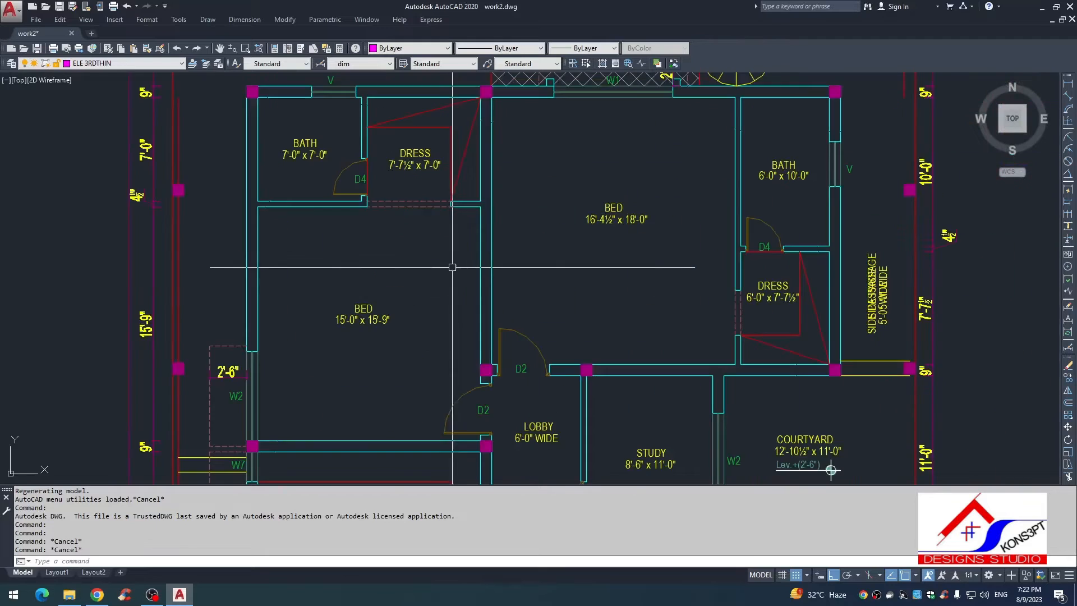
Step: Examine the window openings in the floor plan and their sill, width and height values in the Schedule of Opening table
scroll(439, 254, down, 2)
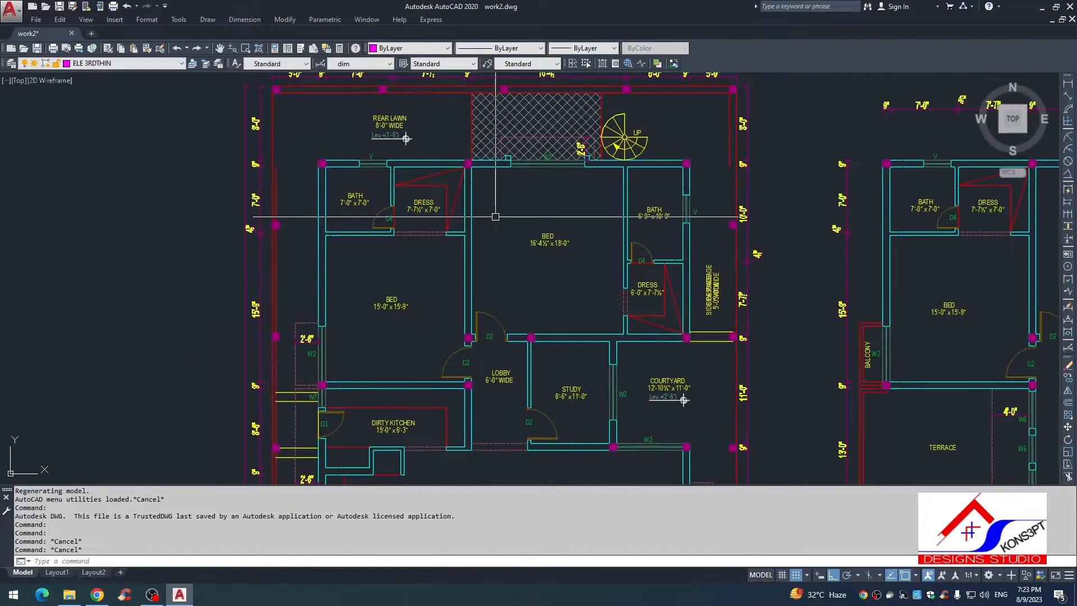
scroll(365, 158, up, 3)
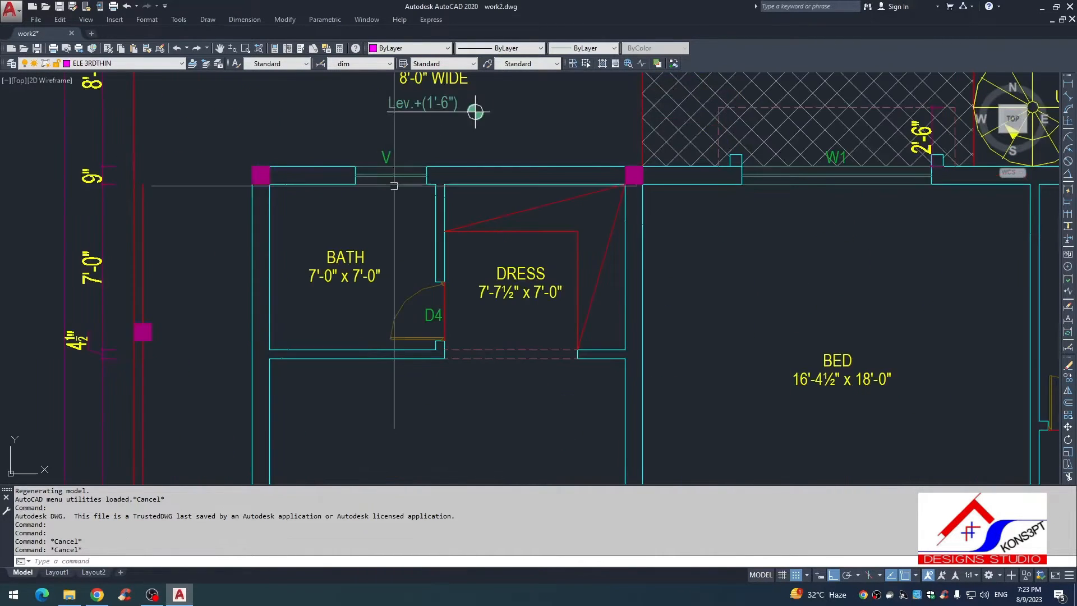
scroll(420, 241, down, 8)
scroll(419, 262, up, 4)
scroll(420, 261, up, 5)
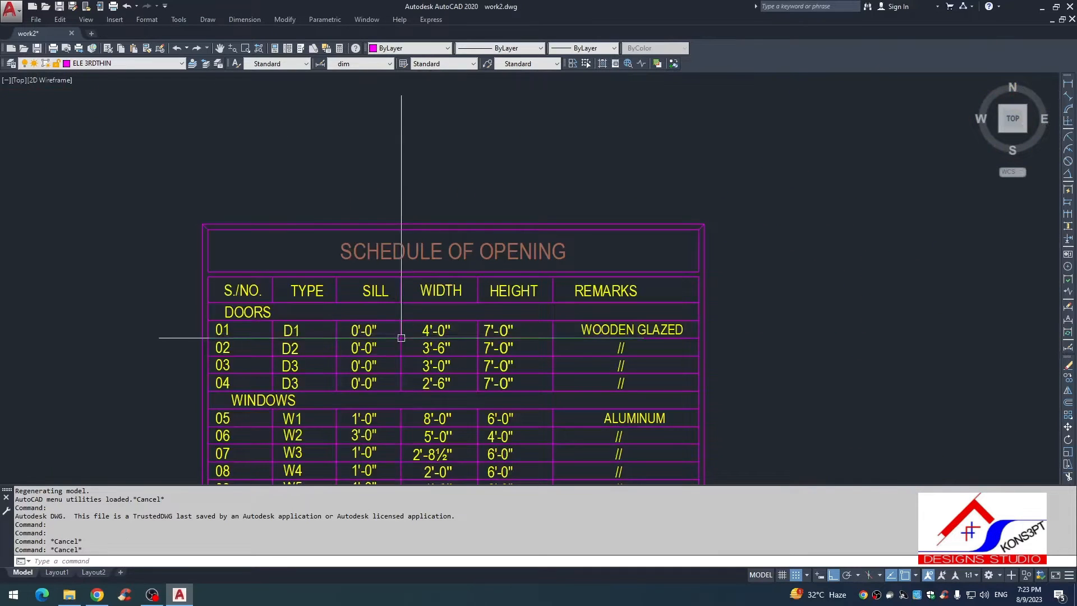
scroll(421, 269, down, 3)
scroll(453, 330, up, 1)
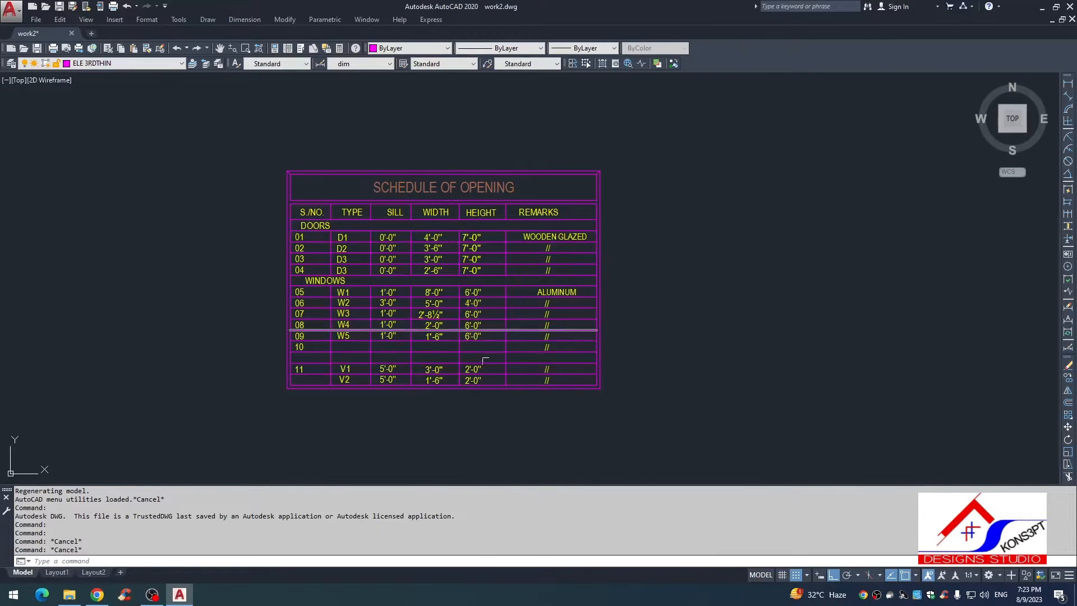
scroll(363, 302, up, 4)
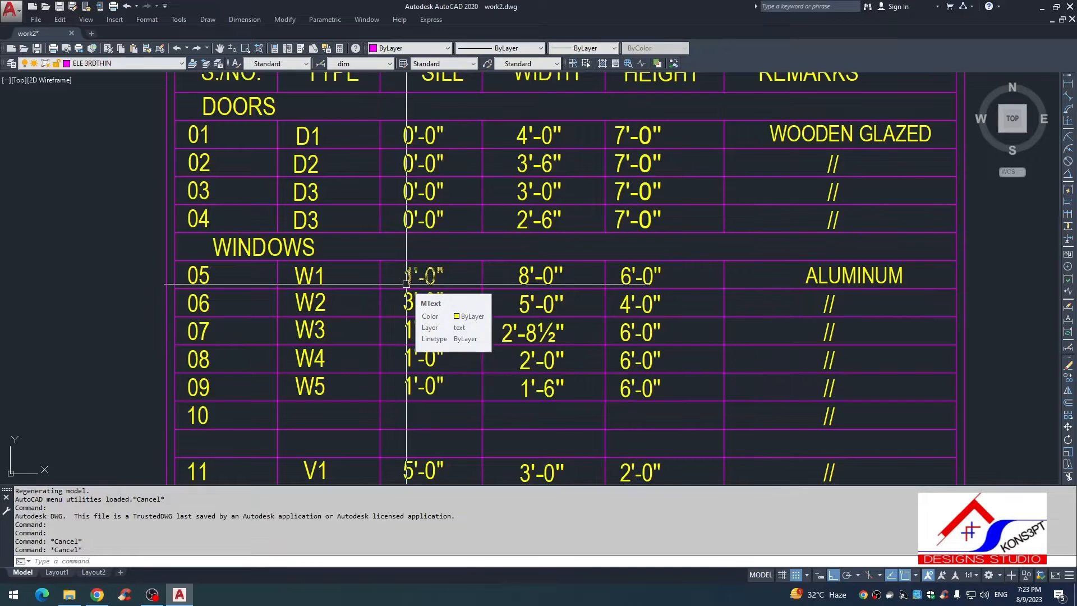
scroll(406, 283, down, 10)
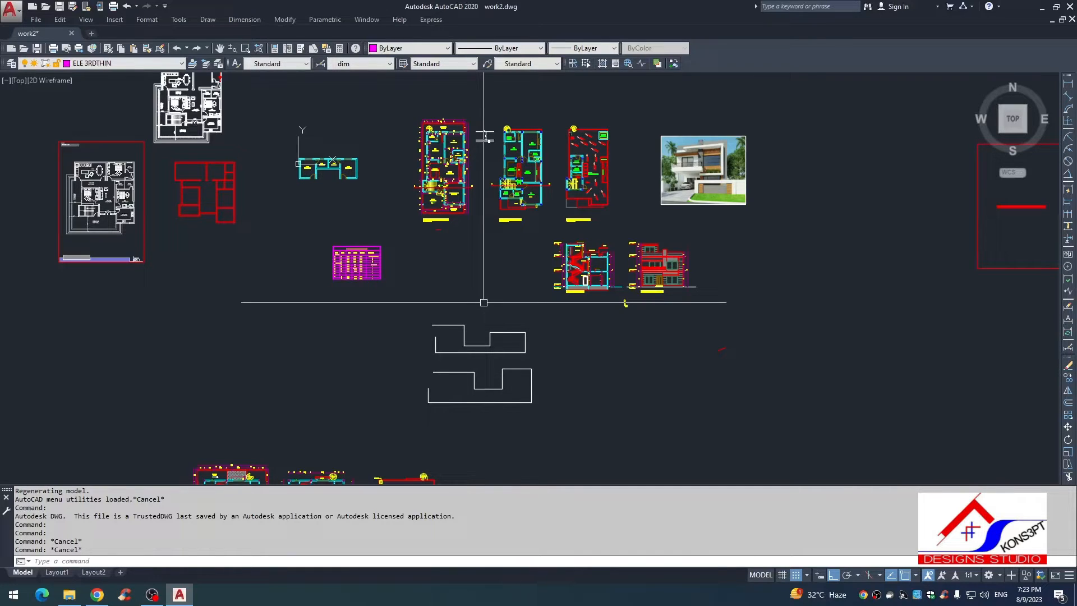
scroll(355, 263, up, 10)
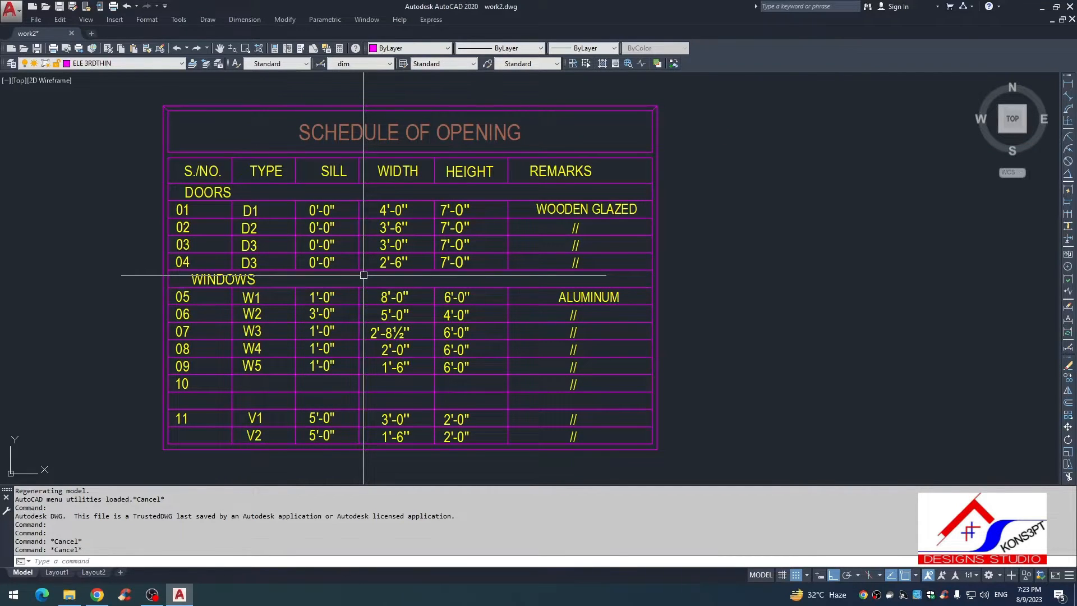
scroll(406, 287, down, 12)
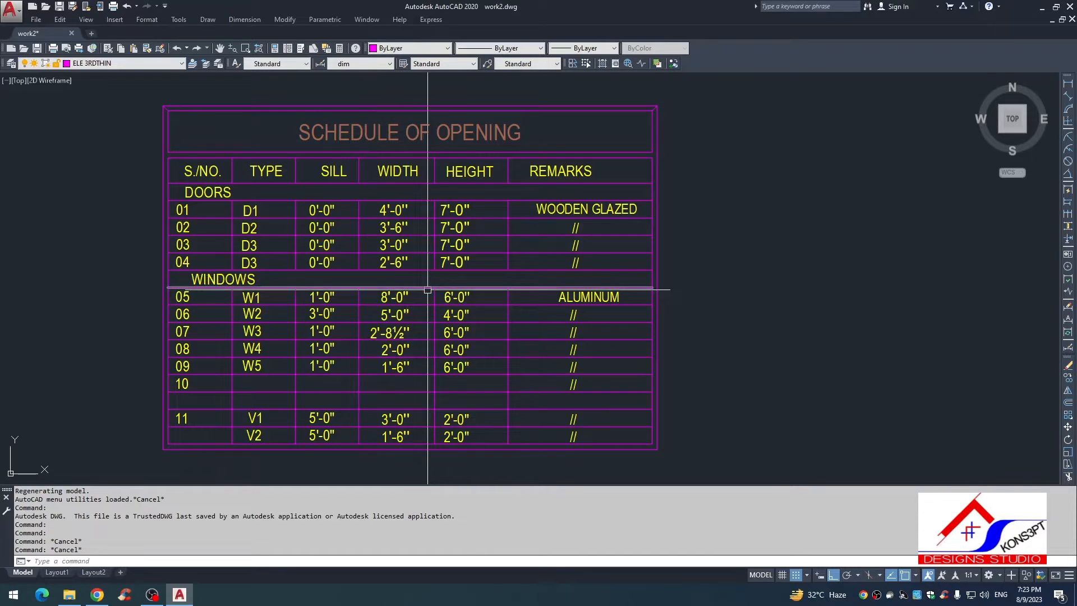
Step: Copy the window and adjoining wall between the Drawing room and Covered Terrace to an empty area below the plans
mouse_move(560, 337)
middle_down()
mouse_move(498, 271)
mouse_move(404, 212)
middle_up()
scroll(519, 280, down, 4)
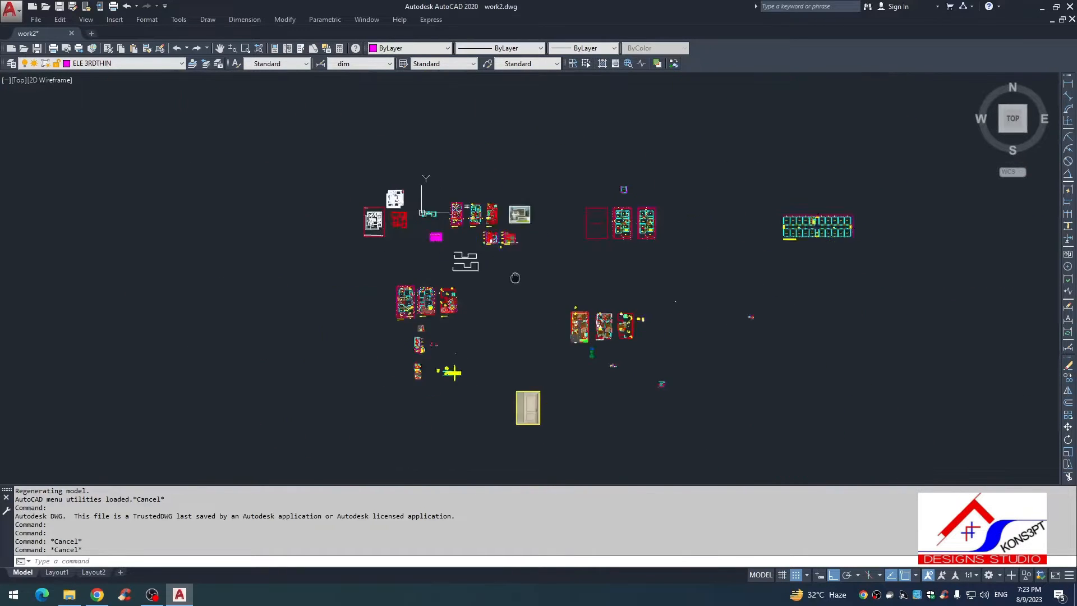
mouse_move(515, 277)
middle_down()
mouse_move(431, 204)
mouse_move(474, 328)
middle_up()
scroll(591, 327, up, 6)
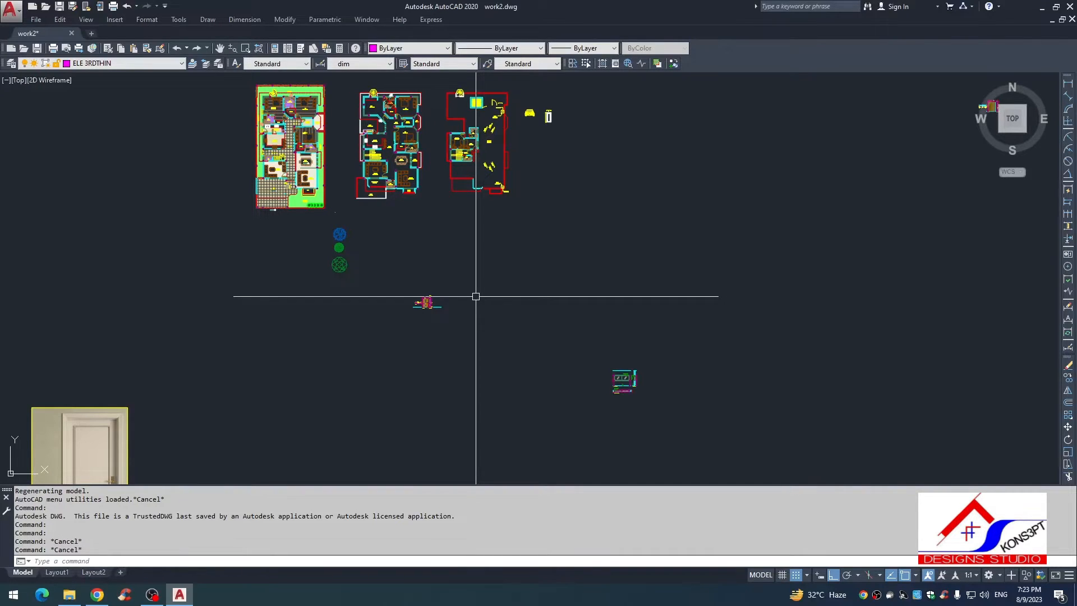
scroll(416, 215, up, 10)
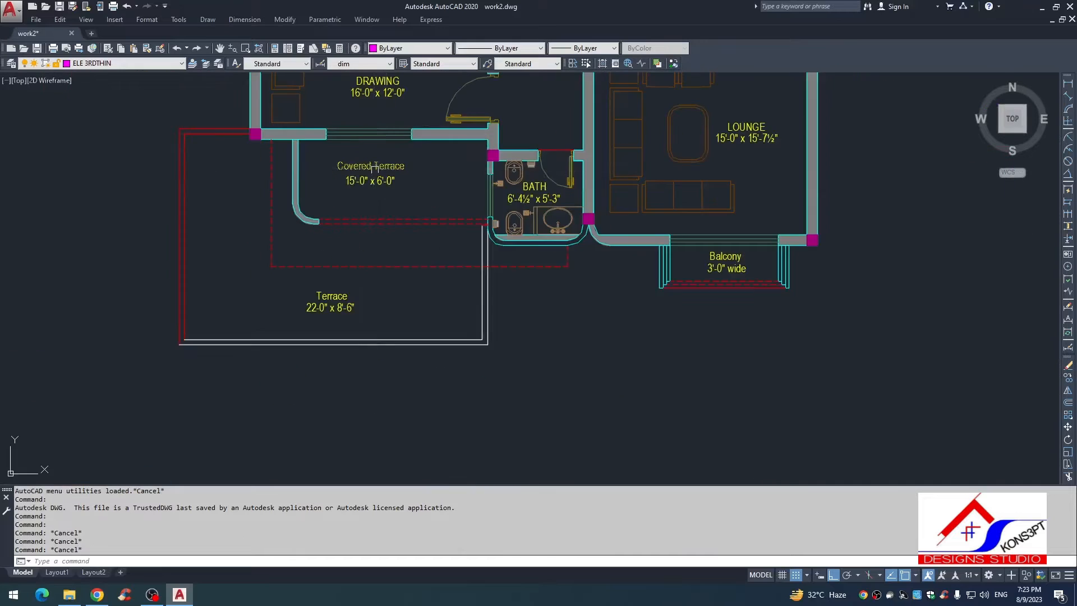
scroll(420, 191, up, 4)
click(434, 183)
click(192, 270)
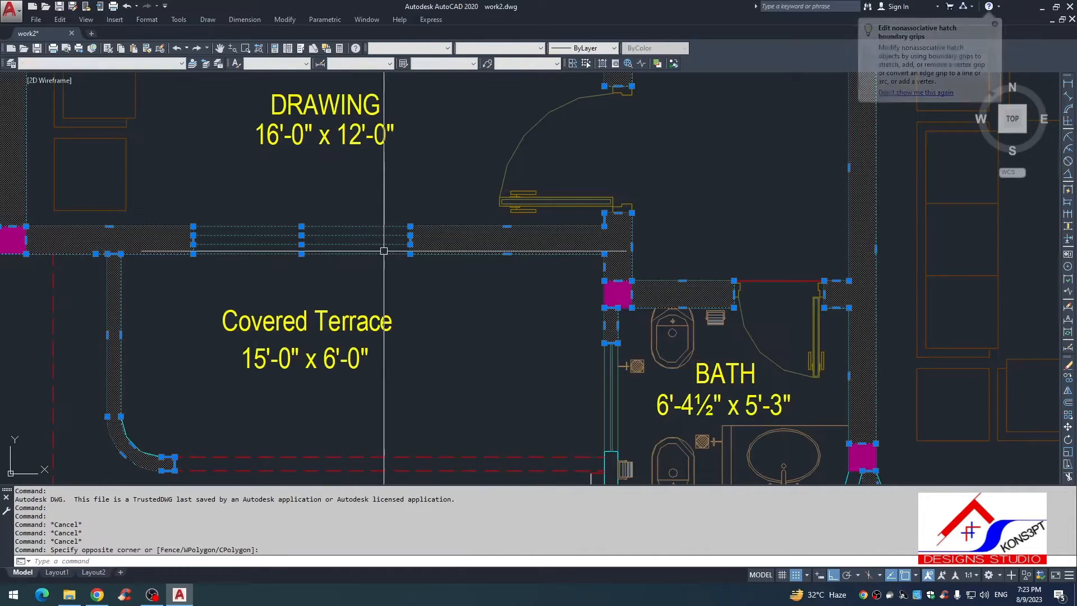
key(Return)
click(380, 250)
scroll(378, 270, down, 8)
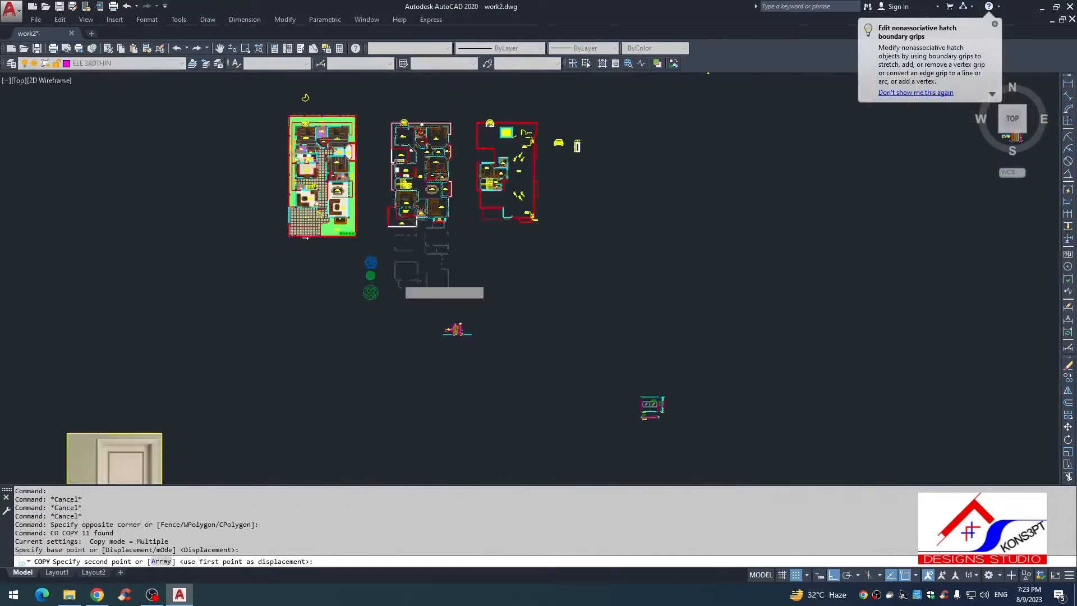
key(Escape)
Step: Erase the wall hatch from the copied window piece
scroll(375, 269, up, 4)
click(505, 245)
click(415, 275)
text(e)
key(Return)
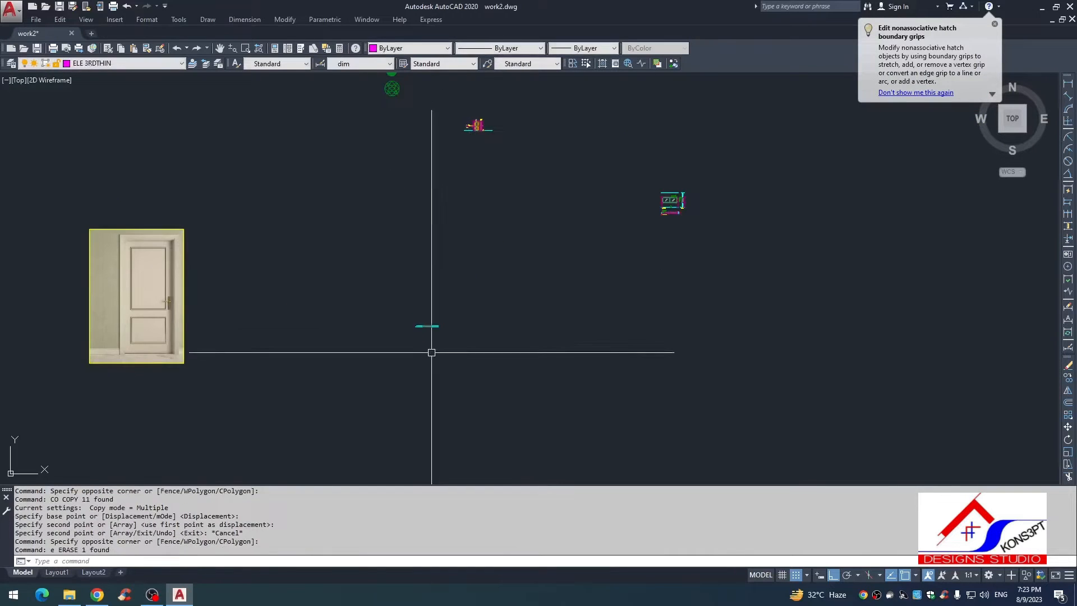
Step: Place a vertical break line across the wall to the right of the copied window, with its symbol at the midpoint
scroll(434, 353, up, 12)
key(Escape)
middle_drag(381, 179, 405, 276)
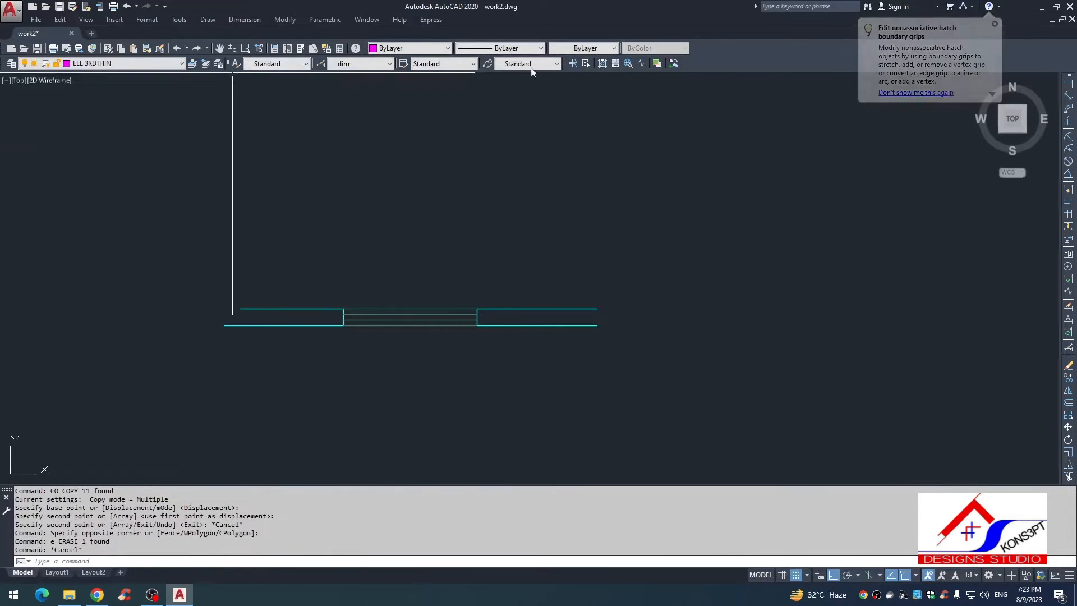
scroll(504, 313, up, 4)
click(504, 301)
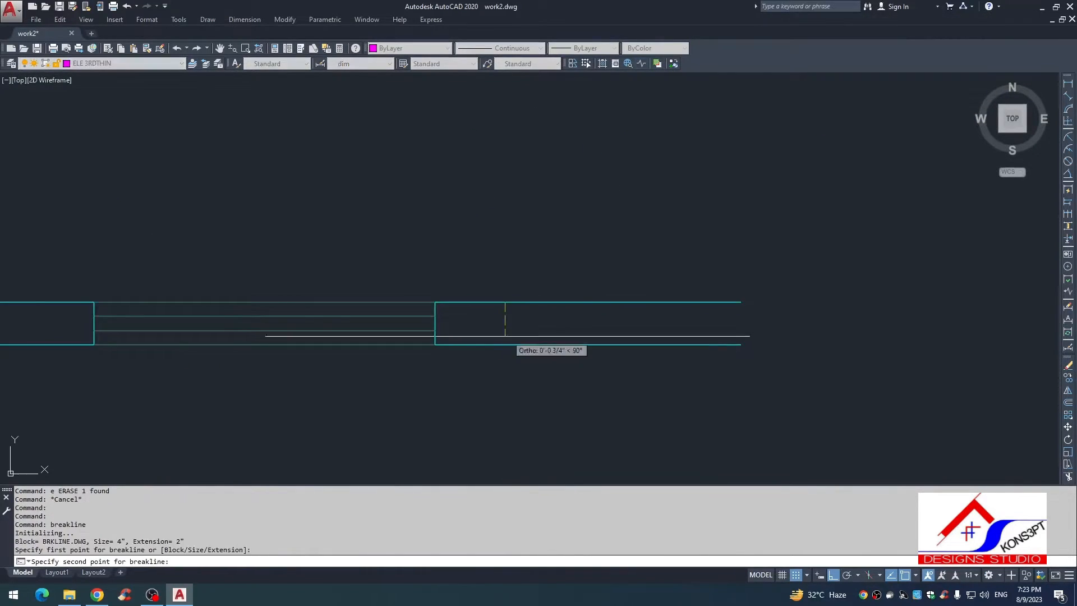
click(505, 343)
key(Return)
Step: Place a matching vertical break line across the wall to the left of the window, with its symbol at the midpoint
scroll(411, 359, down, 2)
middle_drag(411, 360, 511, 322)
key(Return)
click(272, 287)
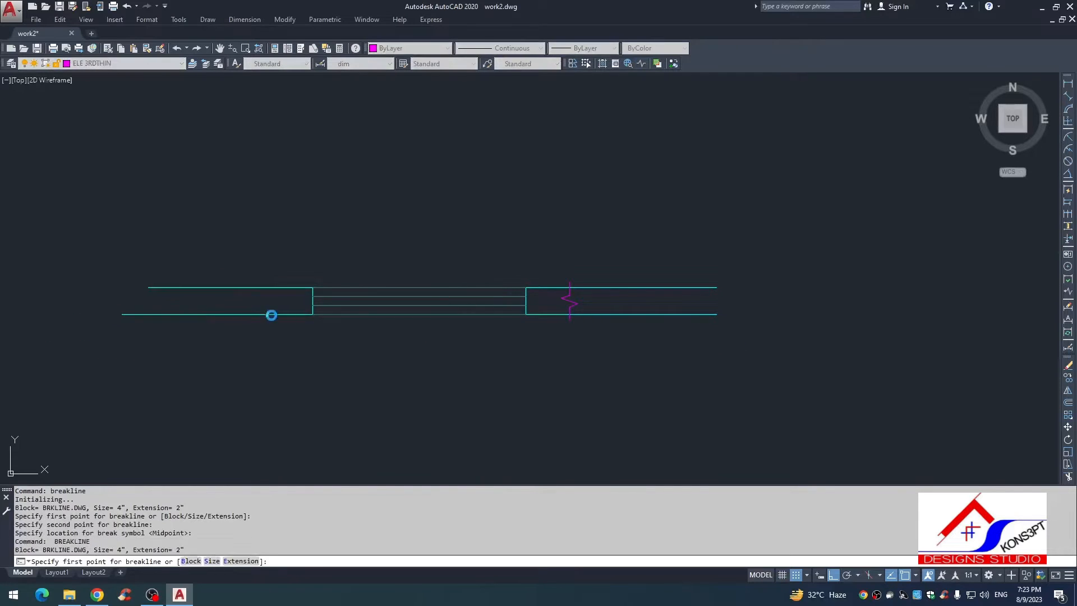
click(272, 314)
key(Return)
key(Escape)
text(pro)
key(Return)
key(Return)
click(224, 277)
click(230, 329)
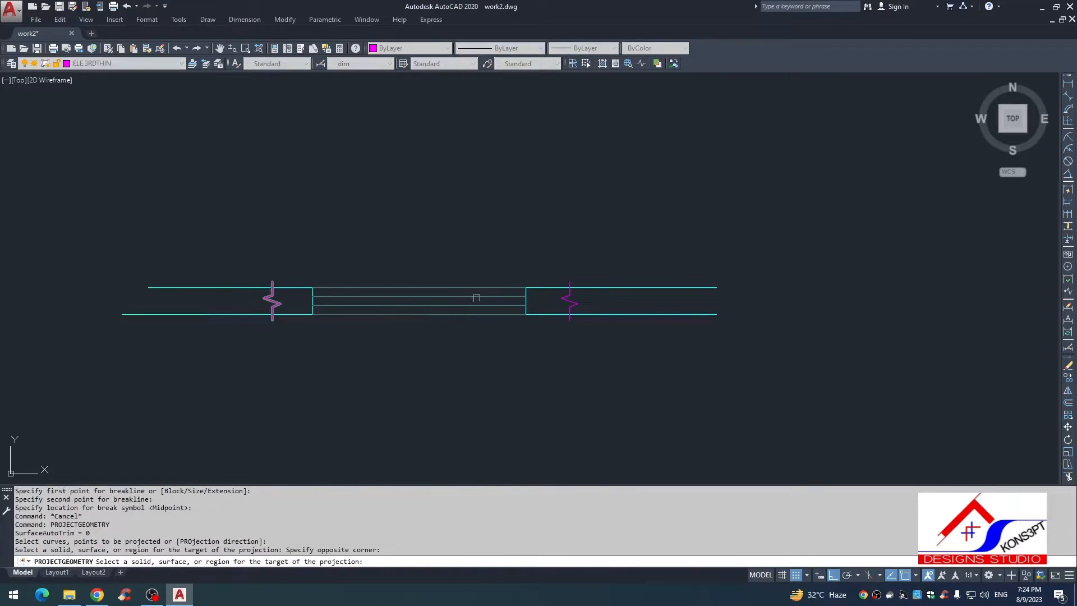
key(Escape)
Step: Trim off the wall lines that extend beyond the break lines on both sides of the window
key(Return)
key(Return)
click(620, 267)
click(641, 345)
key(Escape)
text(tr)
key(Return)
key(Return)
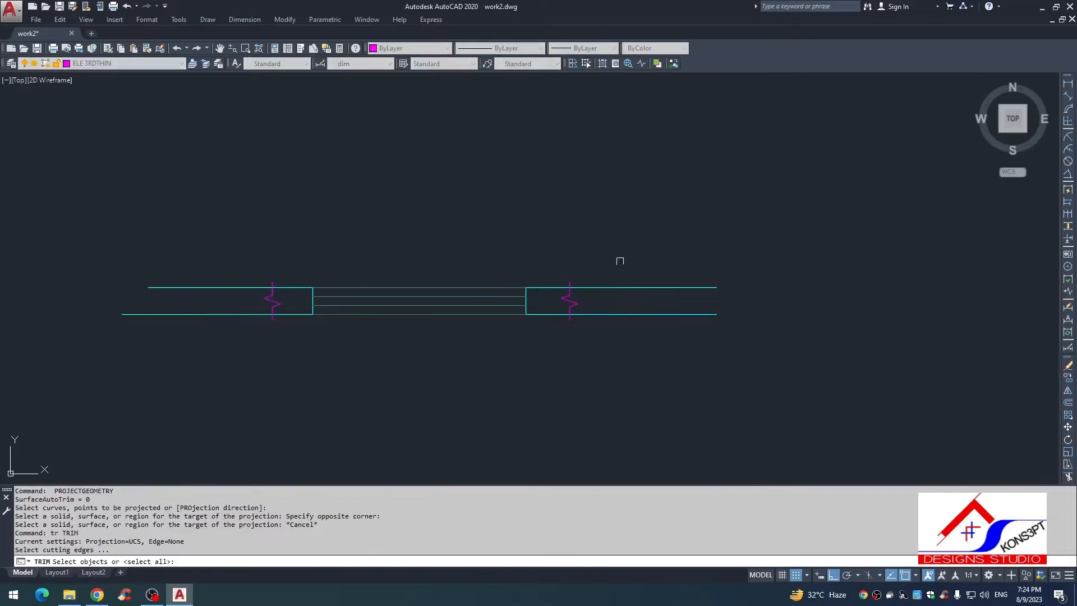
click(617, 260)
click(617, 393)
click(159, 288)
click(208, 255)
click(231, 396)
key(Escape)
Step: Move the trimmed window plan with its break lines to clear space to the right of the door picture, with ortho off
click(597, 266)
click(331, 370)
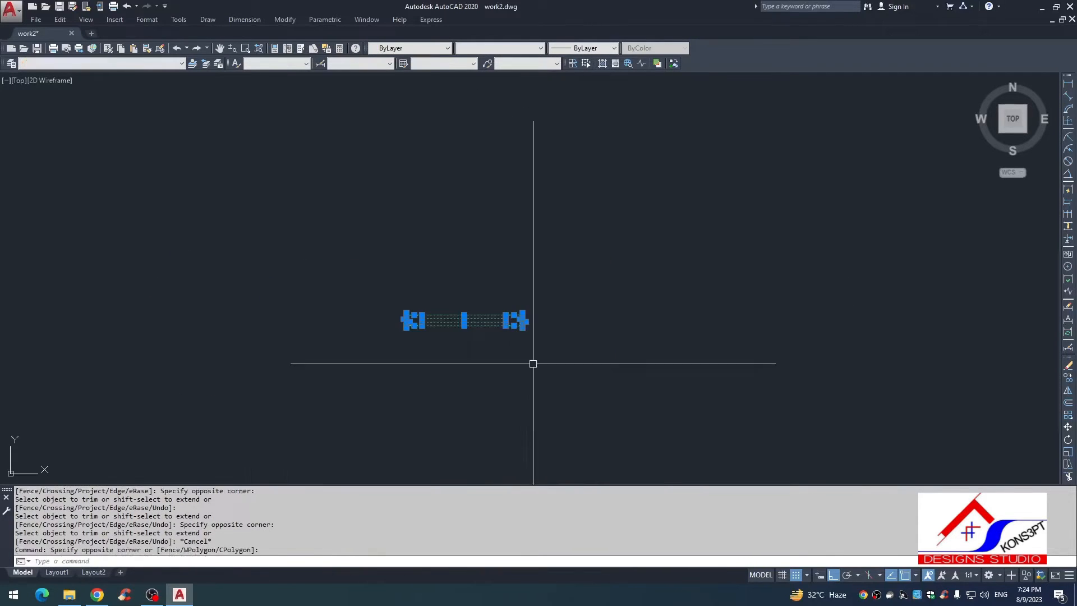
text(, m)
scroll(513, 365, down, 4)
middle_drag(512, 365, 473, 282)
click(470, 280)
scroll(537, 387, down, 7)
middle_drag(537, 387, 514, 274)
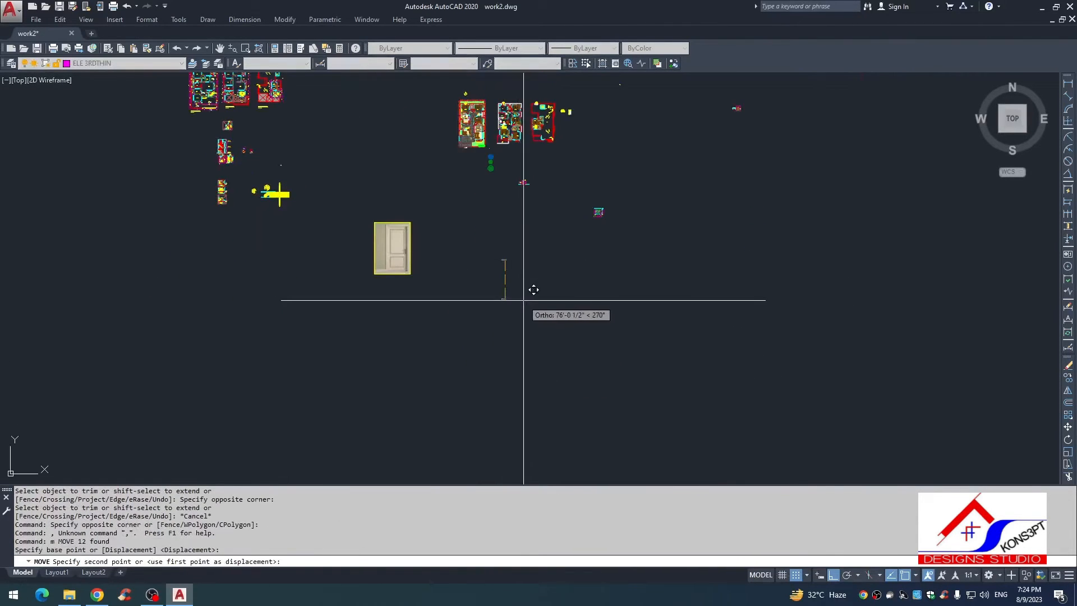
key(F8)
scroll(555, 236, up, 7)
click(554, 237)
key(Escape)
Step: Measure the window opening's width with a temporary linear dimension
scroll(546, 217, up, 12)
middle_drag(583, 342, 529, 276)
text(dli)
key(Return)
key(Return)
click(540, 287)
scroll(534, 243, up, 4)
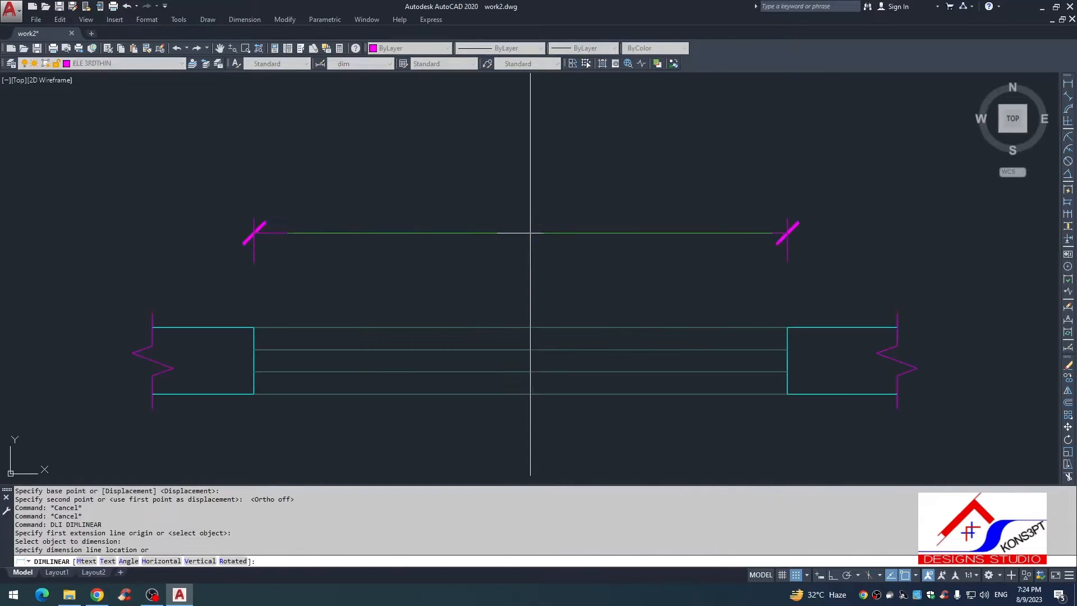
key(Escape)
key(Escape)
scroll(521, 244, down, 6)
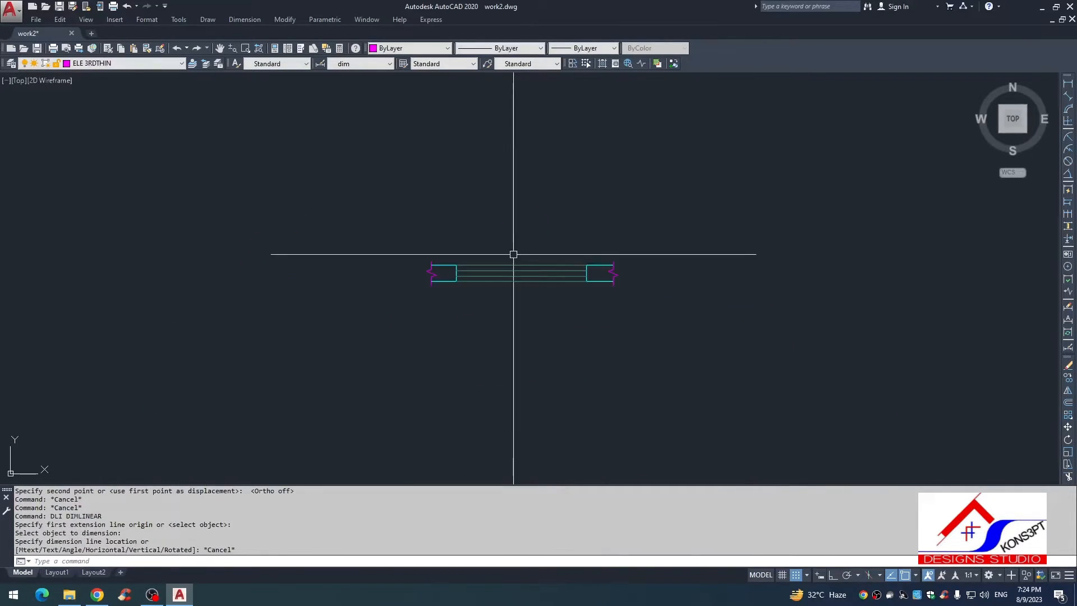
key(Escape)
key(Escape)
Step: Draw a horizontal line above the window plan, slightly longer than the piece, with ortho on
scroll(519, 335, down, 4)
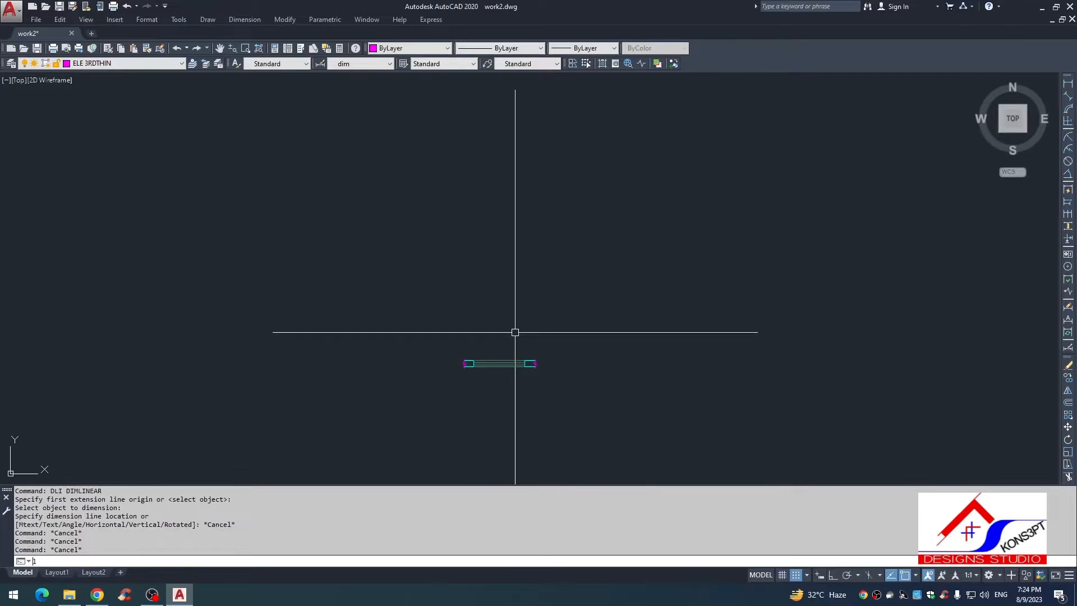
text(l)
key(Return)
scroll(515, 332, up, 2)
click(438, 318)
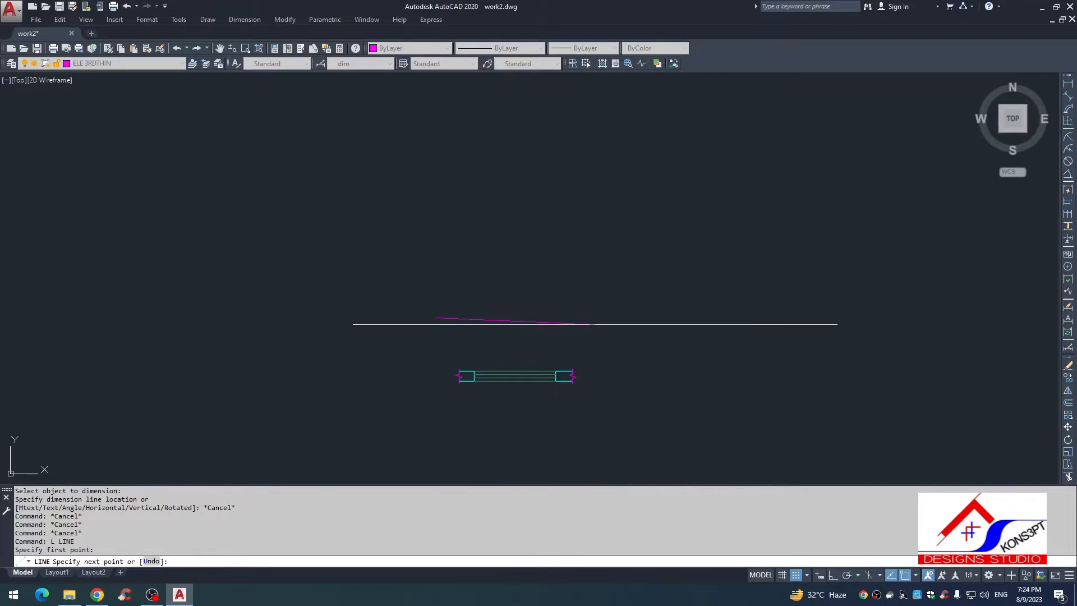
key(F8)
click(578, 317)
key(Escape)
Step: Match the horizontal line's properties to those of the cyan wall line in the window plan
text(ma)
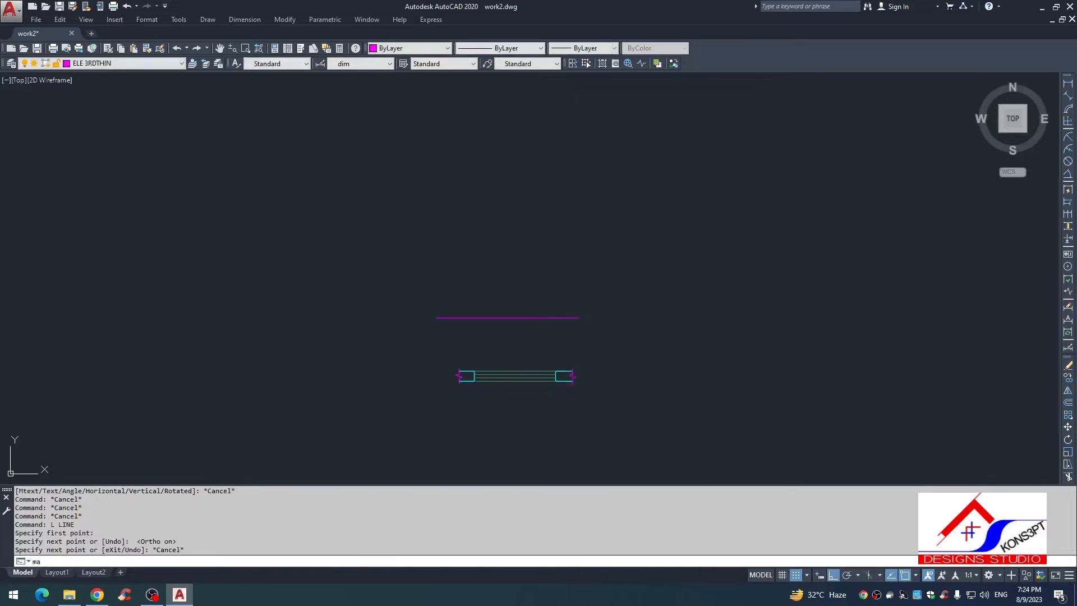
key(space)
scroll(559, 369, up, 2)
click(561, 371)
click(568, 284)
click(561, 299)
key(Escape)
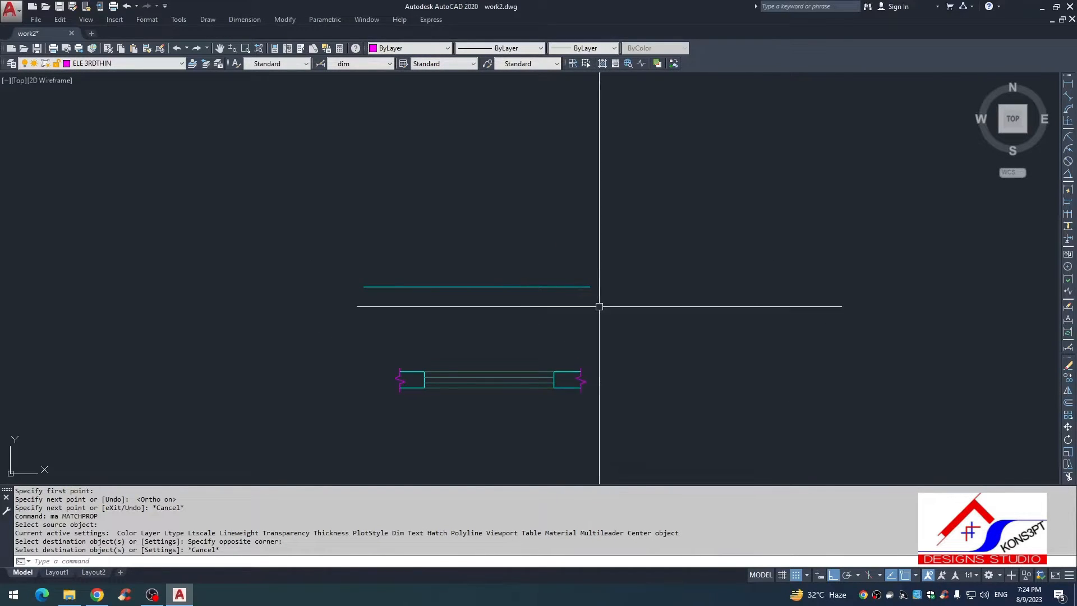
Step: Draw a vertical line from the window opening's right edge upward past the horizontal line
middle_drag(552, 324, 551, 340)
key(Escape)
text(l)
key(space)
click(553, 388)
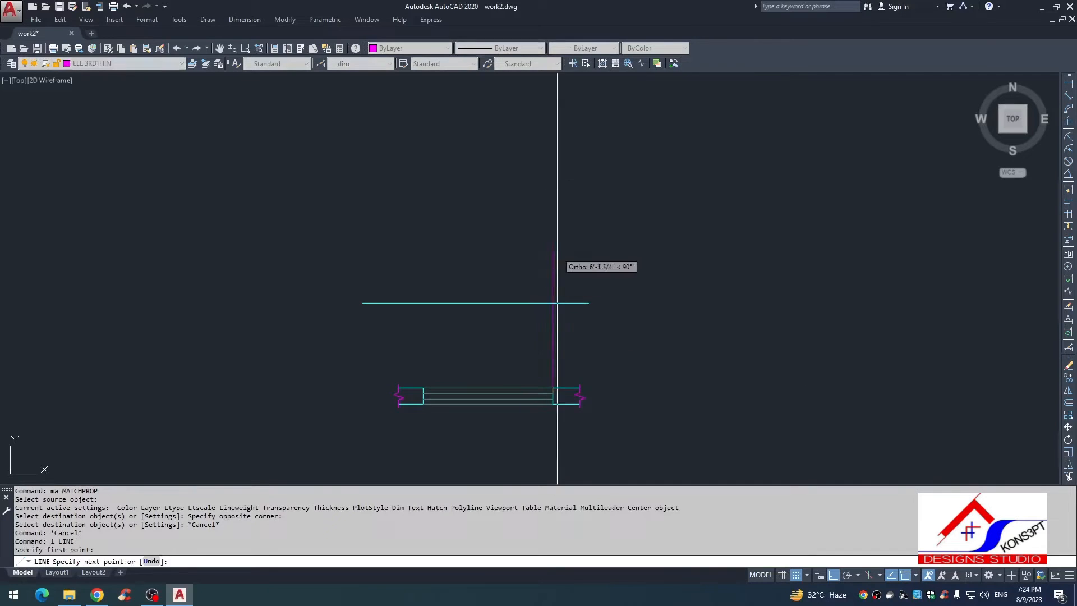
click(553, 162)
key(Escape)
Step: Draw a second vertical line from the window opening's left edge upward past the horizontal line
key(space)
click(424, 387)
click(424, 173)
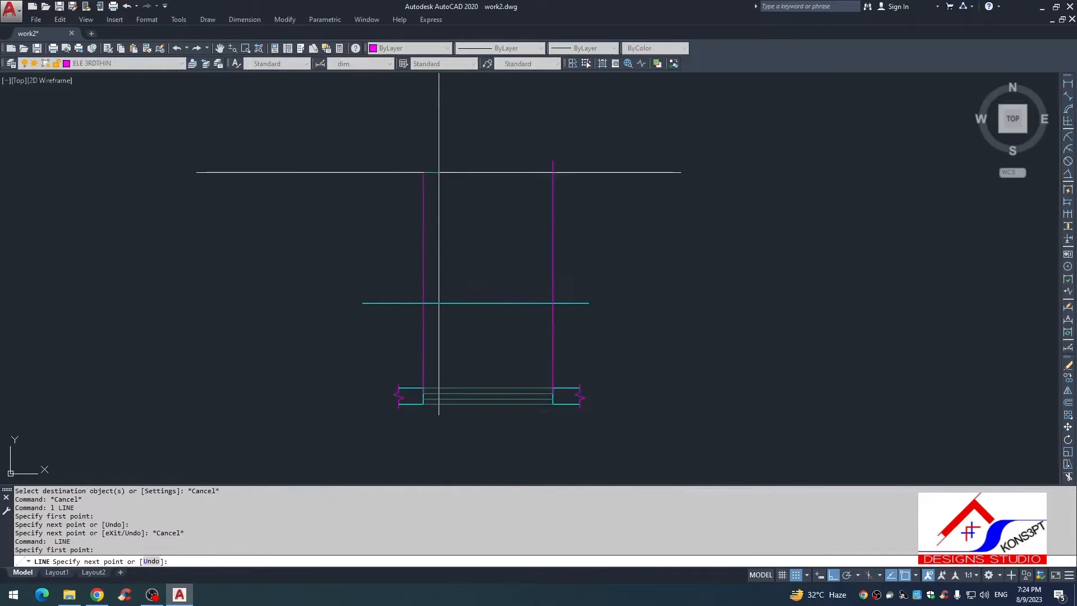
scroll(511, 415, down, 2)
key(Escape)
key(Escape)
key(Escape)
Step: Check the window sill and height values in the Schedule of Opening table, and return to the window drawing
text(o)
key(space)
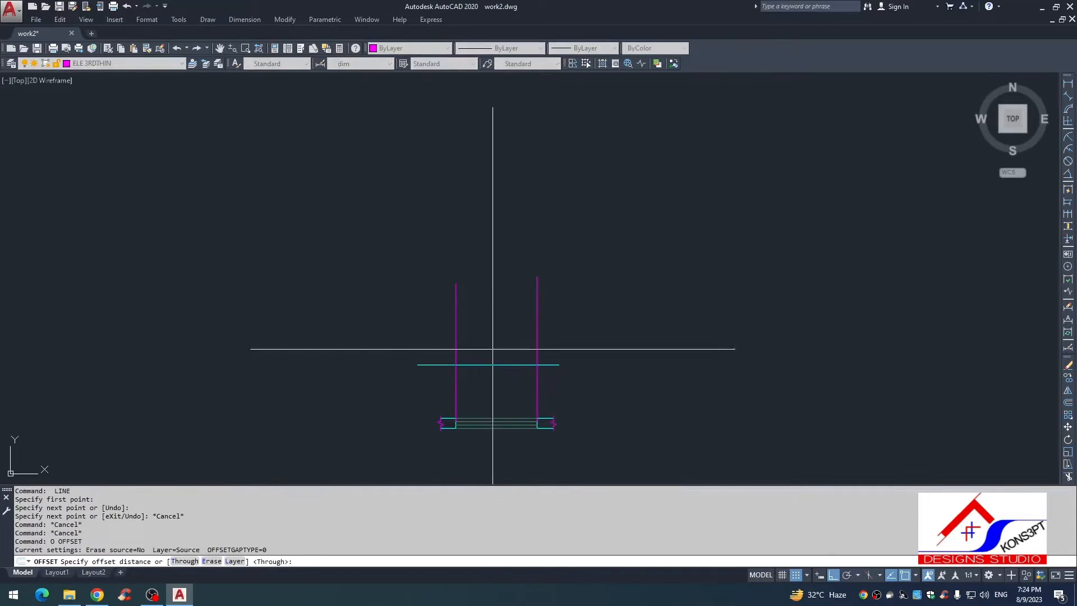
scroll(517, 353, down, 6)
scroll(154, 251, down, 1)
middle_drag(137, 253, 544, 349)
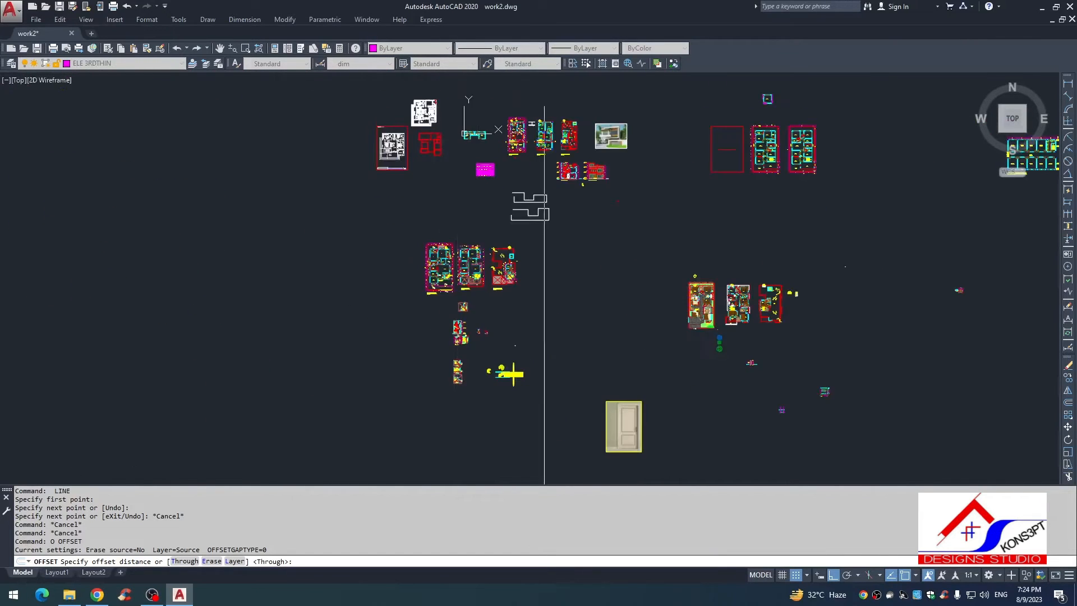
scroll(457, 333, up, 5)
scroll(458, 264, down, 4)
scroll(461, 247, up, 6)
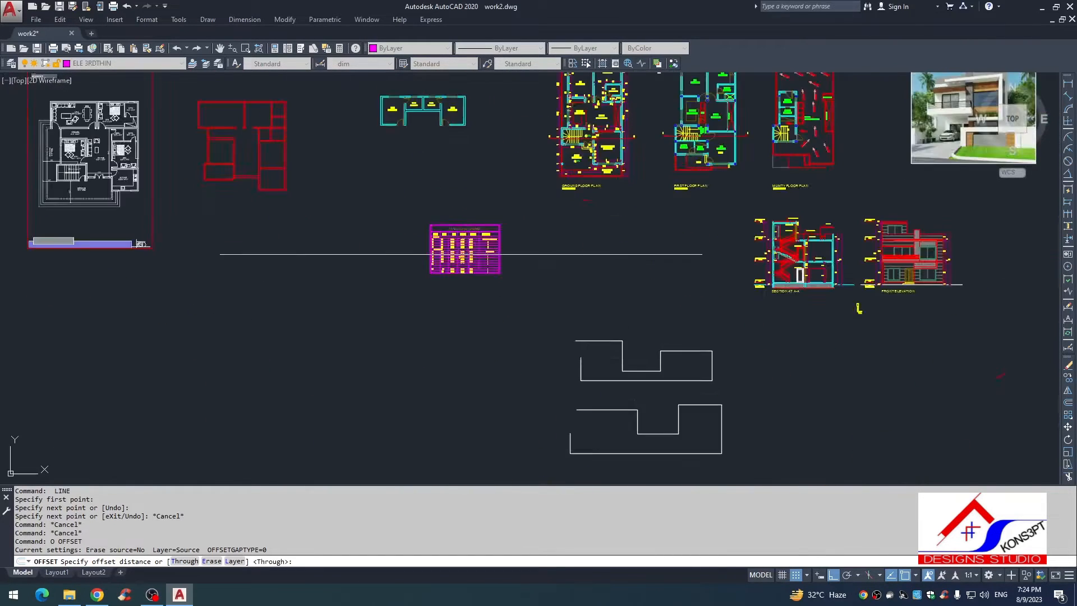
mouse_move(459, 386)
middle_down()
mouse_move(399, 308)
mouse_move(367, 307)
middle_up()
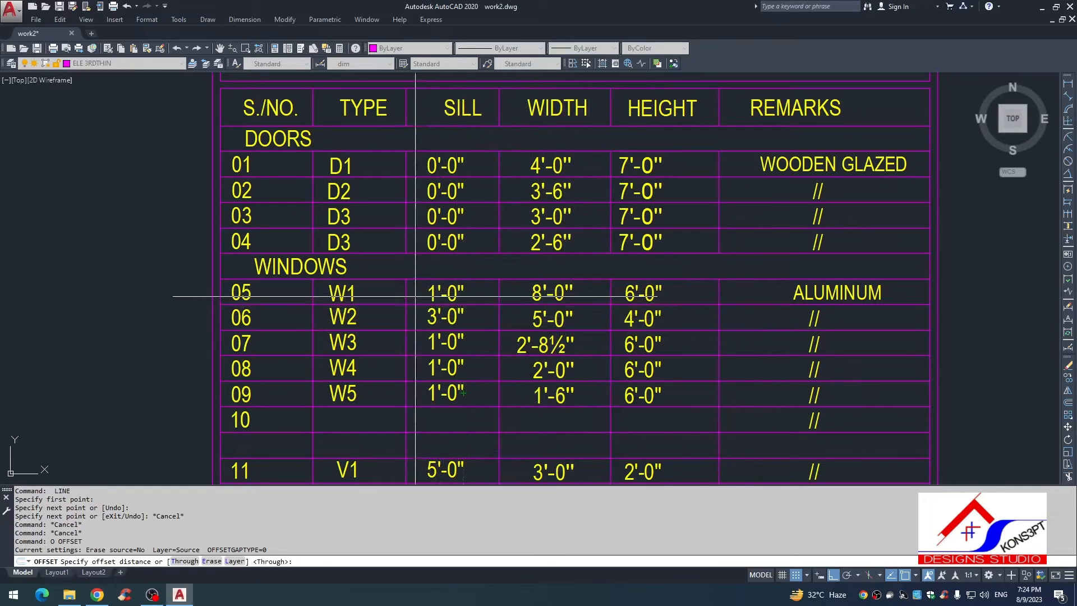
key(Escape)
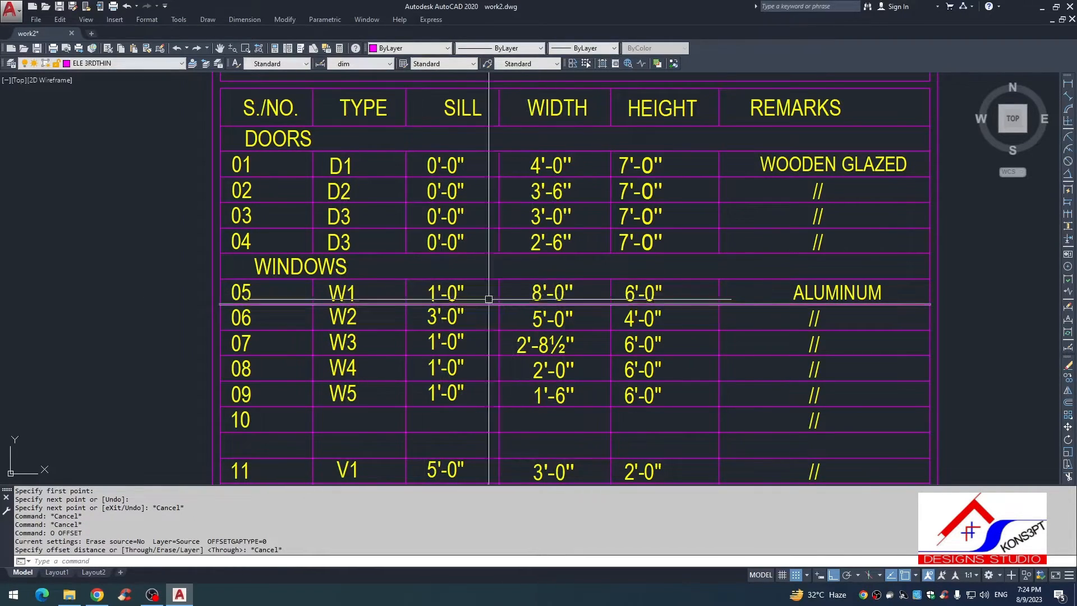
scroll(492, 298, down, 10)
scroll(713, 421, up, 2)
scroll(681, 415, up, 10)
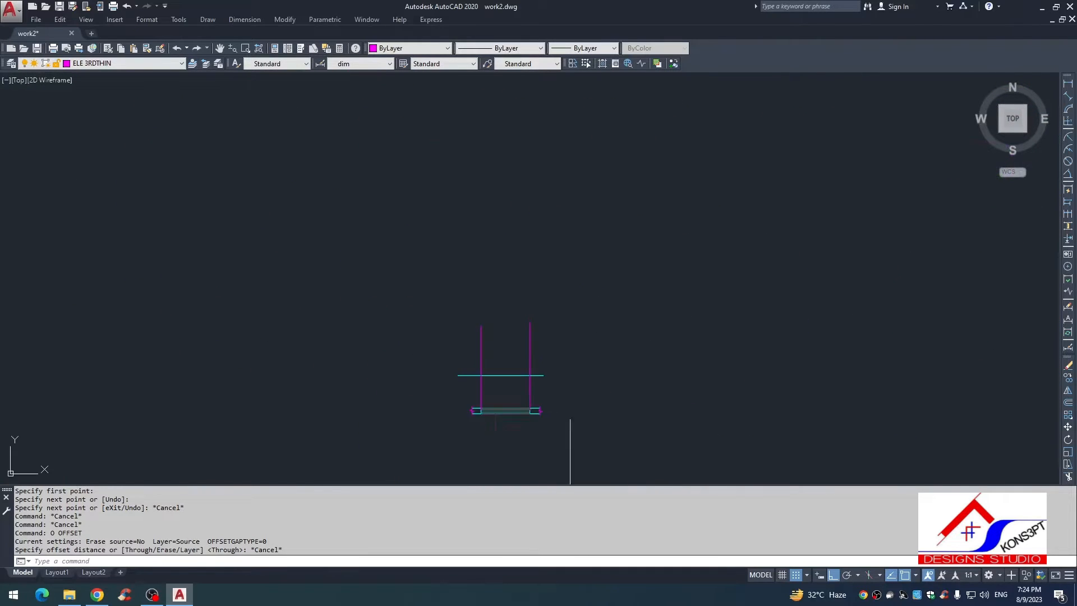
Step: Stretch the right end of the window plan, horizontal line and right vertical line 24 inches to the right
text(s)
key(Return)
click(632, 168)
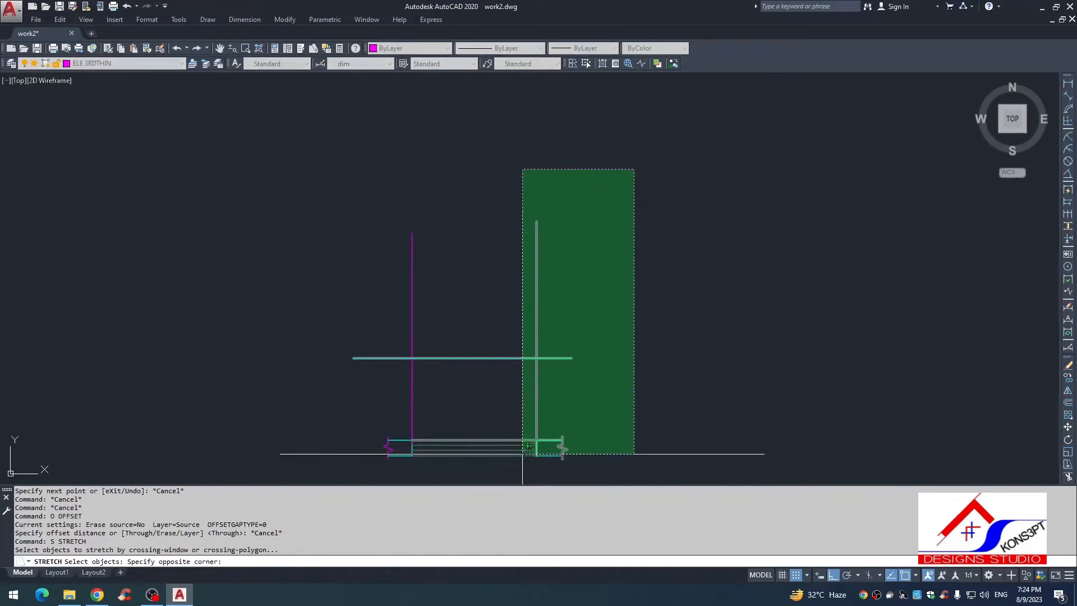
click(521, 452)
key(Return)
click(643, 416)
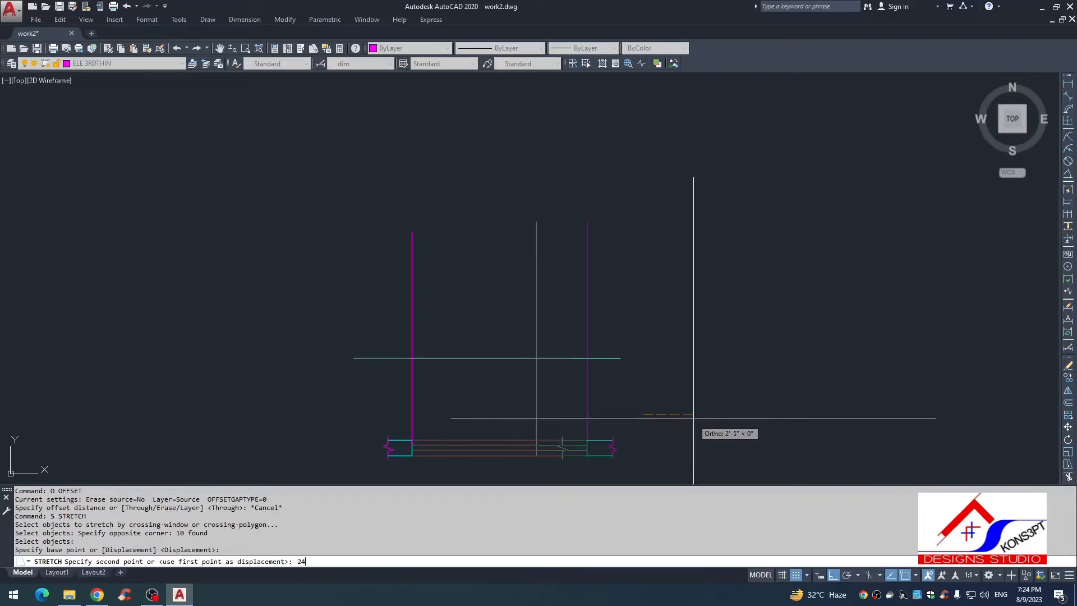
text(24)
key(Return)
key(Escape)
Step: Measure the width of the stretched window opening with a linear dimension without placing it
scroll(548, 224, down, 2)
text(dli)
key(Return)
key(Return)
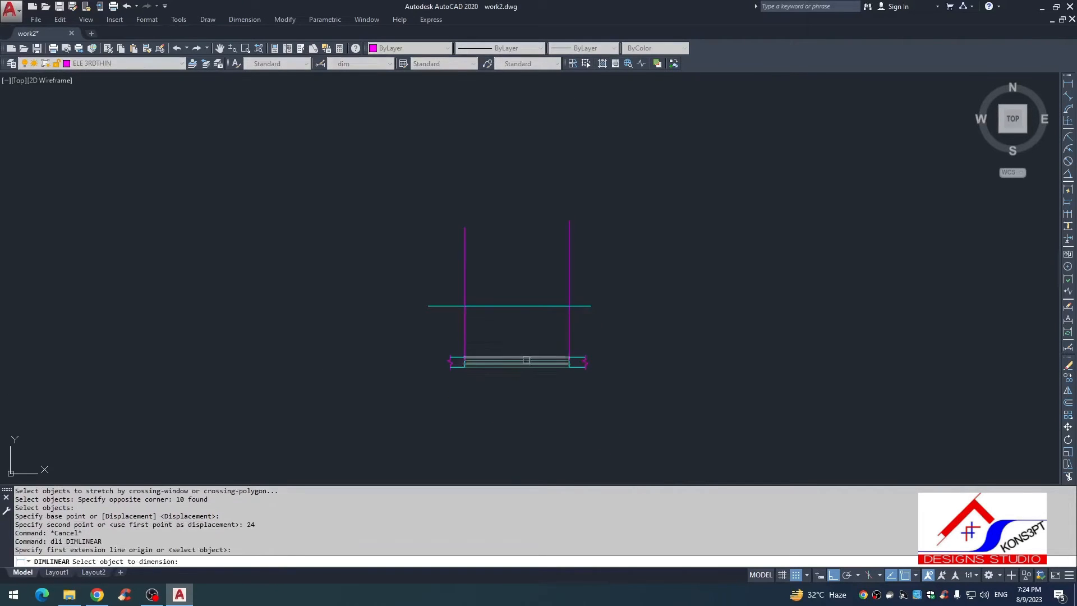
click(526, 361)
scroll(500, 346, up, 3)
key(Escape)
scroll(527, 354, down, 7)
key(Escape)
Step: Check the sill, width and height values for window W1 in the Schedule of Opening, and return to the window drawing
scroll(508, 342, up, 10)
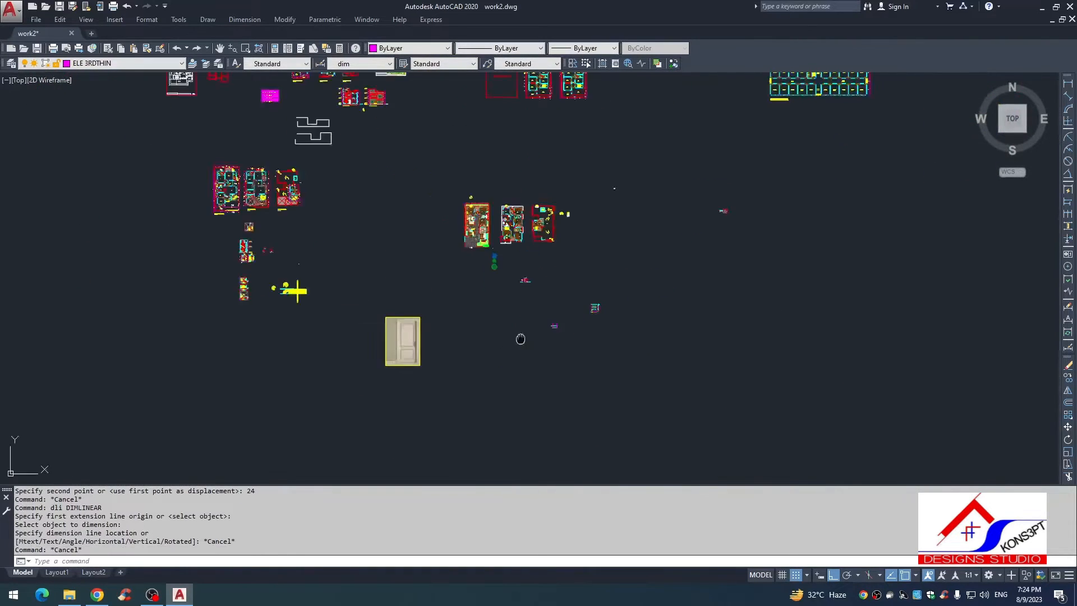
scroll(569, 264, down, 2)
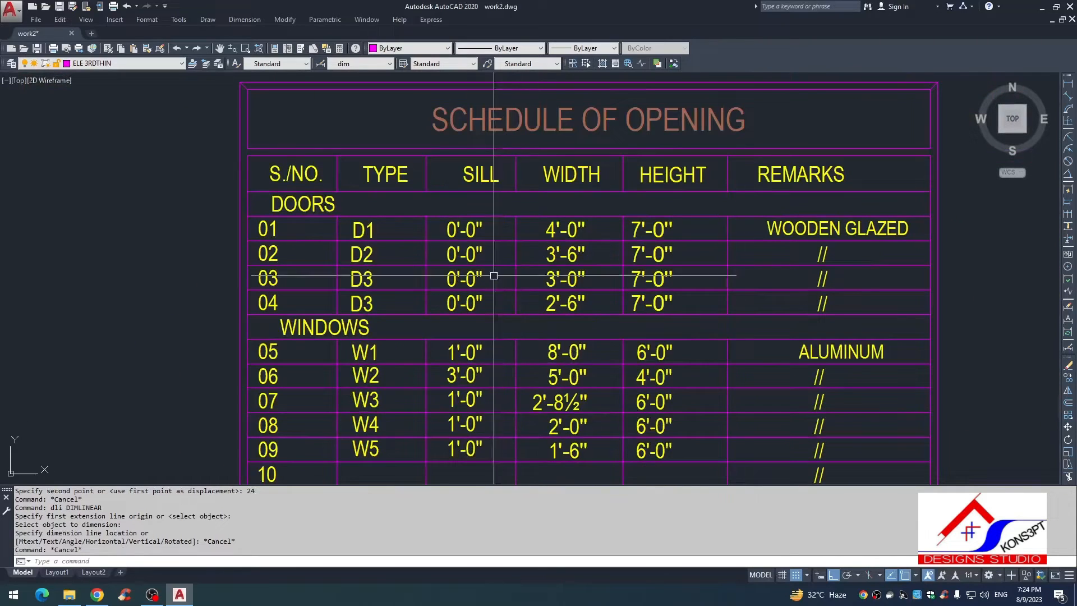
scroll(463, 353, up, 2)
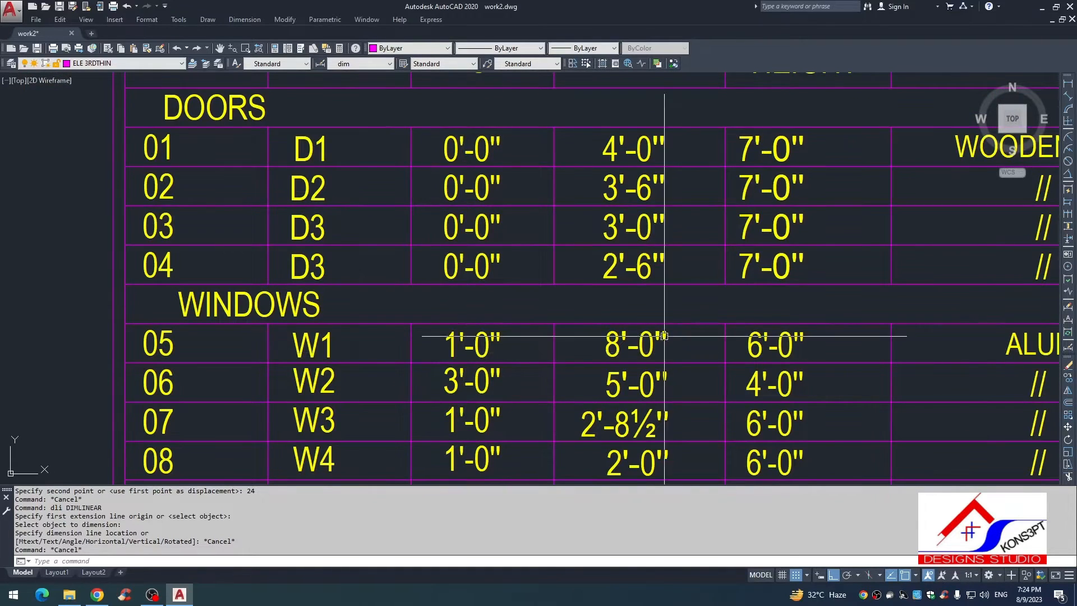
scroll(492, 354, down, 2)
scroll(493, 353, up, 4)
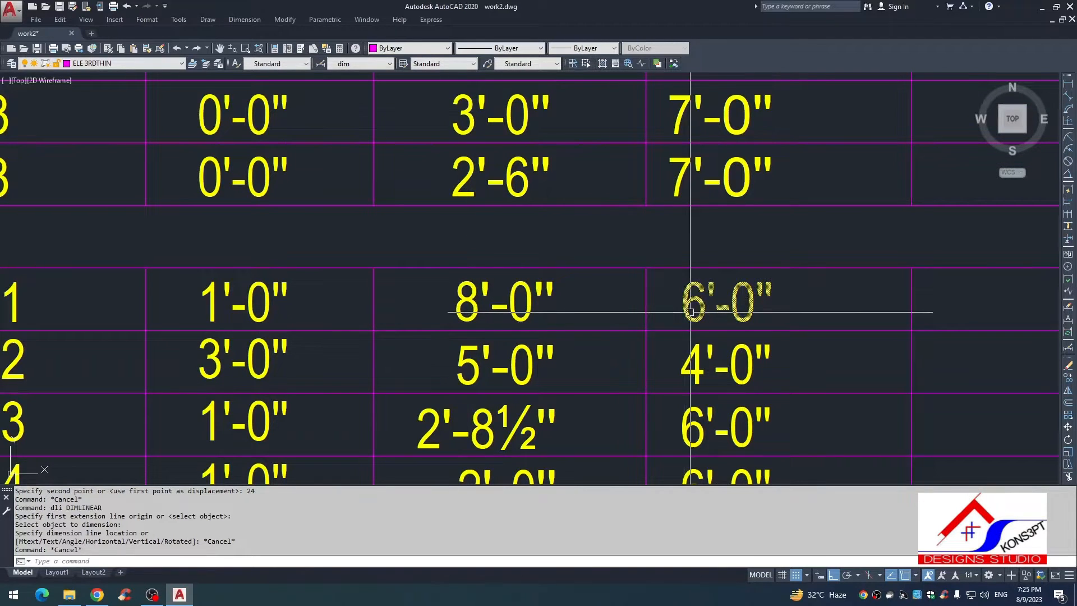
key(Escape)
scroll(548, 354, down, 15)
middle_drag(552, 355, 386, 91)
scroll(386, 91, down, 2)
scroll(658, 302, up, 8)
middle_drag(659, 304, 548, 180)
scroll(701, 384, up, 6)
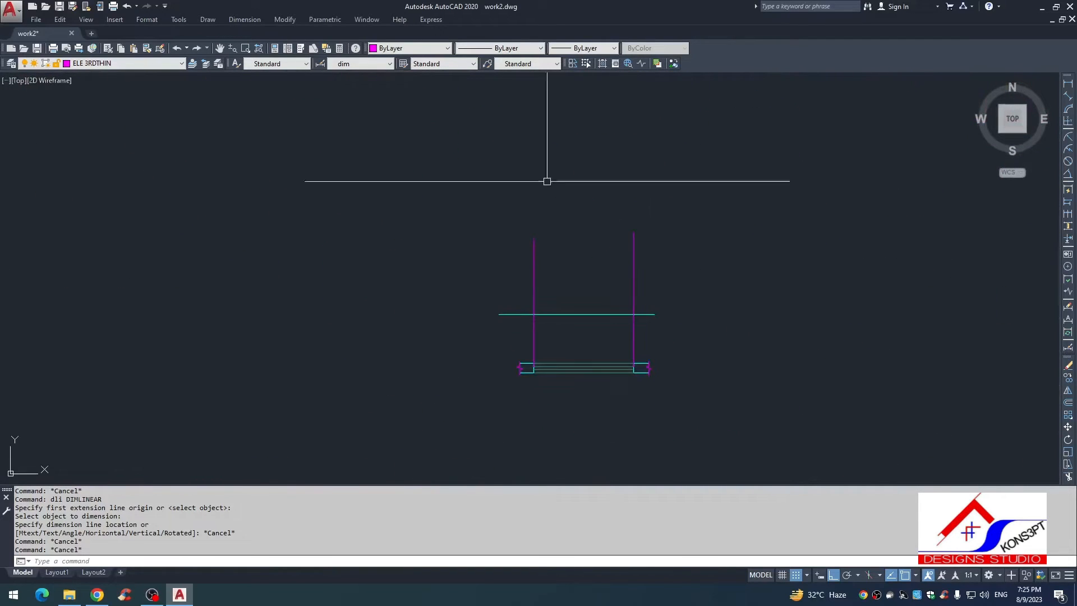
Step: Offset the cyan horizontal line 12 inches upward to form the window's sill line
key(Escape)
text(o)
key(Return)
text(12)
key(Return)
click(582, 314)
click(582, 296)
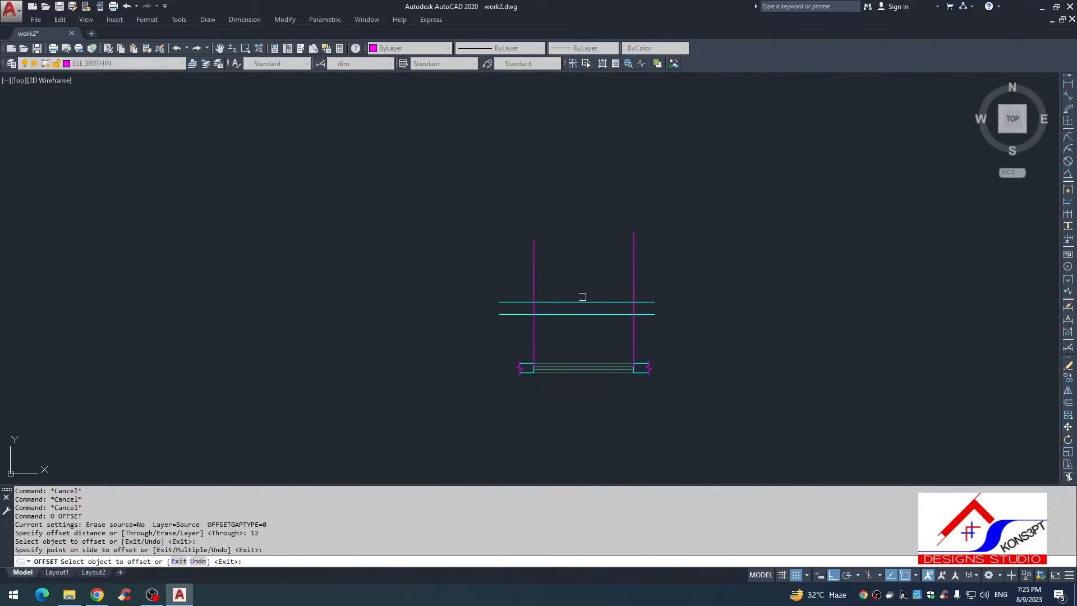
key(Escape)
Step: Fillet the sill line with the left and right vertical lines to form the window's two square bottom corners
text(f)
key(Return)
click(533, 284)
click(552, 301)
click(585, 303)
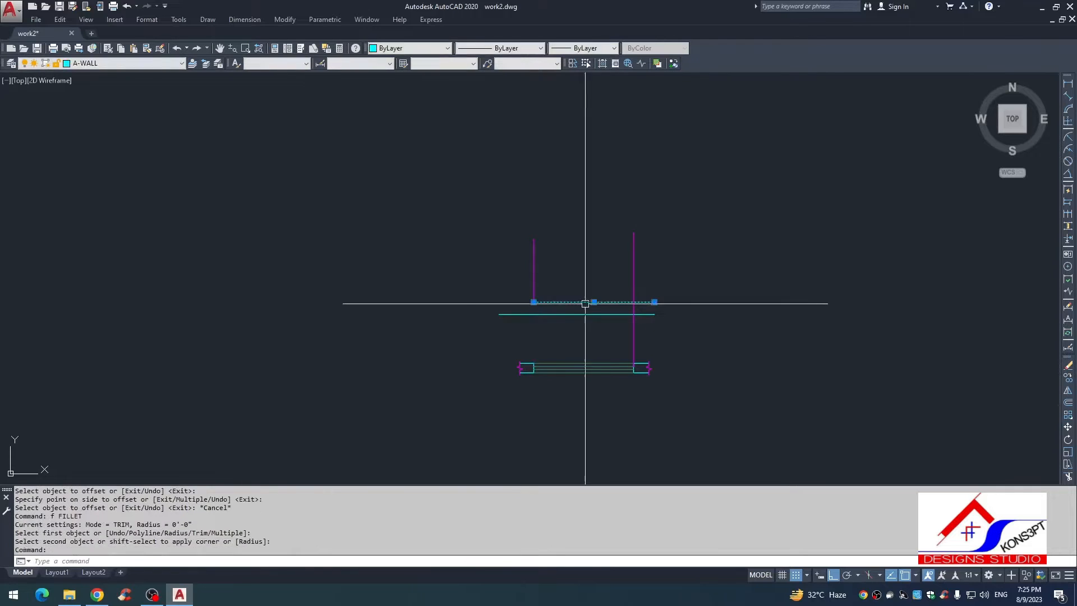
key(Return)
click(585, 302)
click(637, 281)
middle_drag(571, 261, 593, 260)
key(Escape)
key(Escape)
key(Escape)
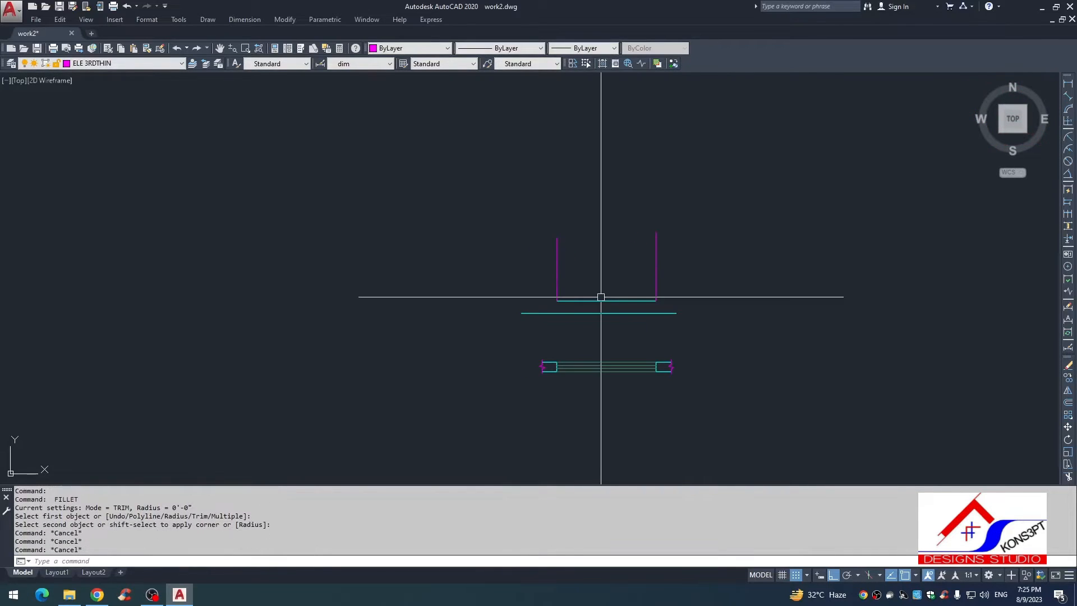
Step: Offset the sill line 6' upward to form the top edge of the window
text(o)
key(Return)
text(6')
key(Return)
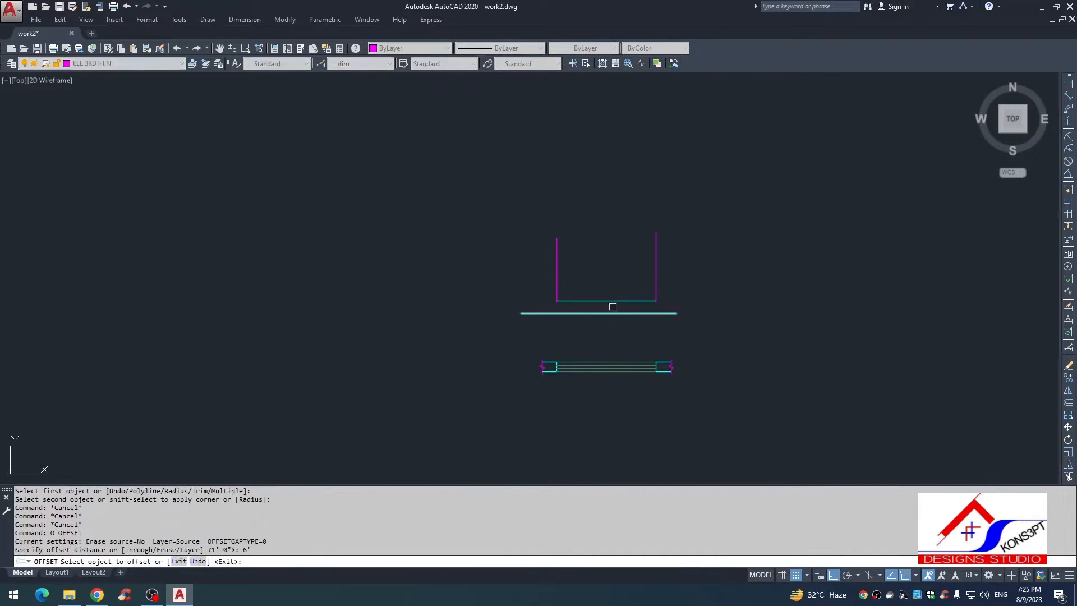
click(611, 301)
click(610, 258)
key(Escape)
Step: Fillet the top line with the left and right vertical lines to close the window's two upper corners
text(f)
key(Return)
click(590, 226)
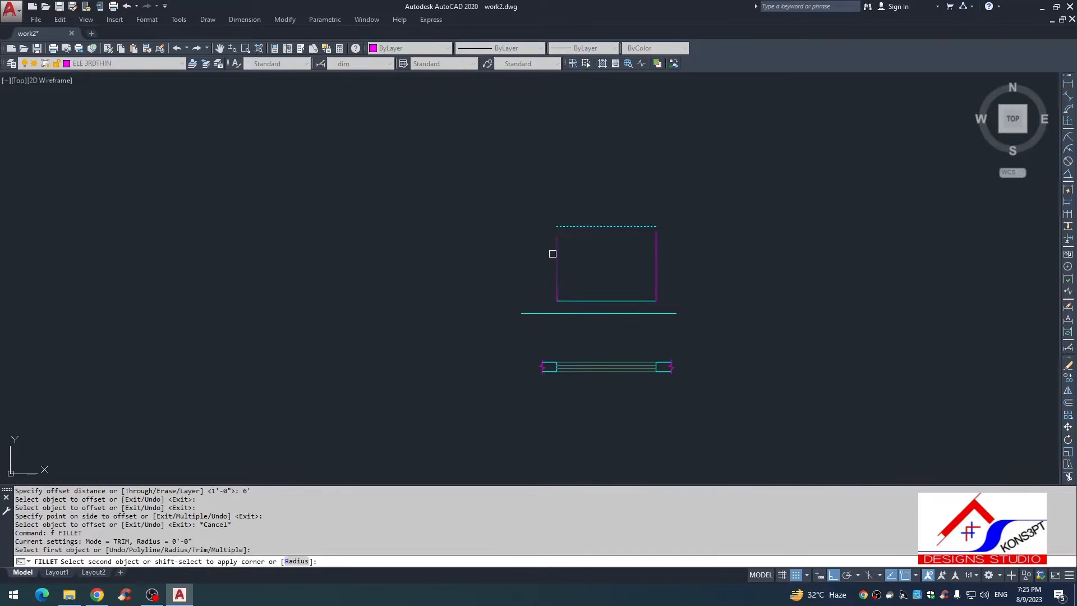
click(550, 256)
click(564, 257)
click(561, 265)
click(569, 256)
click(558, 263)
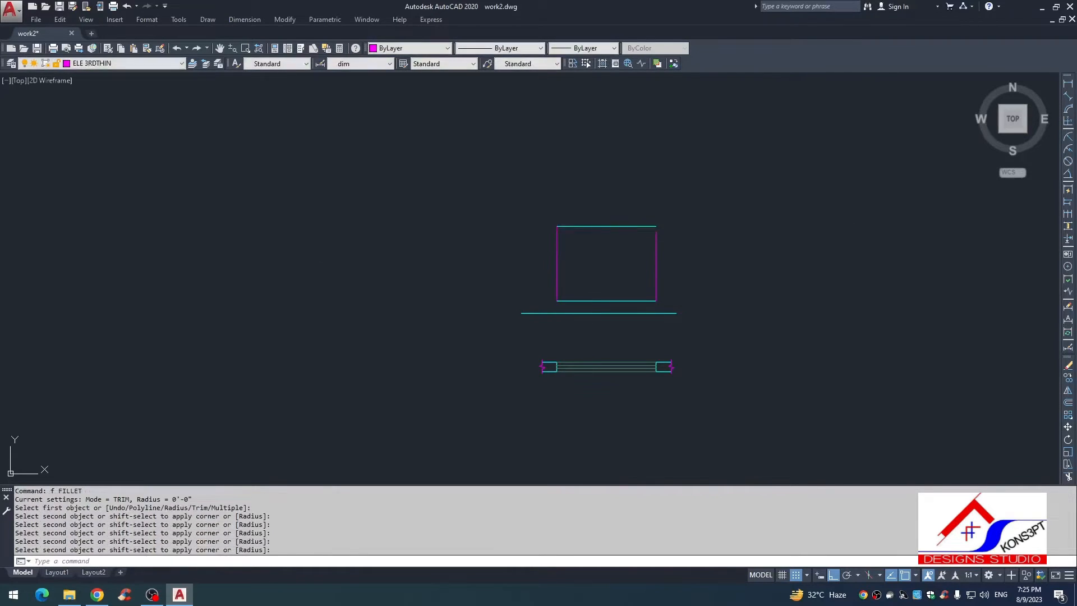
key(space)
click(633, 227)
click(661, 248)
click(654, 272)
key(Escape)
key(Escape)
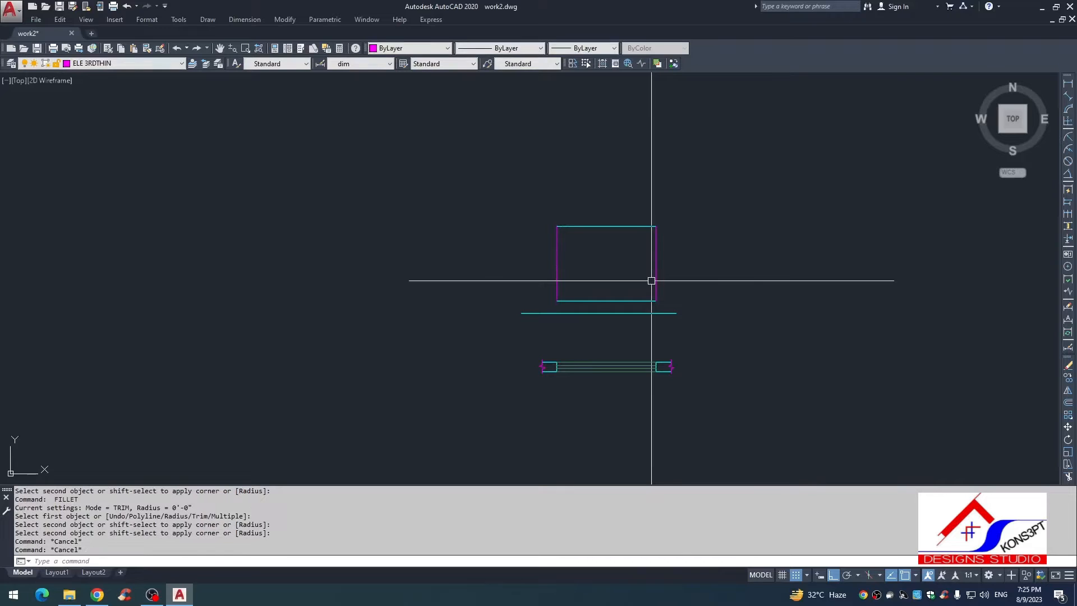
Step: Create a boundary polyline from a point picked inside the window rectangle
text(bo)
key(Return)
click(625, 278)
key(Return)
key(Escape)
Step: Offset the window's boundary polyline 1 inch inward
text(o)
key(Return)
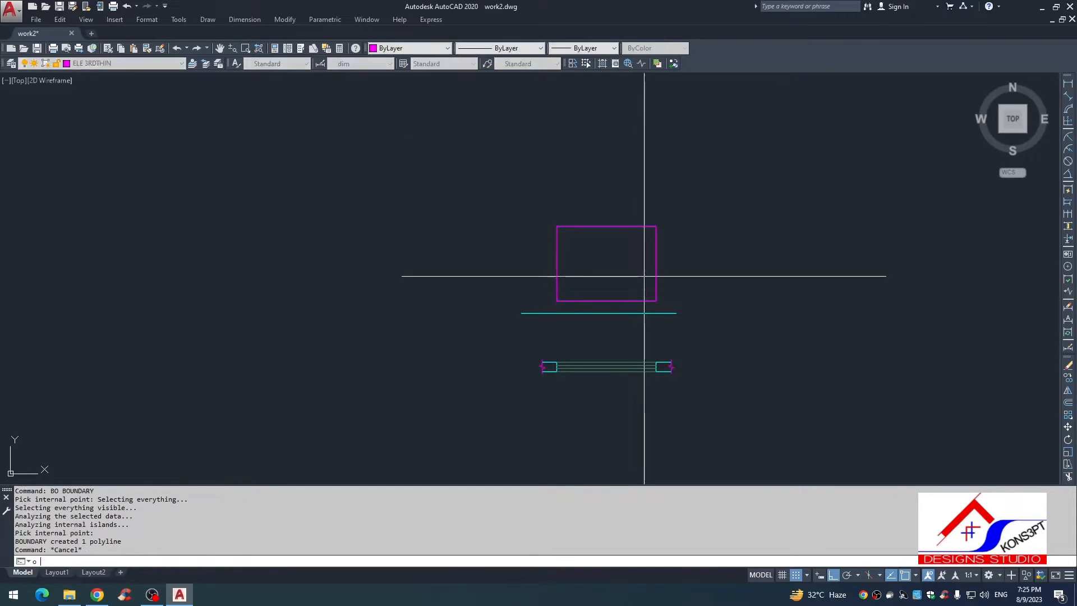
text(1)
key(Return)
scroll(622, 233, up, 2)
click(617, 223)
click(615, 255)
key(Return)
key(Return)
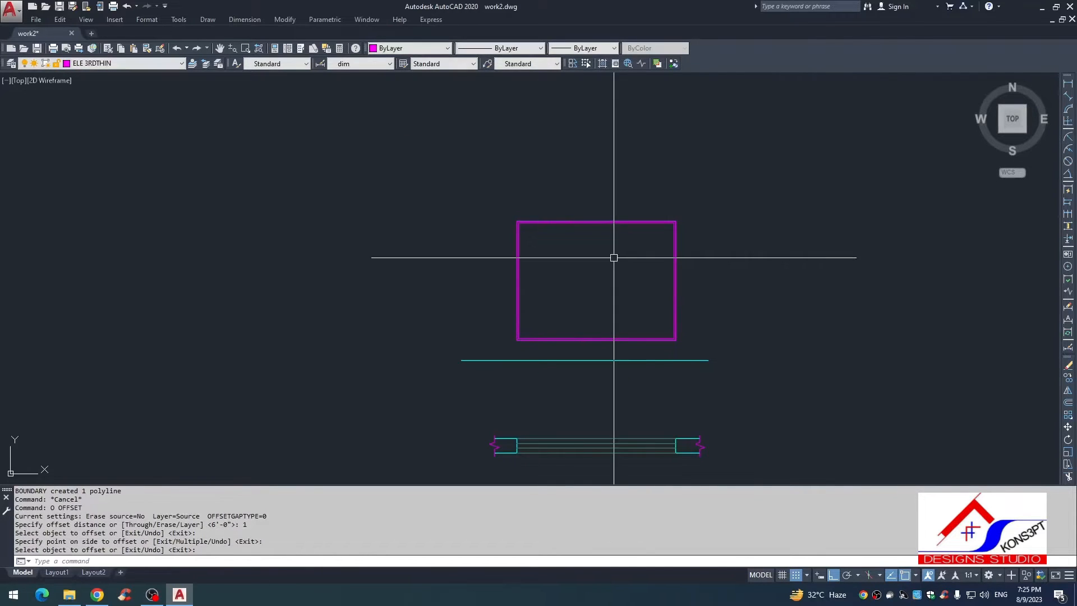
Step: Offset the new inner rectangle 2 inches further inward to form the window frame
text(2)
key(Return)
scroll(604, 236, up, 4)
click(606, 197)
click(608, 210)
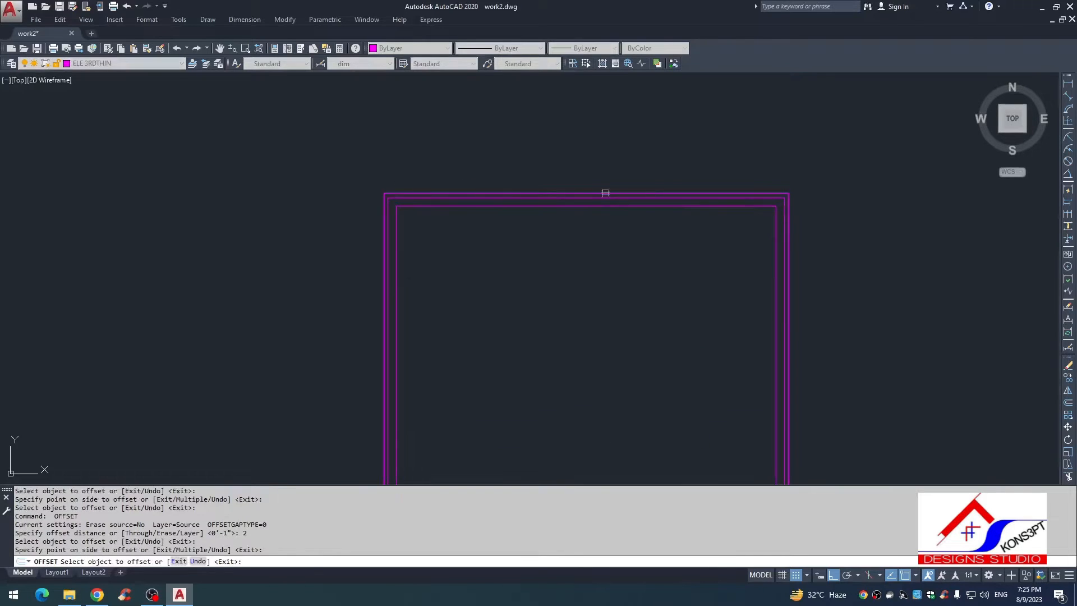
key(Escape)
Step: Erase the outermost boundary polyline of the window and regenerate the drawing
click(605, 192)
text(e)
key(Return)
scroll(622, 183, down, 4)
key(Escape)
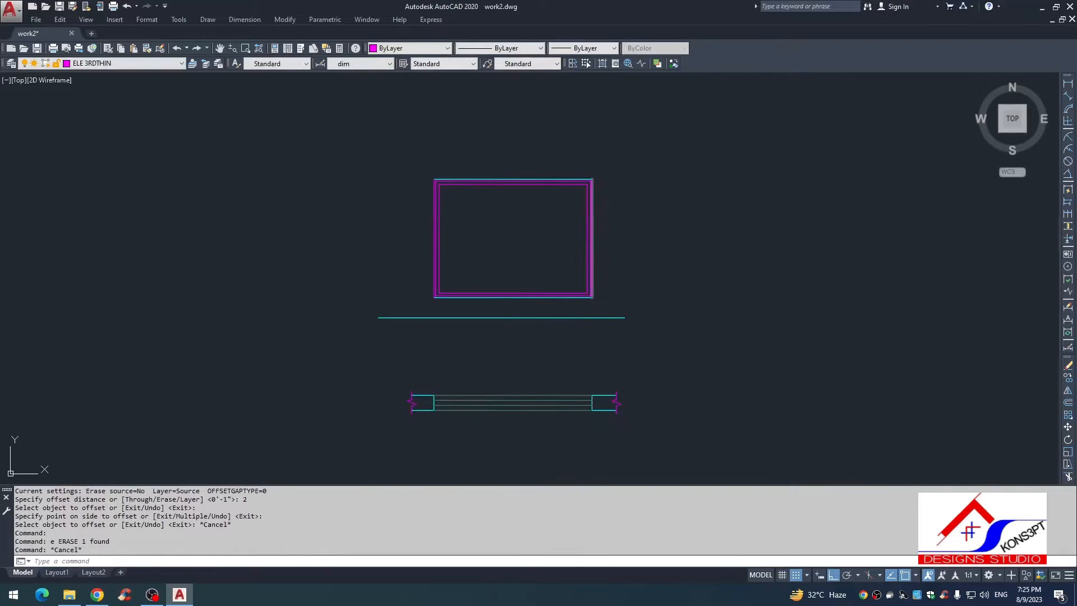
text(re)
key(Return)
scroll(576, 173, up, 6)
key(Escape)
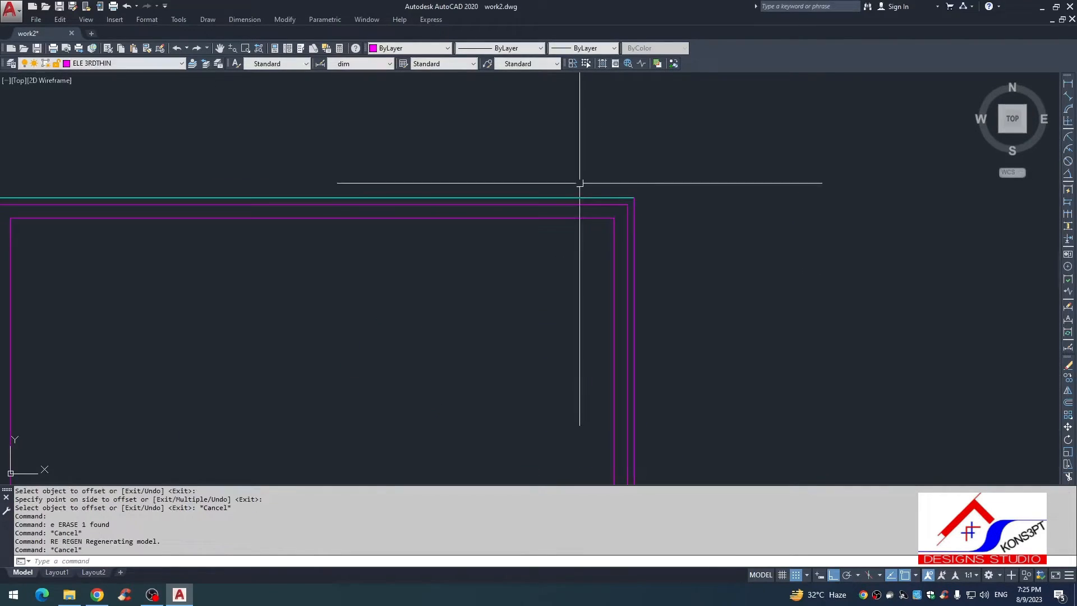
Step: Erase the cyan line along the top edge of the window elevation
click(575, 195)
text(e)
key(Return)
key(Escape)
Step: Draw a line across the window's top edge from the upper right corner to the upper left corner
text(l)
key(Return)
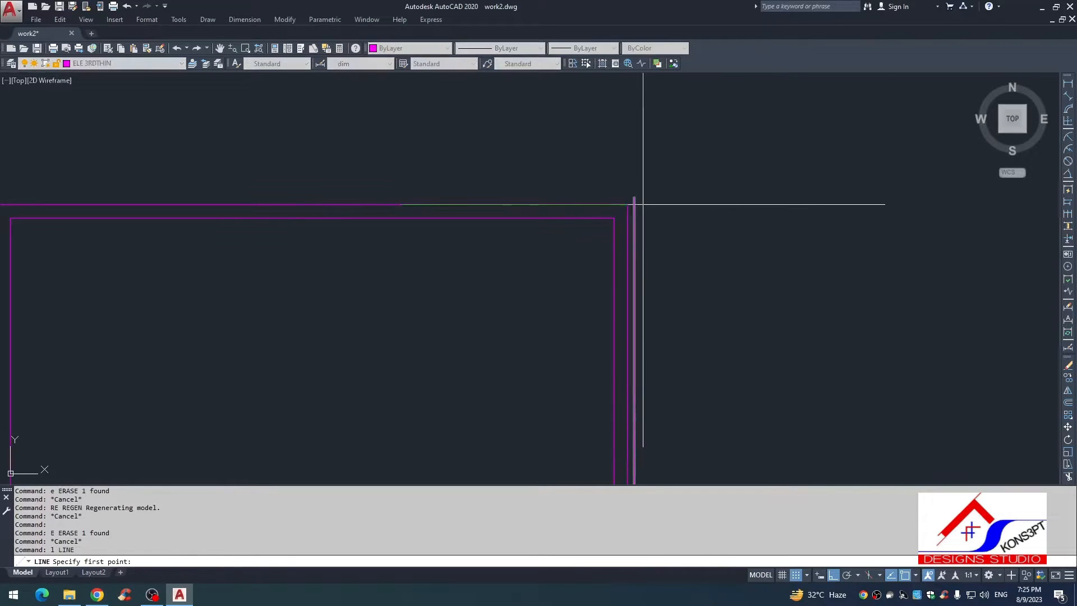
click(632, 205)
scroll(567, 200, down, 2)
click(341, 206)
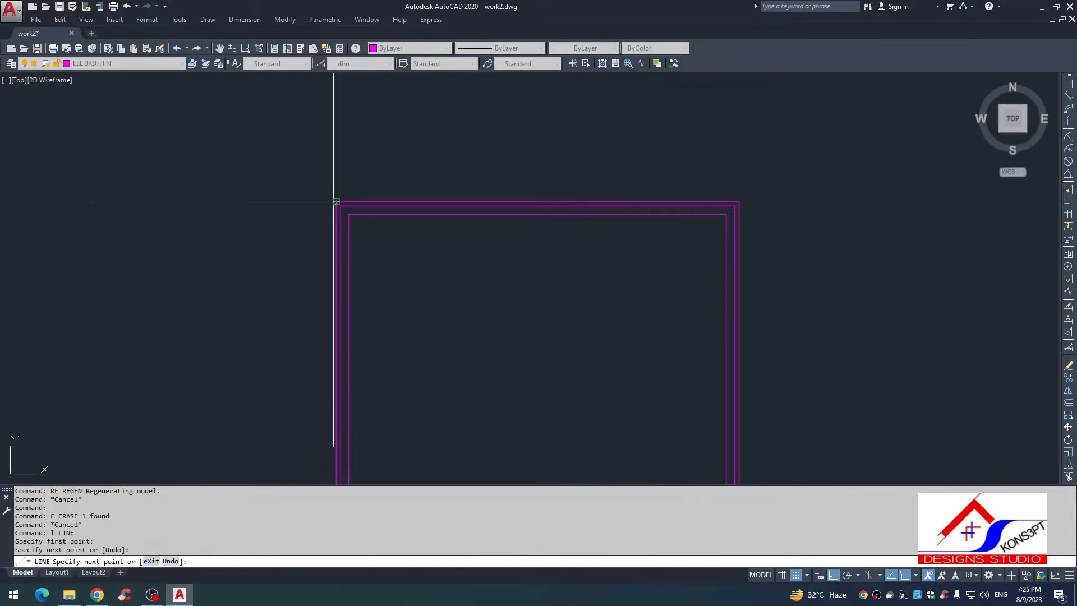
key(Escape)
key(Escape)
click(368, 206)
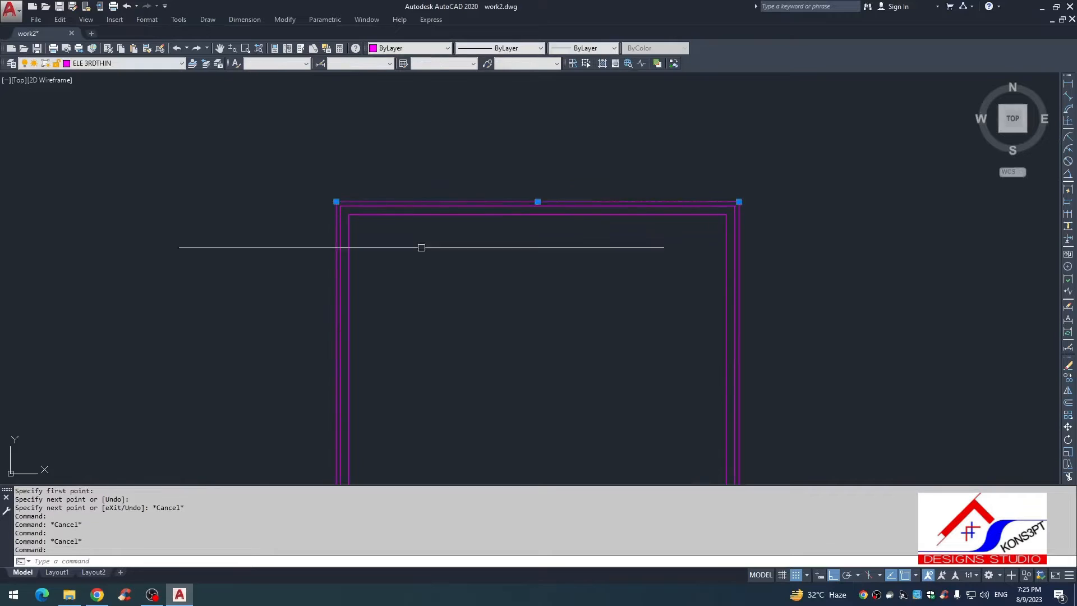
key(Escape)
key(Escape)
Step: Draw a vertical line downward from the midpoint of the innermost frame's top edge
scroll(433, 228, down, 5)
scroll(459, 197, up, 4)
text(l)
key(Return)
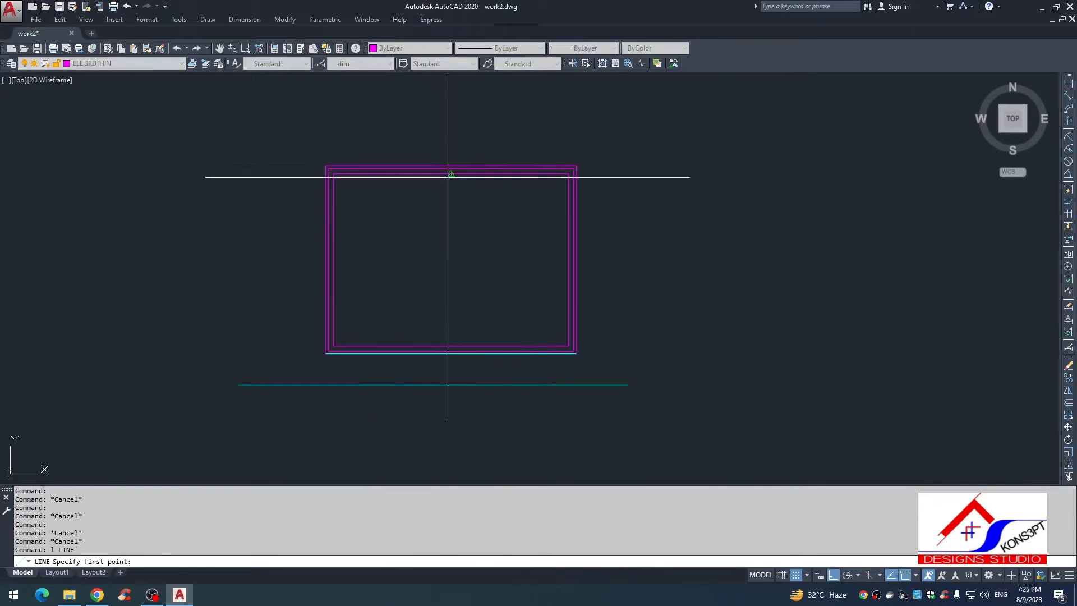
click(451, 173)
click(461, 299)
key(Escape)
Step: Extend the vertical centre line past the innermost frame to the middle frame rectangle at both ends
text(ex)
key(Return)
key(Return)
click(451, 299)
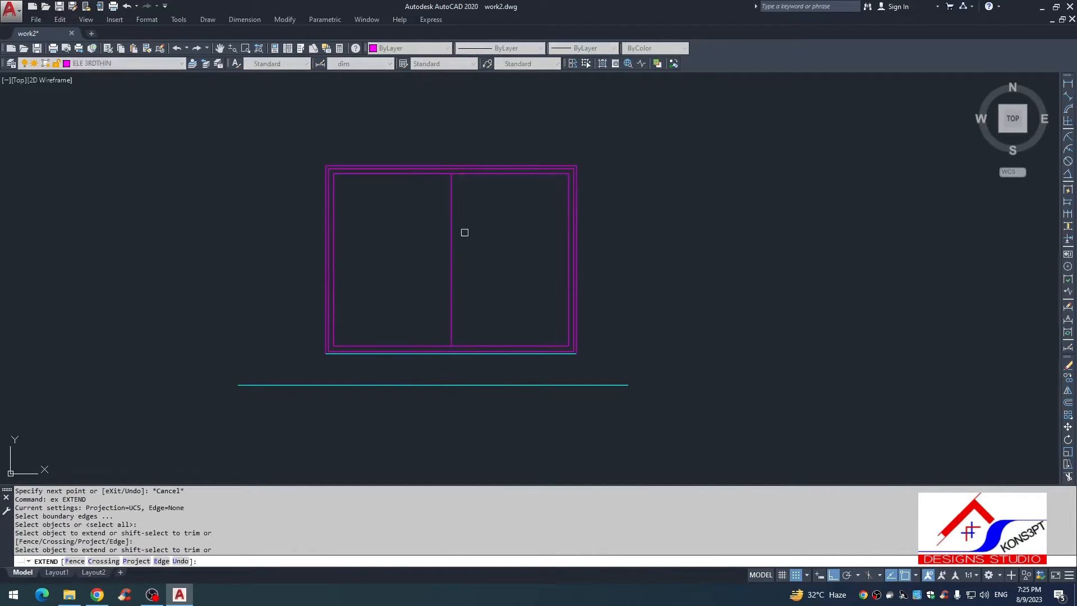
key(Escape)
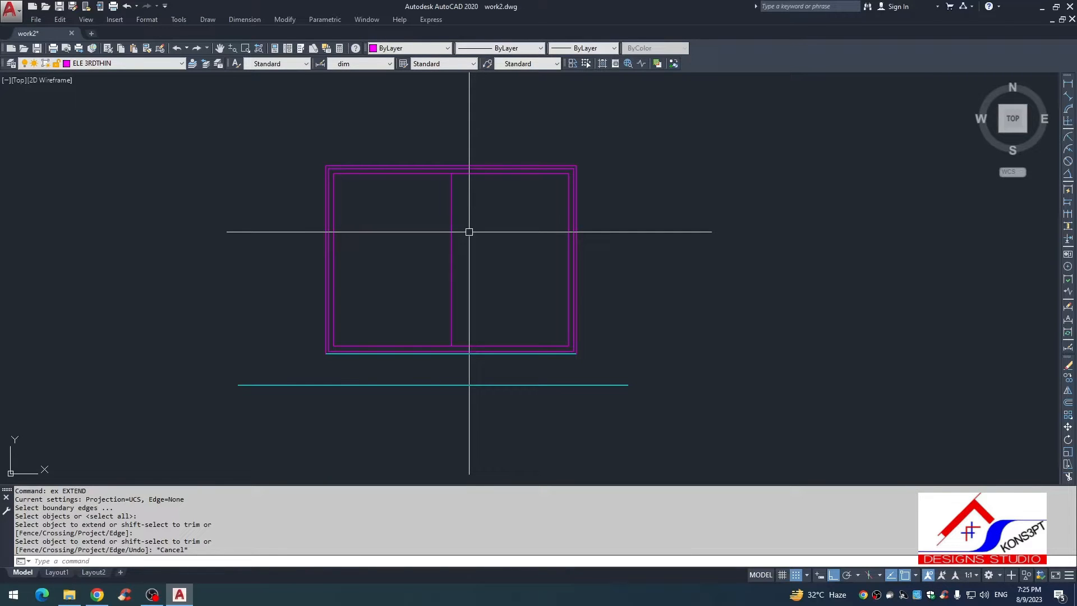
text(ex)
key(Return)
key(Return)
click(448, 290)
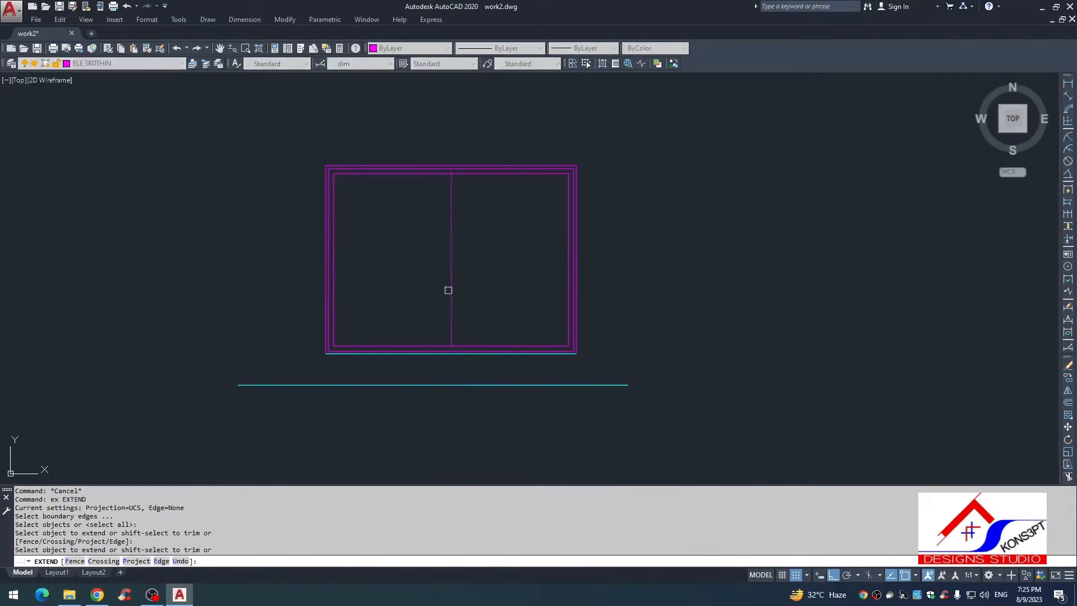
key(Escape)
Step: Offset the vertical centre line 1 inch to the left and 1 inch to the right
text(o)
key(Return)
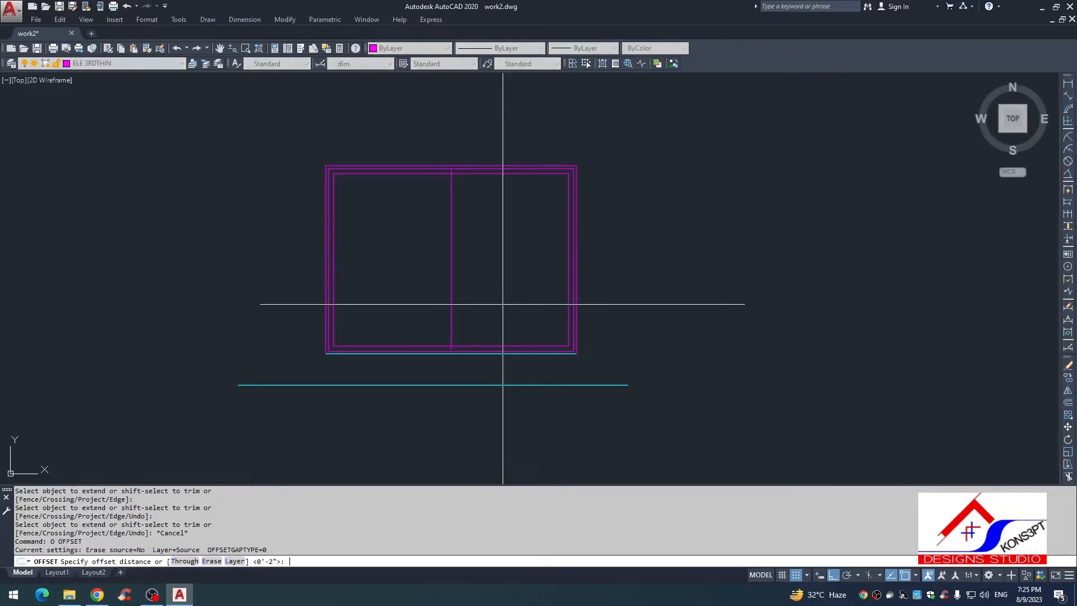
text(1)
key(Return)
click(451, 202)
click(446, 193)
scroll(447, 190, up, 5)
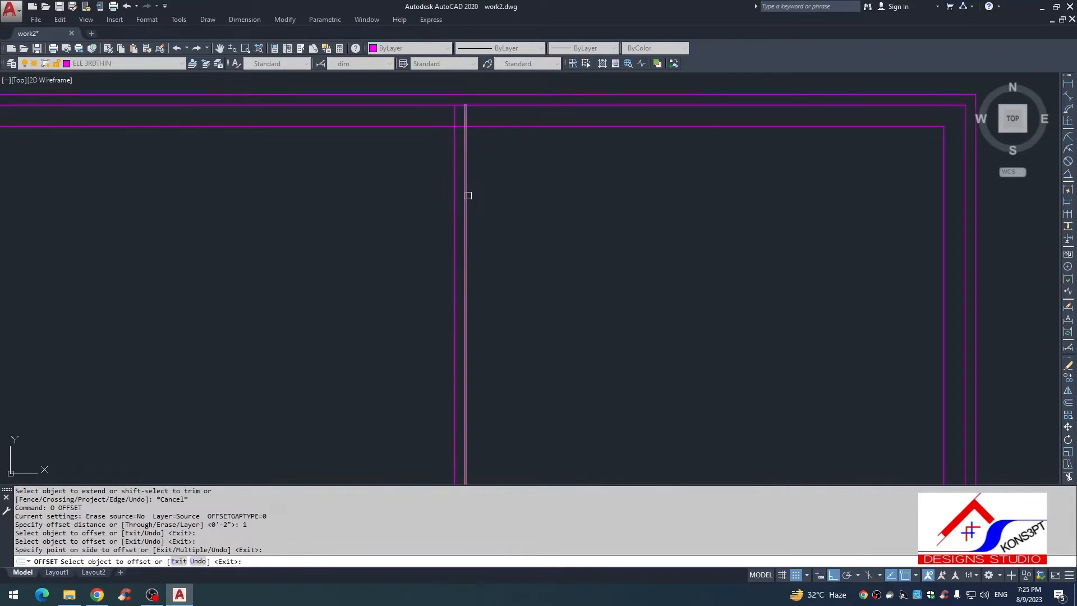
click(468, 195)
click(475, 191)
key(Escape)
Step: Erase the original centre line between the two offset lines
click(473, 186)
click(461, 180)
text(e tr)
Step: Trim the right mullion line's ends beyond the innermost frame and the frame's top and bottom edges between the mullion lines
click(476, 118)
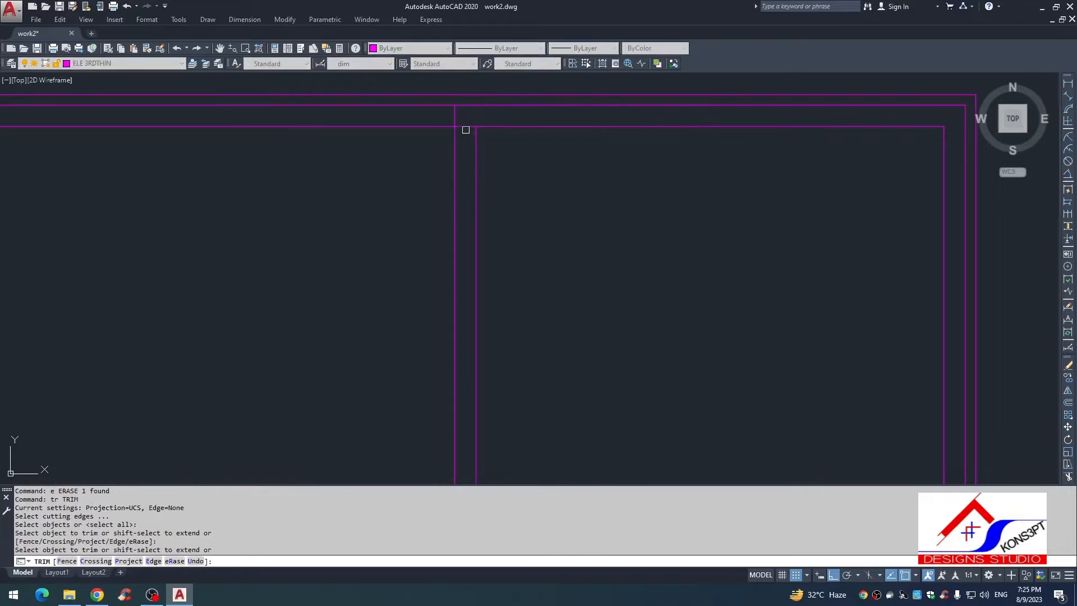
click(465, 130)
scroll(468, 216, down, 4)
scroll(463, 176, up, 2)
click(463, 183)
click(465, 182)
scroll(464, 193, down, 4)
middle_drag(464, 219, 457, 146)
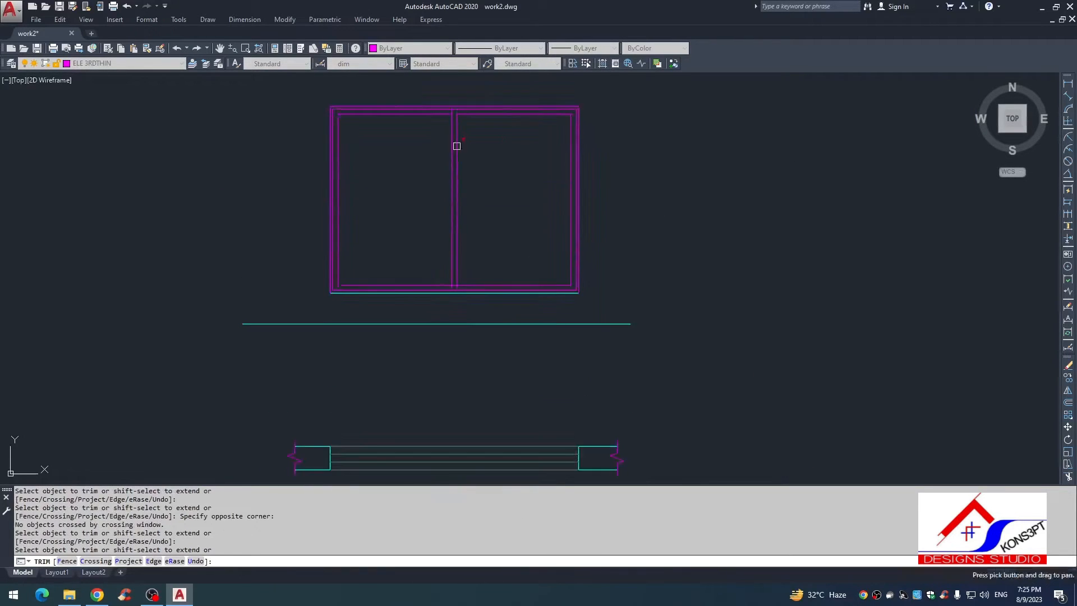
scroll(457, 272, up, 5)
click(448, 338)
click(462, 344)
key(Escape)
scroll(506, 329, down, 8)
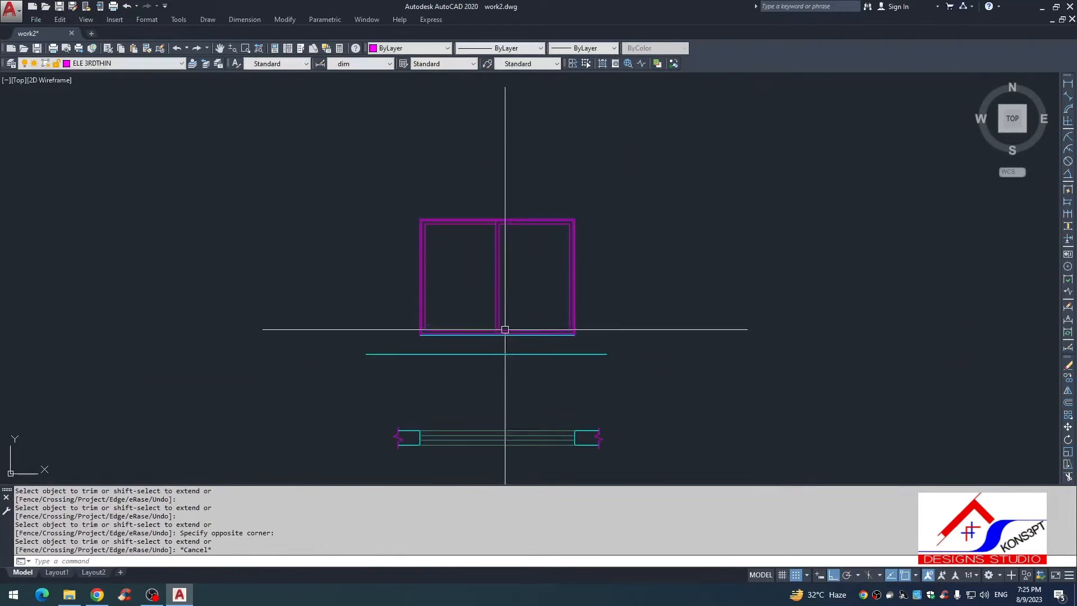
Step: Draw a half-headed arrow pointing right in the left pane, using a horizontal line and a short angled stroke back from its right end
scroll(527, 254, up, 4)
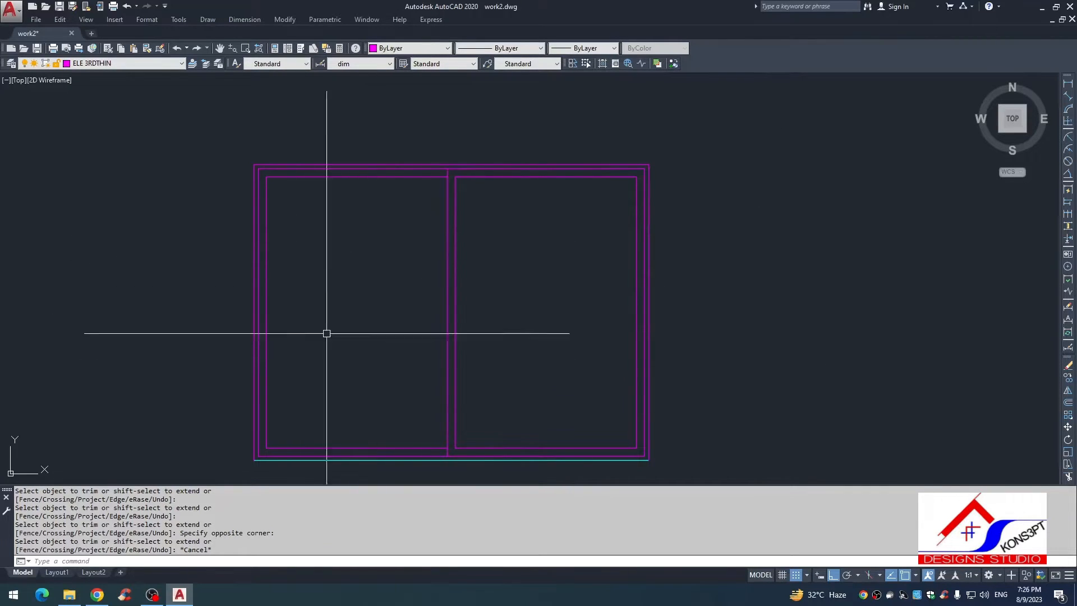
text(l)
key(Return)
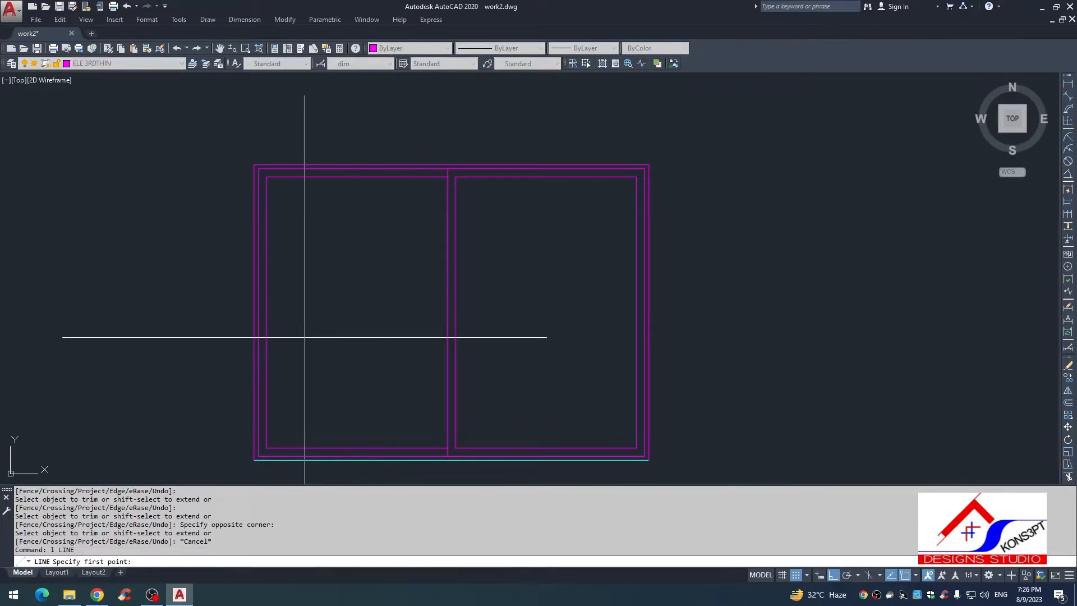
click(305, 337)
click(393, 337)
key(F8)
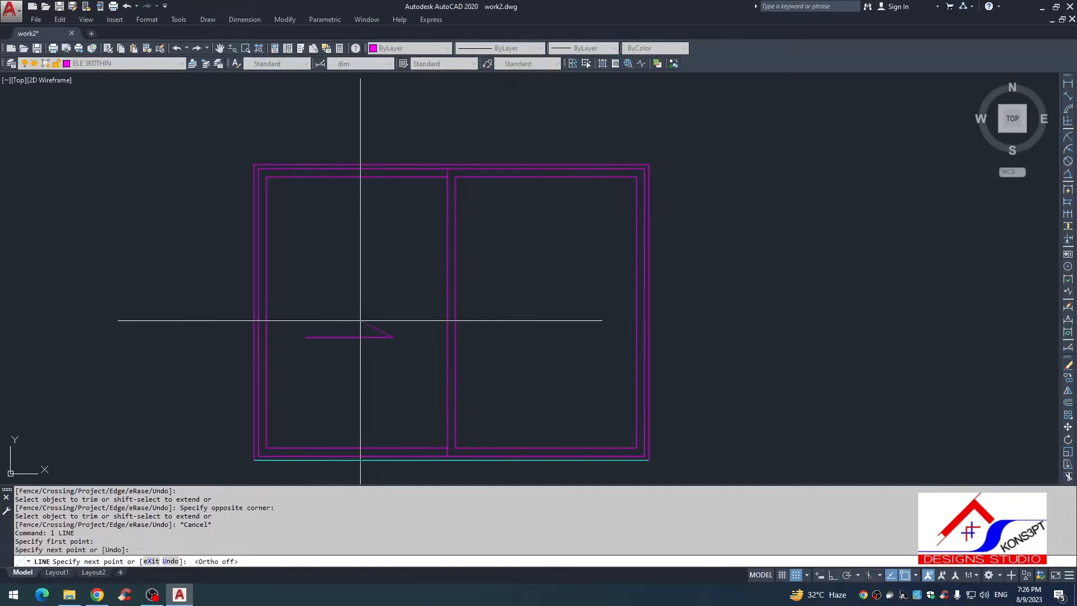
click(360, 321)
key(Escape)
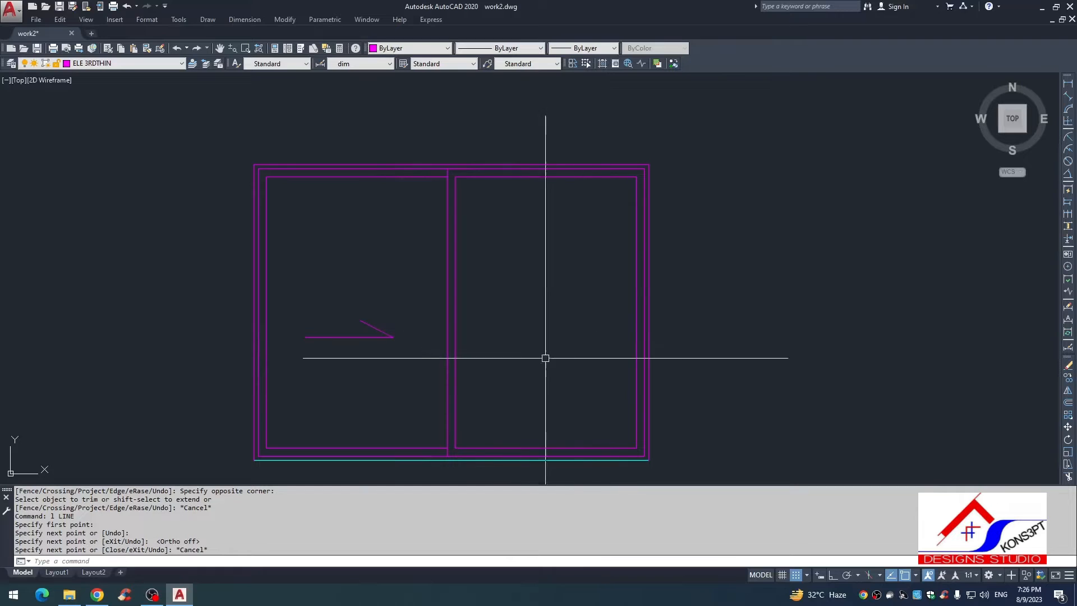
key(Escape)
key(Escape)
key(Escape)
Step: Erase the four horizontal window lines between the two wall pieces in the plan
scroll(566, 350, down, 4)
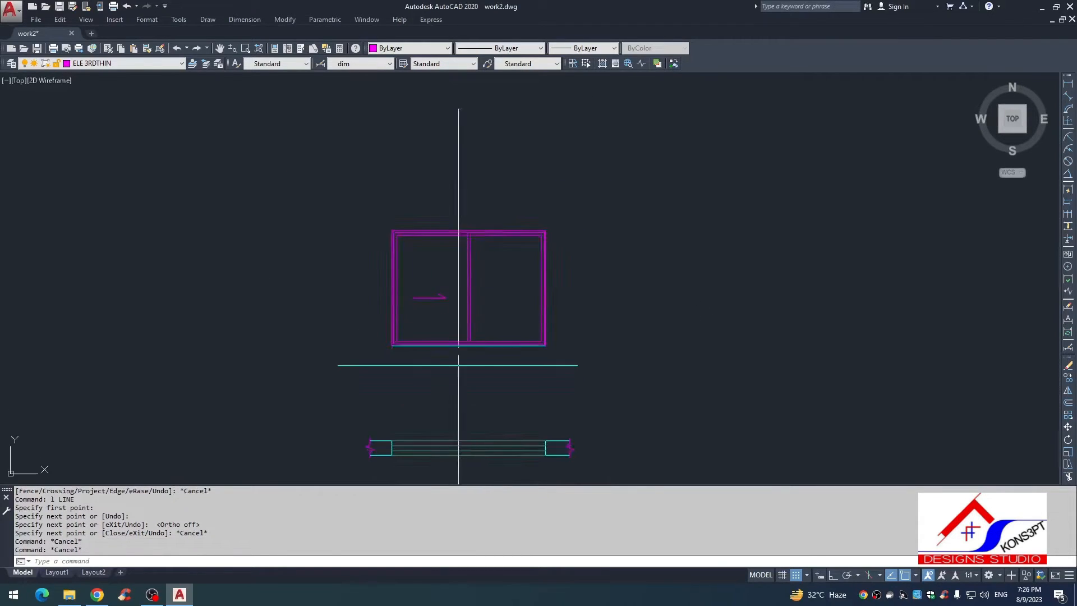
scroll(494, 335, up, 2)
scroll(456, 197, down, 2)
scroll(548, 298, up, 4)
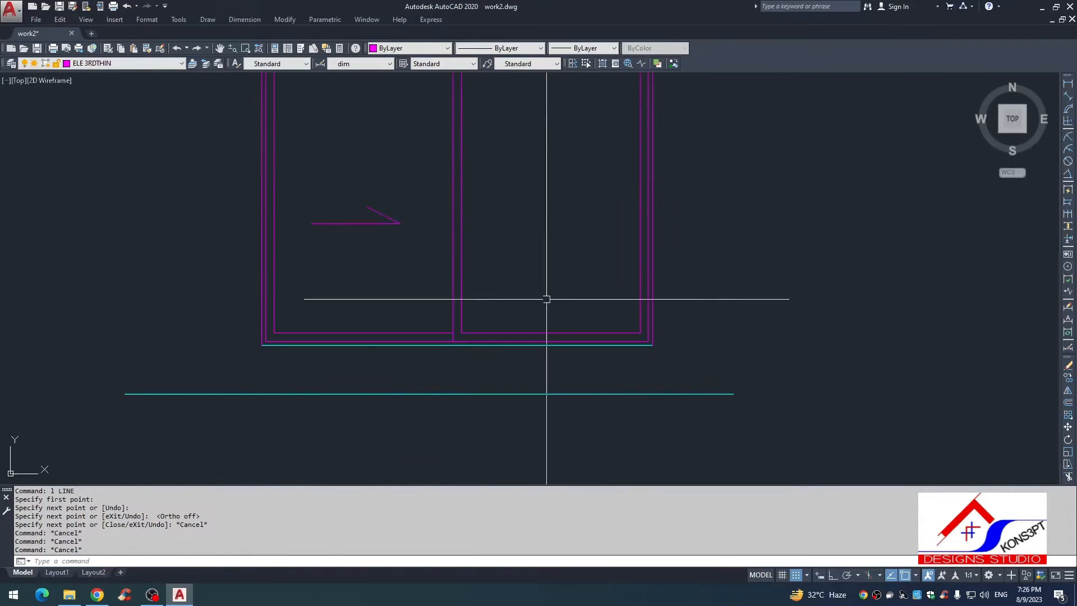
scroll(543, 358, down, 4)
scroll(508, 372, up, 2)
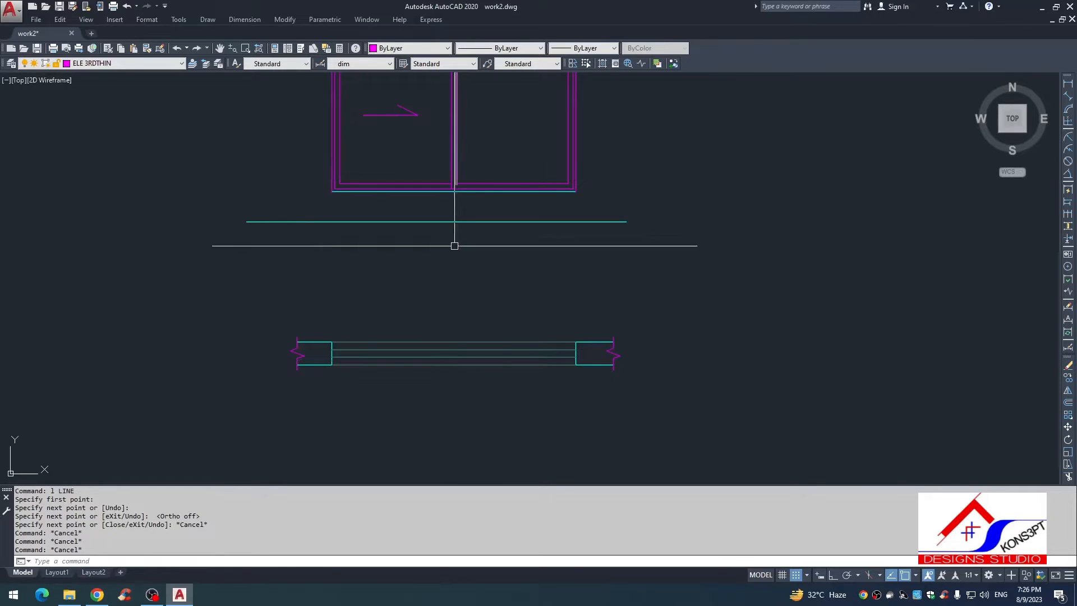
text(e)
key(Return)
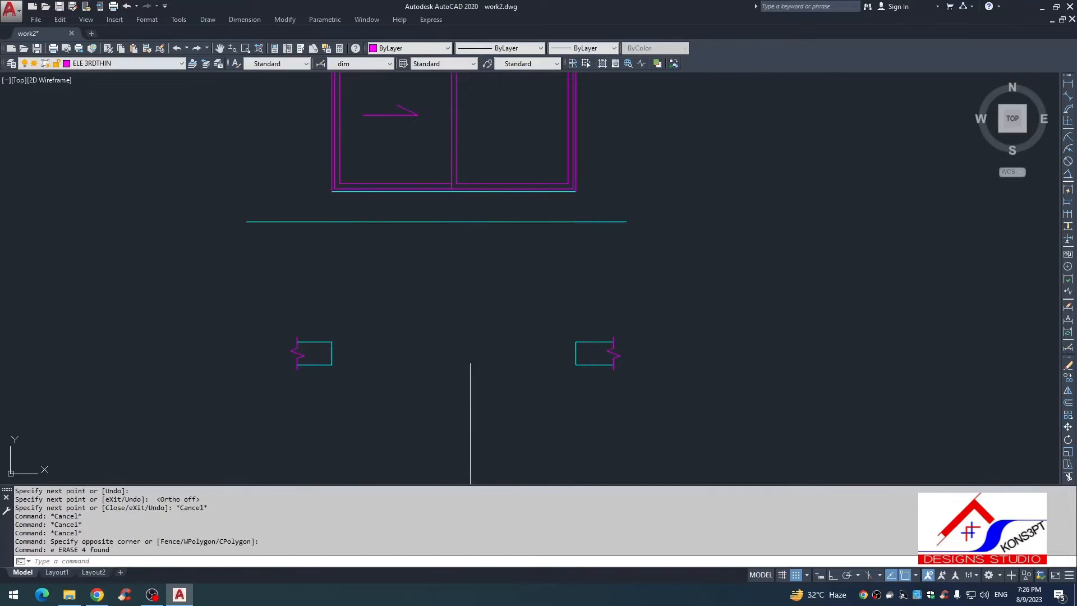
scroll(491, 377, down, 2)
scroll(393, 321, down, 6)
key(Escape)
Step: Copy the detailed window assembly from PLAN (WIN -05) into the emptied plan opening, matching the midpoint of its right jamb to the right wall's jamb
scroll(524, 300, down, 2)
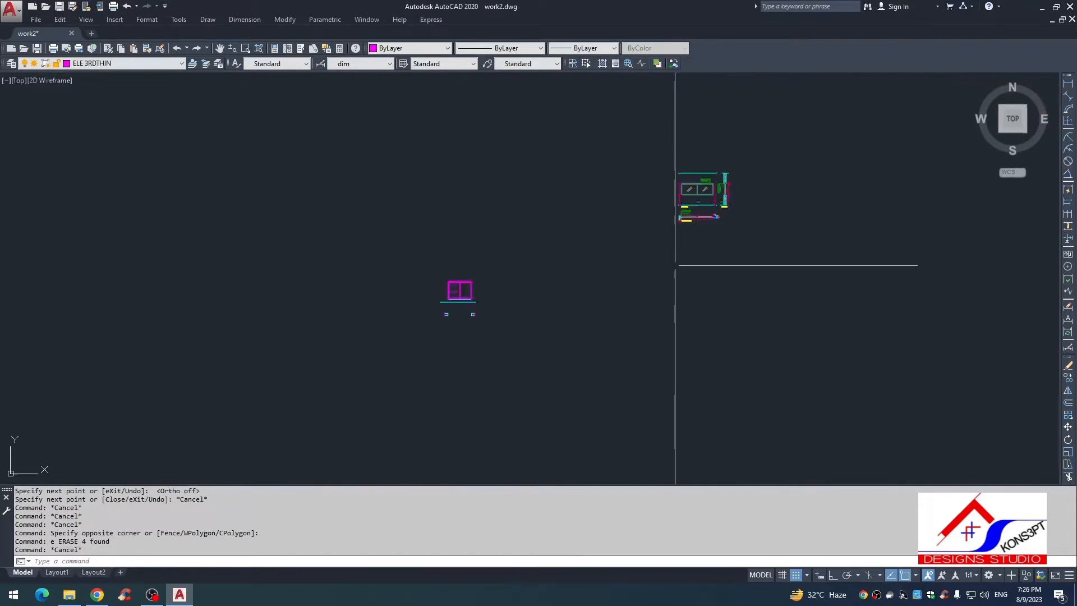
scroll(725, 175, up, 6)
middle_drag(726, 175, 554, 212)
scroll(554, 212, up, 3)
scroll(420, 305, up, 4)
middle_drag(420, 305, 649, 326)
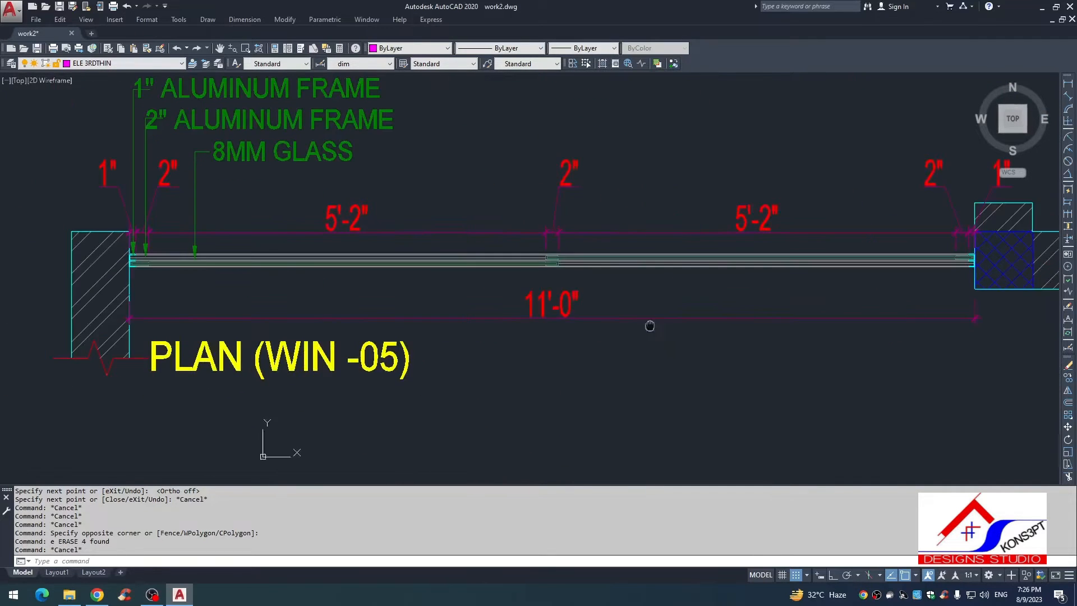
scroll(112, 253, up, 6)
click(155, 234)
scroll(280, 286, down, 8)
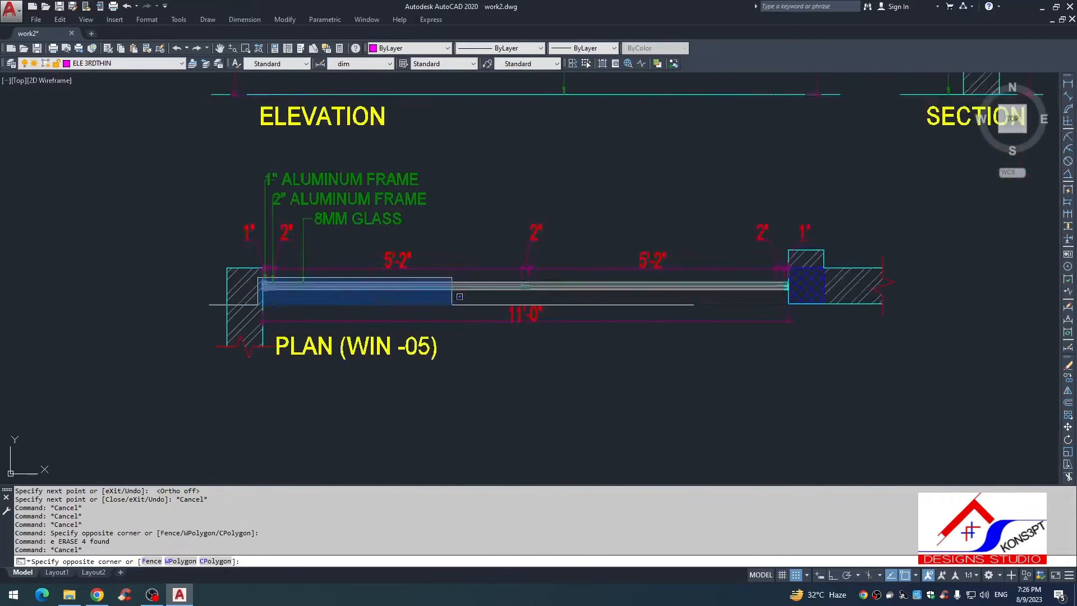
middle_drag(452, 303, 308, 274)
click(705, 271)
text(c)
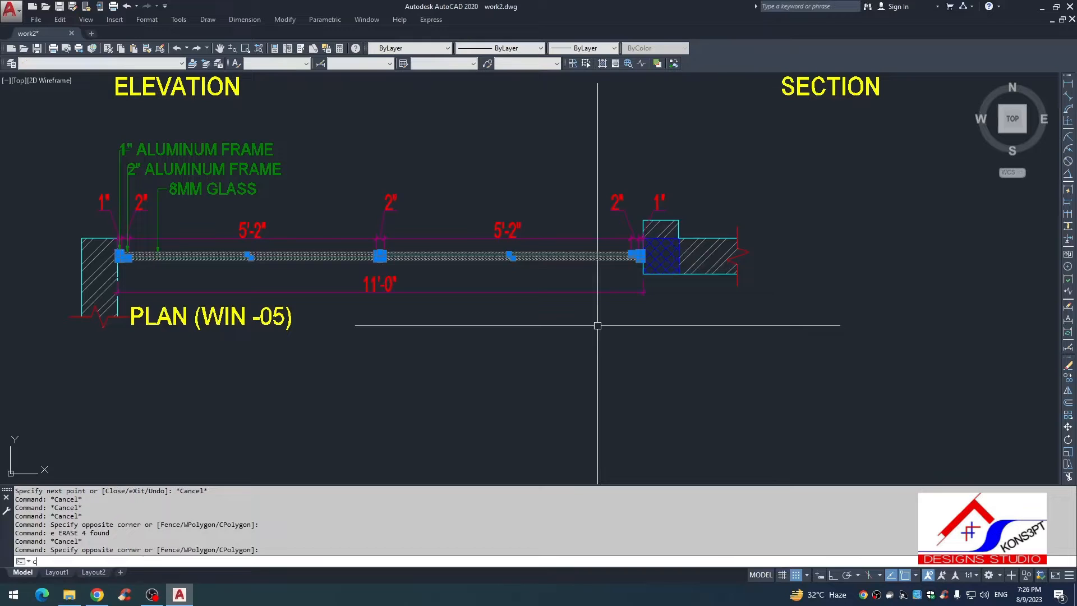
text(o)
key(Return)
scroll(598, 325, up, 5)
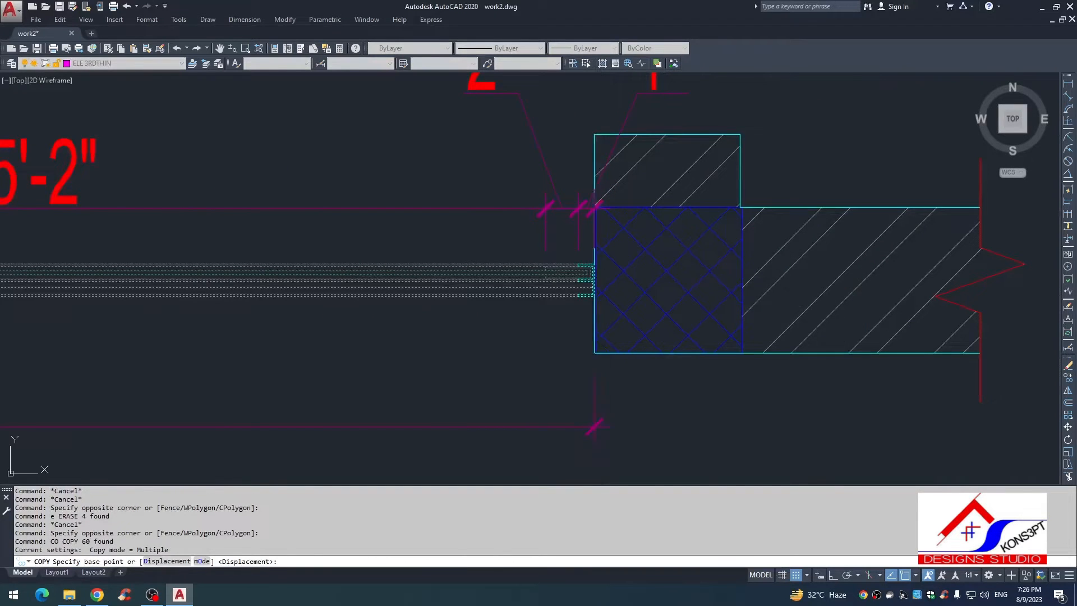
click(594, 281)
scroll(594, 329, down, 12)
middle_drag(465, 294, 745, 241)
scroll(441, 356, up, 5)
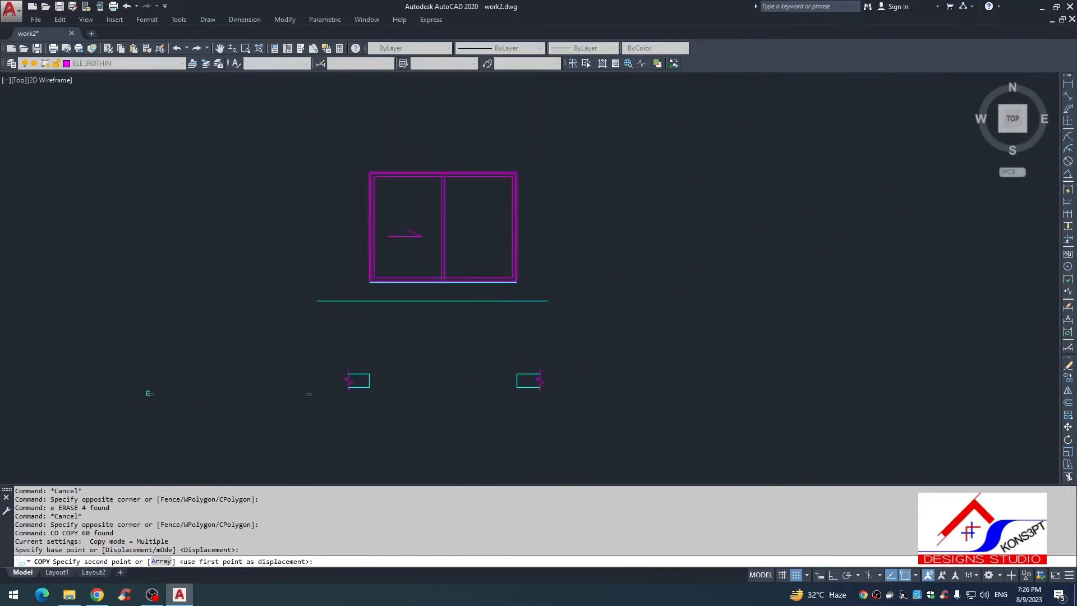
scroll(475, 392, up, 2)
click(541, 375)
key(Escape)
Step: Stretch the left end of the copied window to the inner face of the left wall piece
scroll(239, 389, up, 5)
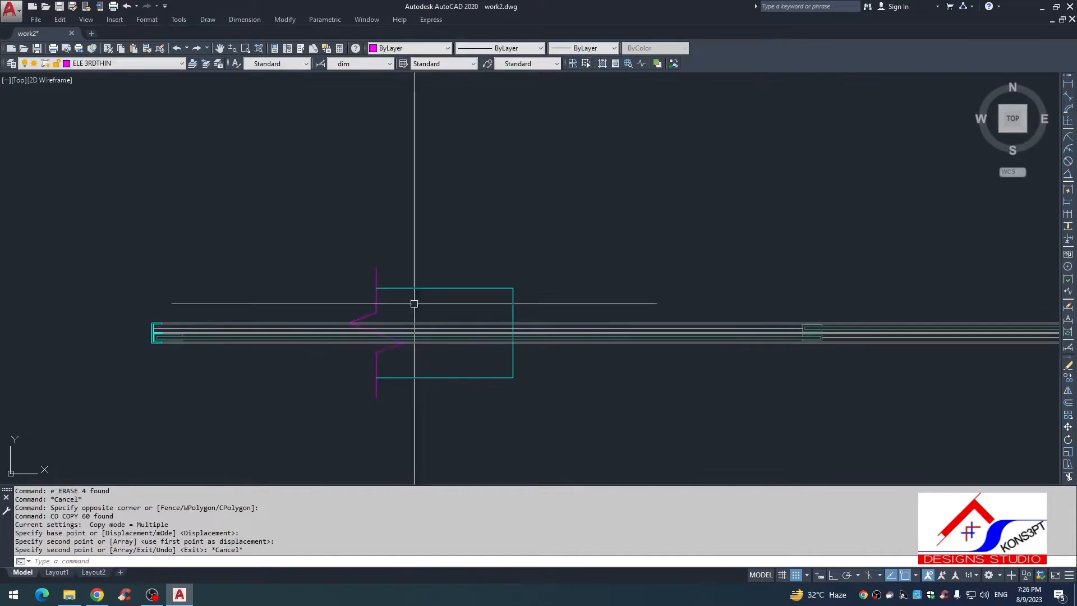
scroll(179, 351, up, 2)
scroll(395, 336, down, 6)
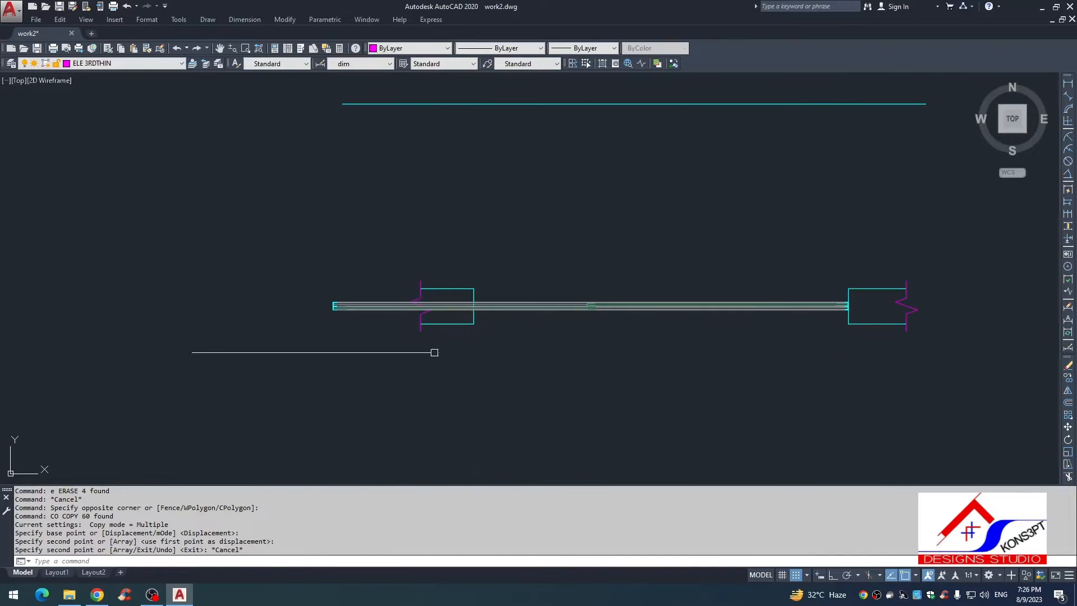
scroll(359, 314, up, 4)
middle_drag(424, 368, 408, 355)
key(Escape)
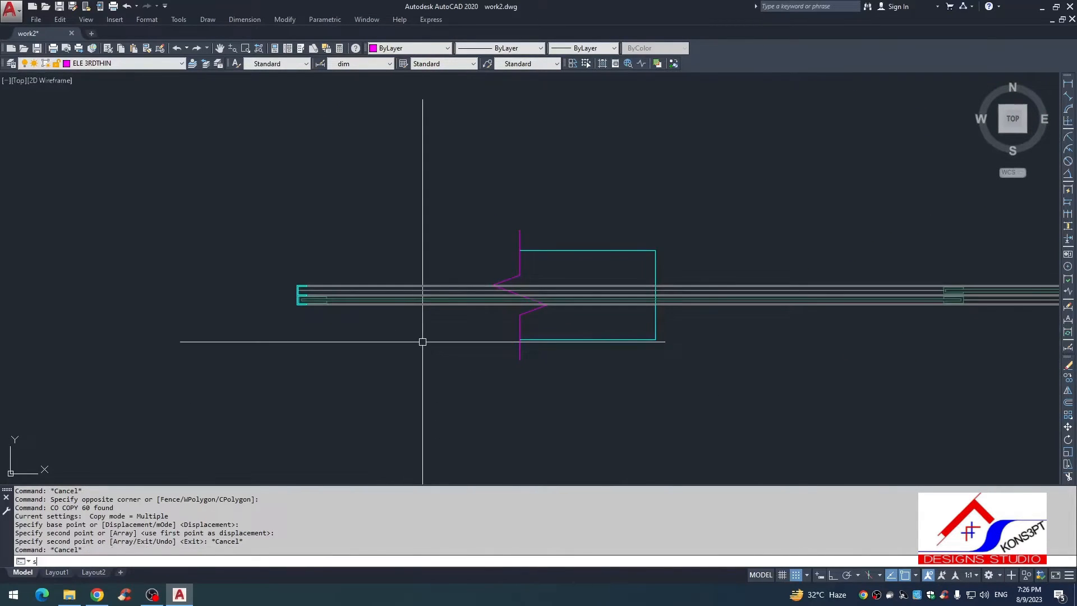
key(space)
click(394, 267)
click(271, 322)
key(space)
scroll(276, 303, up, 5)
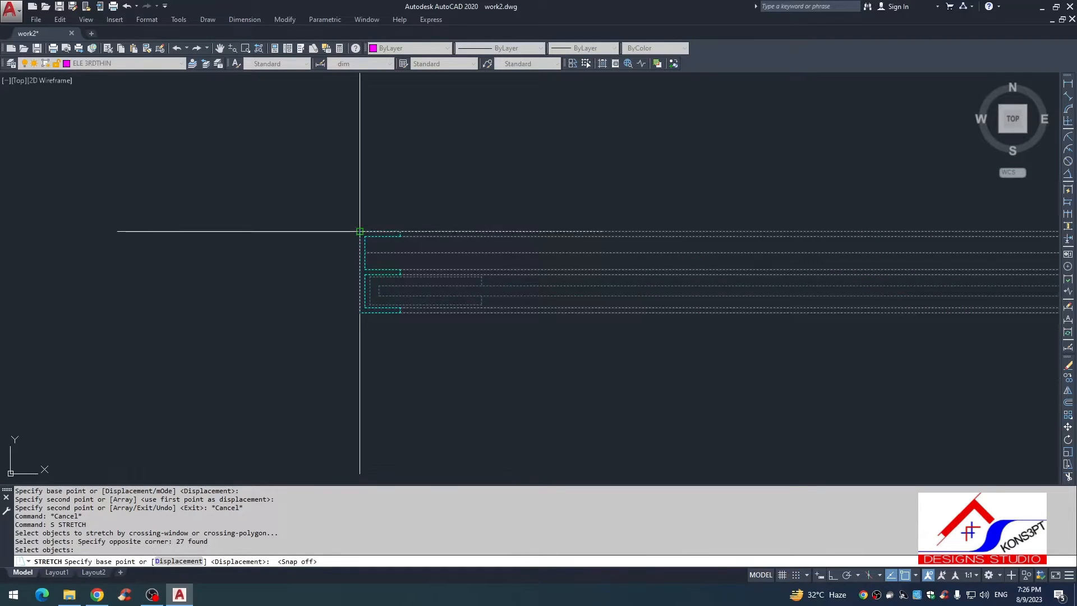
click(359, 232)
scroll(359, 232, down, 4)
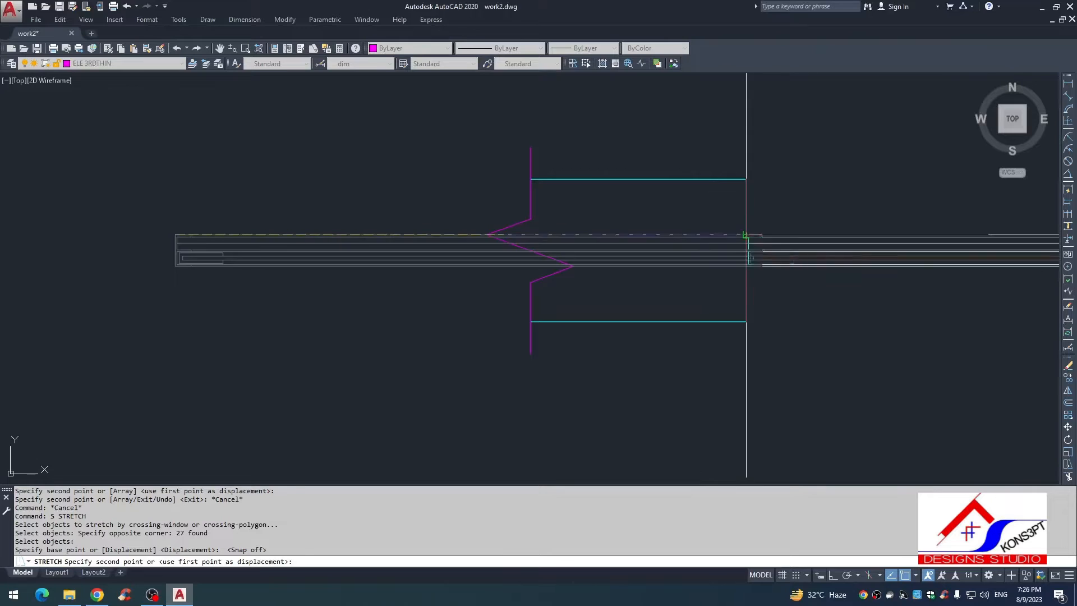
key(Escape)
Step: Draw two vertical construction lines down through the plan from the elevation's two mullion lines
scroll(79, 291, down, 4)
scroll(510, 272, up, 2)
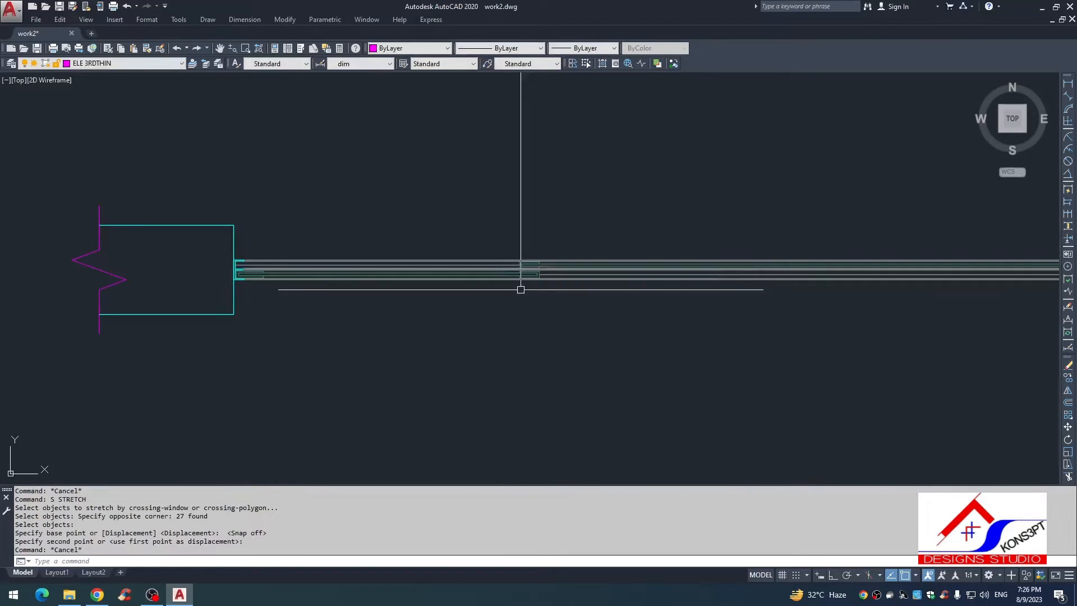
text(xl)
key(Return)
text(v)
key(Return)
scroll(517, 300, down, 6)
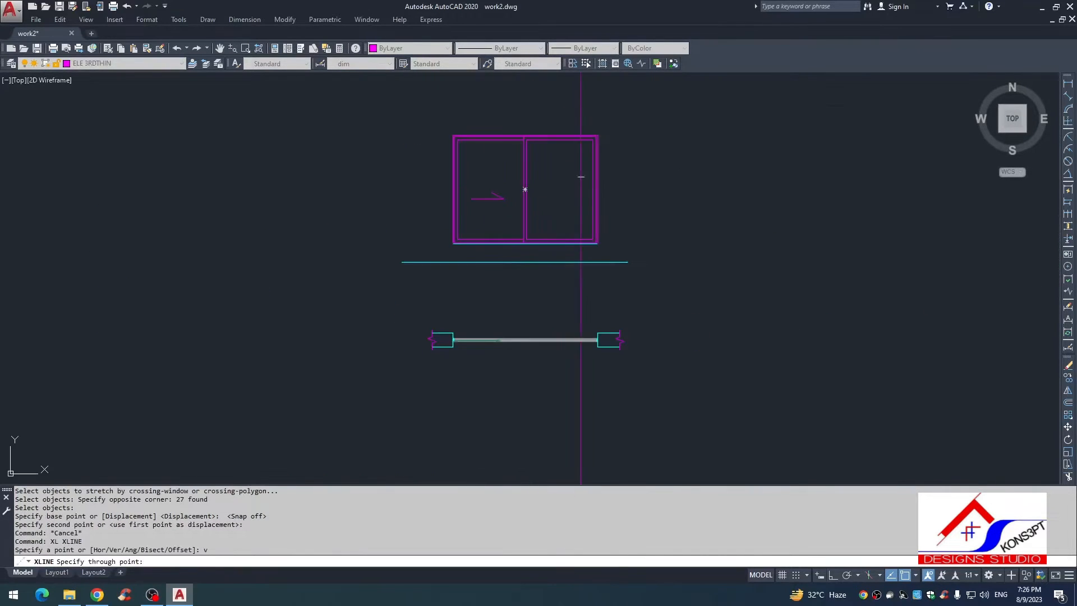
click(519, 214)
key(Escape)
key(Escape)
Step: Stretch the window's overlapping centre frames in the plan so their right edge meets the right construction line
scroll(533, 363, up, 4)
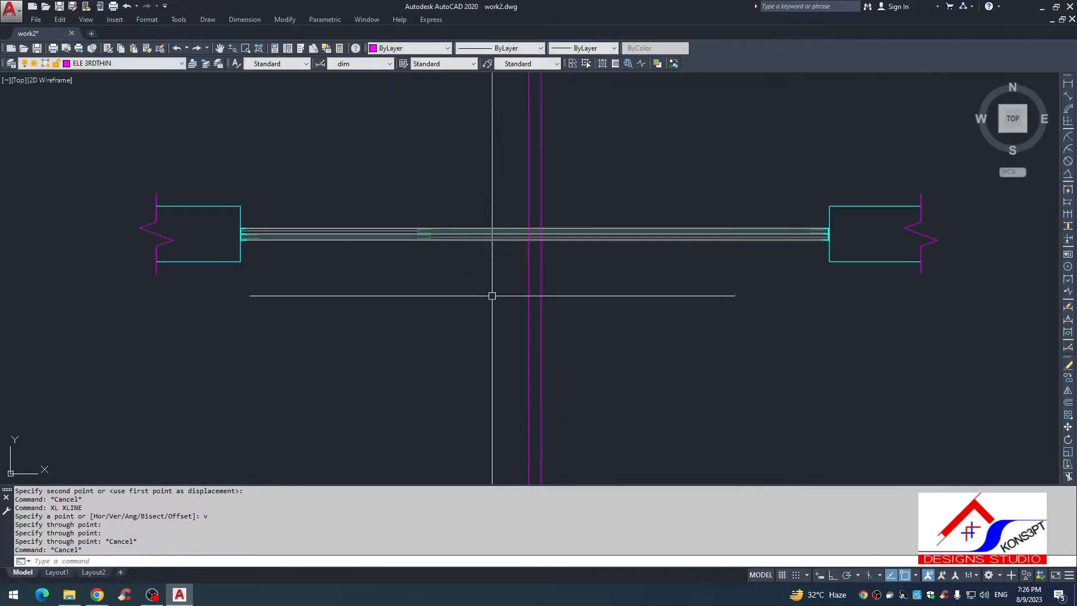
key(space)
click(466, 209)
click(397, 257)
key(space)
scroll(440, 222, up, 8)
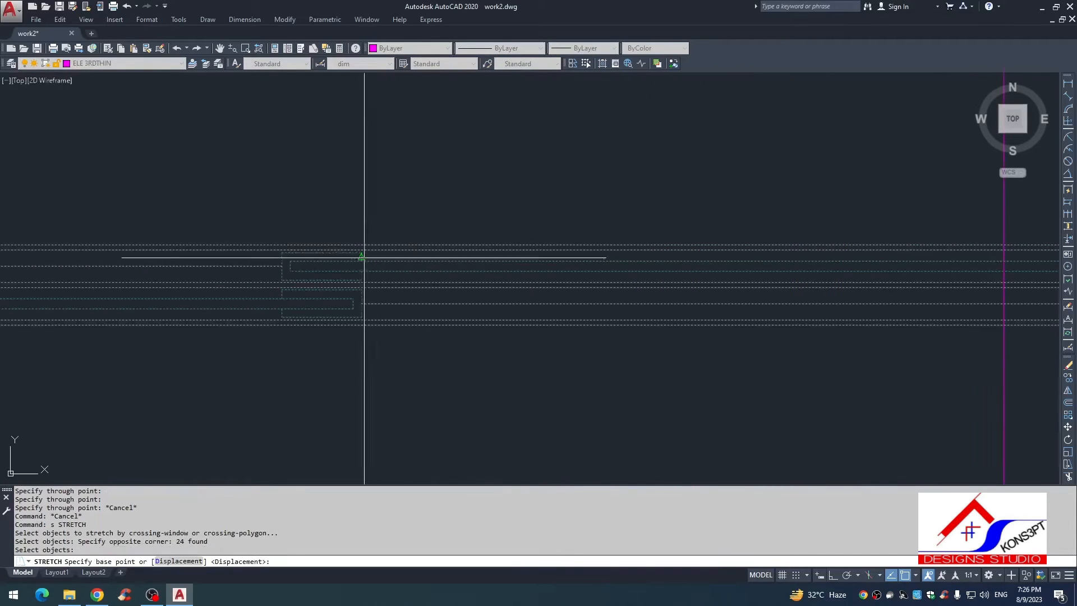
click(361, 253)
middle_drag(746, 275, 502, 242)
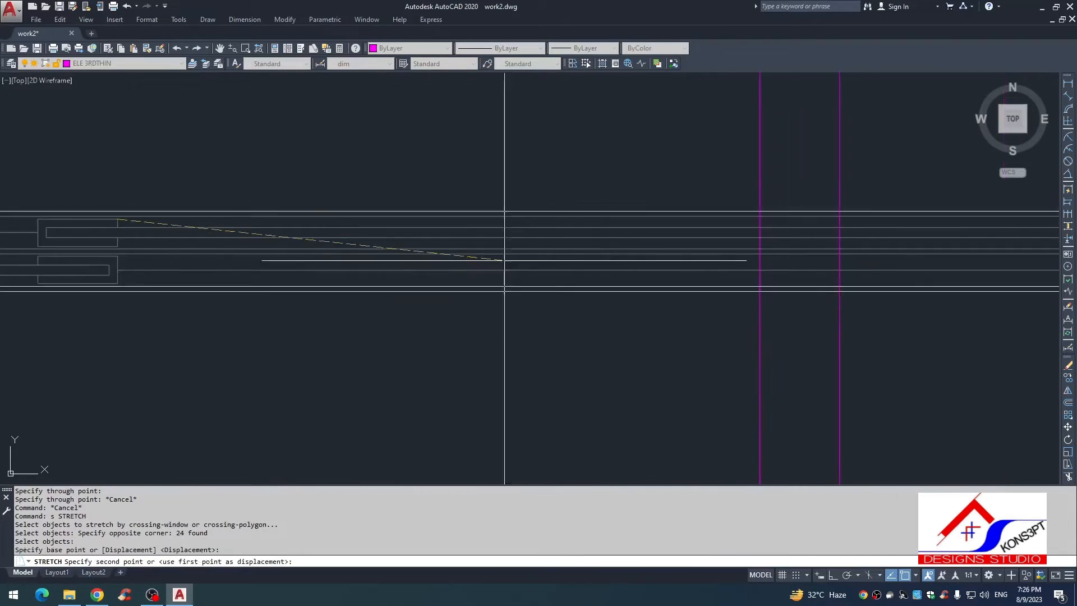
click(838, 220)
scroll(592, 344, down, 6)
key(Escape)
key(Escape)
Step: Erase the two vertical construction lines
click(591, 344)
click(477, 361)
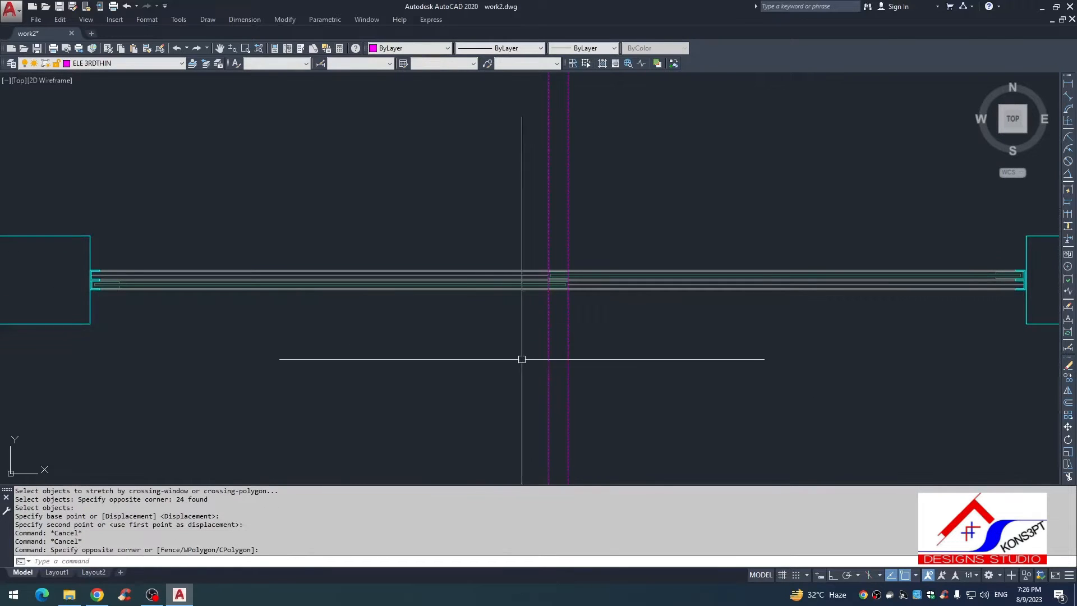
text(e)
key(space)
key(Escape)
Step: Inspect the centre overlap and left end of the window in the plan against the arrow in the elevation
scroll(582, 332, down, 4)
scroll(512, 318, up, 6)
scroll(572, 278, down, 2)
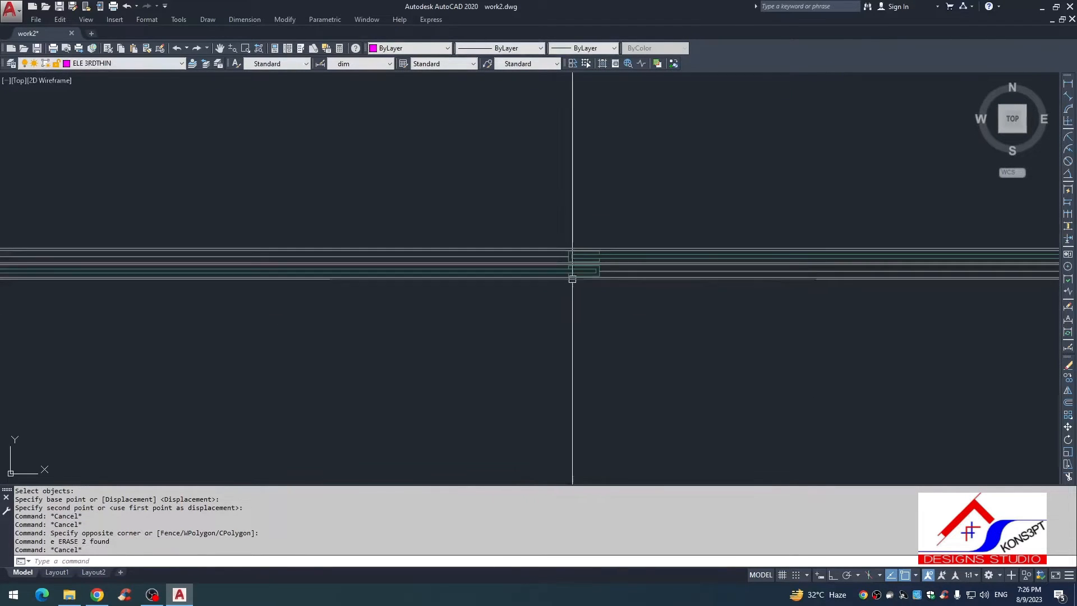
scroll(258, 300, down, 3)
scroll(314, 279, up, 2)
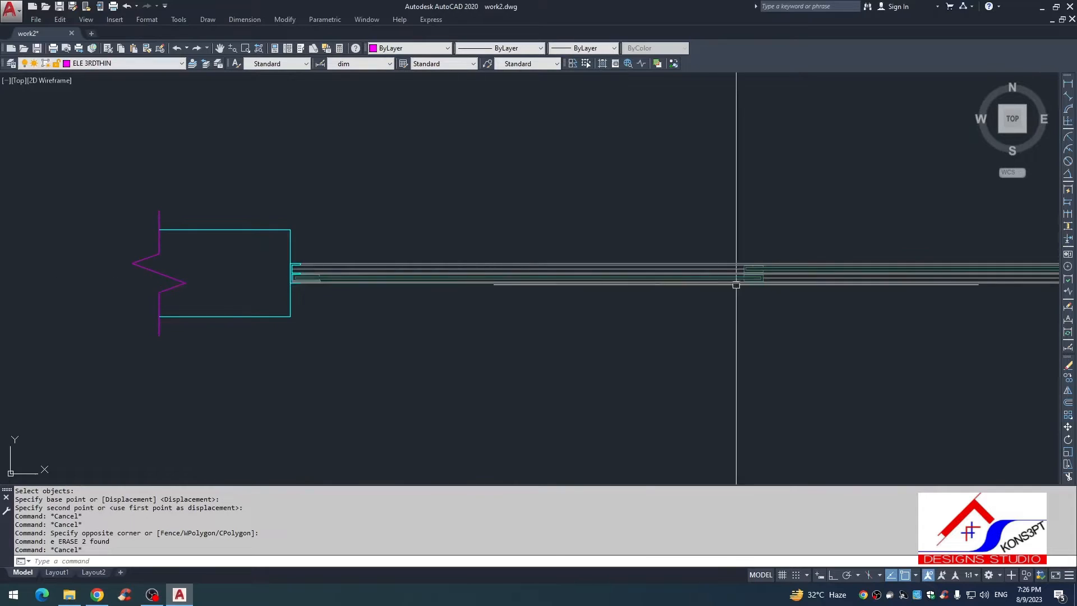
scroll(736, 285, down, 4)
scroll(375, 358, down, 2)
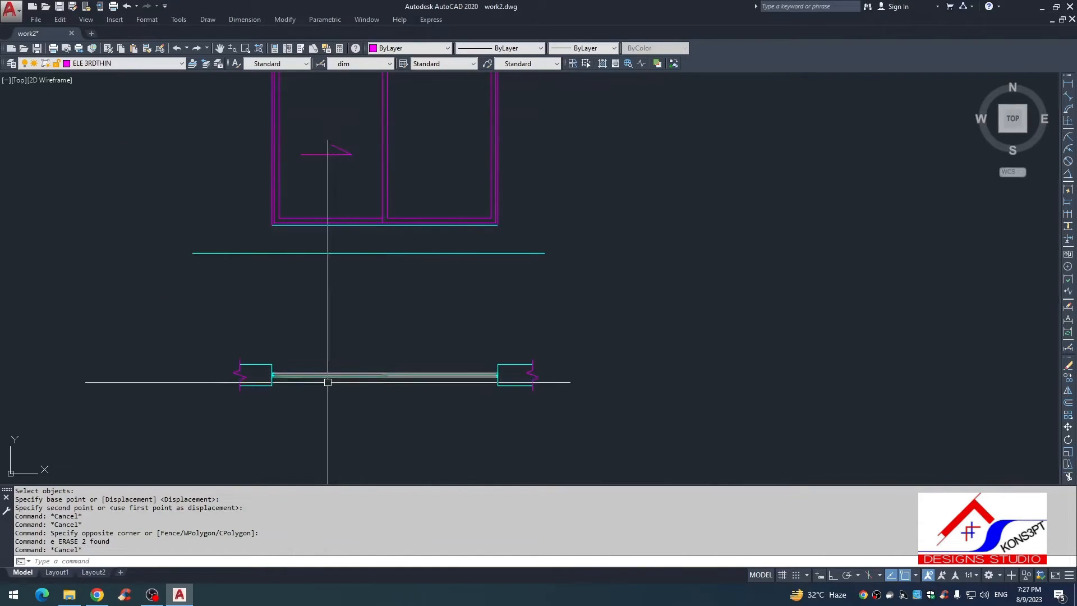
scroll(327, 382, up, 5)
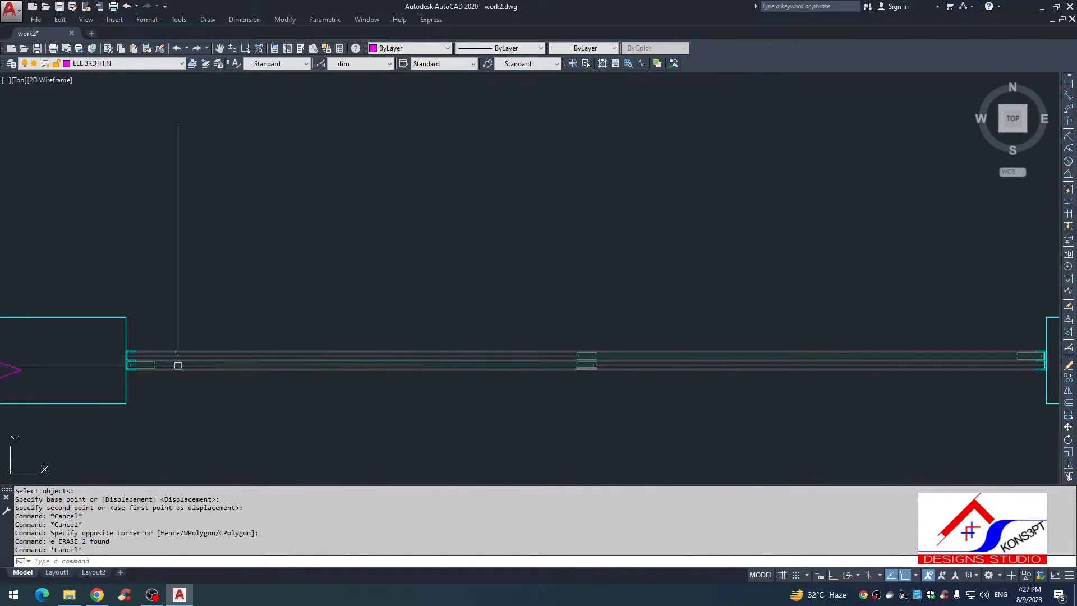
scroll(309, 390, down, 2)
Step: Mirror the whole window assembly in the plan about a vertical axis through the middle of its centre overlap, deleting the source objects
key(Escape)
middle_drag(310, 390, 283, 324)
scroll(260, 334, up, 2)
click(153, 307)
scroll(325, 331, down, 2)
click(771, 343)
text(i)
key(Return)
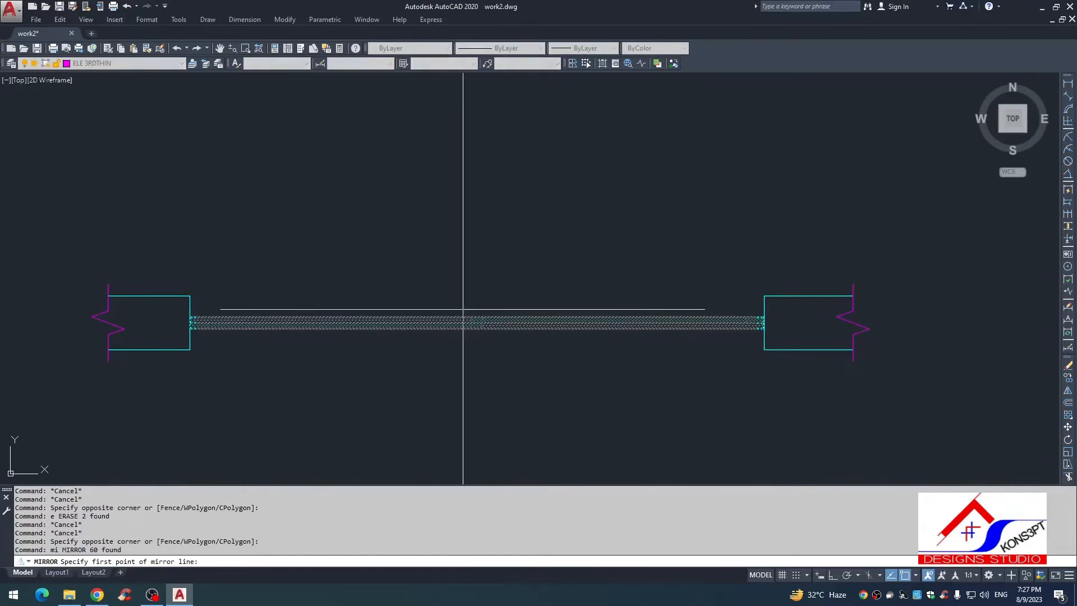
scroll(517, 364, up, 3)
click(501, 350)
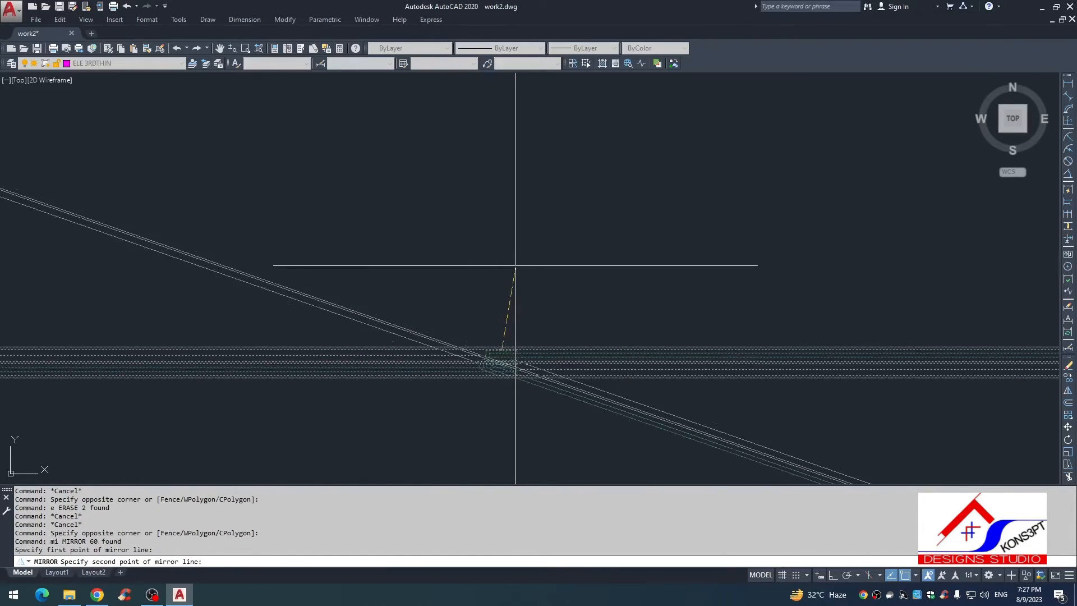
key(F8)
click(497, 258)
text(y)
key(Return)
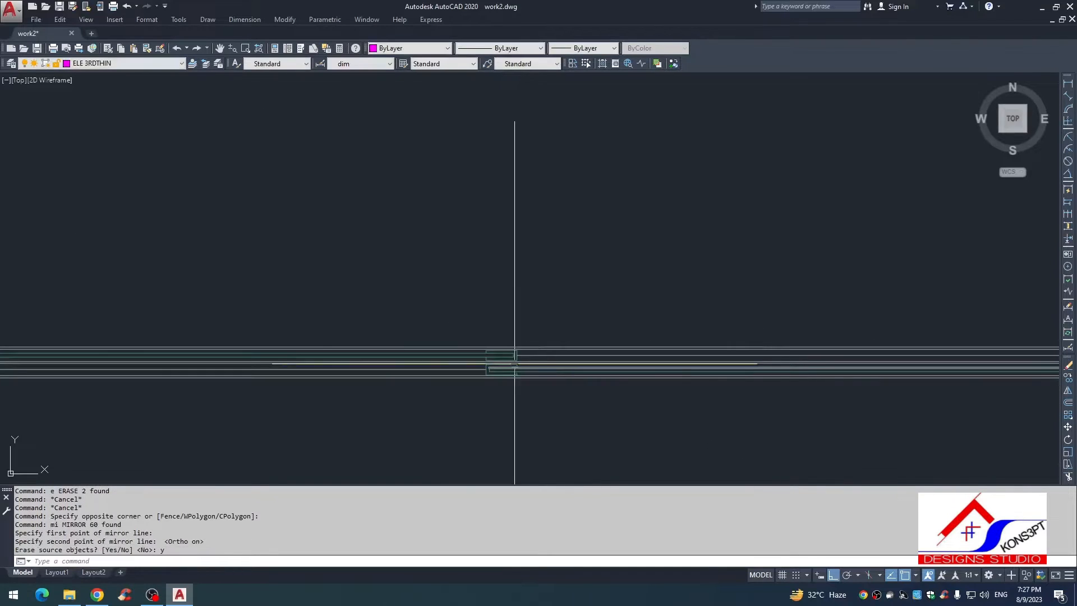
Step: Inspect the mirrored window's centre overlap and its two ends at the walls in the plan
scroll(491, 357, up, 3)
scroll(474, 344, down, 4)
middle_drag(474, 345, 530, 362)
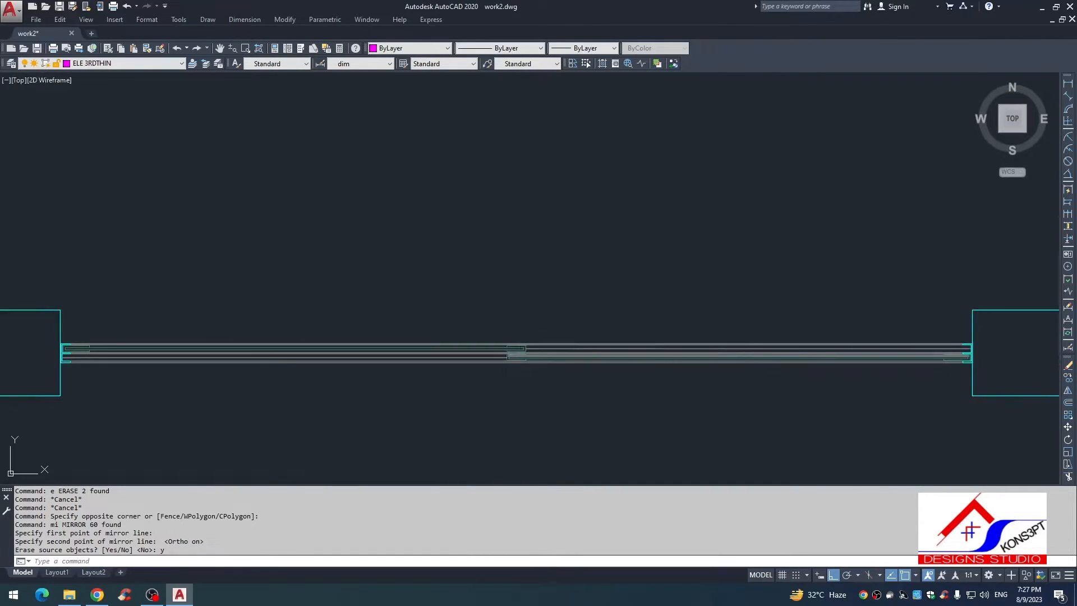
scroll(502, 358, up, 3)
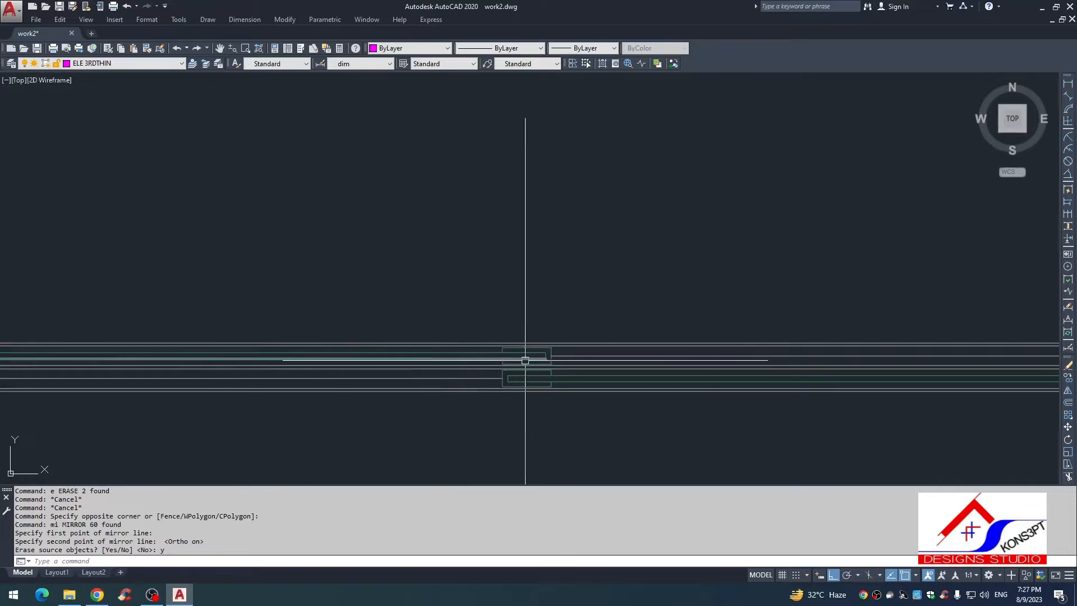
key(Escape)
key(Escape)
scroll(510, 381, down, 4)
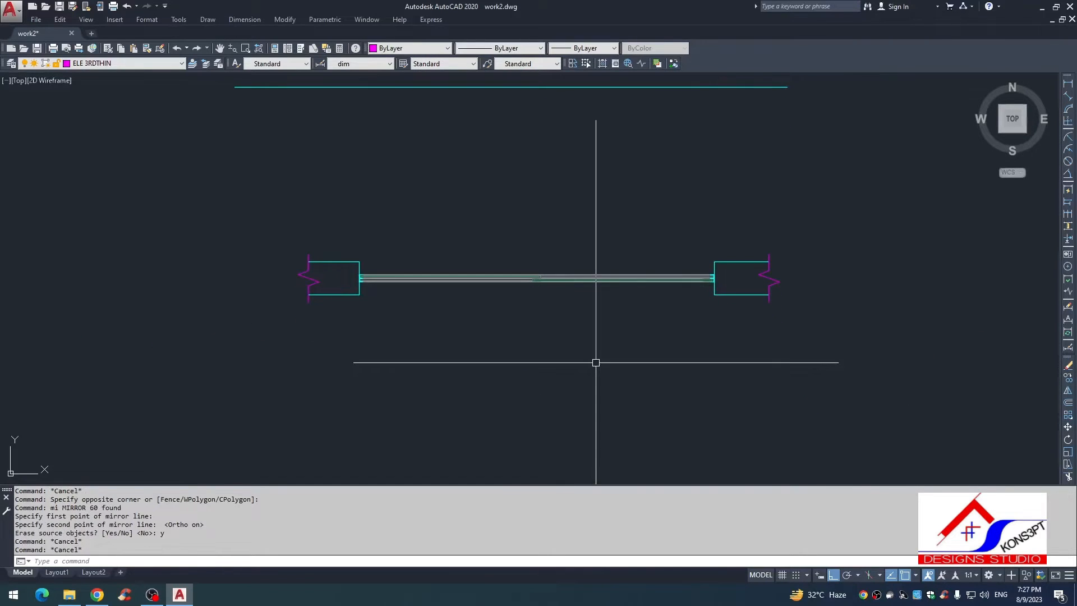
Step: Add a linear dimension to the outer frame's thickness at the window's right end in the plan, placed below the wall
text(dli)
key(space)
scroll(709, 281, up, 9)
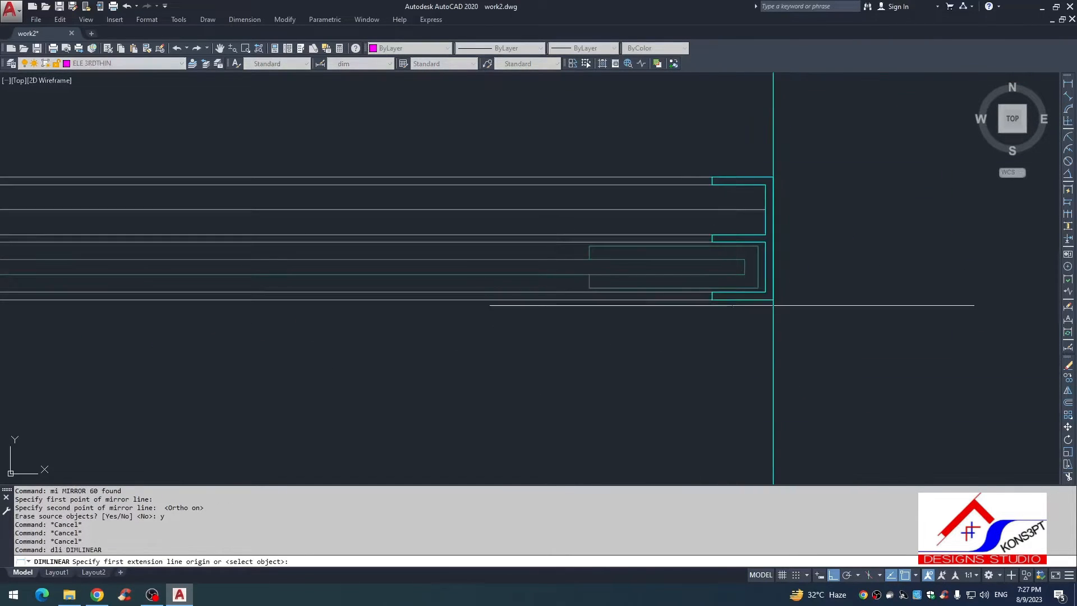
key(space)
click(732, 300)
scroll(662, 325, down, 3)
click(609, 344)
key(Escape)
Step: Match the new frame dimension's properties to a dimension in the existing WIN-05 plan
scroll(616, 337, down, 5)
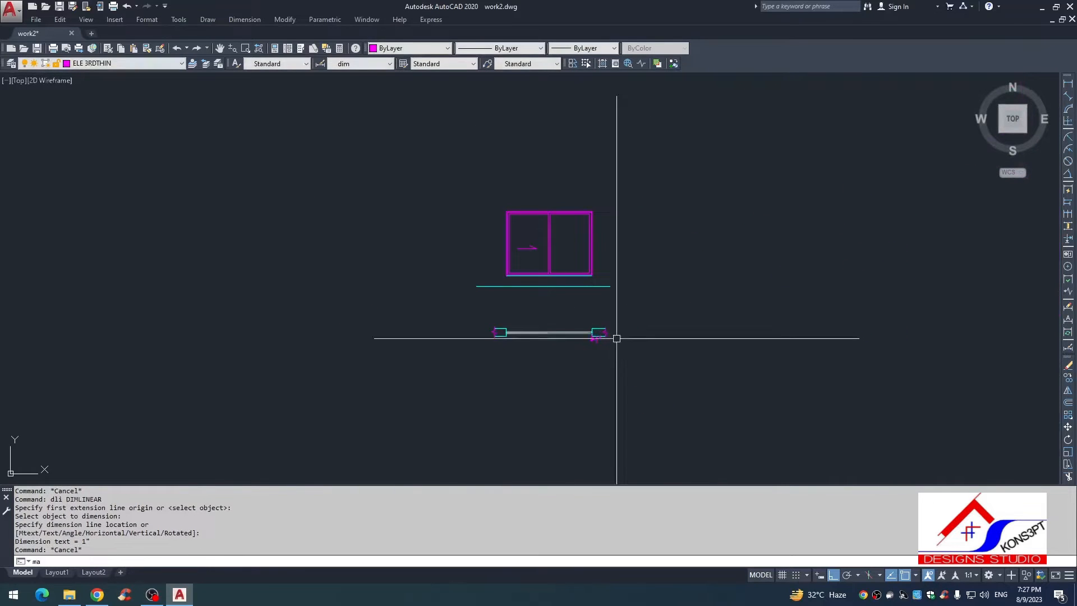
text(ma)
key(space)
scroll(673, 191, up, 8)
click(763, 225)
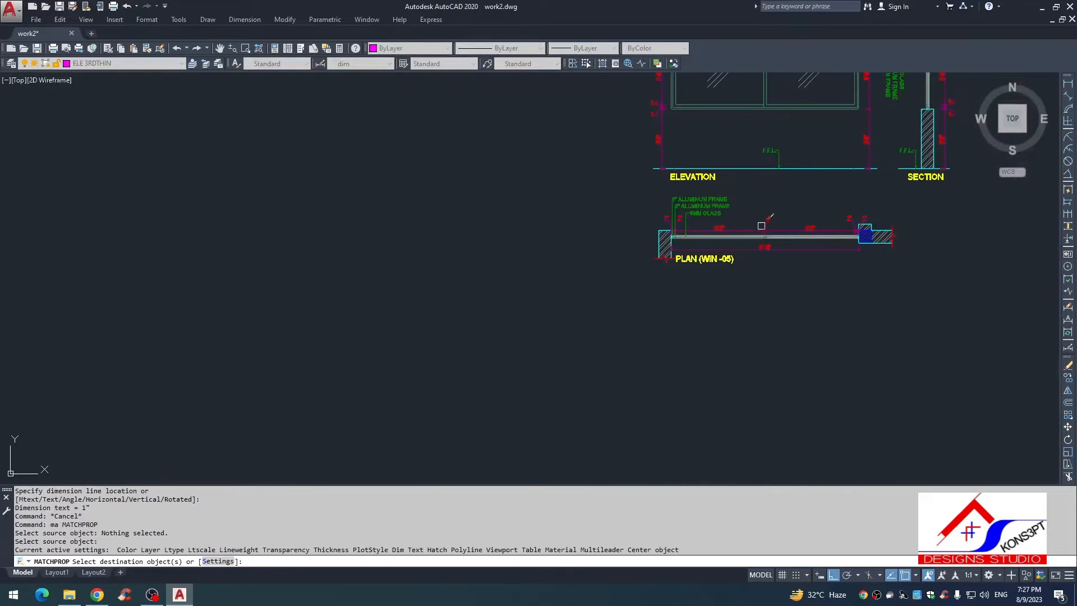
scroll(763, 225, down, 4)
scroll(450, 342, up, 5)
scroll(409, 408, up, 3)
click(599, 302)
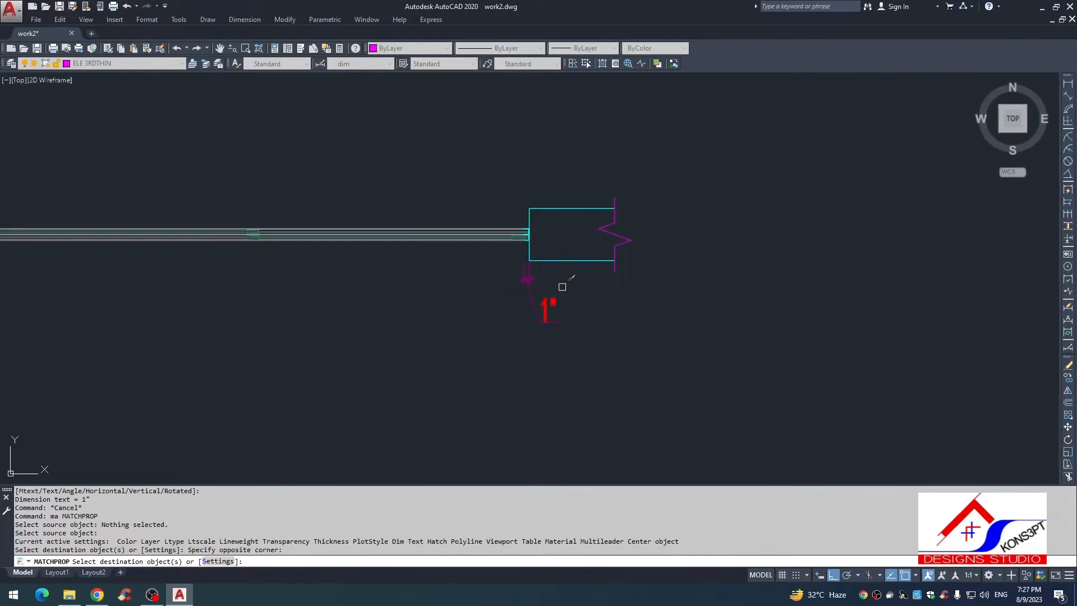
key(Escape)
Step: Continue the dimension chain leftwards from the frame dimension across both sashes and the centre overlap to the left wall
scroll(525, 297, up, 2)
text(dco)
key(space)
scroll(523, 249, up, 2)
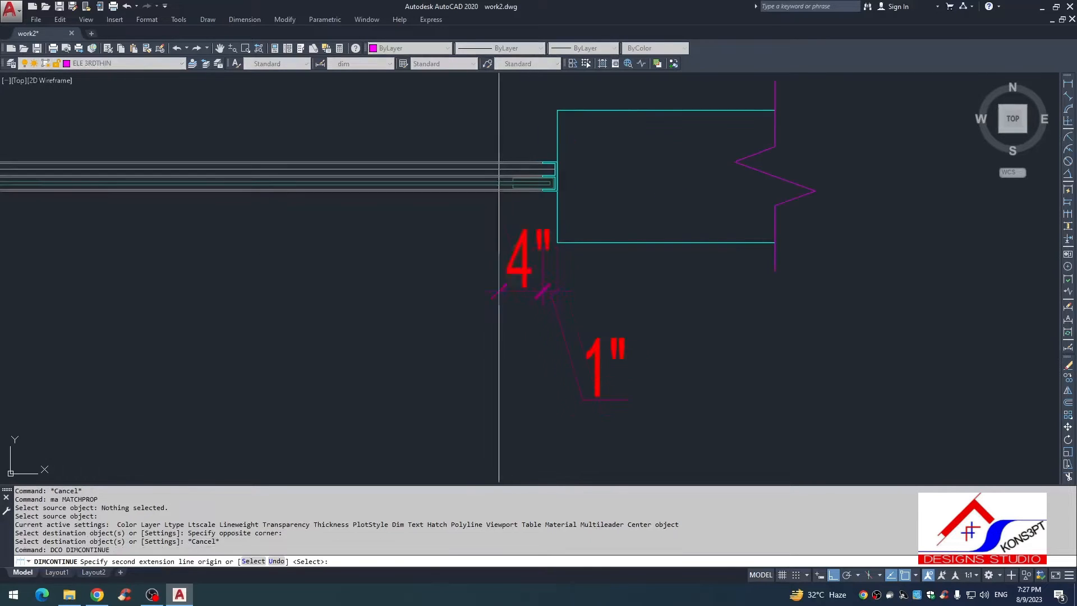
key(space)
click(549, 292)
click(513, 188)
scroll(545, 267, down, 2)
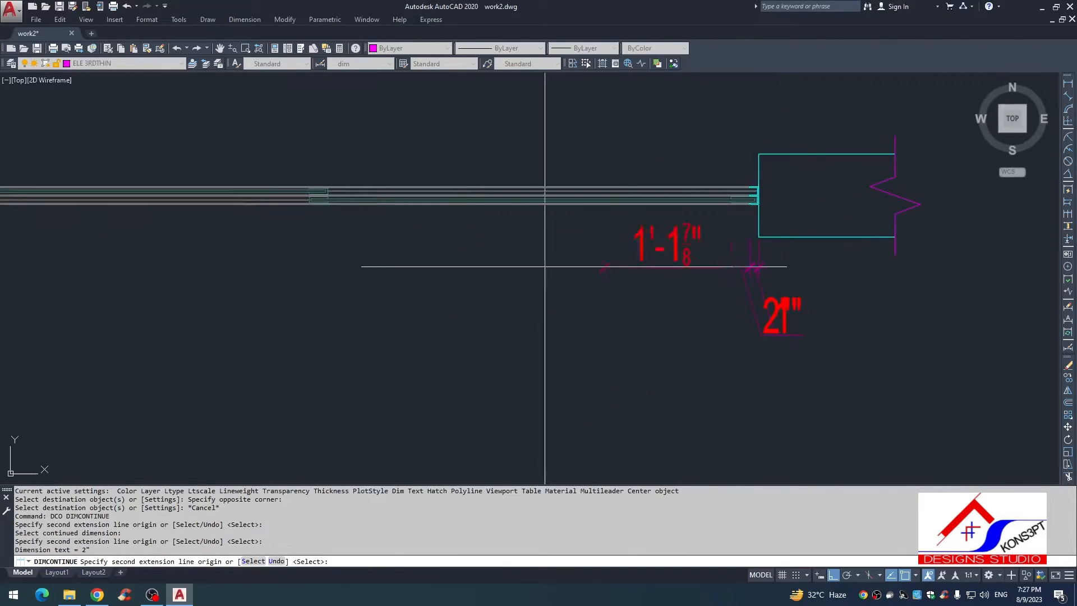
scroll(339, 194, up, 2)
click(321, 202)
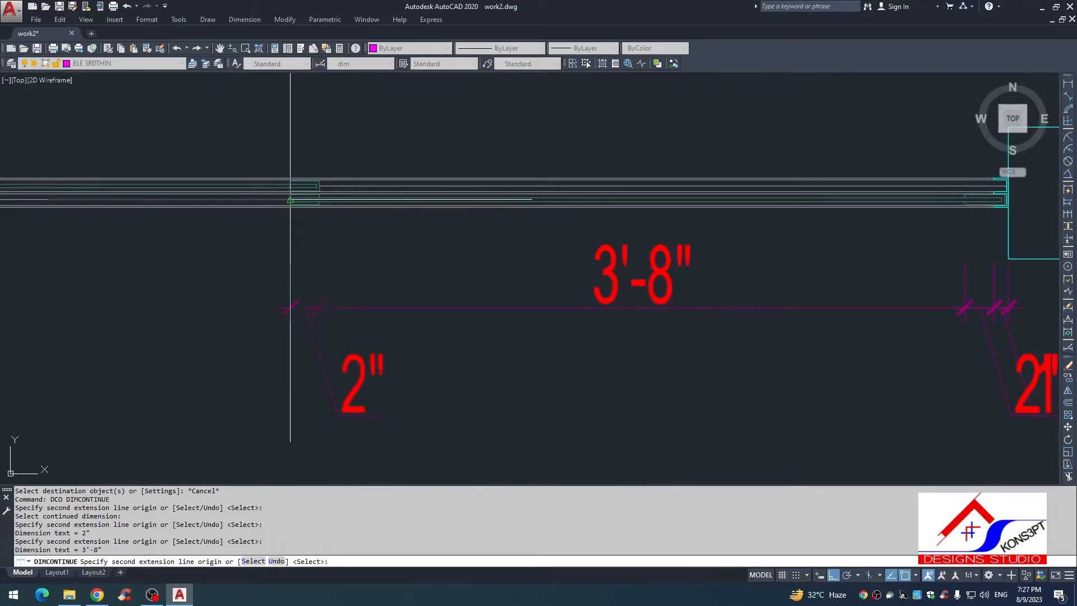
click(291, 203)
scroll(294, 283, down, 2)
scroll(223, 252, up, 4)
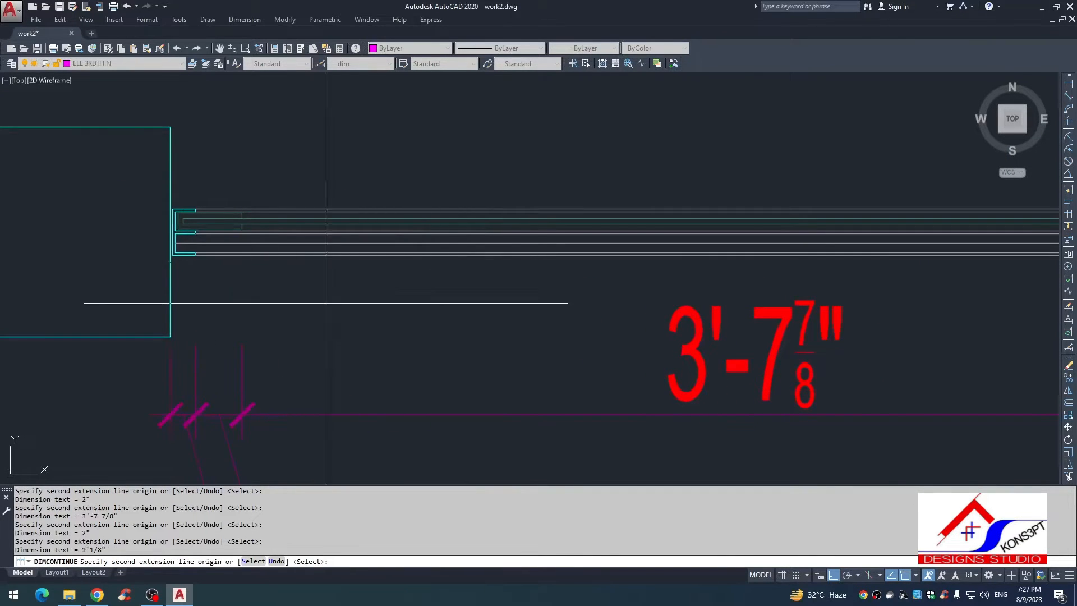
key(Escape)
Step: Stretch the window's left end in the plan so that its outer frame meets the left wall face
scroll(315, 292, down, 3)
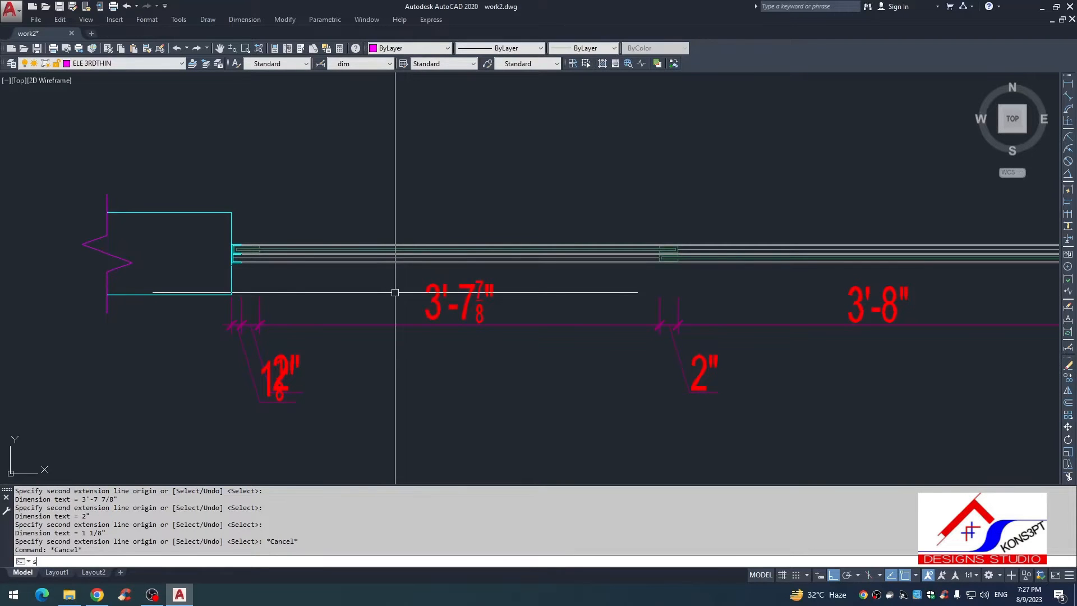
text(s)
key(Return)
scroll(395, 292, up, 5)
click(565, 192)
click(353, 283)
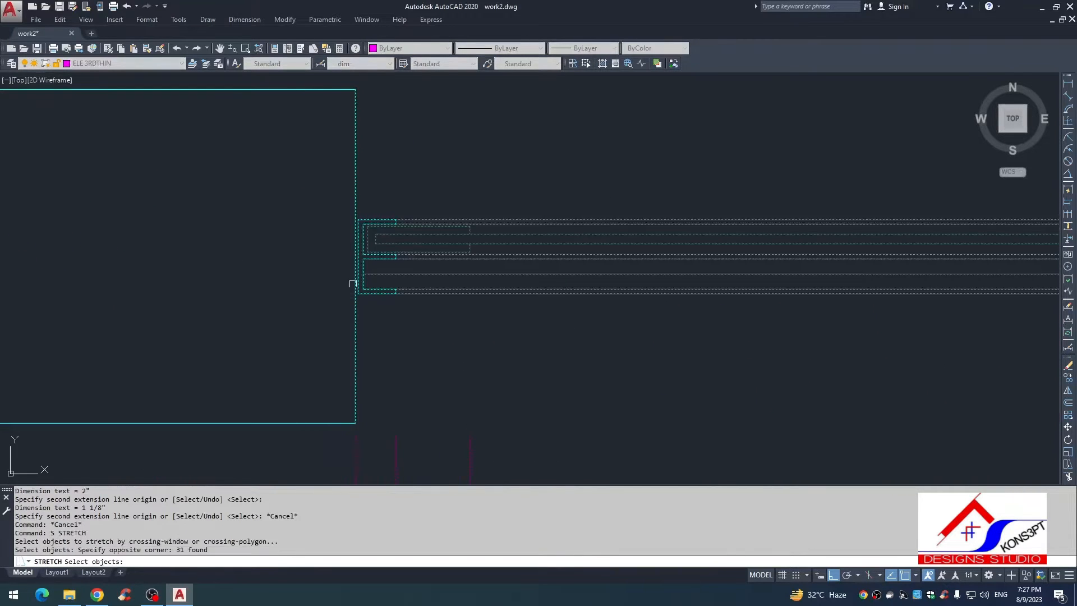
scroll(348, 223, up, 3)
key(space)
click(389, 210)
click(377, 209)
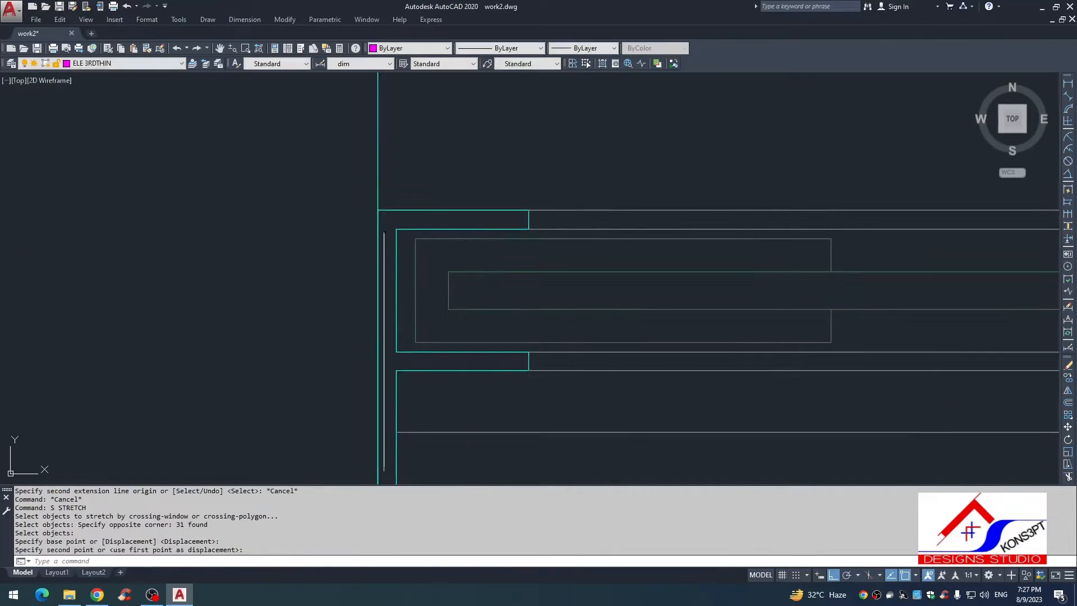
scroll(383, 232, down, 5)
key(Escape)
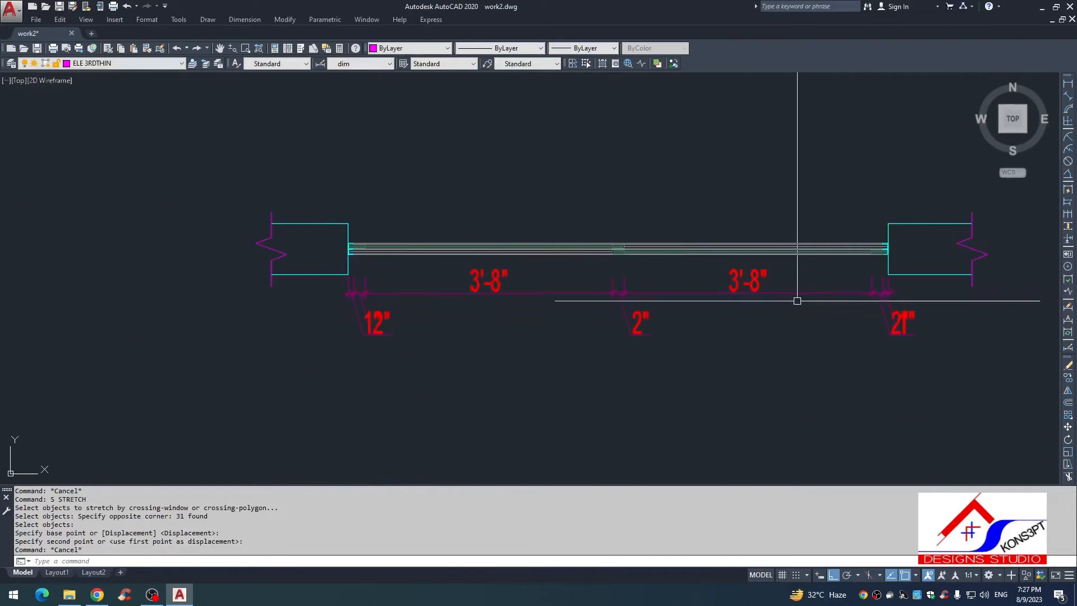
Step: Examine how the window elevation and the ground line align with the dimensioned plan below
scroll(485, 323, down, 4)
key(Escape)
key(Escape)
key(Escape)
key(Escape)
key(Escape)
middle_drag(552, 283, 375, 277)
middle_drag(365, 140, 373, 343)
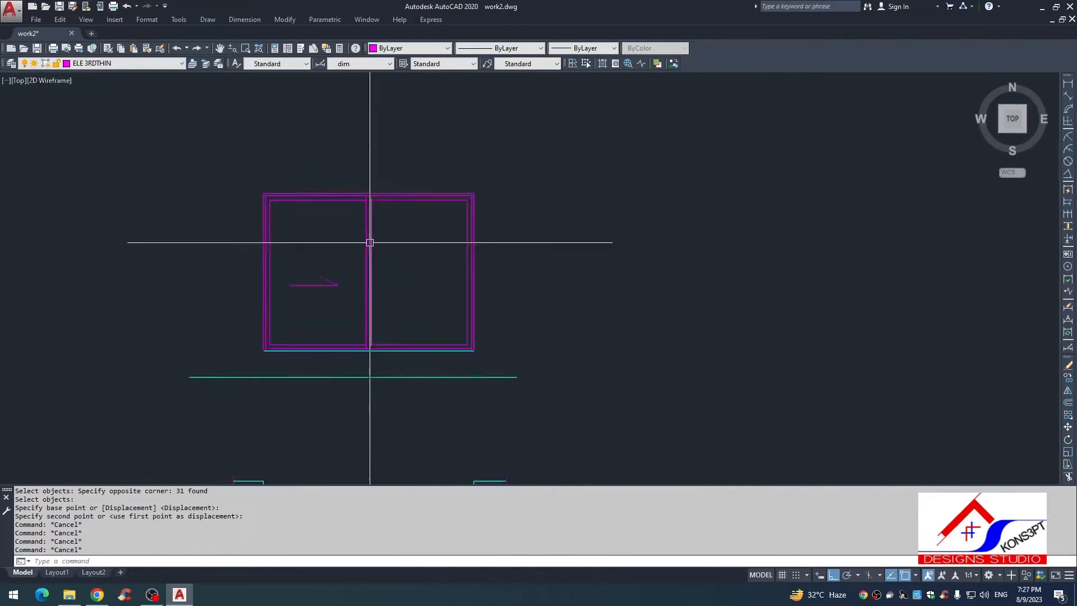
scroll(368, 241, down, 2)
middle_drag(461, 317, 453, 265)
scroll(392, 253, up, 4)
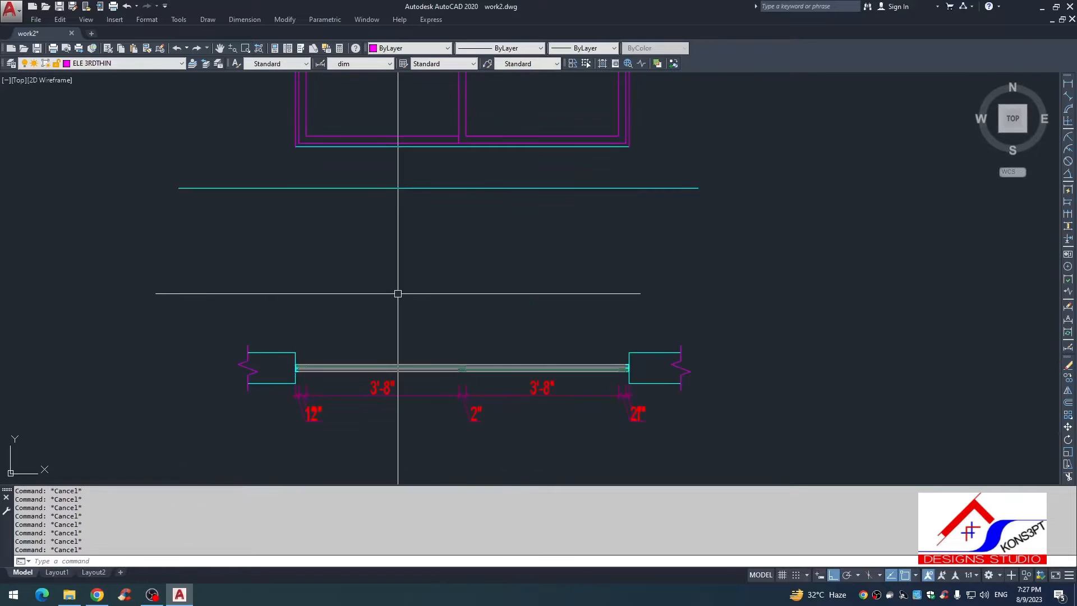
scroll(466, 317, down, 4)
scroll(482, 269, up, 6)
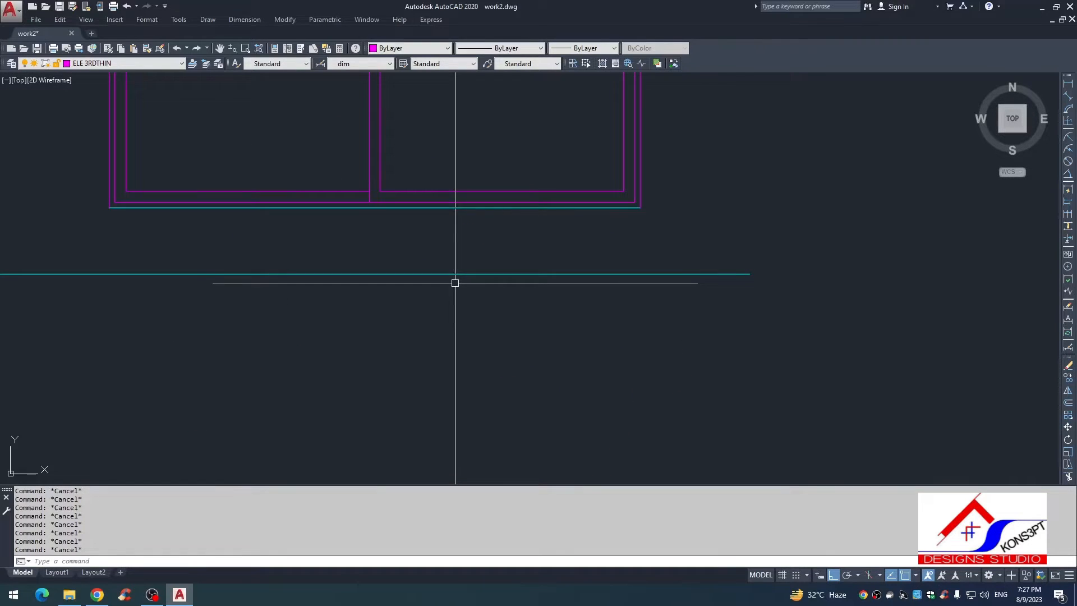
scroll(455, 283, down, 5)
scroll(505, 292, down, 2)
scroll(533, 288, up, 2)
scroll(511, 294, down, 4)
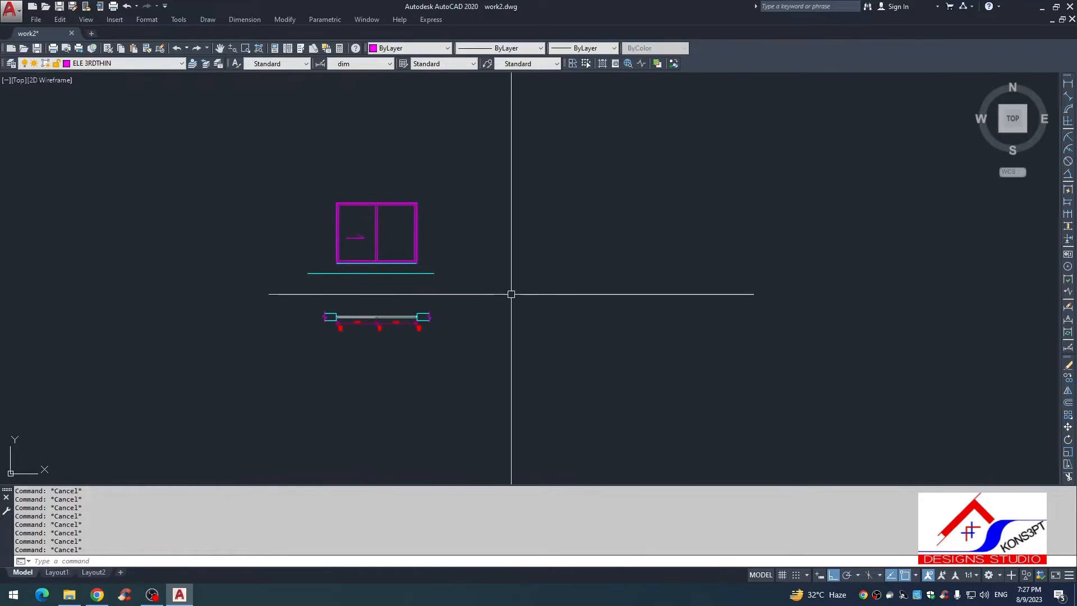
text(l)
key(Return)
scroll(502, 241, up, 2)
key(Escape)
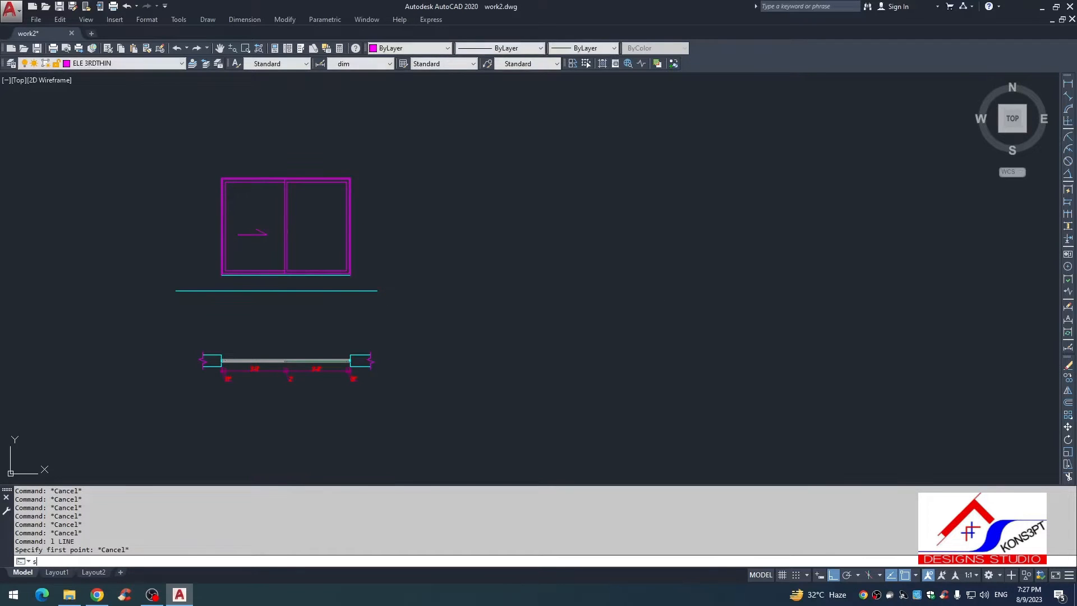
Step: Stretch the ground line's right end horizontally well past the window elevation
key(space)
click(394, 269)
click(366, 308)
key(space)
click(378, 317)
click(479, 316)
key(Escape)
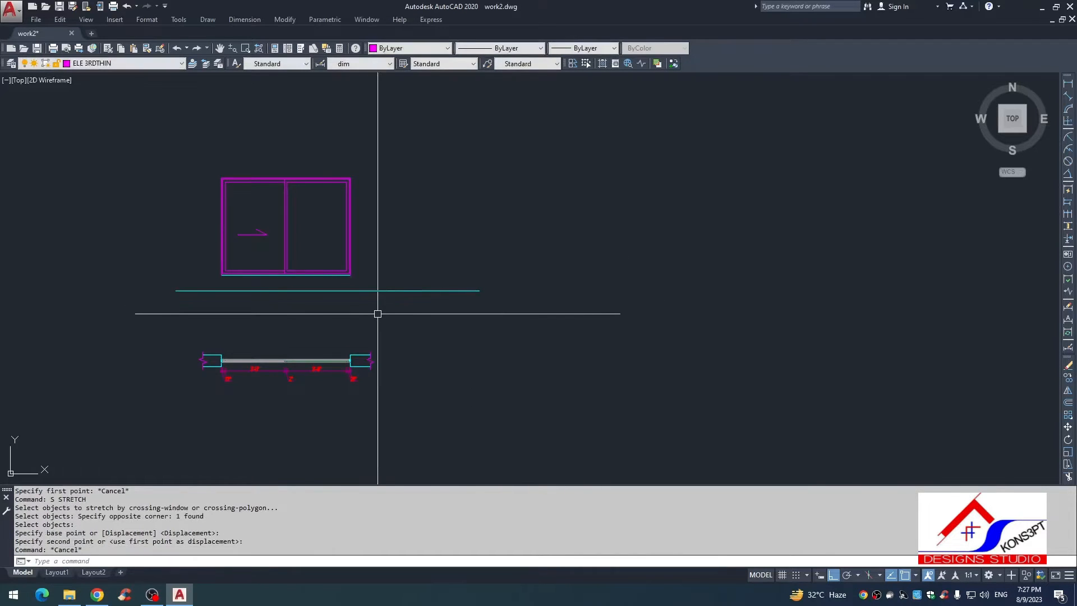
text(l)
key(space)
scroll(356, 293, up, 2)
click(387, 261)
key(Escape)
Step: Draw two short vertical lines crossing the ground line to the right of the window elevation
key(Escape)
key(space)
click(402, 252)
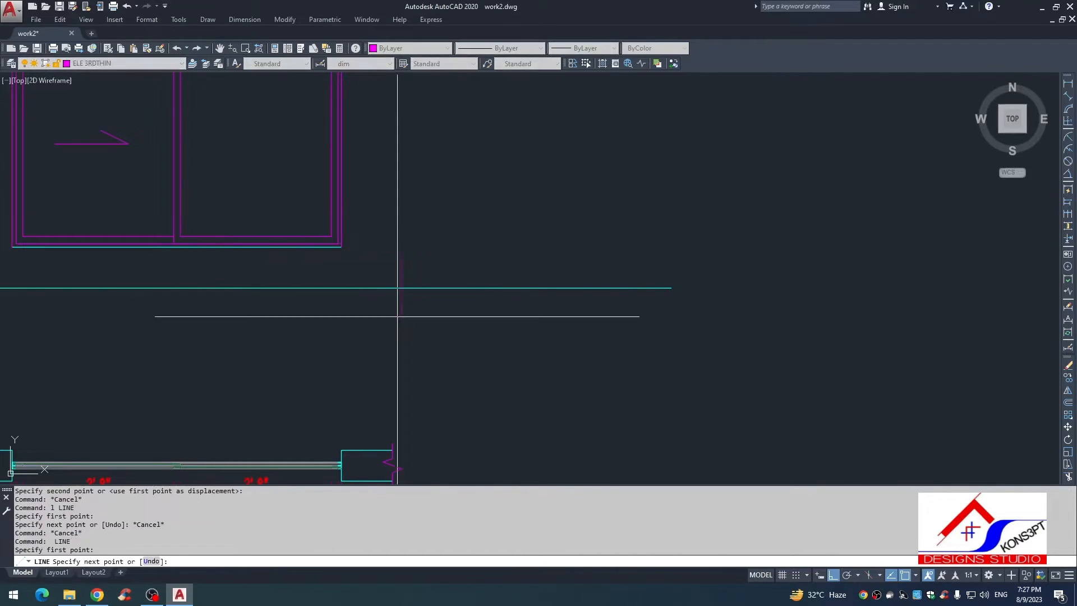
click(397, 317)
key(space)
key(Escape)
key(space)
click(463, 267)
click(463, 335)
Step: Trim the ground line between the two short vertical lines and erase both of those lines
key(Escape)
text(tr)
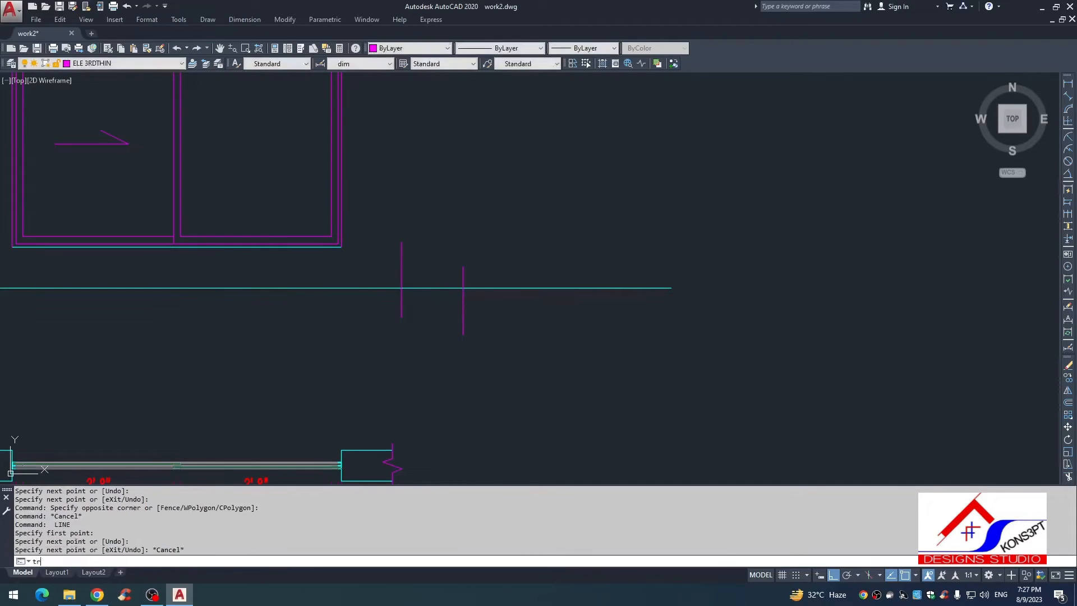
key(space)
key(space)
click(434, 279)
click(431, 317)
key(Escape)
click(481, 306)
click(314, 339)
text(e)
Step: Copy the whole window plan with its walls and dimensions horizontally to the right of the original
scroll(404, 222, down, 3)
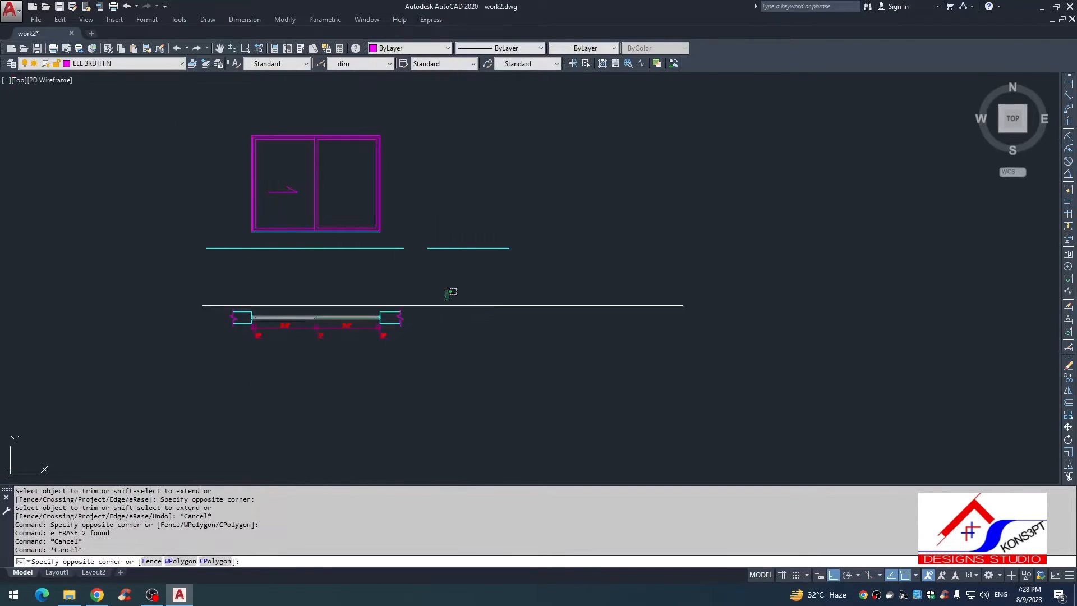
click(209, 389)
text(co)
key(space)
click(355, 399)
click(618, 400)
key(Escape)
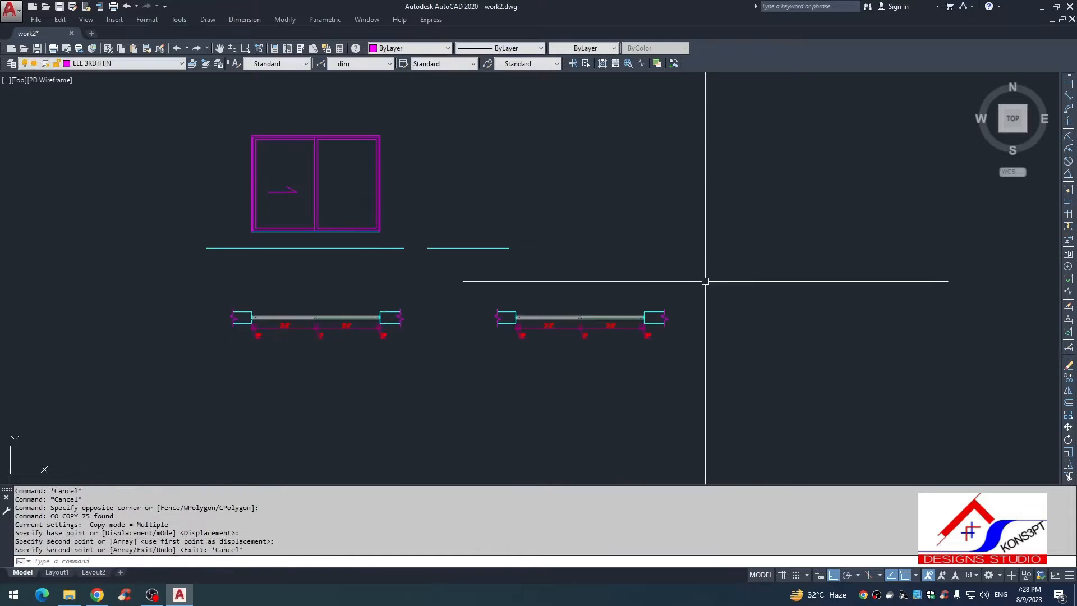
Step: Rotate the copied window plan by 90 degrees so that it stands vertically
click(705, 281)
click(432, 373)
text(ro)
key(space)
click(555, 318)
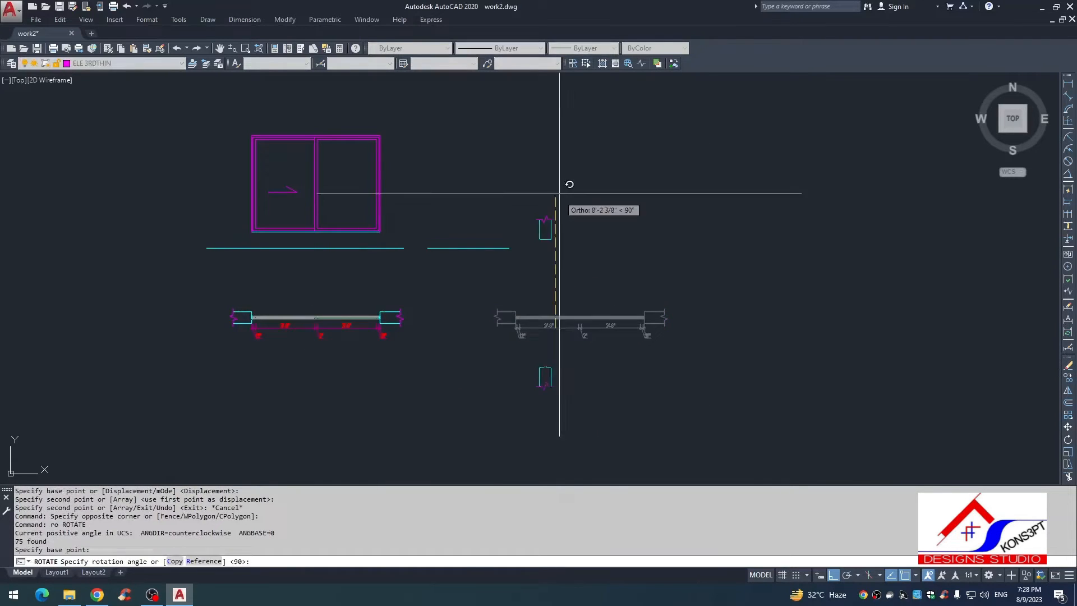
click(559, 194)
Step: Move the rotated plan straight down so that it lies entirely below the level of the ground line
text(m)
key(space)
text(p)
key(space)
key(space)
click(594, 323)
click(586, 397)
key(Escape)
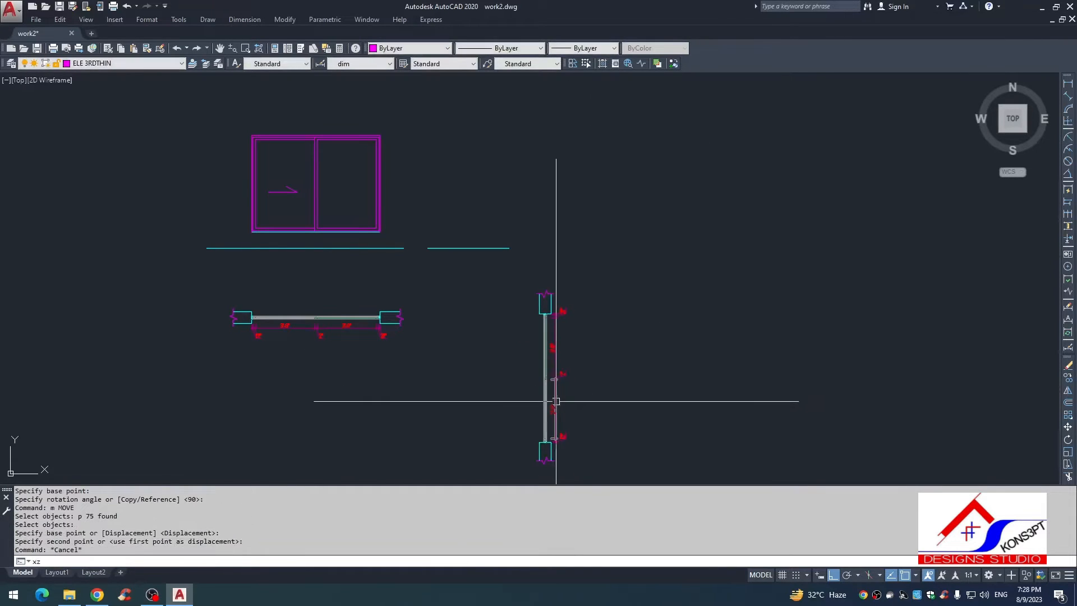
key(Escape)
text(l)
key(Escape)
Step: Move the rotated plan horizontally to the left, beneath the short ground line segment
text(m)
key(space)
text(p)
key(space)
key(space)
click(629, 388)
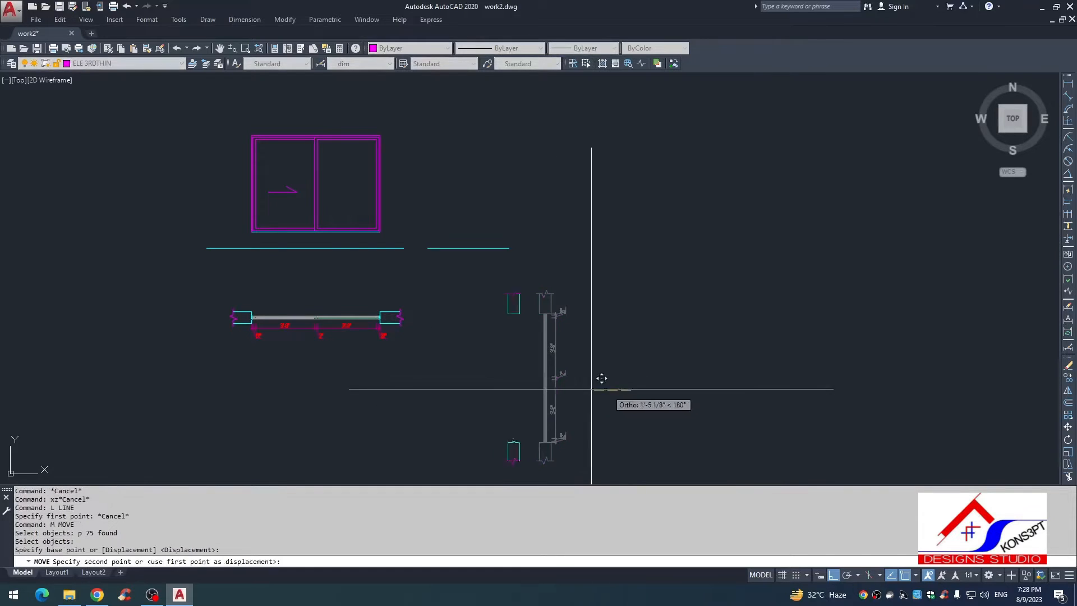
click(536, 390)
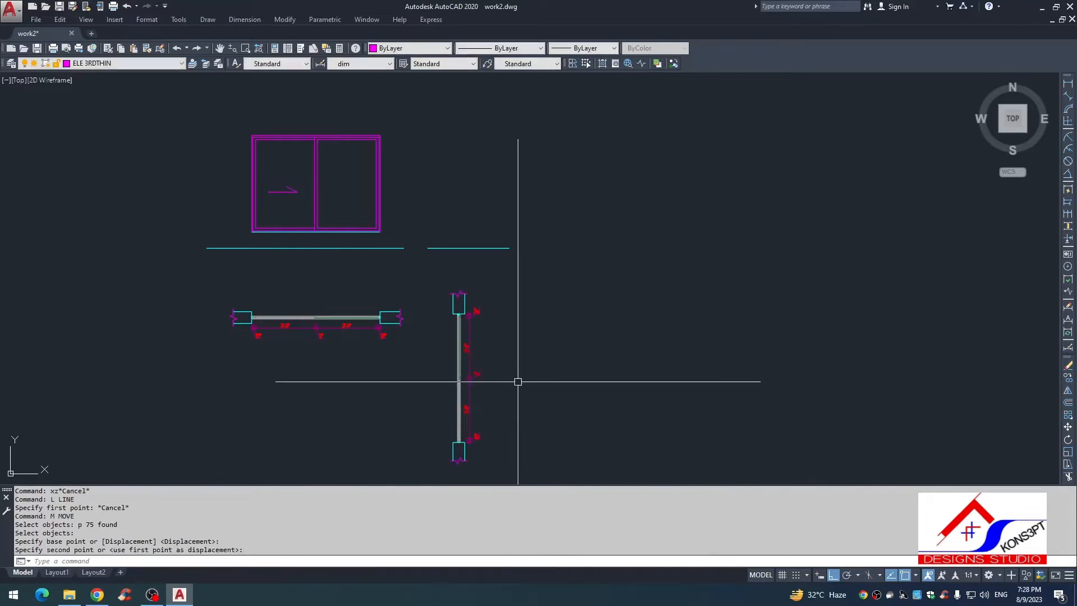
Step: Draw vertical construction lines through both wall faces of the rotated plan
key(Escape)
text(xl)
key(space)
text(v)
key(space)
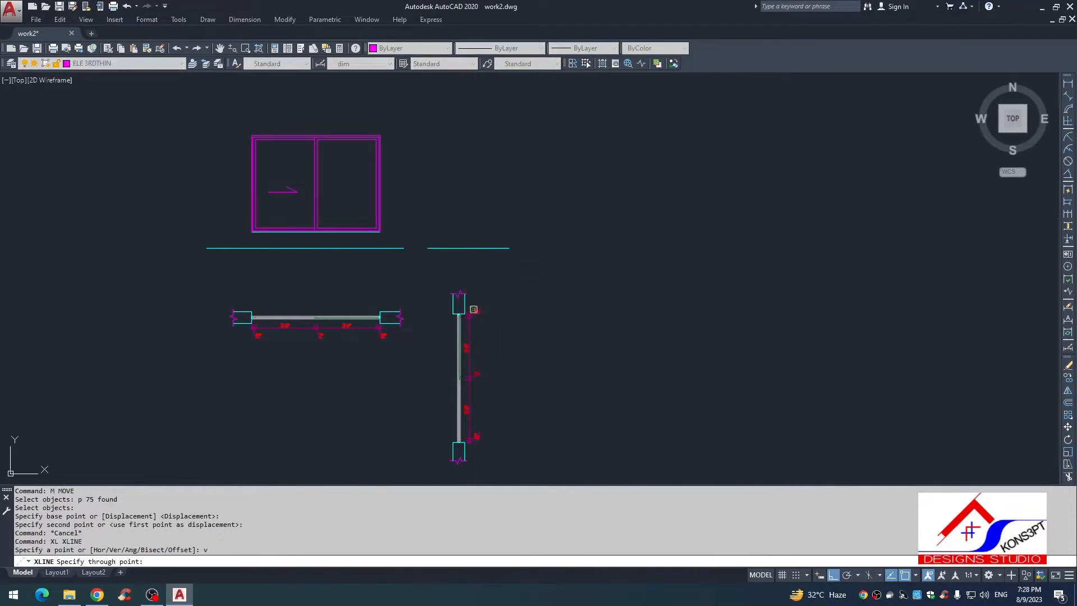
click(452, 303)
key(Escape)
Step: Trim both vertical construction lines below the short ground line segment
scroll(477, 238, up, 4)
text(tr)
click(474, 254)
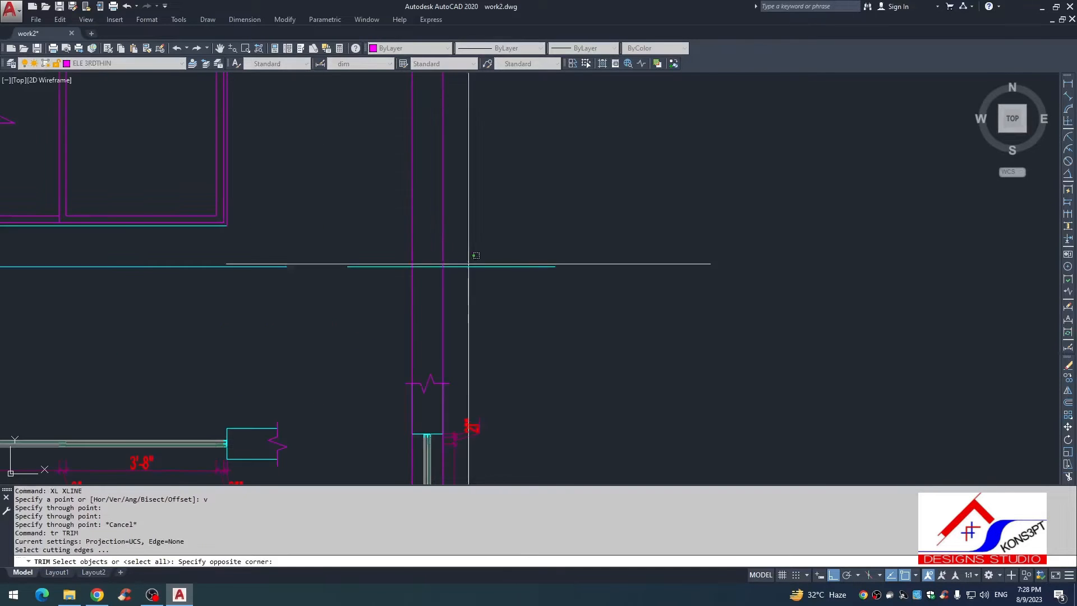
click(470, 278)
key(space)
click(470, 292)
middle_drag(468, 319, 471, 362)
key(Escape)
Step: Offset the short ground line segment 12" upwards to mark the sill level
text(o)
key(space)
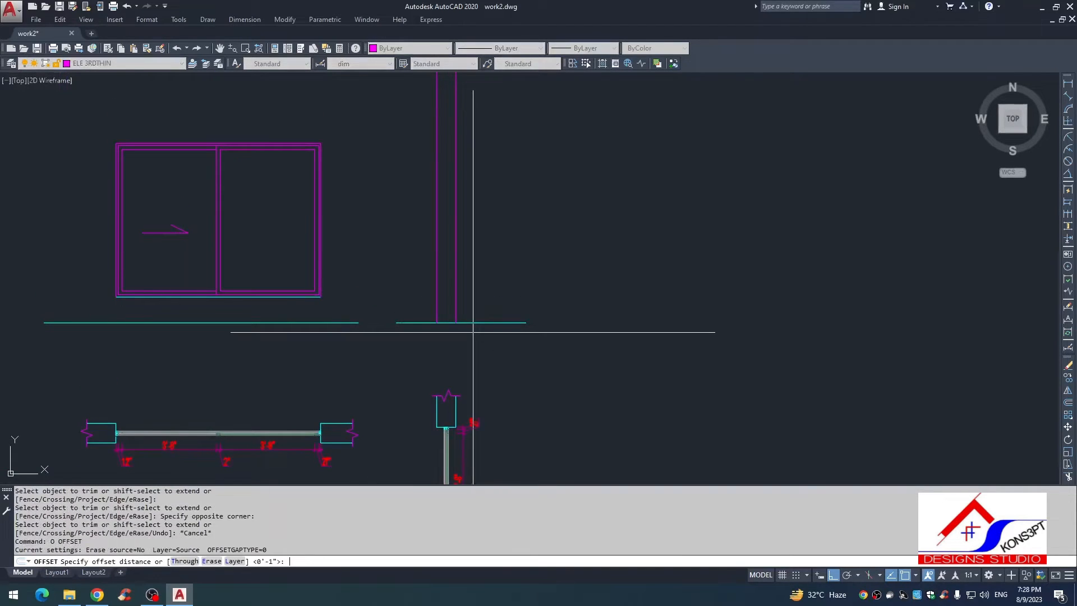
text(12)
key(space)
click(478, 323)
click(476, 275)
key(space)
key(space)
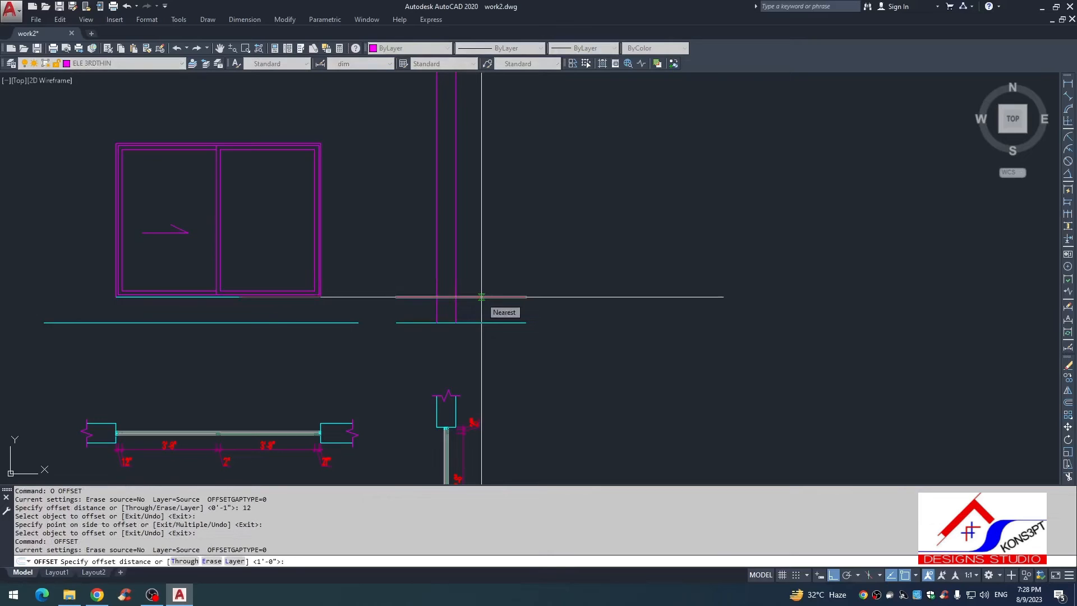
Step: Offset the sill-level line 6' upwards to mark the window's head level
text(6')
click(473, 296)
click(469, 250)
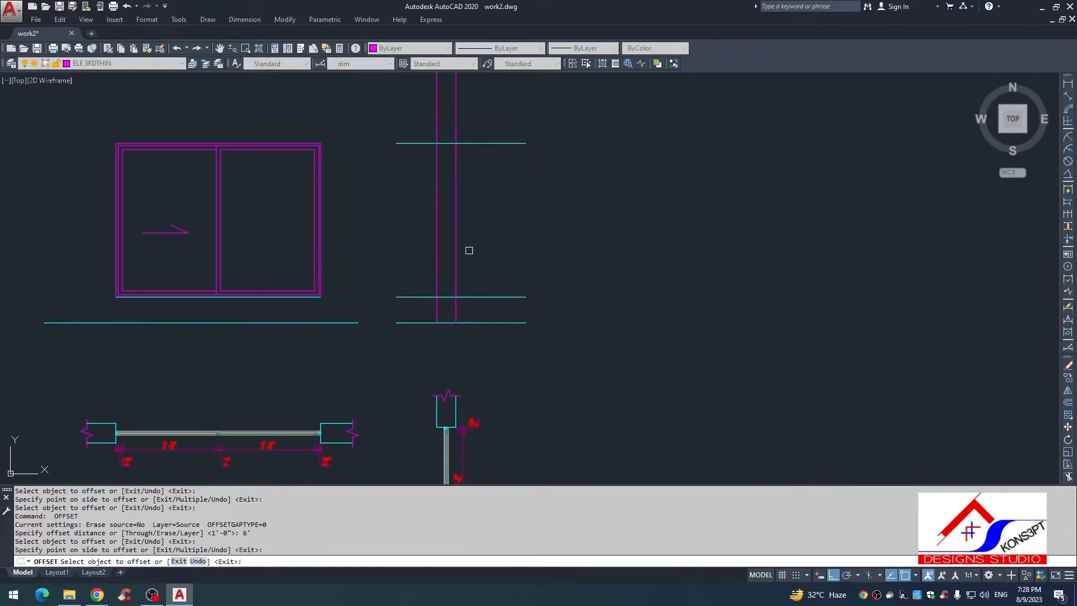
scroll(463, 208, down, 2)
key(Escape)
key(Escape)
key(Escape)
middle_drag(462, 206, 476, 308)
scroll(477, 298, up, 2)
key(Escape)
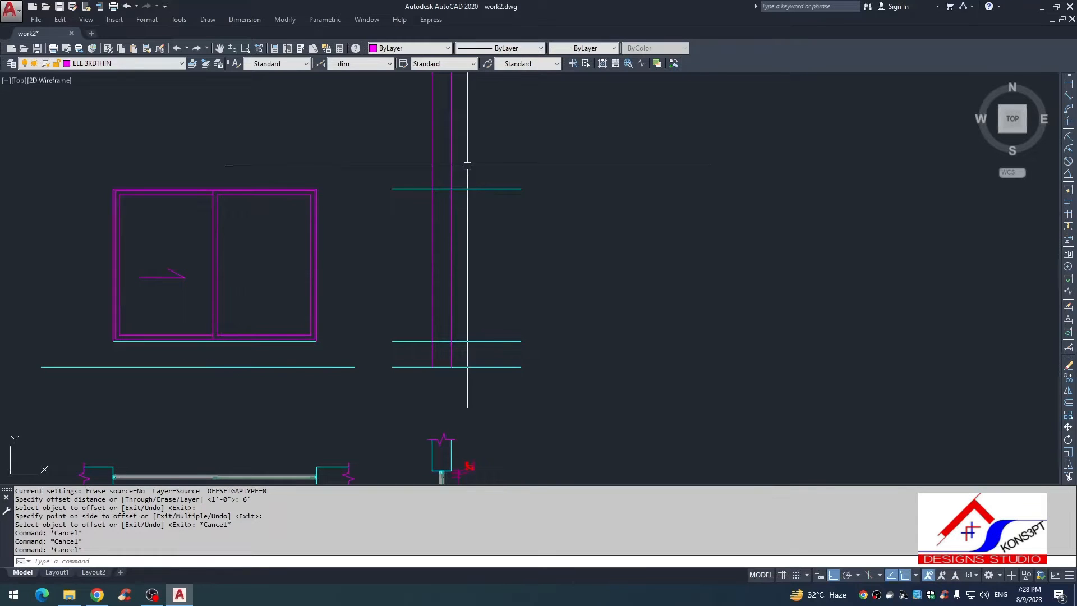
Step: Measure the vertical distance from the window's head-level line to the ground line with a linear dimension
key(Escape)
text(dli)
key(Return)
click(464, 188)
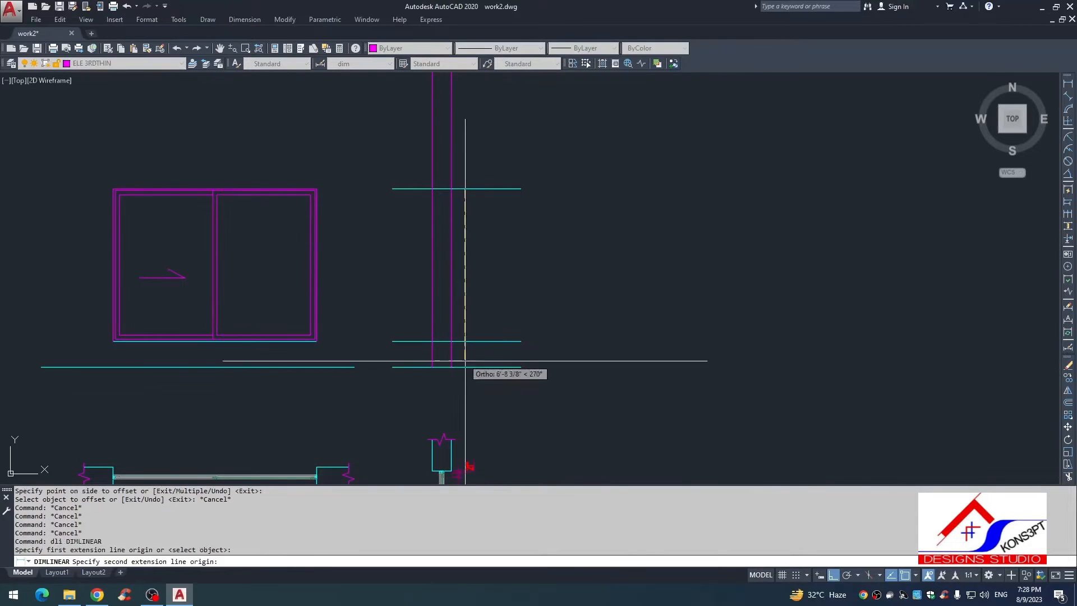
click(464, 367)
key(Escape)
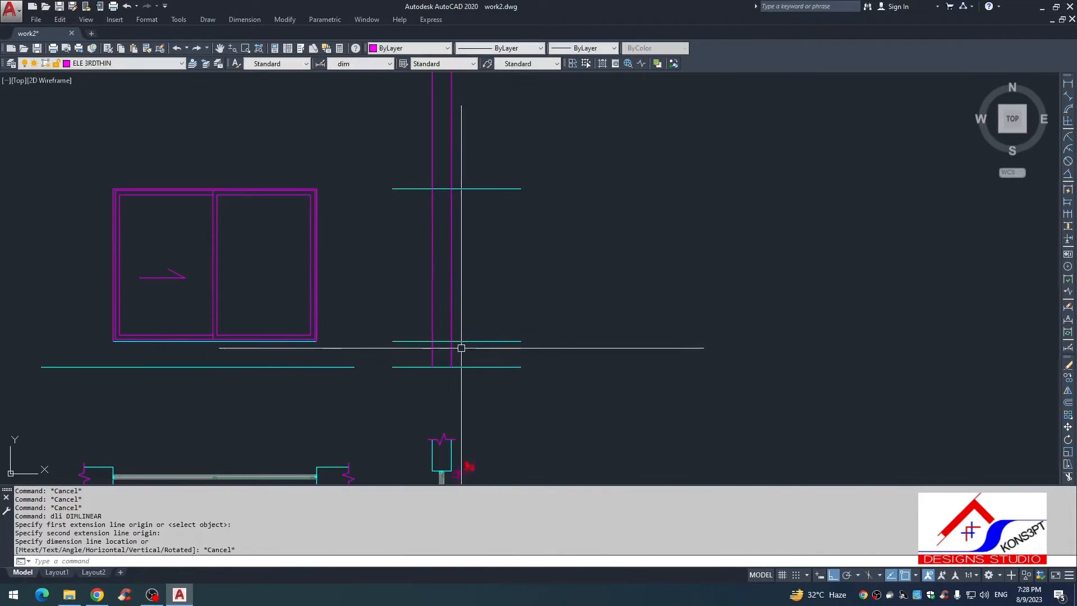
key(Escape)
key(Escape)
key(Escape)
key(Escape)
key(Escape)
Step: Offset the wall section's right-hand face line 1" outwards to mark the sill projection
scroll(424, 354, up, 5)
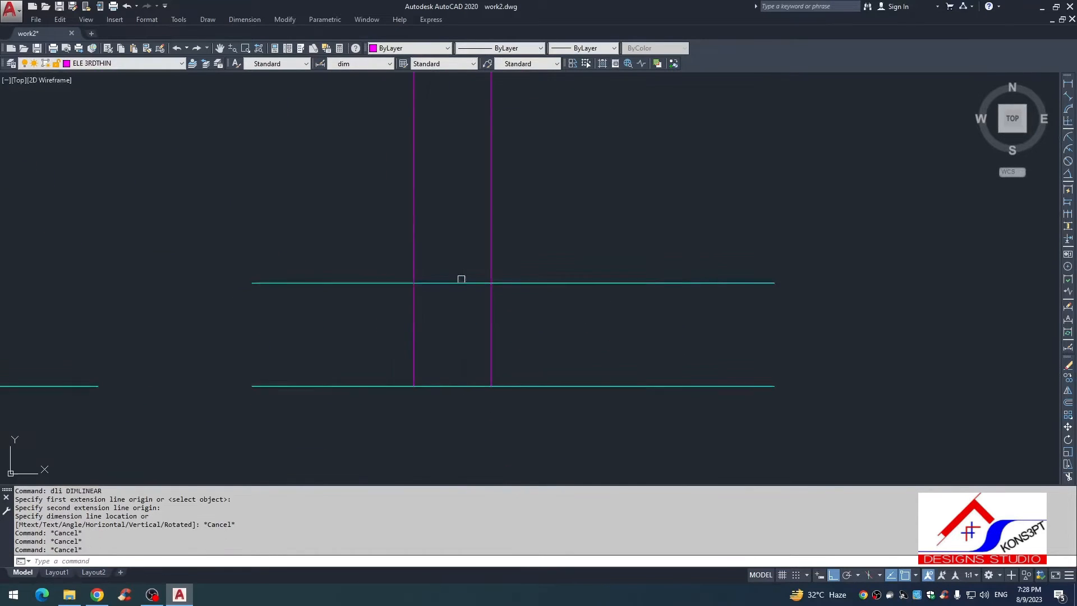
scroll(448, 254, down, 2)
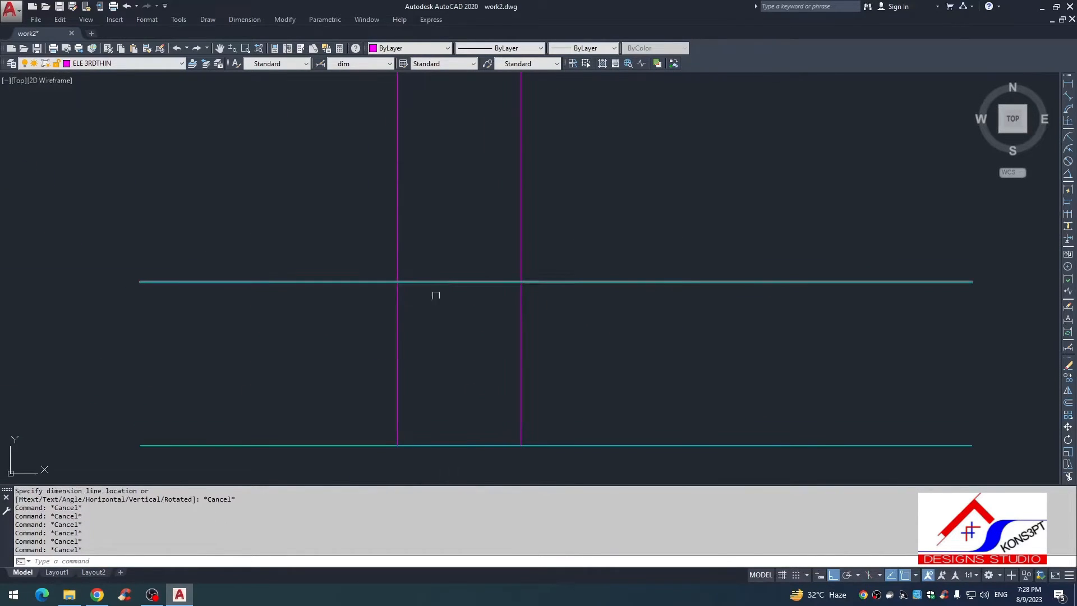
text(o)
key(Return)
scroll(513, 277, down, 2)
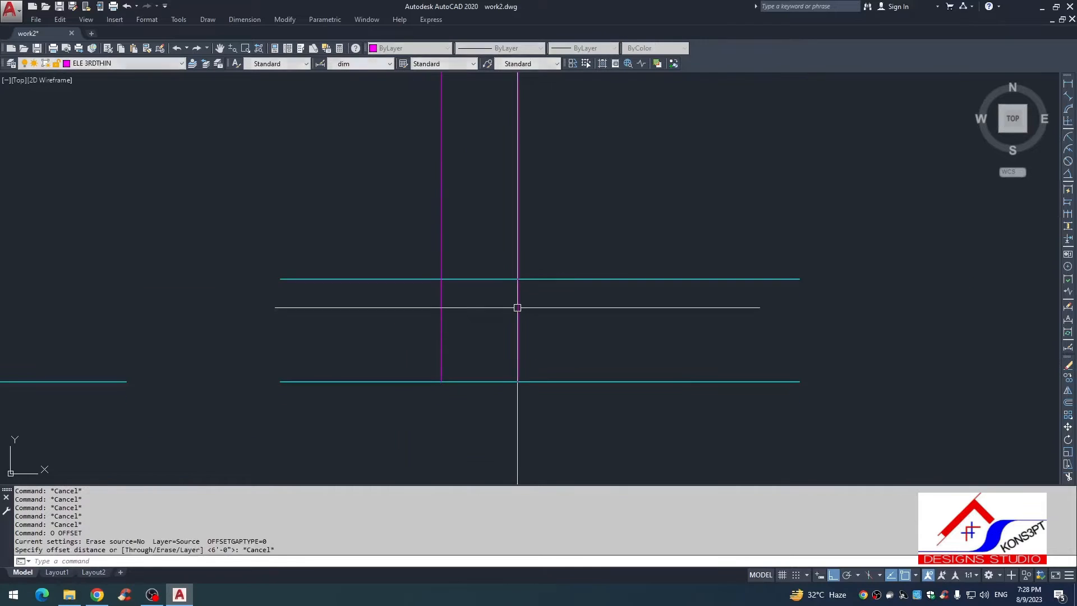
key(Escape)
key(Escape)
text(o)
key(Return)
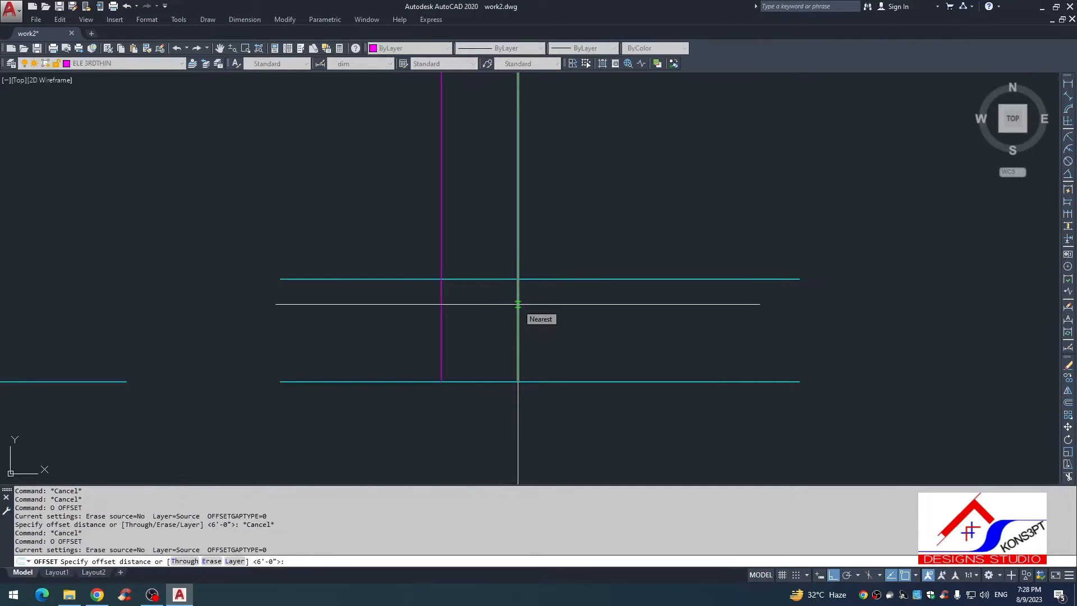
text(1)
key(Return)
click(516, 302)
click(571, 310)
key(Escape)
key(Escape)
scroll(520, 306, down, 3)
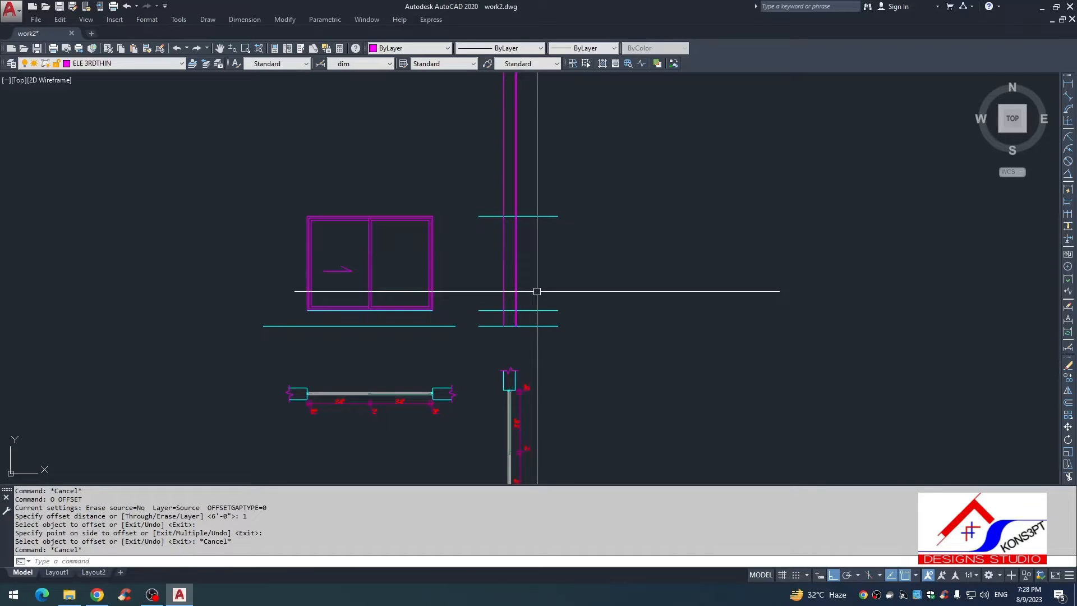
Step: Offset the sill-level line 1" downwards to give the sill its thickness
scroll(521, 294, up, 5)
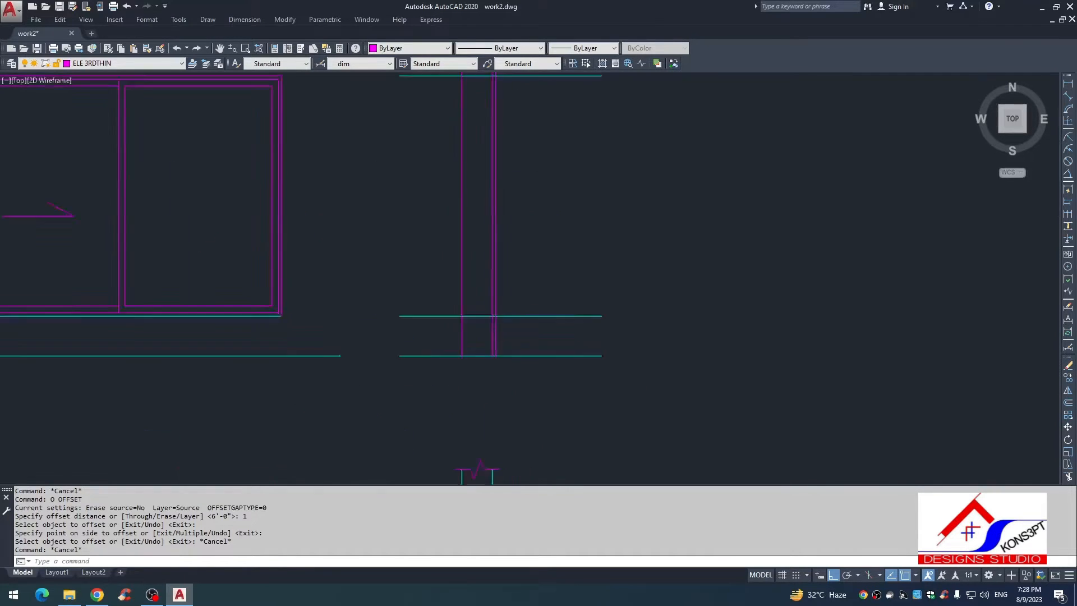
key(Escape)
key(Escape)
text(o)
key(Return)
text(1)
key(Return)
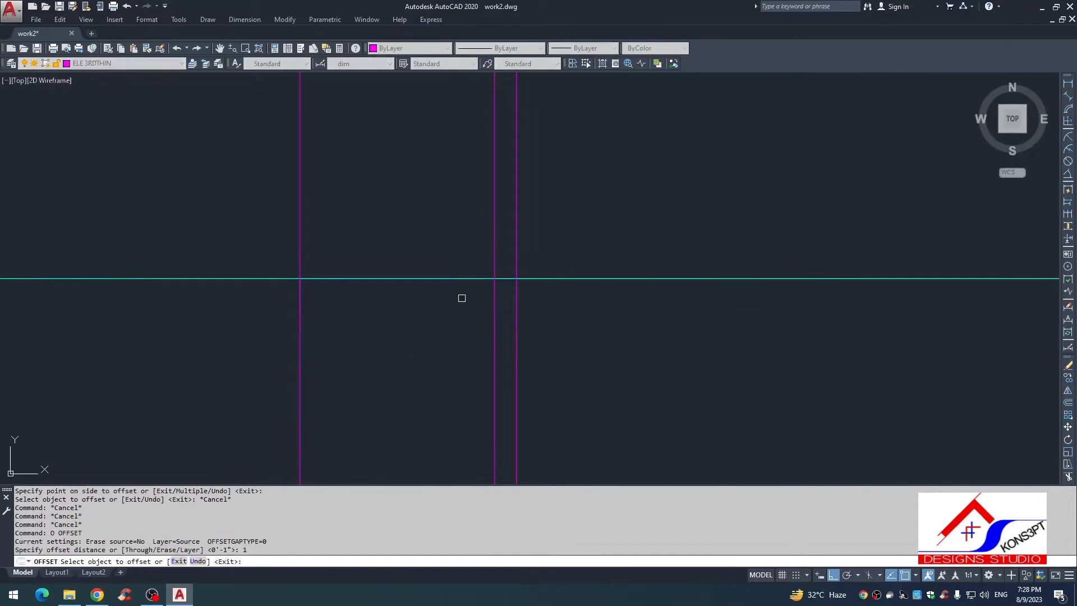
click(461, 281)
click(463, 287)
key(Escape)
Step: Fillet both sill lines with the projection line at zero radius to close the sill's projecting end
text(f)
click(526, 280)
click(517, 286)
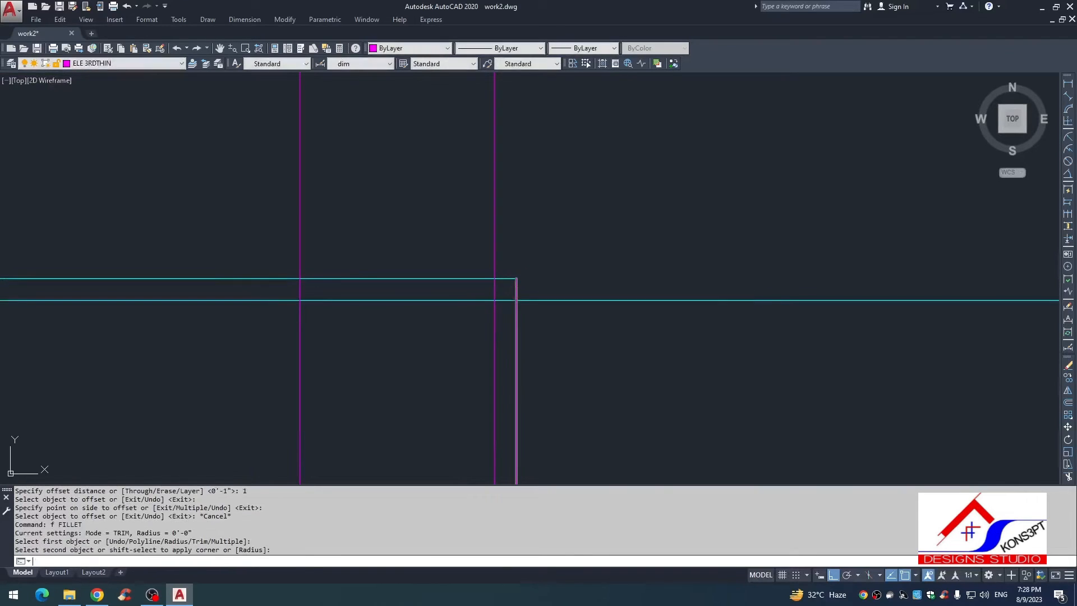
key(Return)
click(504, 300)
click(516, 292)
key(Return)
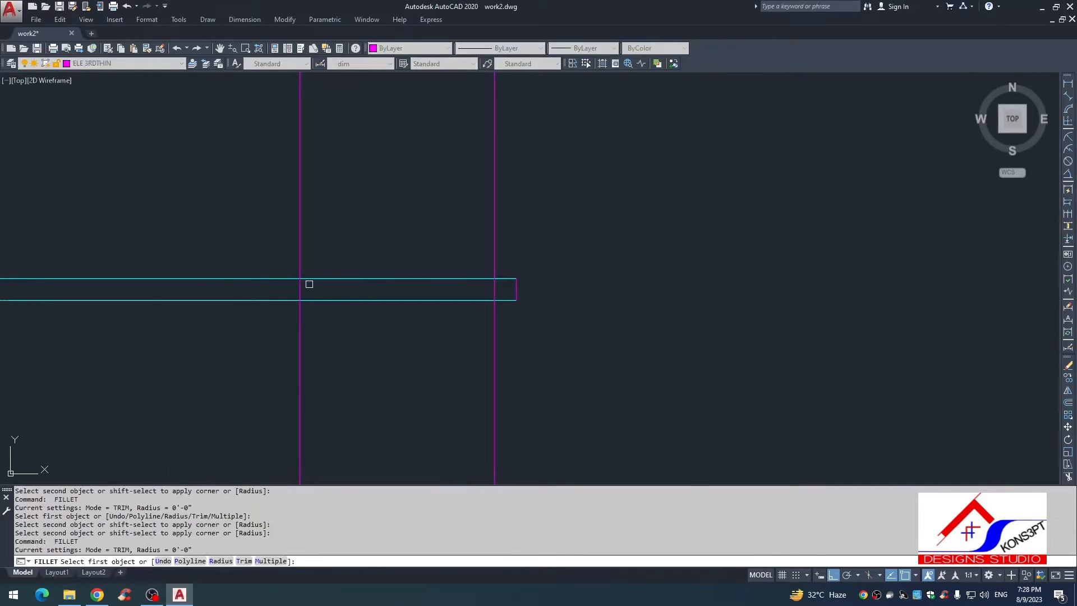
Step: Trim both sill lines beyond the wall face opposite the projecting end
click(308, 283)
key(Escape)
text(tr)
click(285, 268)
click(216, 349)
key(Escape)
key(Escape)
key(Escape)
scroll(427, 285, down, 3)
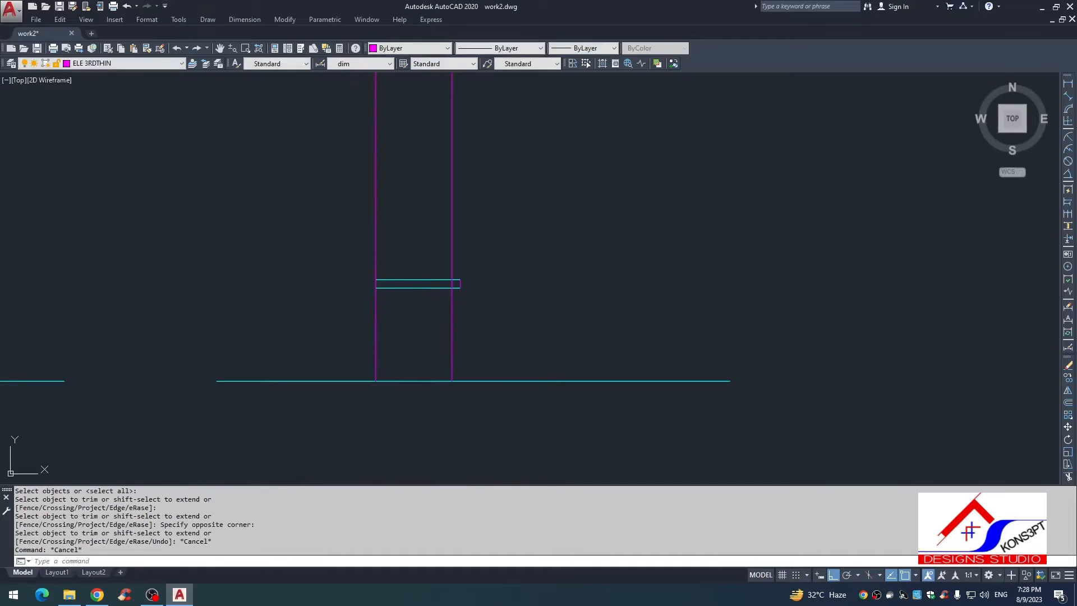
Step: Stretch the sill's projecting end down 1/8" to slope the sill
scroll(472, 306, up, 2)
text(s)
scroll(446, 301, up, 4)
click(475, 282)
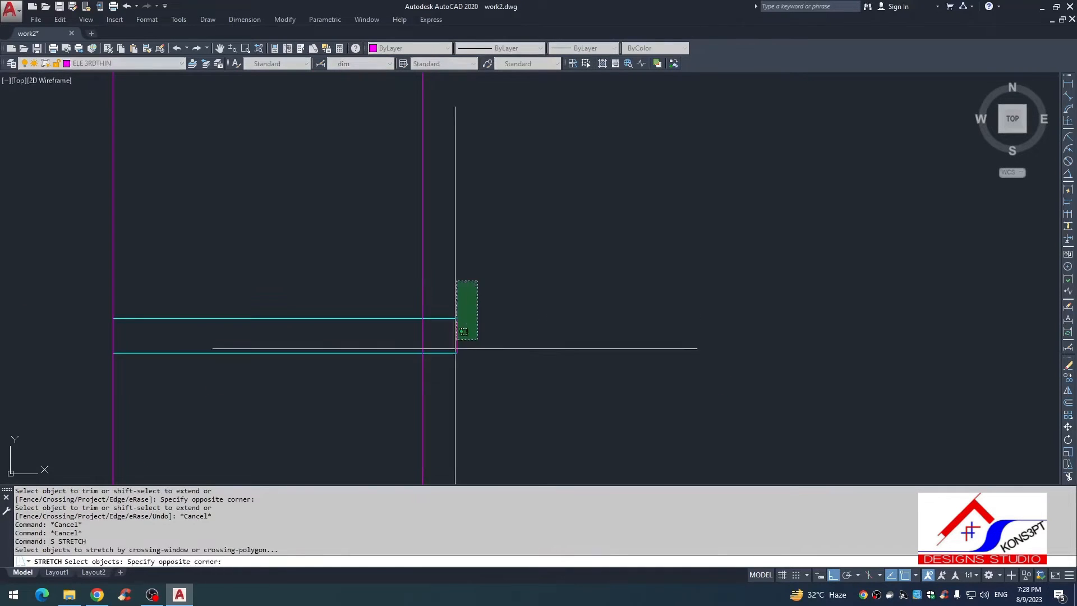
click(452, 335)
key(Return)
click(499, 400)
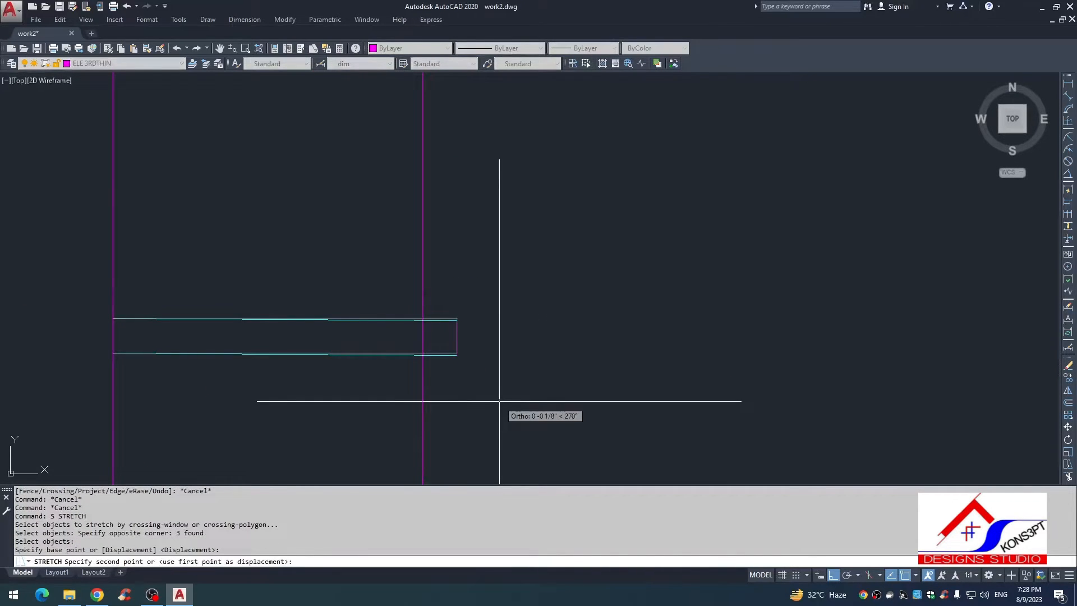
click(500, 402)
scroll(380, 404, down, 2)
key(Escape)
mouse_move(392, 401)
middle_down()
mouse_move(546, 350)
mouse_move(514, 322)
mouse_move(498, 346)
middle_up()
scroll(515, 321, down, 1)
scroll(486, 343, up, 2)
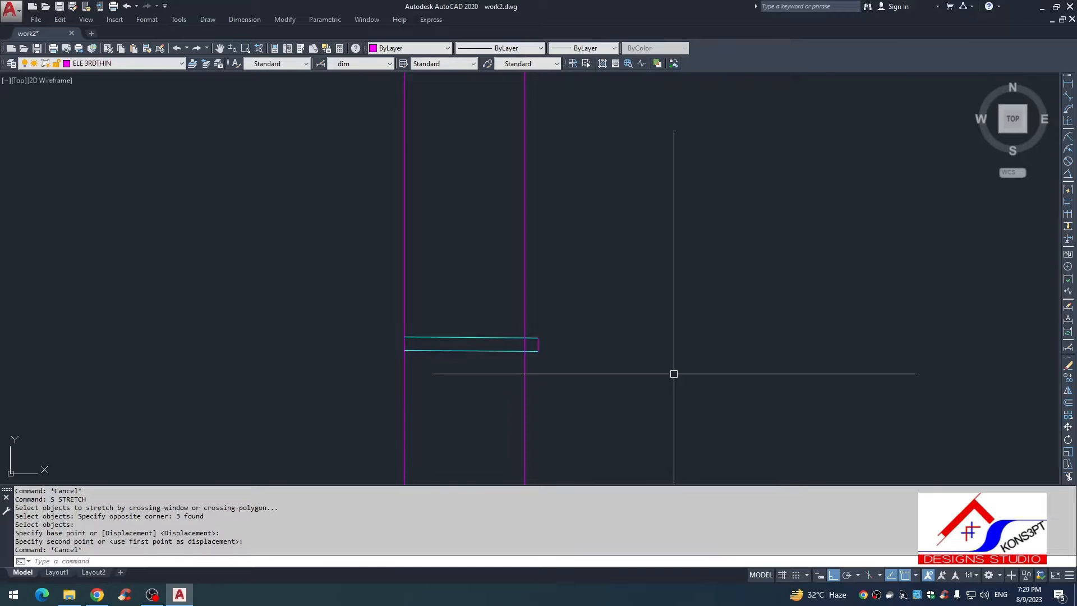
Step: Trim the wall face line where it crosses the inside of the sill
key(Escape)
text(tr)
key(Return)
key(Return)
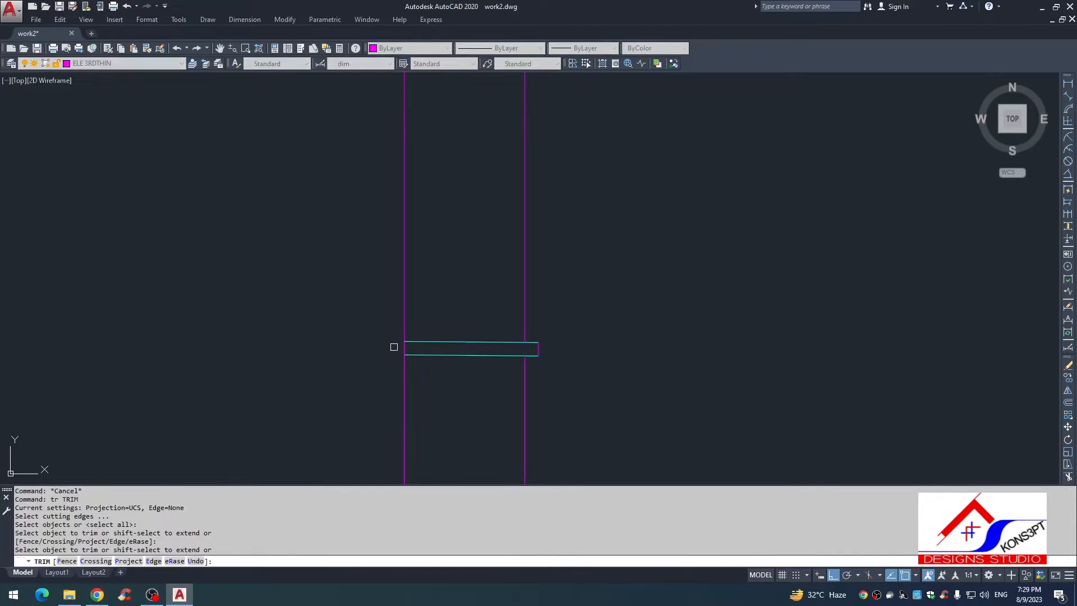
key(Escape)
Step: Match the properties of the sill's cyan line onto the wall face lines and the sill's end line
text(ma)
key(Return)
click(534, 342)
click(566, 309)
click(359, 401)
key(Escape)
scroll(498, 391, down, 6)
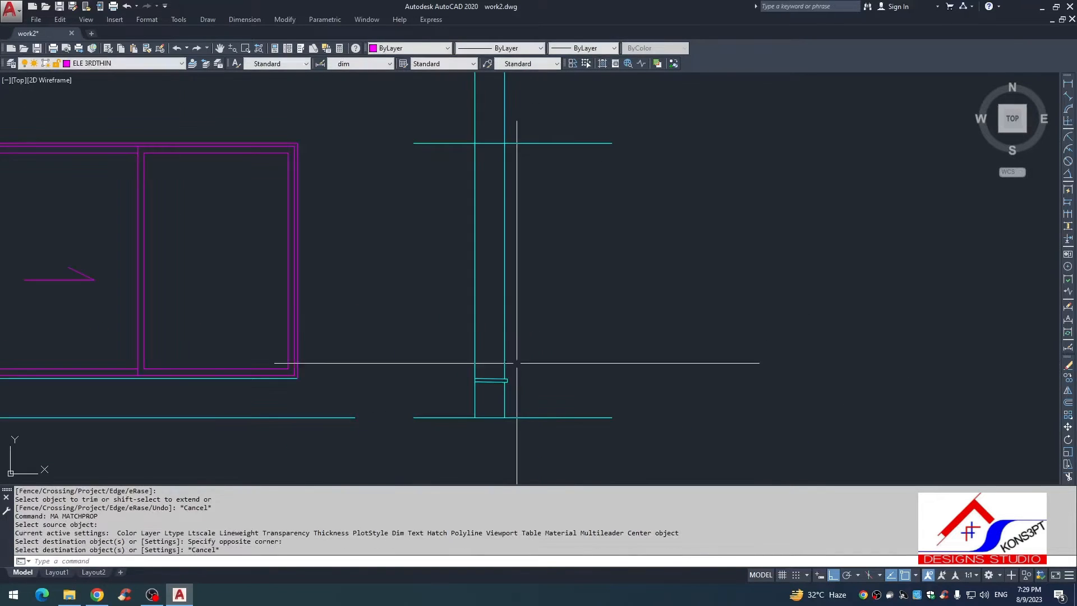
Step: Trim both wall face lines between the sill and the head-level line to form the window opening
text(tr)
key(Return)
key(Return)
click(530, 272)
click(461, 250)
key(Escape)
Step: Offset the head-level line 9" upwards to mark the top of the lintel
scroll(533, 342, down, 2)
middle_drag(534, 346, 533, 375)
scroll(525, 266, up, 4)
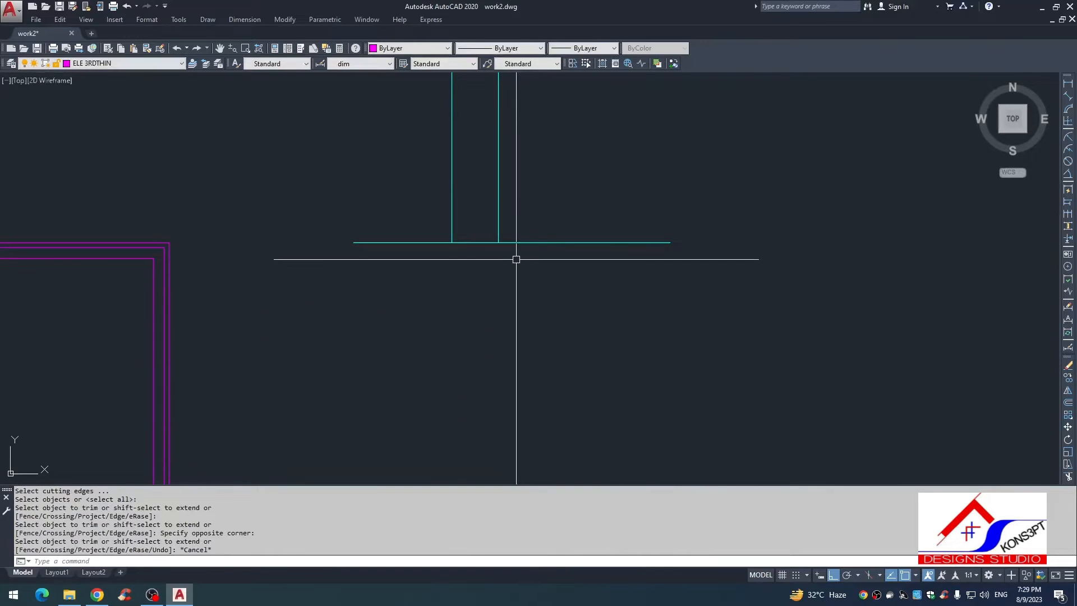
middle_drag(516, 259, 512, 341)
key(Escape)
key(Escape)
text(o)
key(Return)
key(9)
key(Return)
click(522, 315)
click(546, 266)
key(Escape)
Step: Trim both lintel lines outside the two wall faces
text(t)
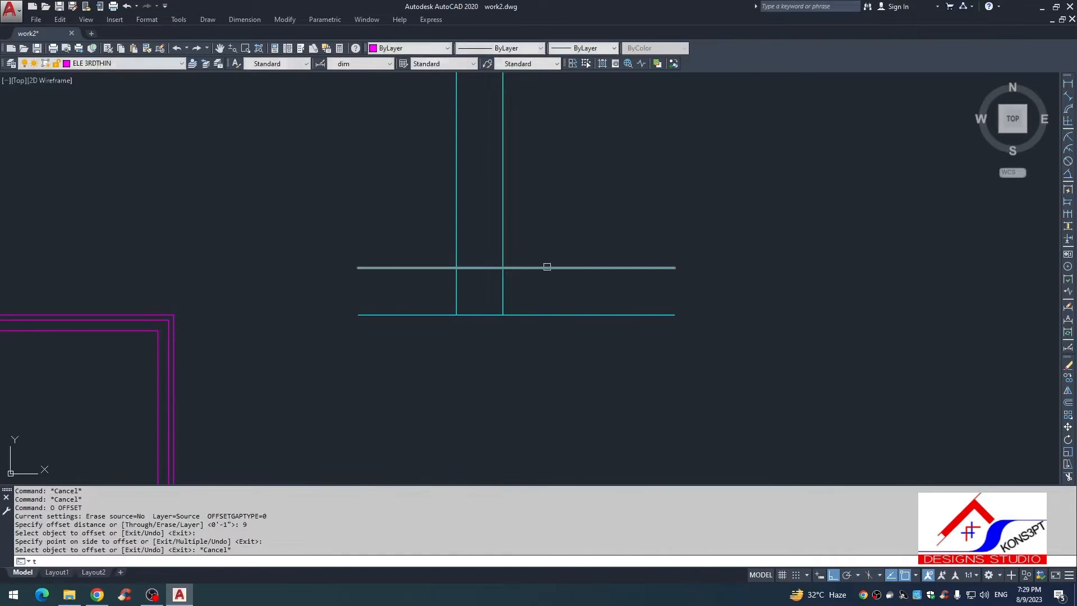
text(r)
key(Return)
key(Return)
click(567, 250)
click(508, 327)
click(419, 405)
key(Escape)
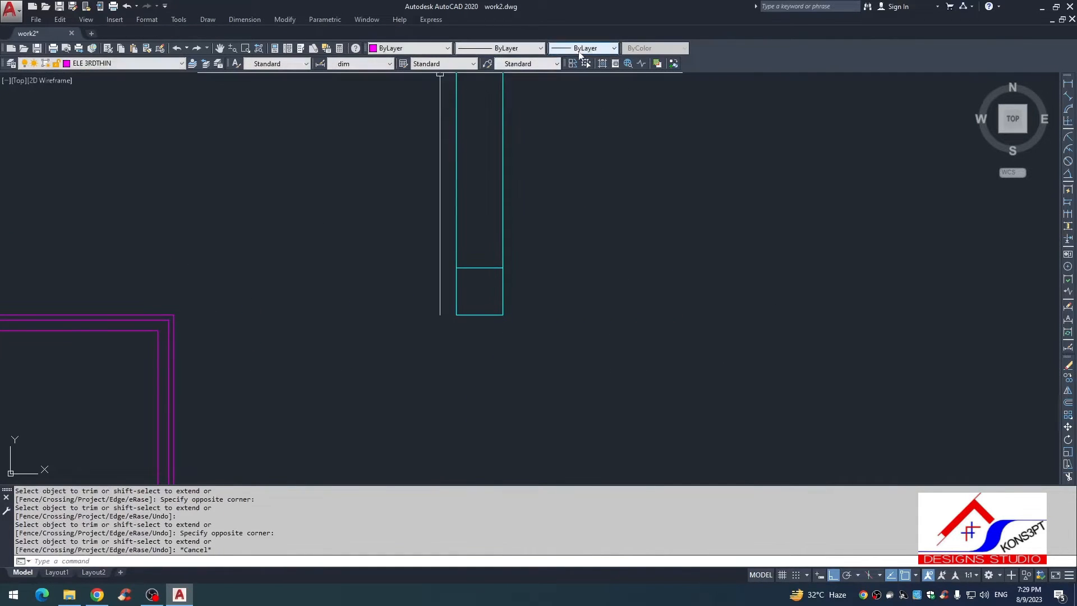
Step: Add a break line across the wall above the lintel with its symbol at the midpoint
click(640, 64)
click(460, 219)
click(505, 225)
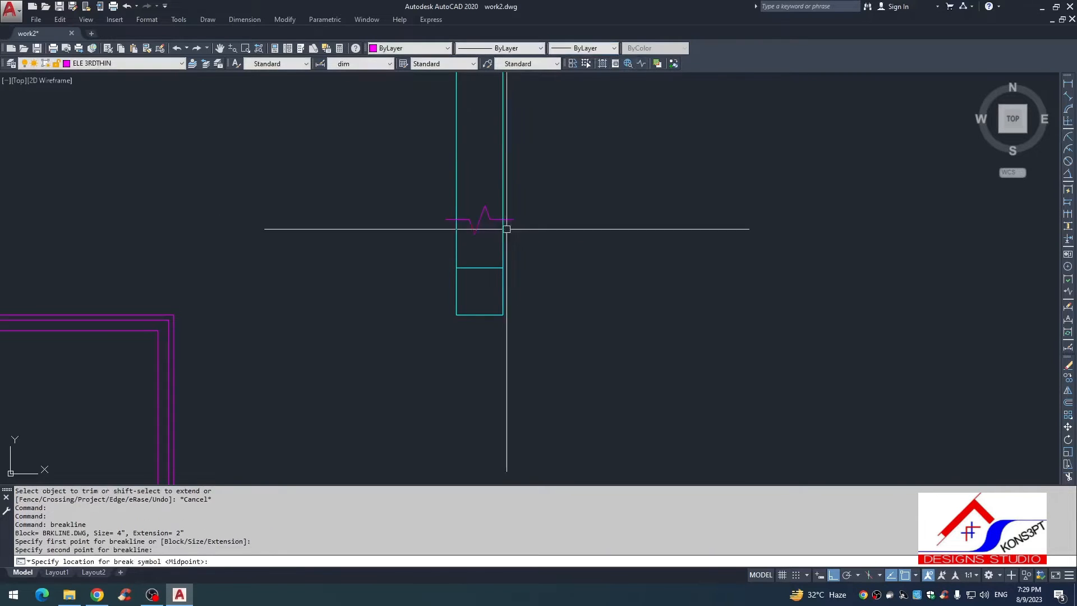
key(Return)
key(Escape)
Step: Trim both wall face lines above the break line
text(tr)
key(Return)
key(Return)
click(512, 198)
click(380, 163)
key(Escape)
scroll(488, 286, down, 4)
Step: Examine the window frame details in the rotated plan and in the finished reference section
middle_drag(490, 289, 455, 199)
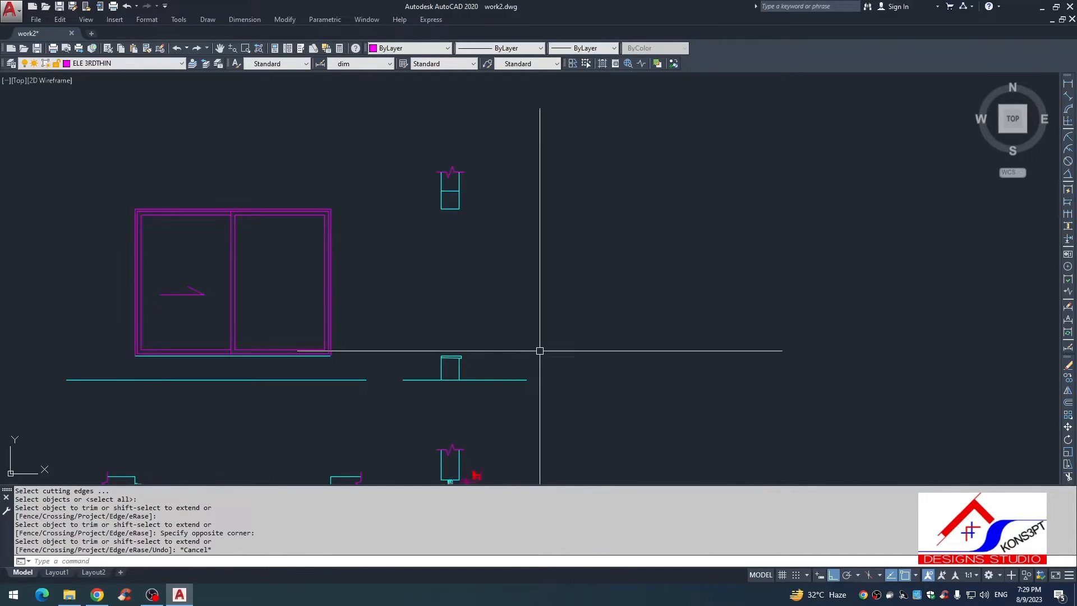
key(Escape)
key(Escape)
scroll(472, 359, down, 2)
middle_drag(477, 439, 463, 241)
key(Escape)
scroll(446, 234, up, 4)
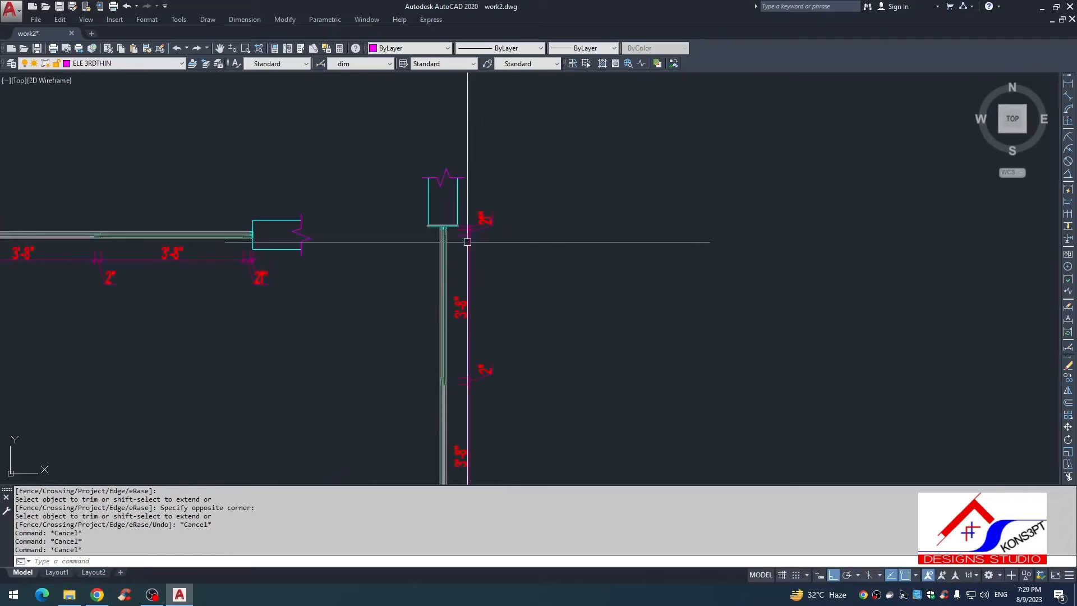
key(Escape)
scroll(474, 269, down, 5)
scroll(443, 314, up, 10)
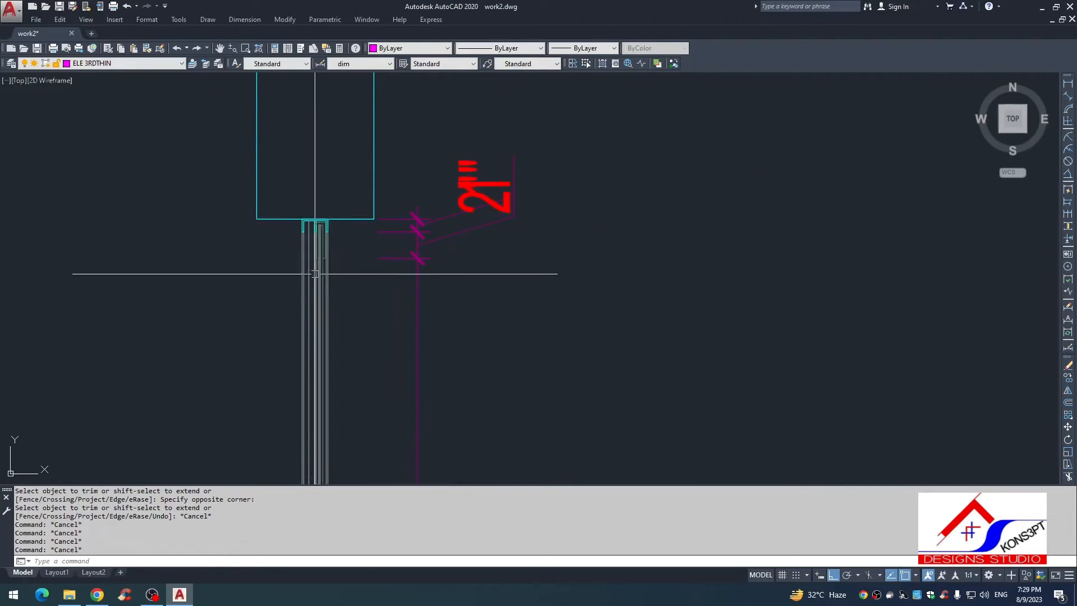
scroll(337, 295, down, 4)
scroll(449, 281, up, 7)
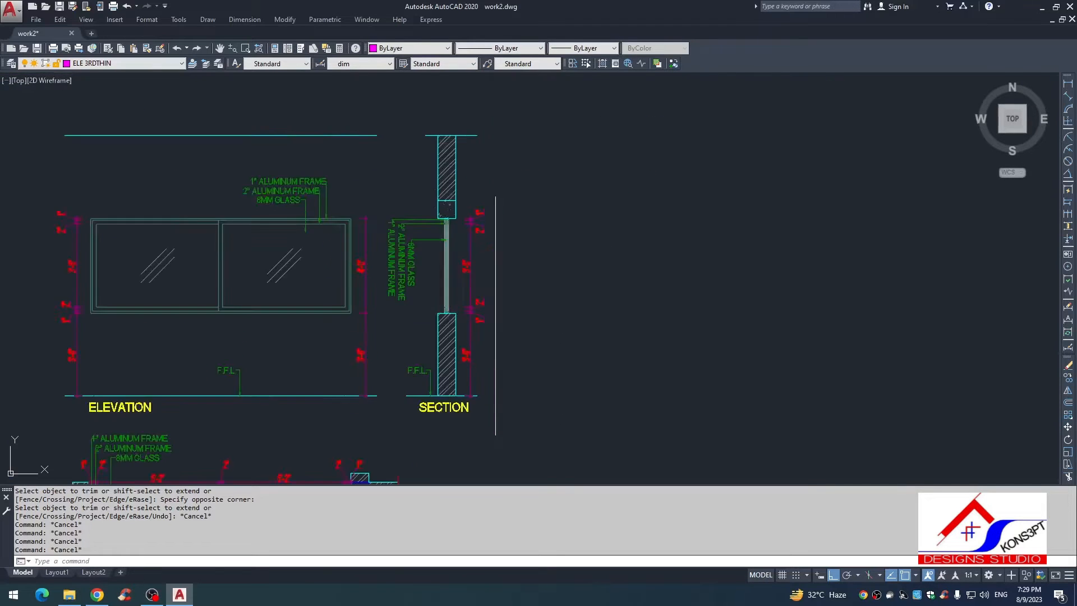
scroll(452, 278, up, 2)
scroll(452, 269, down, 3)
scroll(415, 191, up, 6)
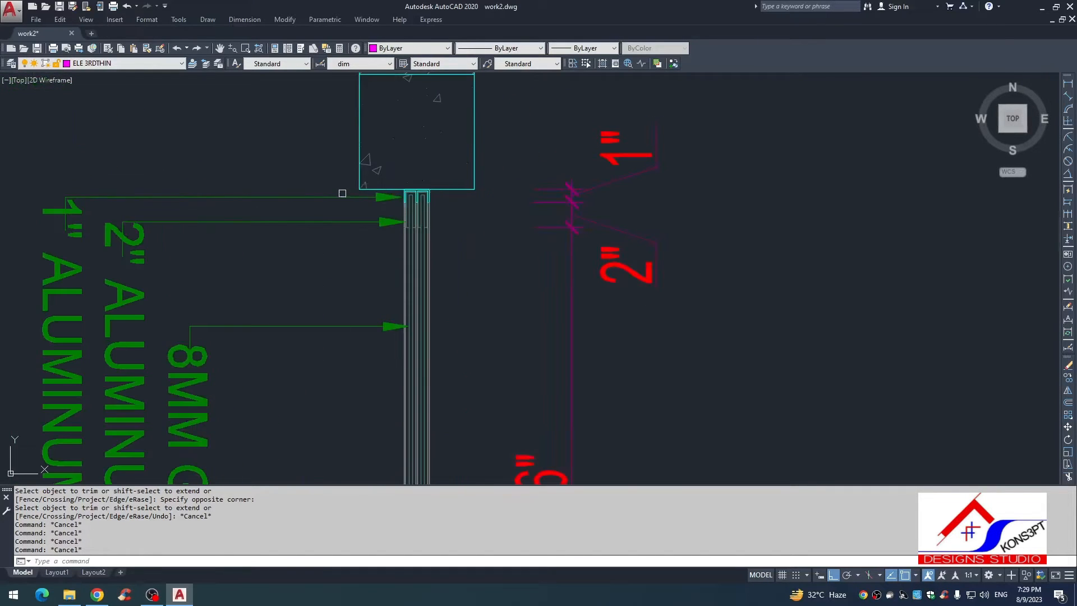
Step: Copy the window frame and glass from the reference section to the middle of the new section's lintel underside
click(433, 179)
scroll(433, 180, down, 6)
middle_drag(463, 336, 468, 255)
scroll(478, 394, down, 2)
middle_drag(478, 395, 466, 267)
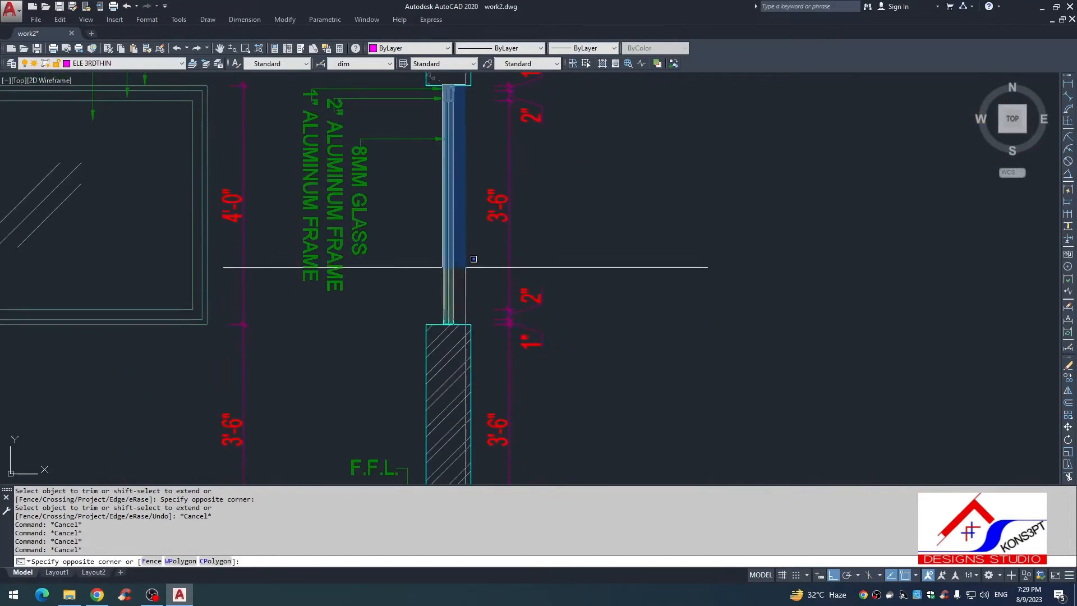
click(469, 336)
text(coi)
key(Return)
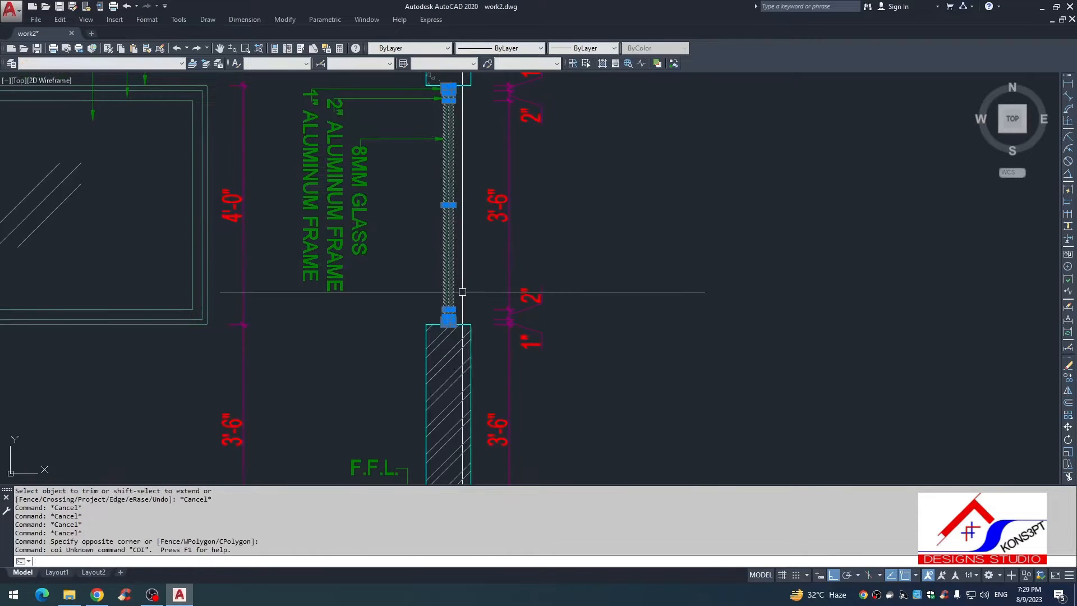
text(co)
key(Return)
scroll(427, 286, up, 6)
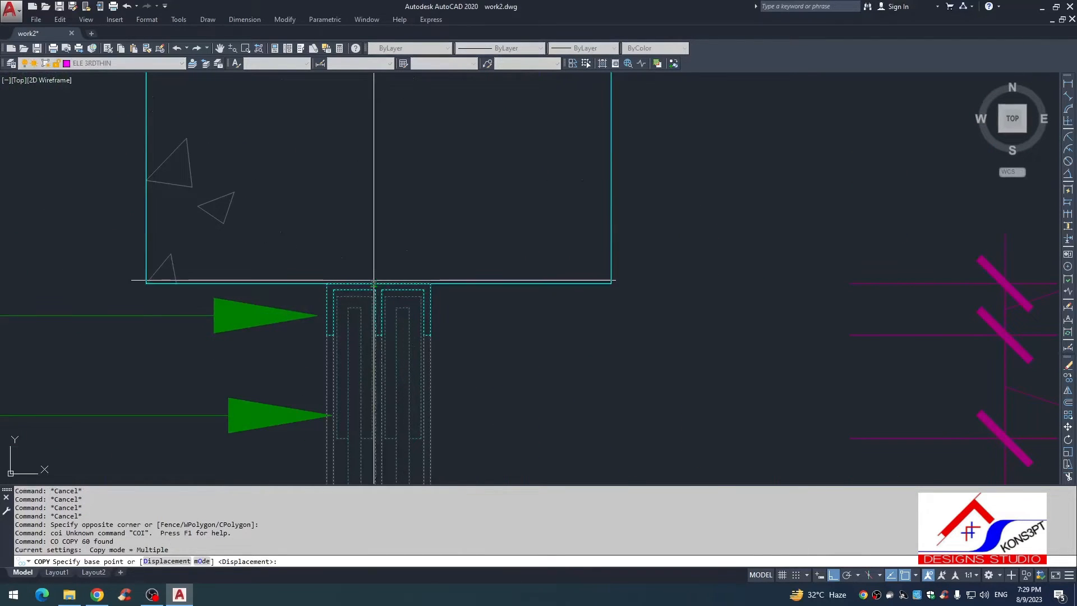
click(373, 281)
scroll(380, 270, down, 5)
scroll(398, 291, down, 2)
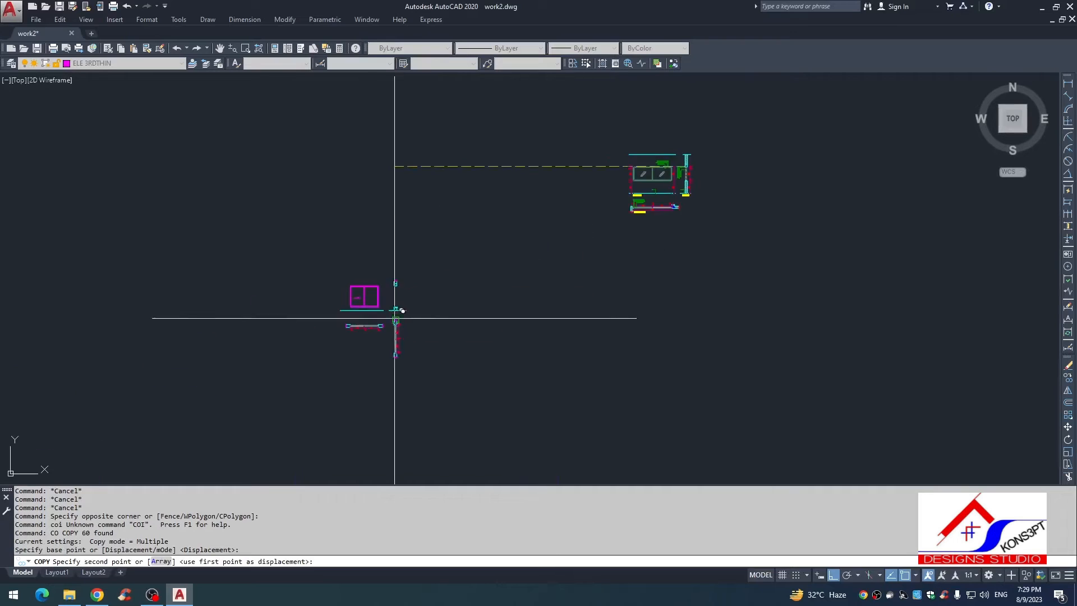
scroll(414, 241, up, 6)
click(436, 138)
key(Escape)
Step: Stretch the lower end of the window frame in the new section straight down to the top of the sill
scroll(451, 280, down, 2)
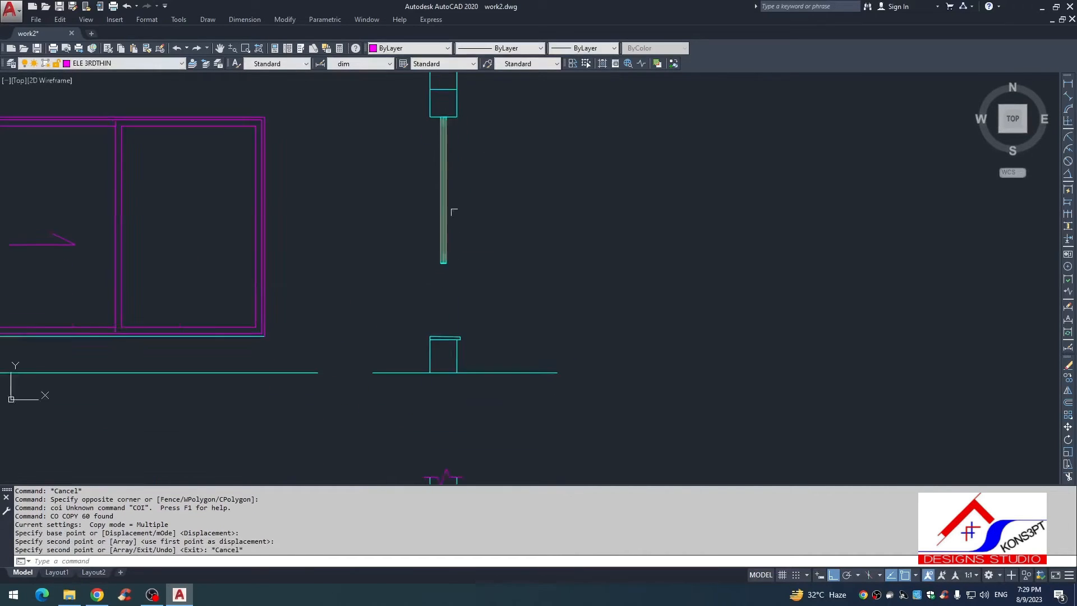
key(Escape)
scroll(448, 251, up, 4)
key(Escape)
text(s)
key(space)
click(480, 239)
click(366, 373)
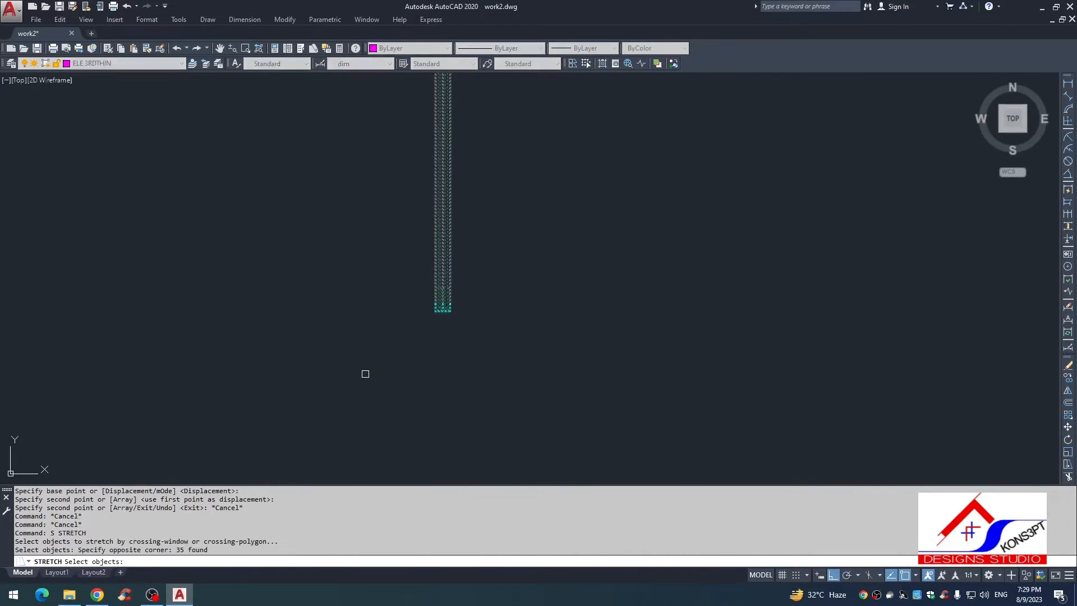
key(space)
scroll(452, 308, up, 5)
click(439, 306)
scroll(439, 306, down, 2)
scroll(428, 320, up, 5)
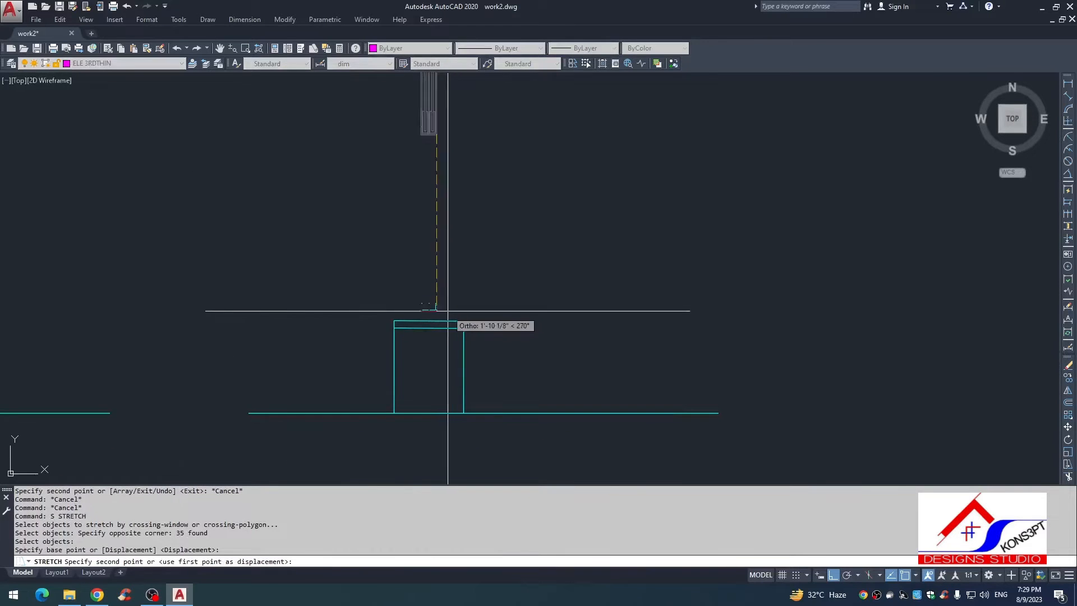
scroll(419, 326, up, 6)
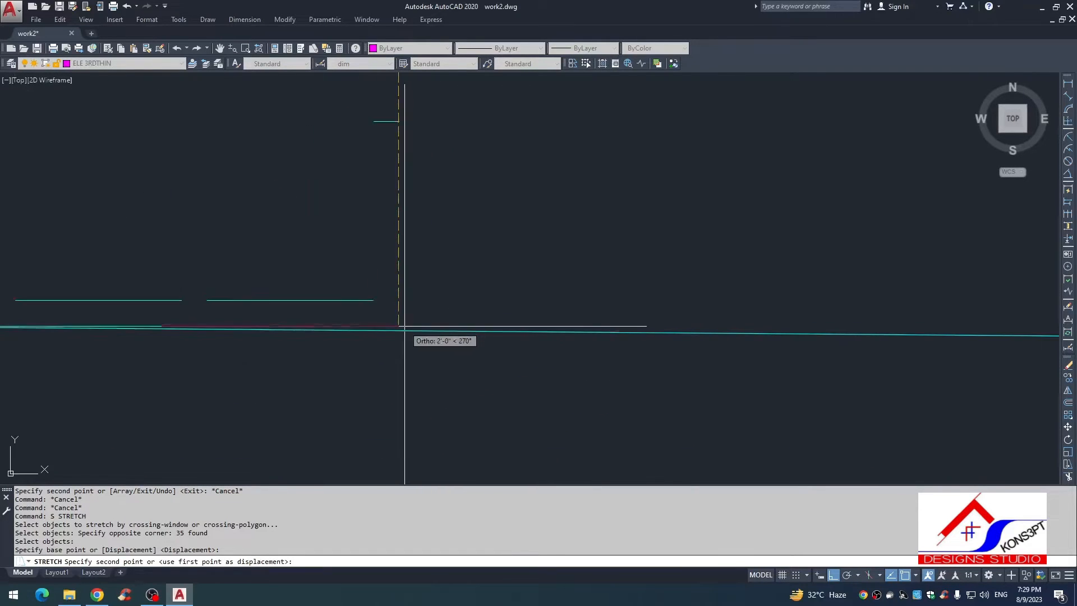
scroll(399, 327, up, 2)
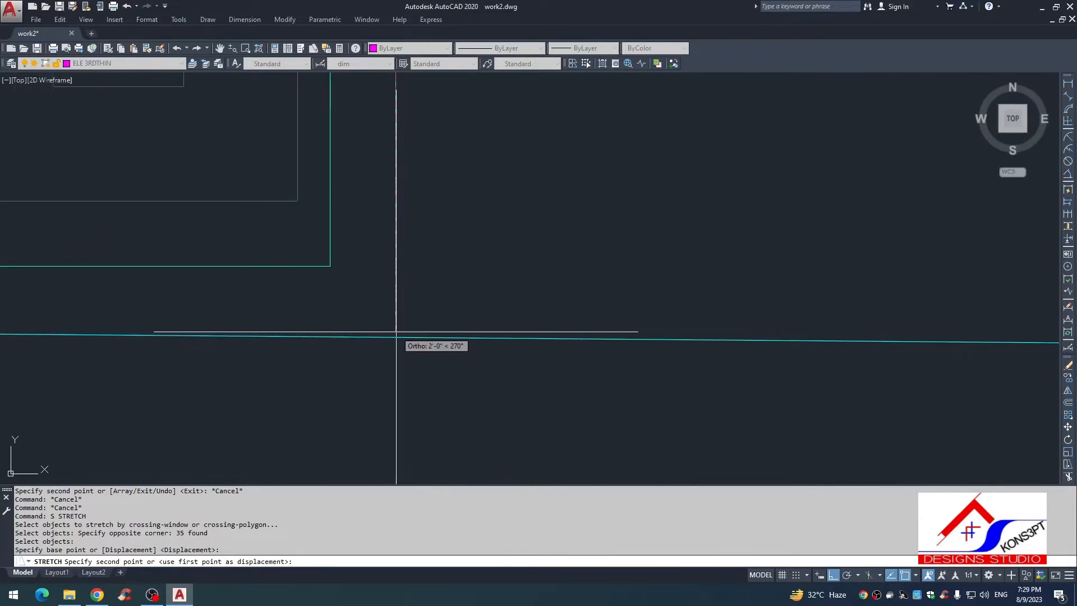
key(Escape)
key(Escape)
key(Escape)
scroll(395, 337, down, 12)
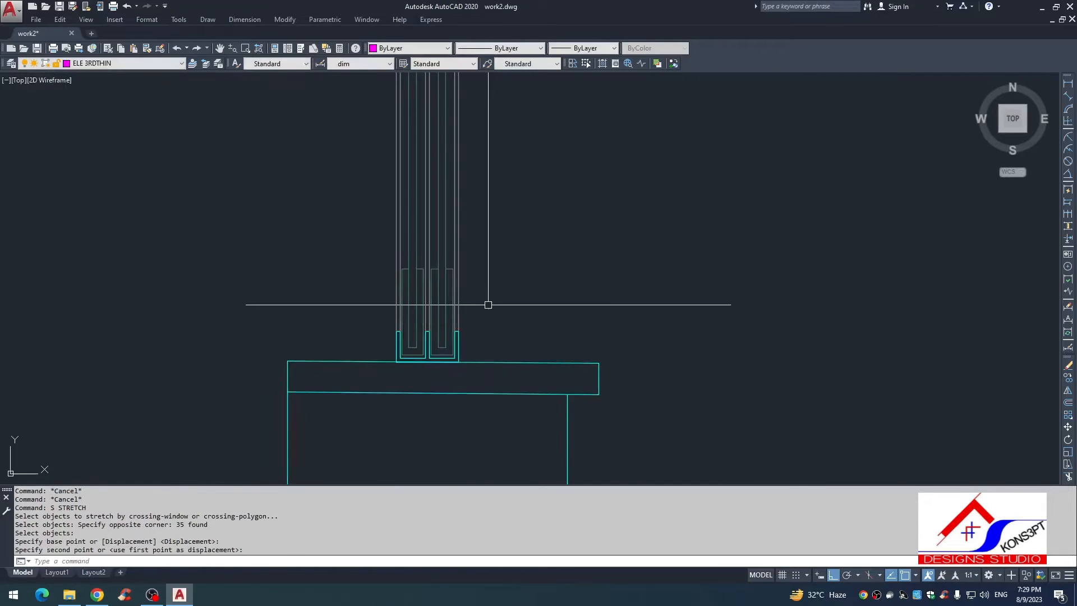
Step: Examine how the window frame meets the sill and the lintel underside along the new section
key(Escape)
scroll(460, 173, up, 4)
scroll(447, 215, up, 4)
middle_drag(481, 87, 448, 87)
scroll(447, 216, down, 4)
scroll(447, 216, down, 2)
scroll(447, 215, down, 2)
scroll(437, 121, up, 8)
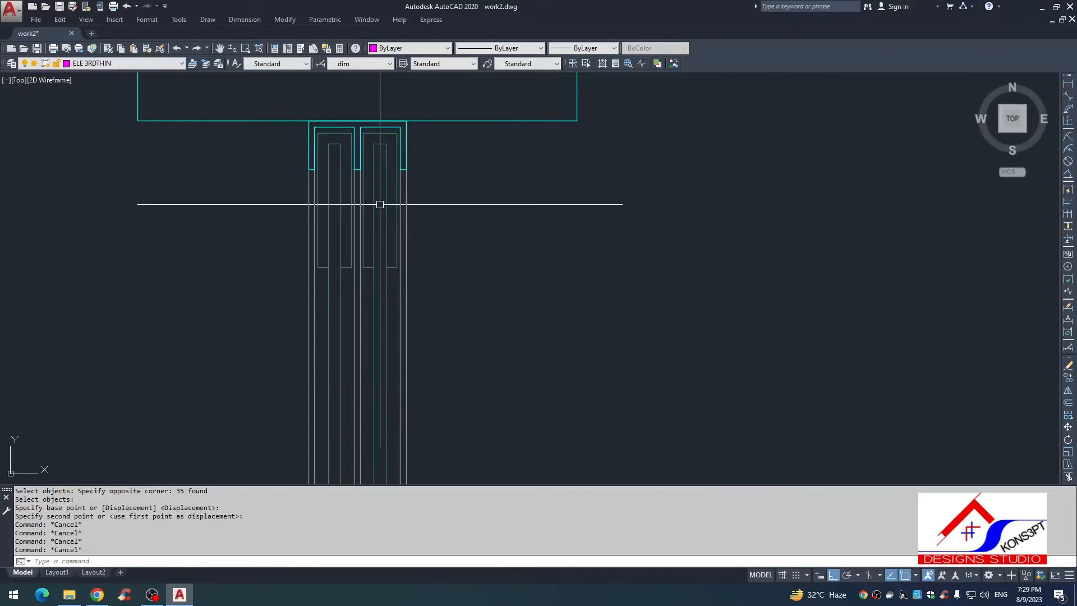
key(Escape)
key(Escape)
key(Escape)
key(Escape)
scroll(424, 181, down, 4)
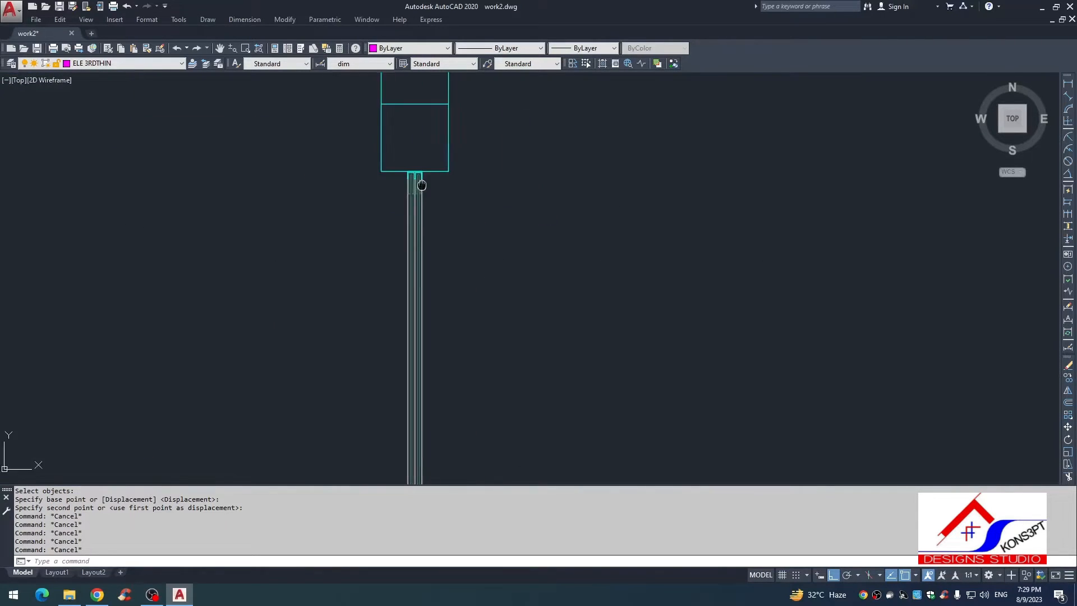
scroll(418, 168, down, 2)
scroll(443, 247, down, 1)
middle_drag(416, 271, 414, 214)
scroll(412, 213, up, 1)
scroll(452, 320, down, 1)
middle_drag(450, 318, 437, 319)
text(d)
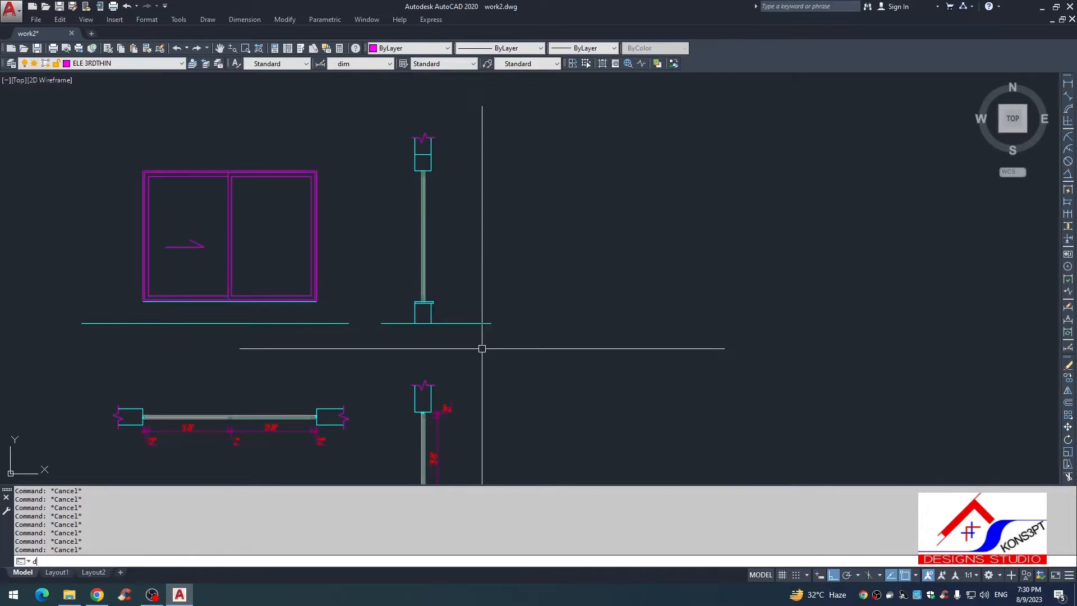
text(li)
key(Return)
scroll(428, 300, up, 2)
scroll(427, 300, down, 3)
scroll(427, 300, up, 5)
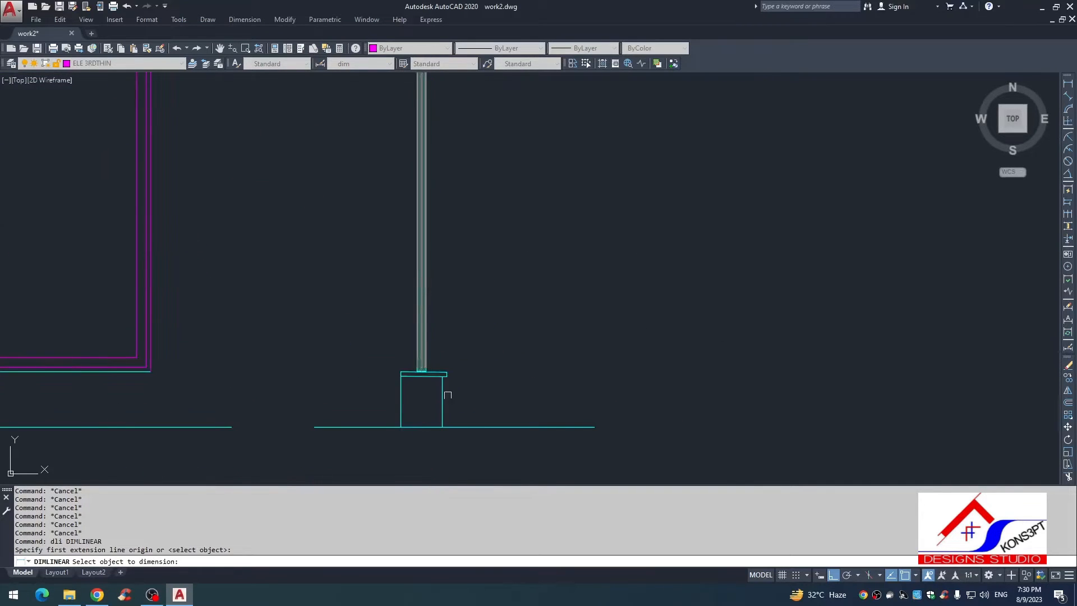
key(Escape)
key(Escape)
key(Escape)
key(Escape)
Step: Examine the window frame's base on the new section's sill and the annotations of the reference section
scroll(432, 325, down, 4)
scroll(440, 336, up, 4)
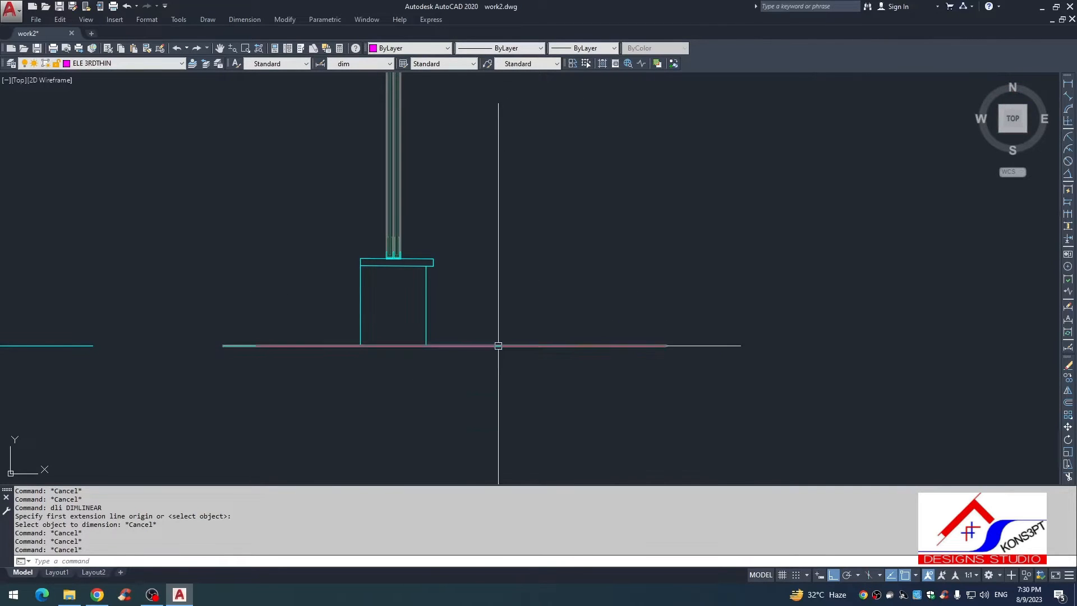
click(422, 268)
scroll(434, 283, down, 2)
scroll(421, 256, up, 3)
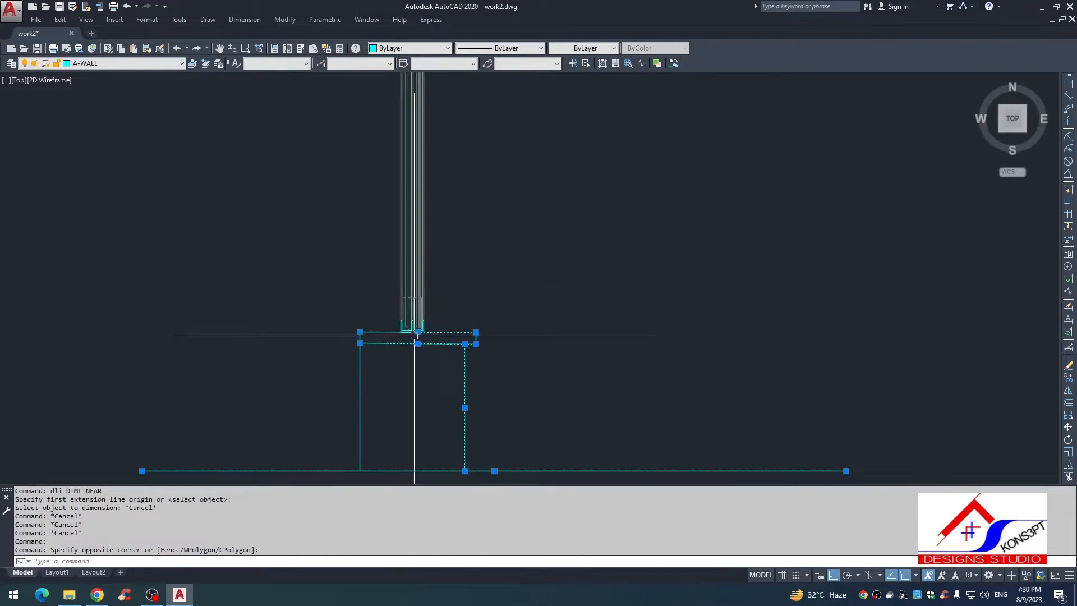
scroll(416, 334, up, 2)
click(443, 317)
click(411, 313)
scroll(430, 262, up, 2)
key(Escape)
click(424, 244)
click(405, 263)
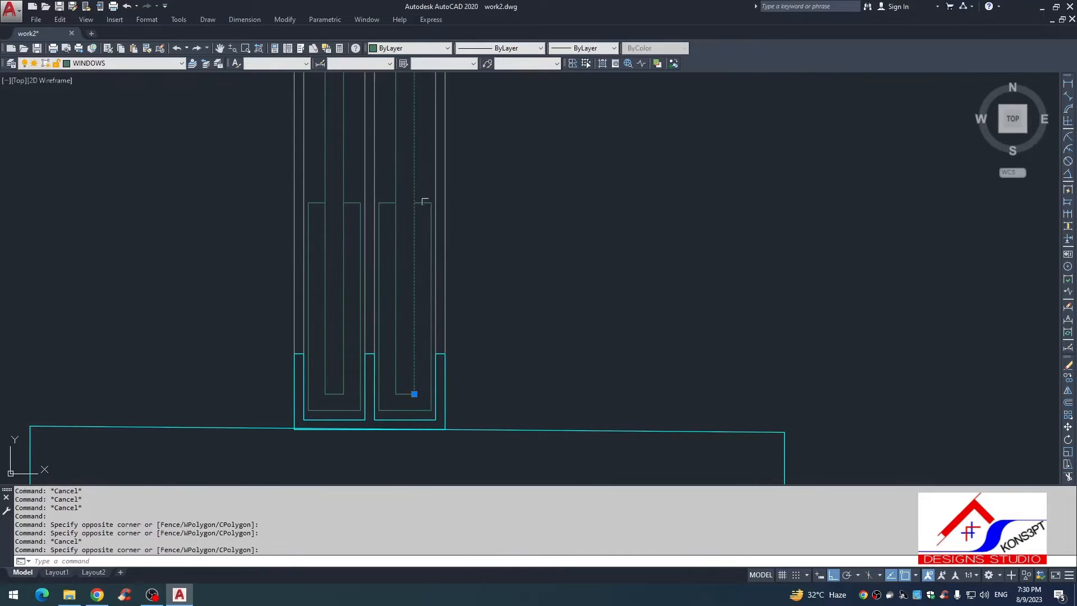
scroll(431, 224, down, 6)
scroll(408, 326, down, 4)
scroll(405, 216, up, 4)
middle_drag(416, 194, 502, 137)
key(Escape)
click(473, 232)
click(397, 235)
key(Escape)
Step: Copy the 1" aluminum frame, 2" aluminum frame and 8MM glass notes with their leaders from the reference to the new section's lintel corner
scroll(396, 236, down, 10)
scroll(505, 176, up, 12)
scroll(390, 142, up, 4)
click(394, 111)
click(263, 327)
text(c)
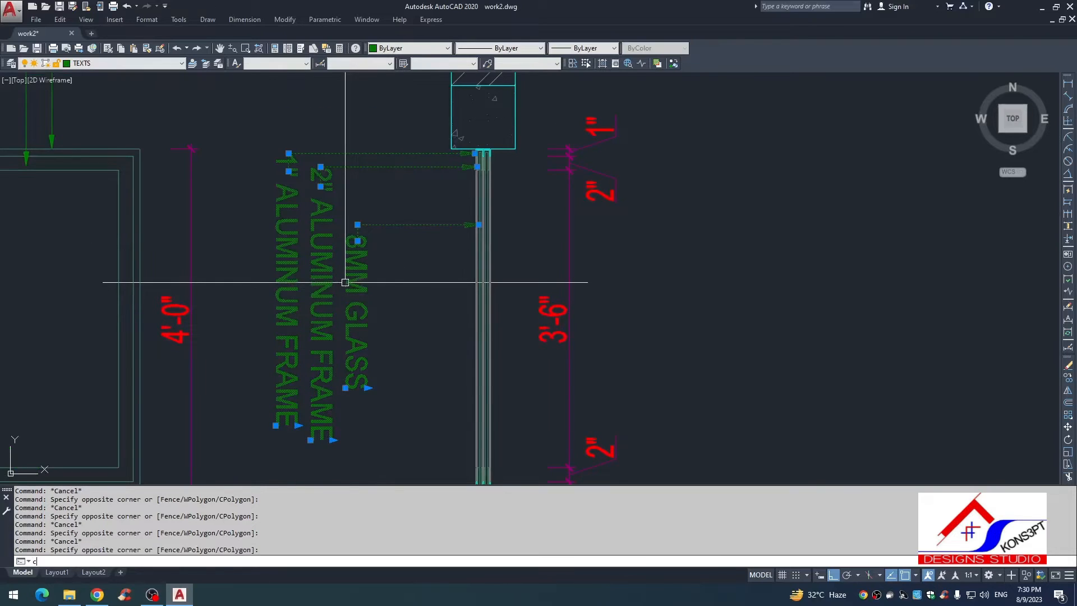
text(o)
key(space)
scroll(459, 137, up, 4)
click(440, 166)
scroll(443, 236, down, 12)
middle_drag(418, 253, 628, 208)
scroll(545, 224, down, 3)
scroll(451, 303, up, 8)
scroll(508, 269, up, 2)
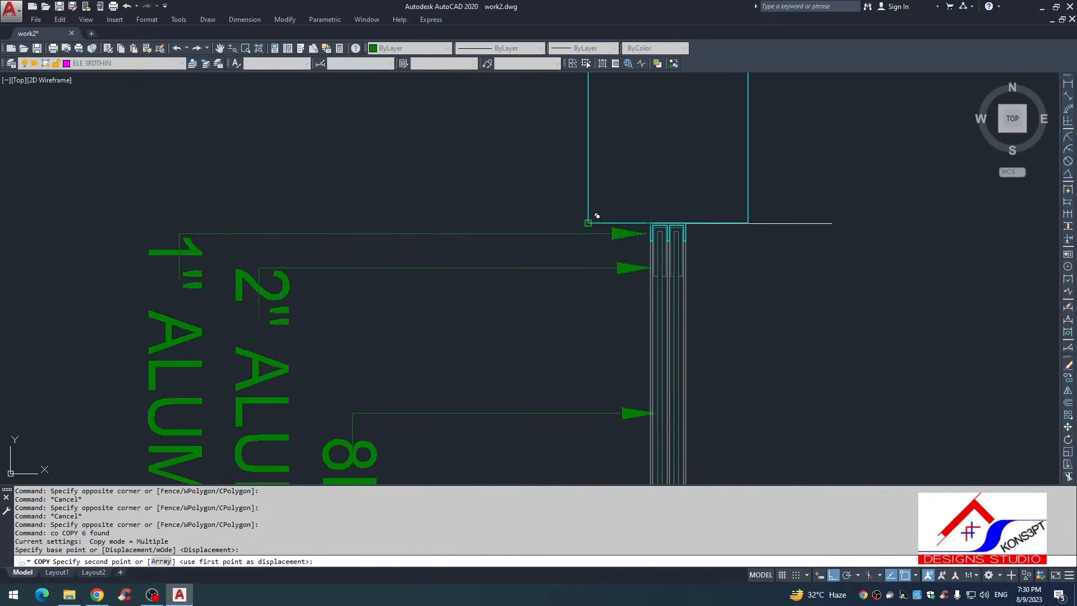
click(588, 223)
scroll(617, 281, down, 2)
middle_drag(611, 294, 570, 199)
key(Escape)
key(Escape)
Step: Move the three copied notes and their leaders sideways so the arrowheads touch the window frame
click(439, 95)
click(212, 372)
text(, m)
click(476, 374)
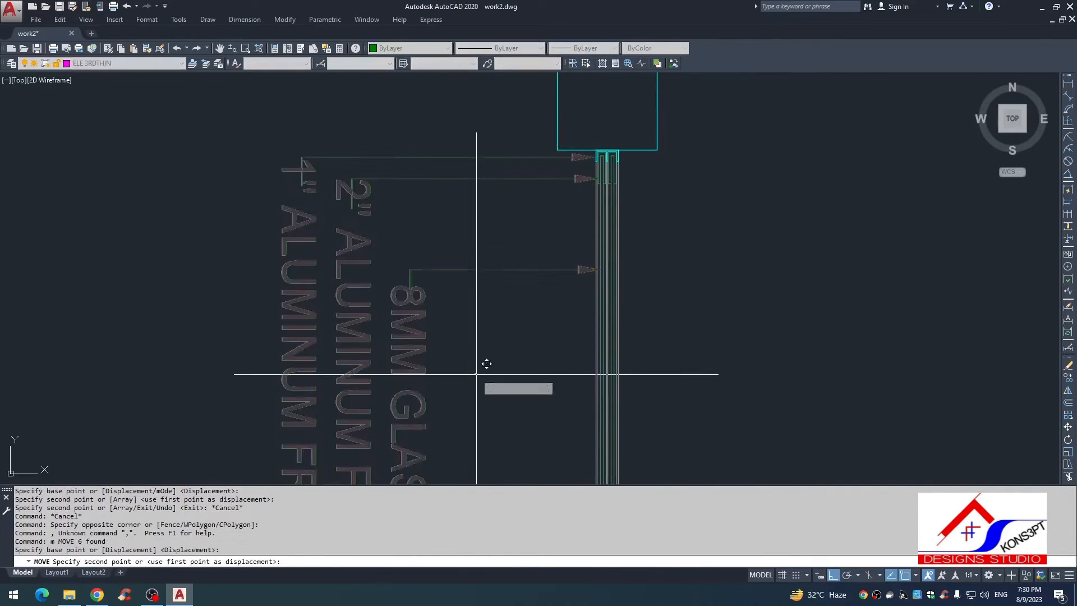
key(Escape)
scroll(611, 282, up, 5)
scroll(611, 272, down, 3)
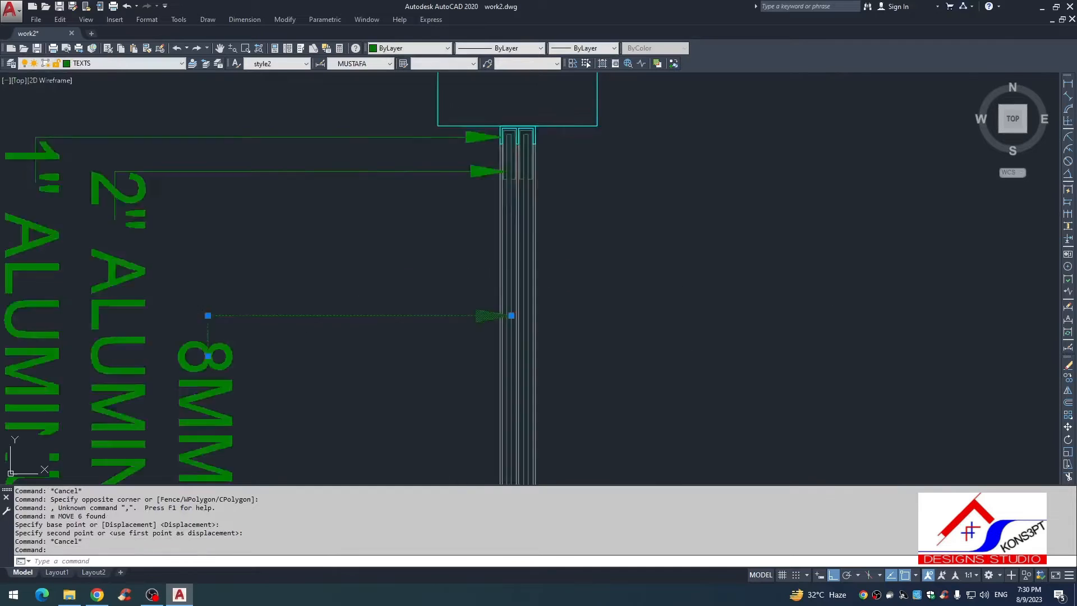
scroll(611, 272, down, 2)
middle_drag(611, 271, 662, 175)
key(Escape)
middle_drag(485, 217, 471, 312)
scroll(615, 205, up, 2)
middle_drag(615, 205, 756, 193)
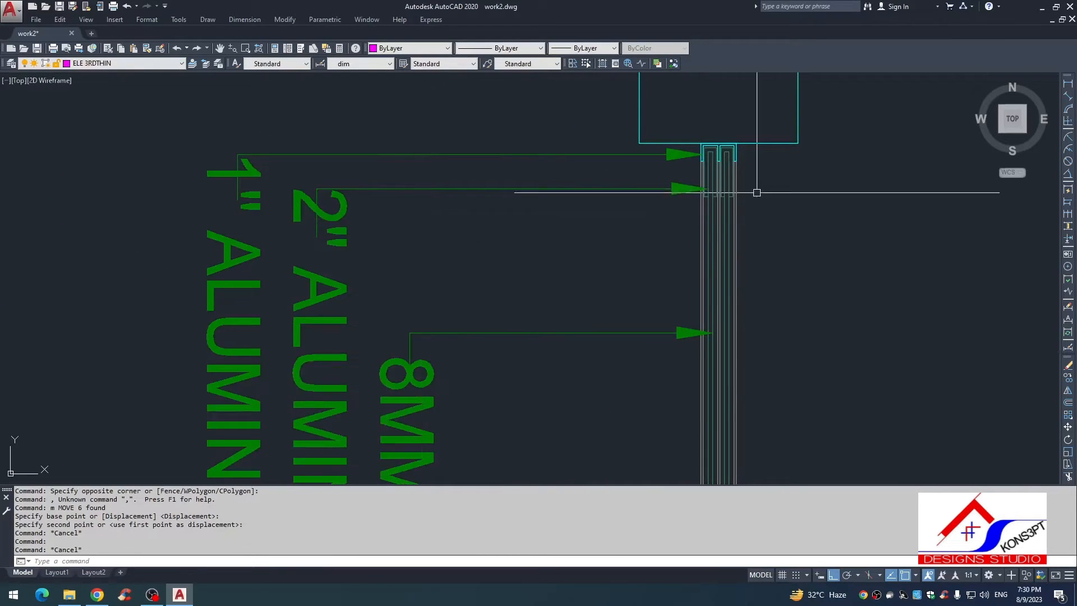
scroll(701, 193, up, 2)
scroll(218, 201, down, 4)
middle_drag(218, 201, 324, 177)
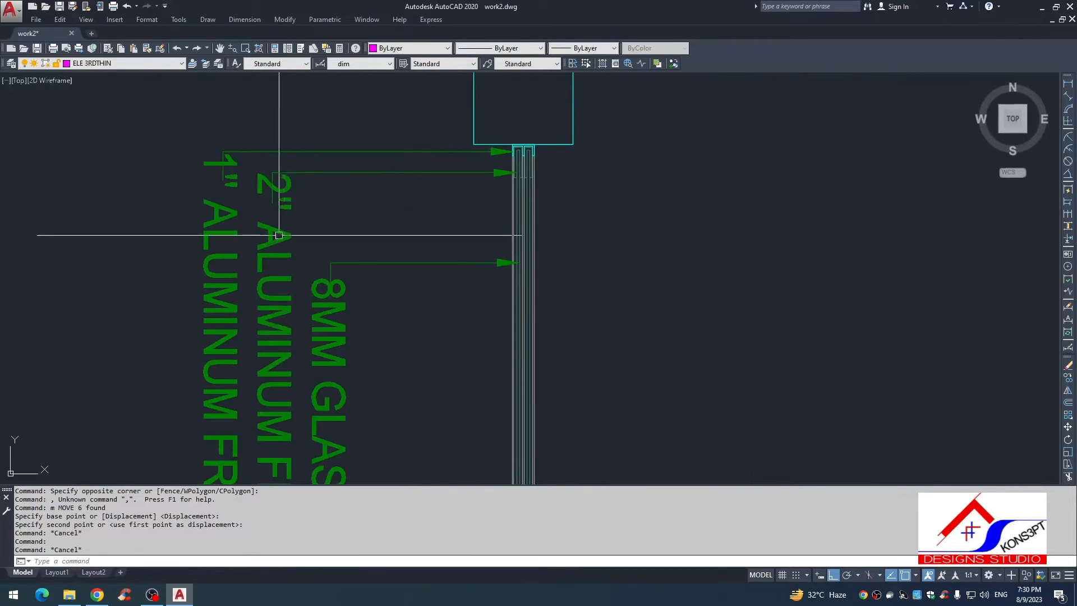
Step: Move the 2" ALUMINUM FRAME text down to the end of its leader
click(279, 236)
text(,)
key(space)
text(m)
key(space)
click(342, 189)
click(337, 220)
key(Escape)
scroll(336, 221, down, 2)
middle_drag(326, 235, 329, 241)
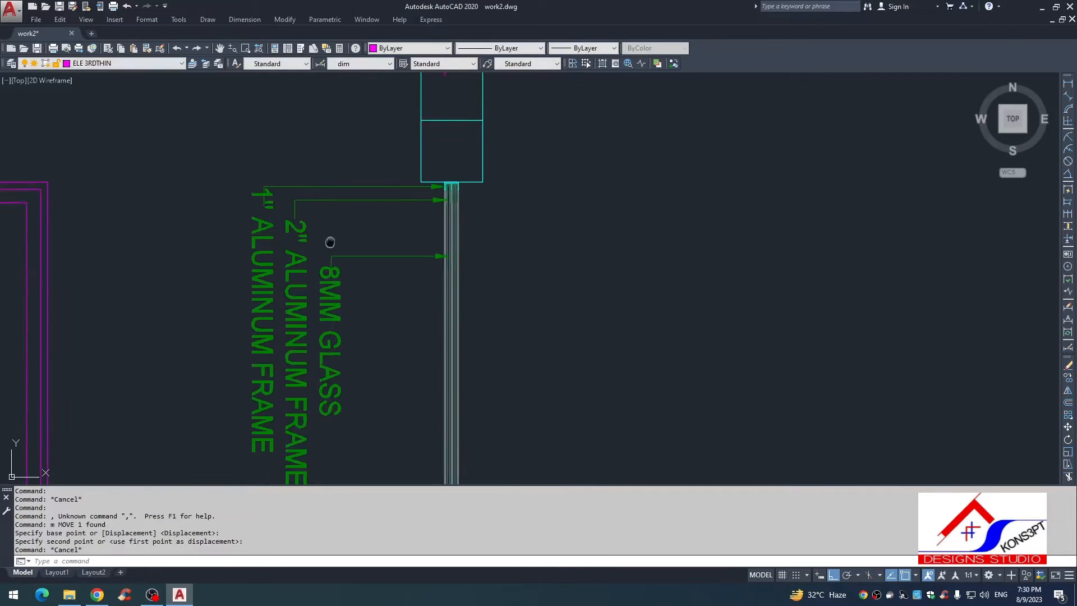
key(Escape)
Step: Move the 1" ALUMINUM FRAME text down to the end of its leader
scroll(305, 248, up, 2)
scroll(525, 152, up, 2)
scroll(492, 170, down, 2)
scroll(492, 170, down, 2)
scroll(391, 188, up, 2)
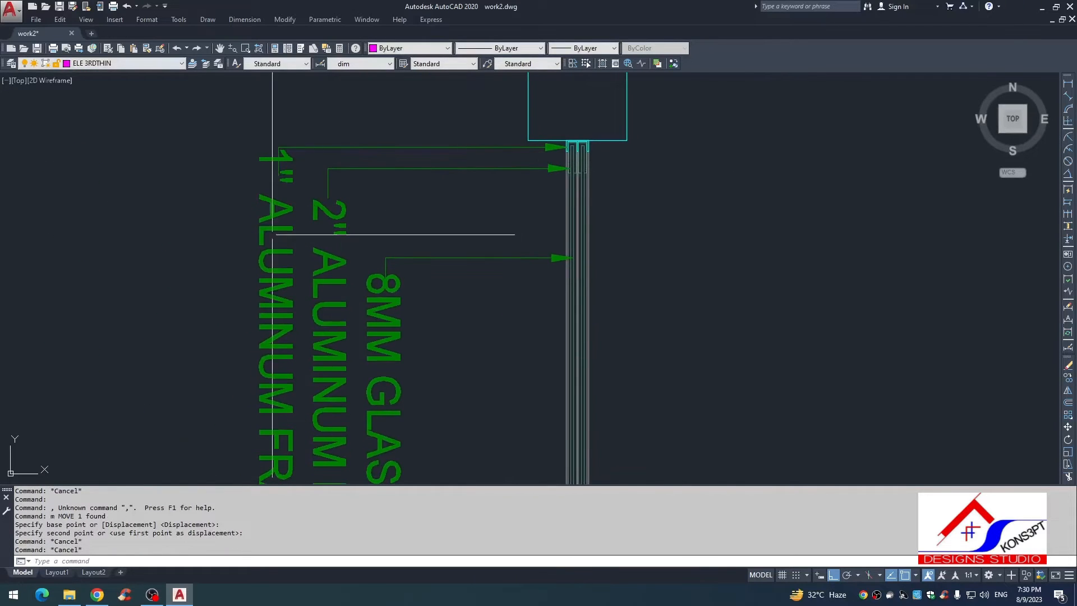
click(272, 234)
click(222, 270)
text(, m)
key(space)
click(188, 274)
click(188, 307)
key(Escape)
key(Escape)
scroll(376, 111, down, 2)
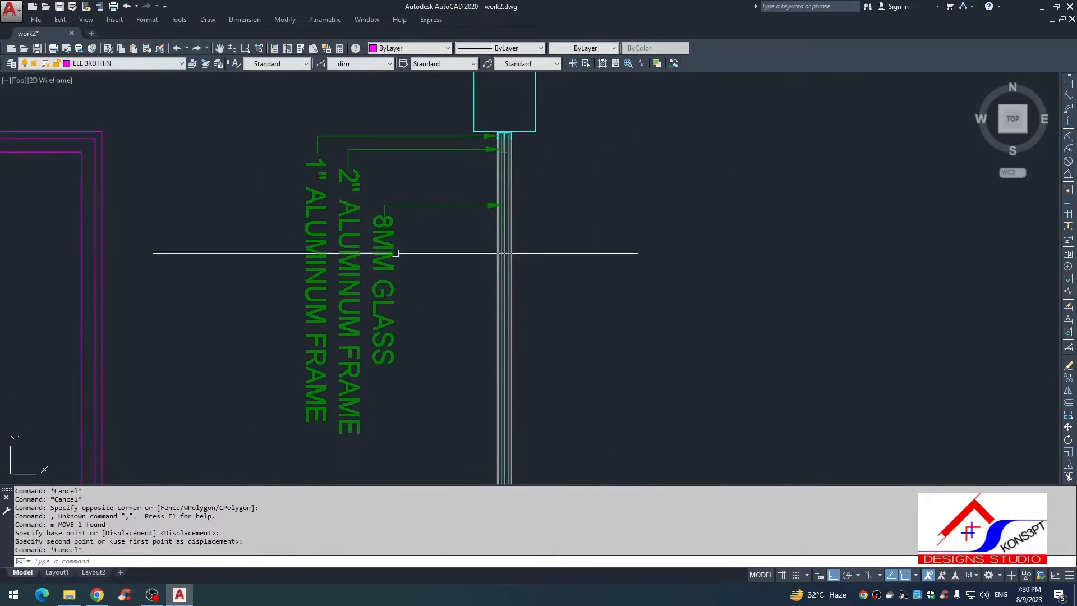
key(Escape)
Step: Draw a short horizontal quick leader pointing to the left face of the lintel, without text
middle_drag(460, 325, 440, 293)
scroll(481, 83, up, 4)
scroll(532, 295, down, 3)
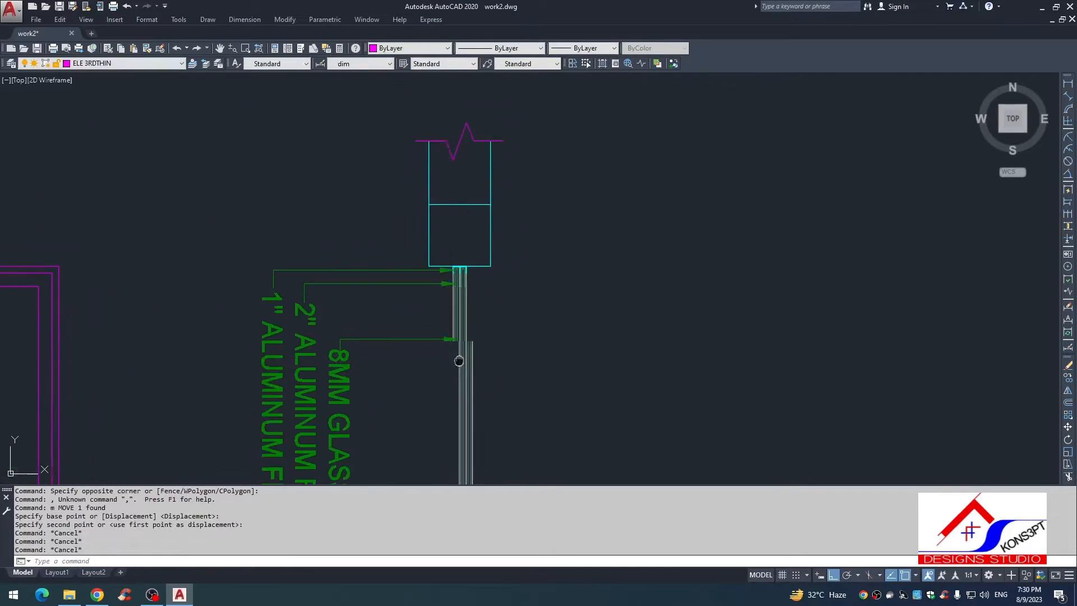
key(Escape)
scroll(493, 269, up, 1)
text(le)
key(space)
scroll(480, 227, up, 2)
click(440, 220)
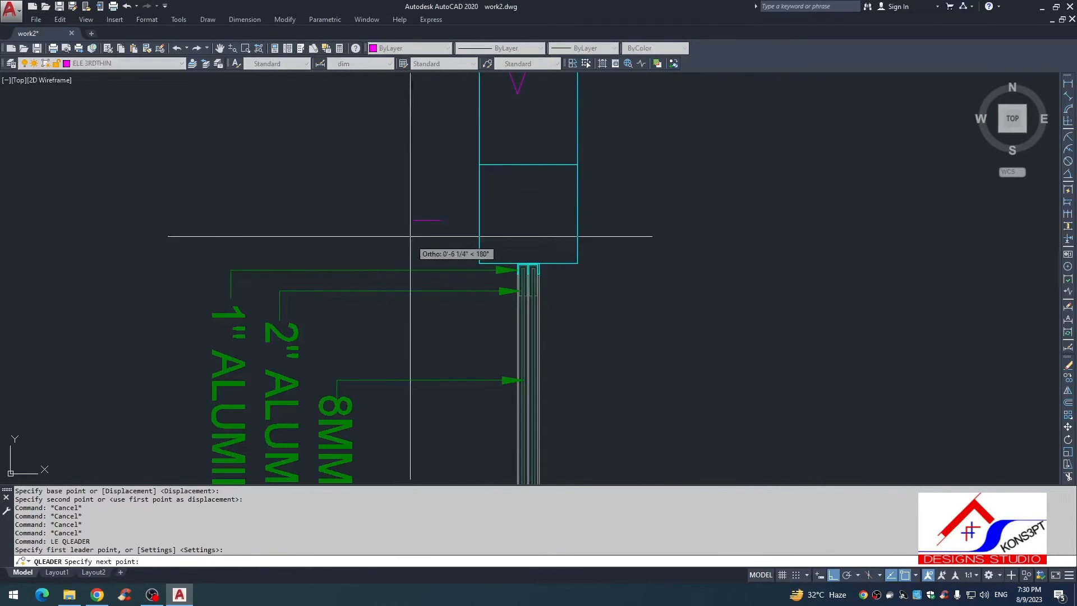
click(408, 229)
key(Escape)
Step: Match the new lintel leader's properties to the existing 1" aluminum frame leader
text(ma)
key(space)
click(426, 270)
click(430, 241)
click(413, 191)
key(Escape)
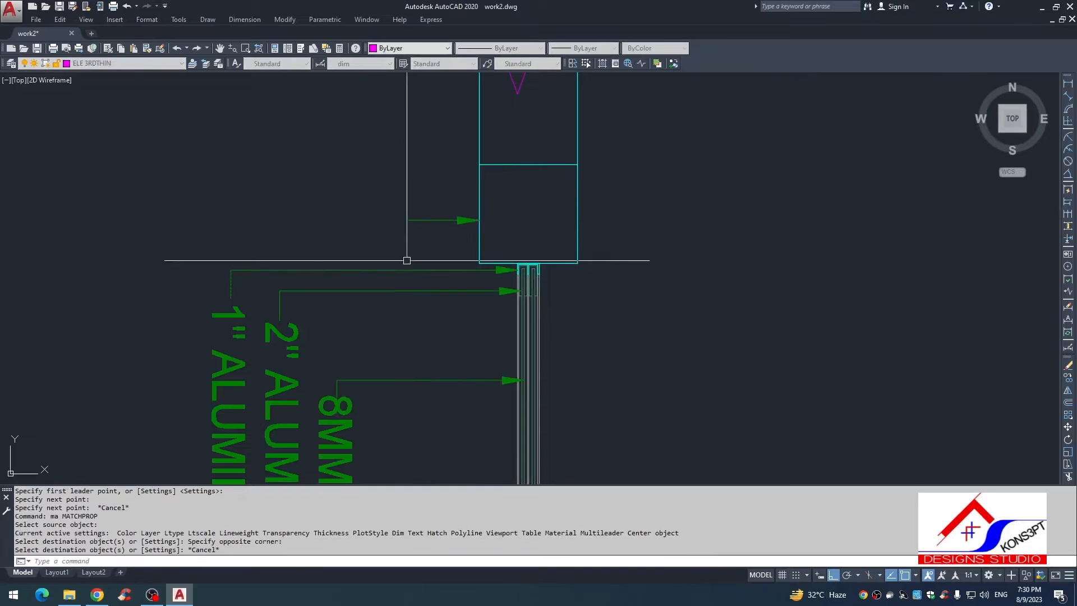
click(344, 449)
key(space)
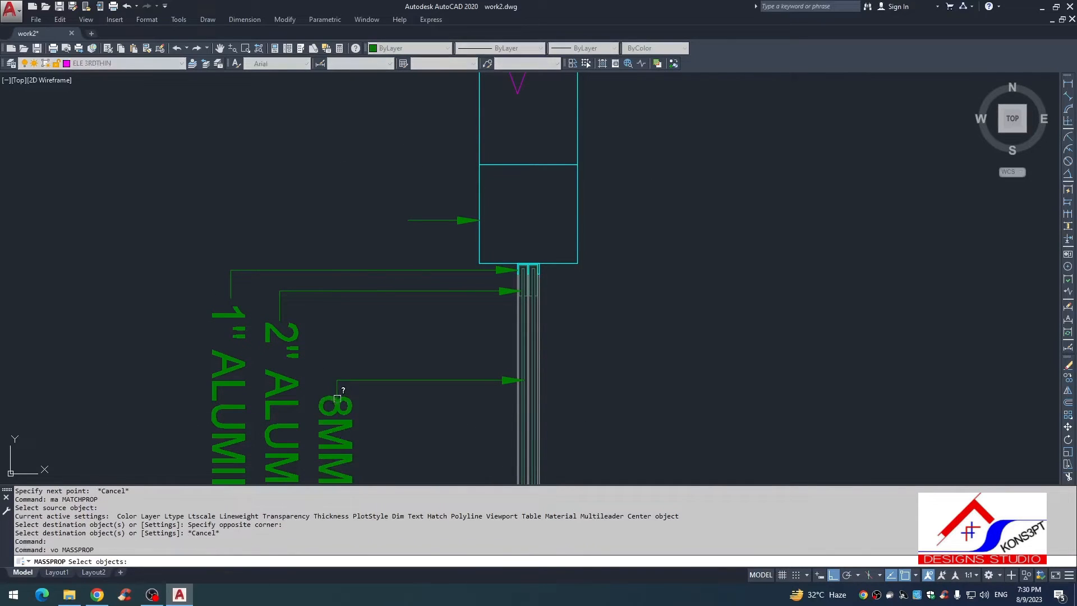
key(Escape)
text(vo)
key(space)
key(Escape)
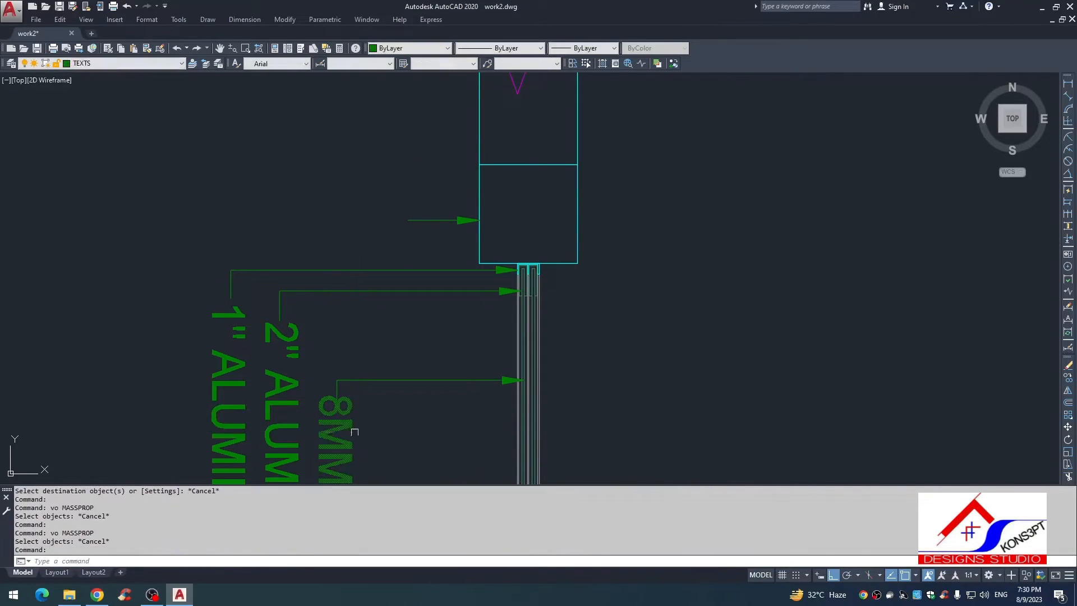
Step: Copy the 8MM GLASS text to the free end of the lintel leader
text(co)
key(space)
click(337, 402)
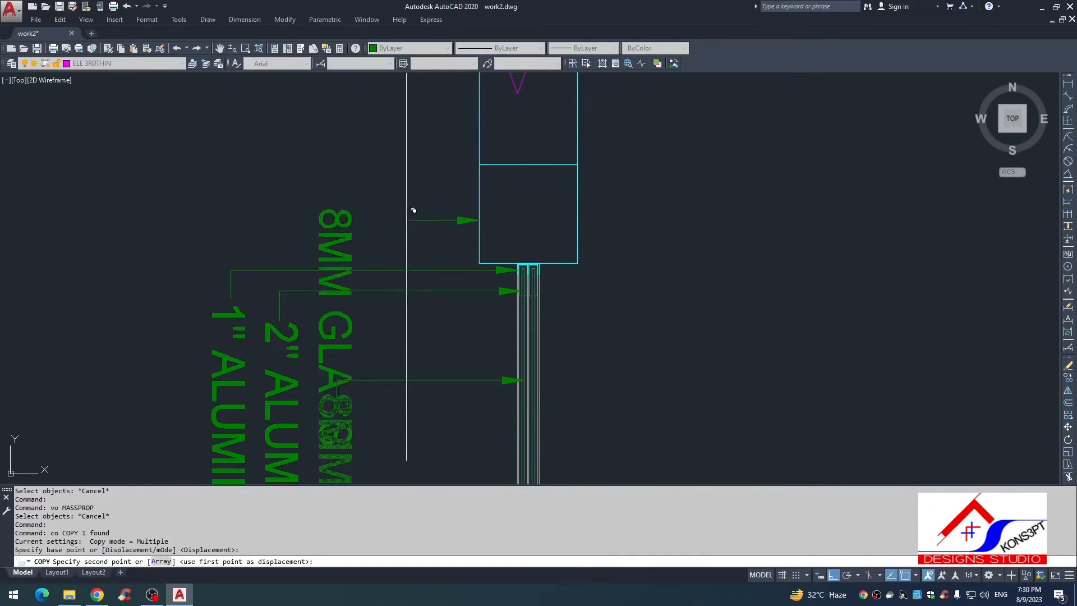
click(408, 219)
key(Escape)
Step: Rotate the copied 8MM GLASS text to horizontal about the free end of the lintel leader
text(ro)
key(space)
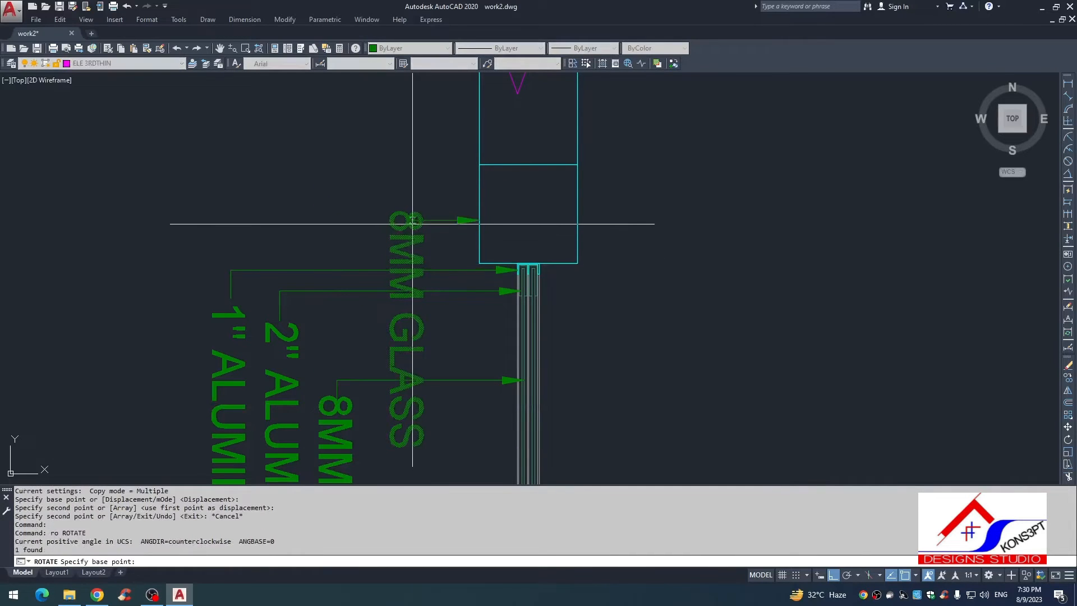
click(410, 221)
click(407, 147)
key(Escape)
click(421, 211)
text(mi)
key(space)
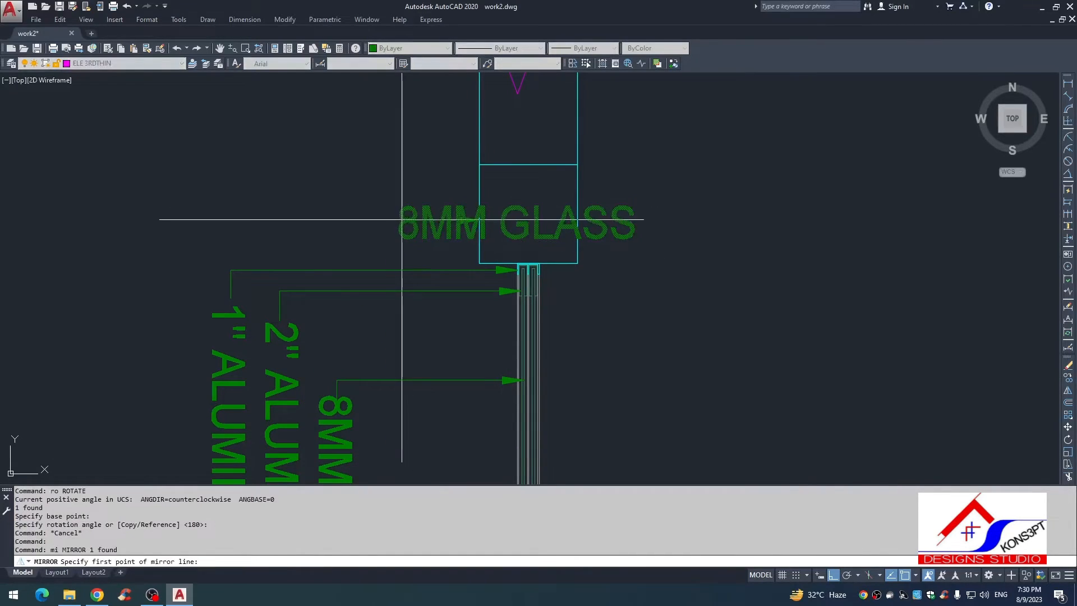
key(Escape)
click(415, 238)
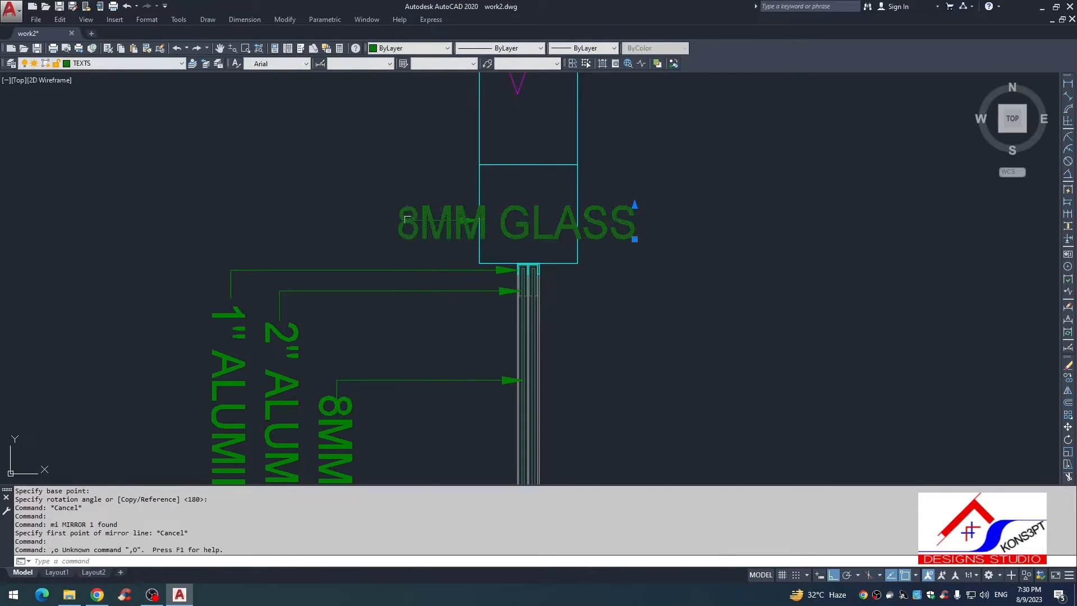
key(Delete)
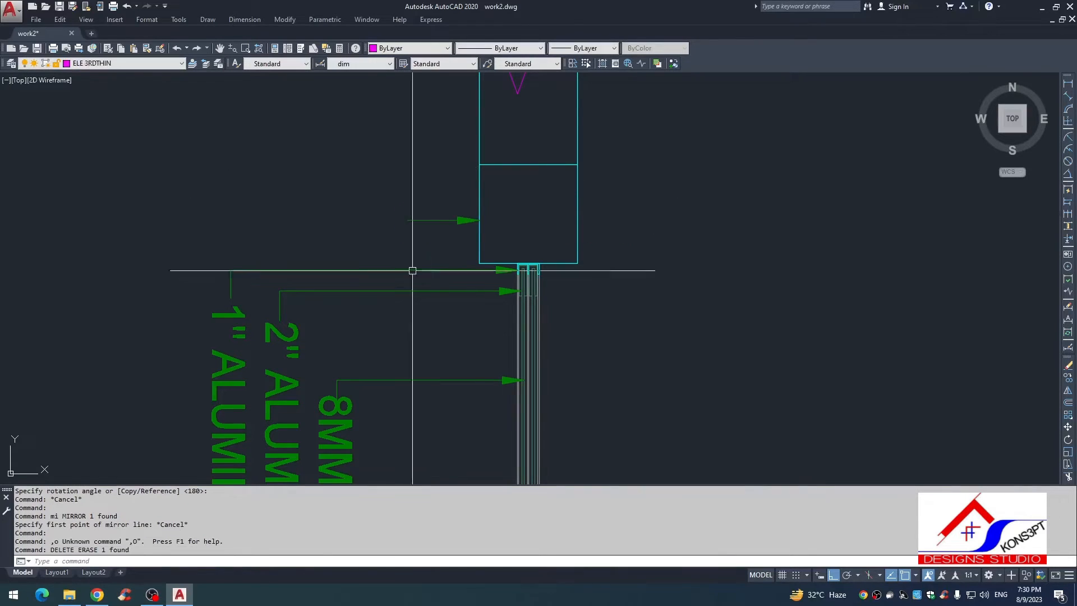
key(ctrl+z)
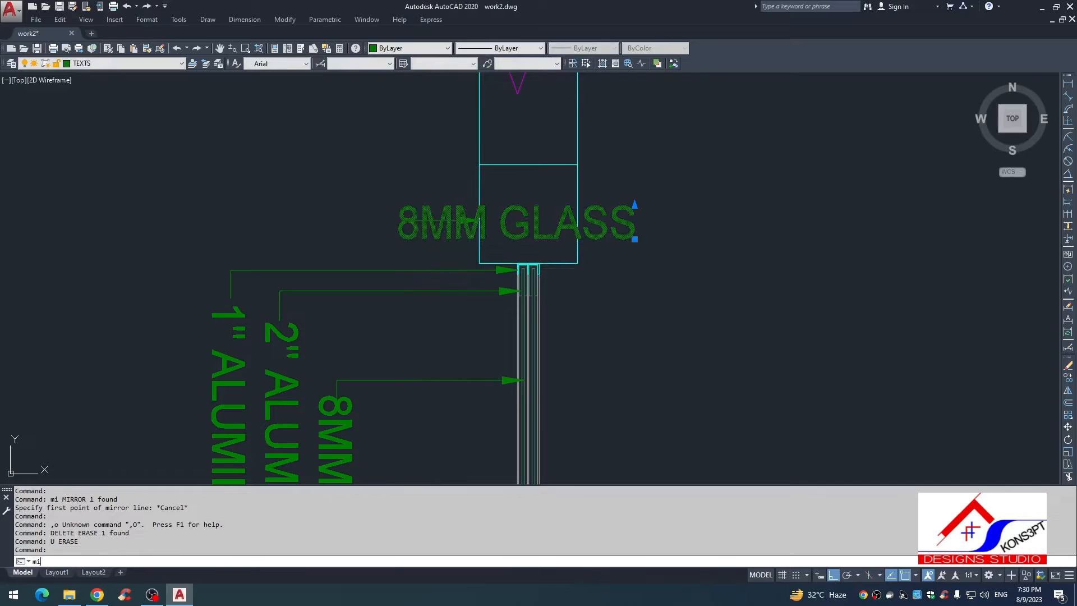
Step: Mirror the horizontal 8MM GLASS text about a vertical line at the lintel leader's free end, erasing the source, and shift it left clear of the leader
key(Return)
click(408, 220)
click(430, 440)
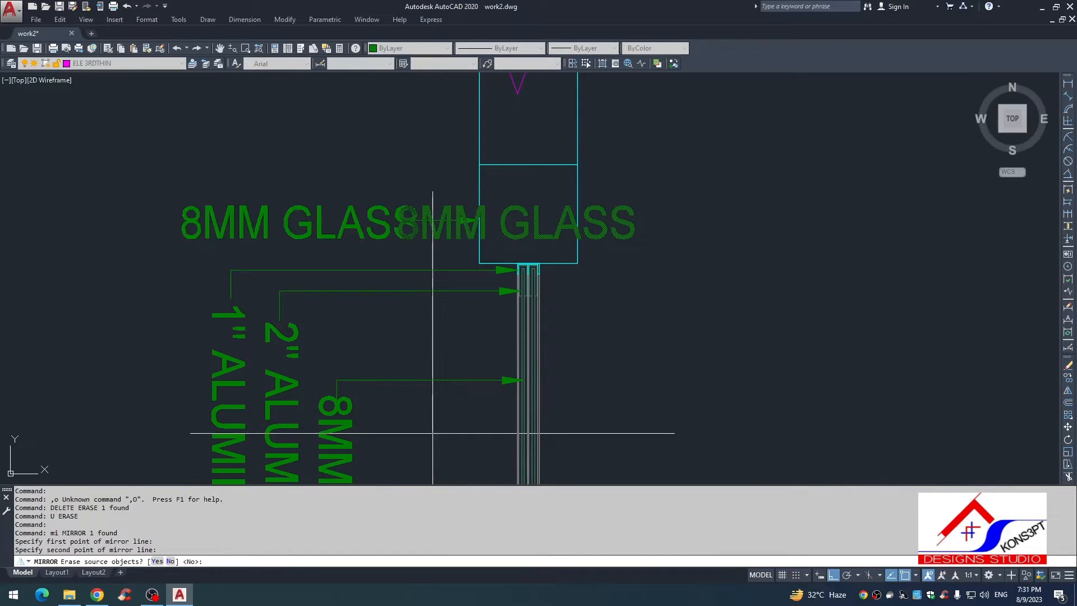
text(y)
key(Return)
text(, m)
click(356, 140)
click(335, 140)
key(Escape)
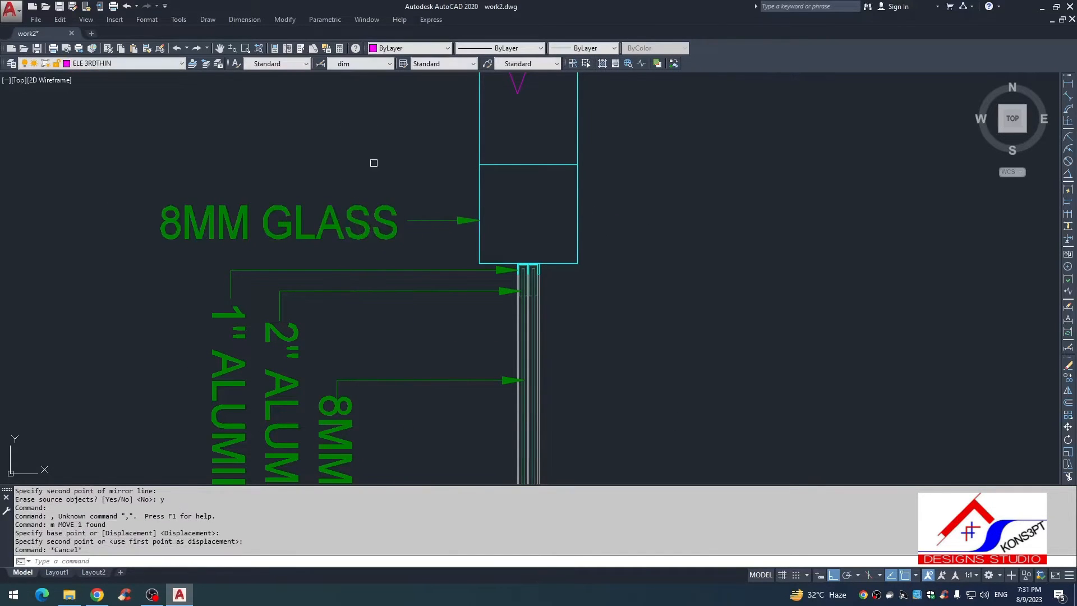
Step: Replace the mirrored 8MM GLASS text beside the lintel with LINTEL BAND in uppercase
middle_drag(372, 164, 476, 192)
click(477, 255)
double_click(473, 261)
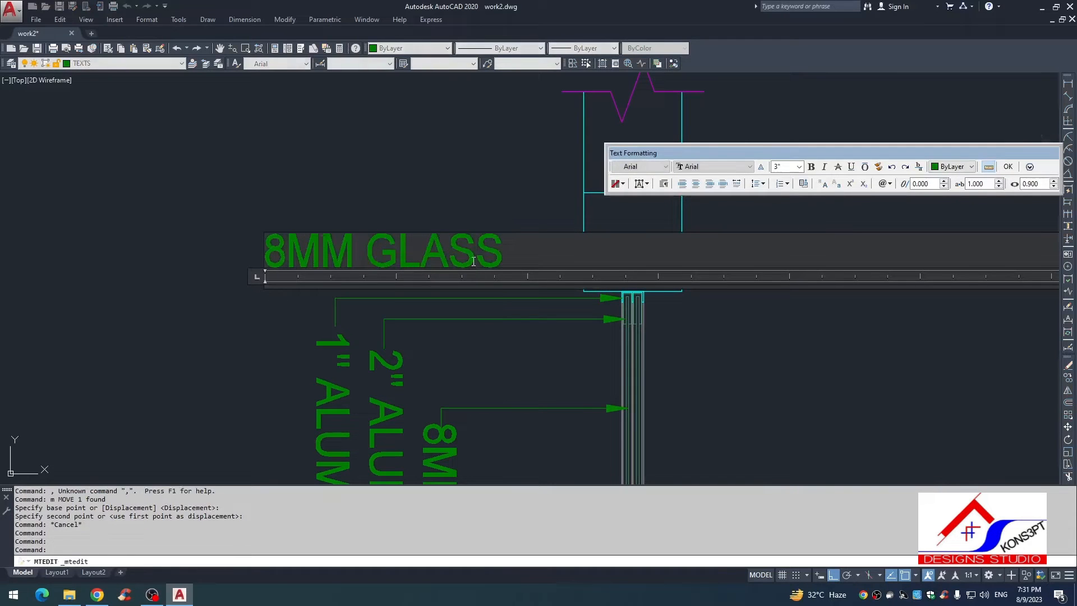
key(ctrl+a)
key(BackSpace)
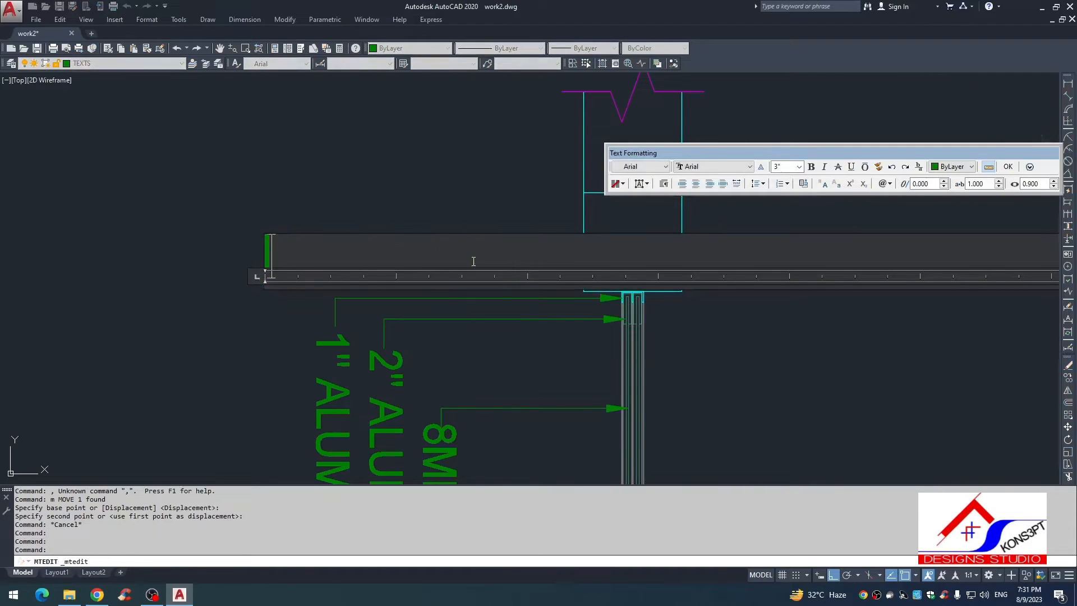
text(lintel band)
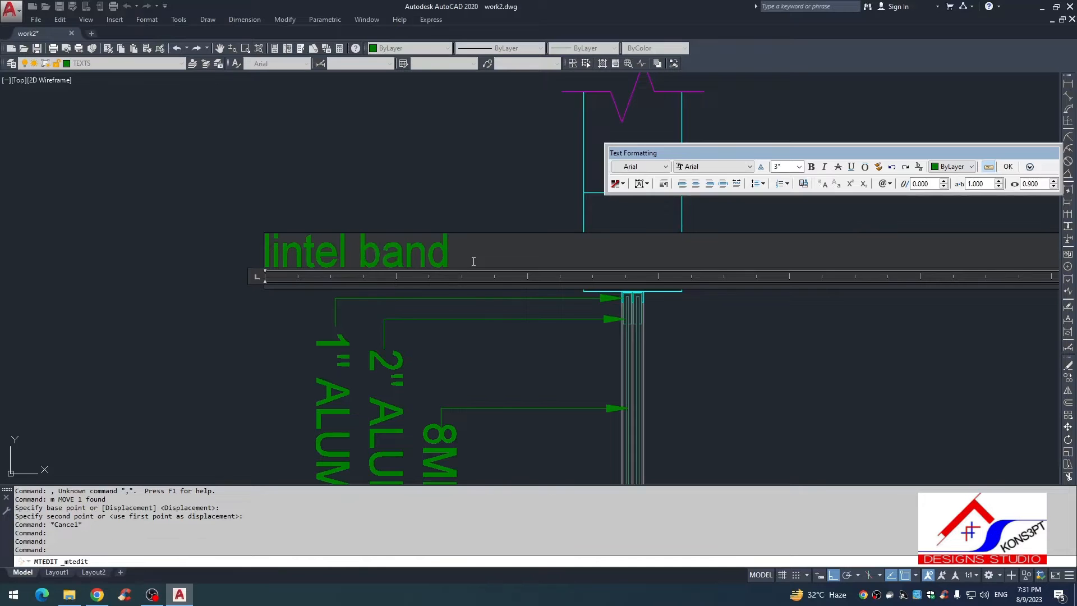
key(ctrl+a)
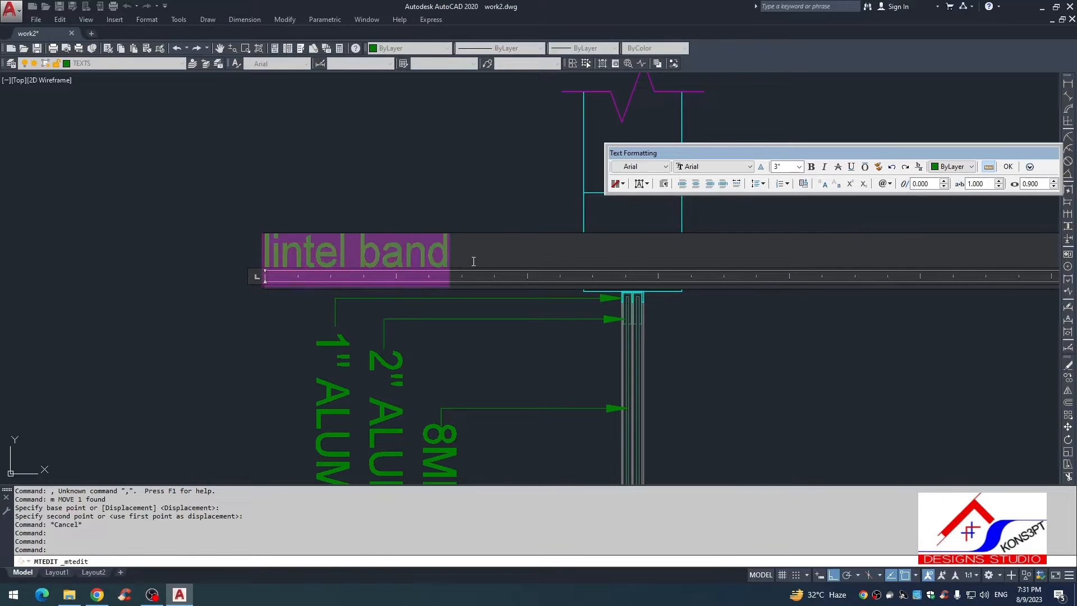
key(ctrl+shift+u)
click(466, 330)
key(Escape)
Step: Move the LINTEL BAND text slightly left so it clears the leader line
click(449, 264)
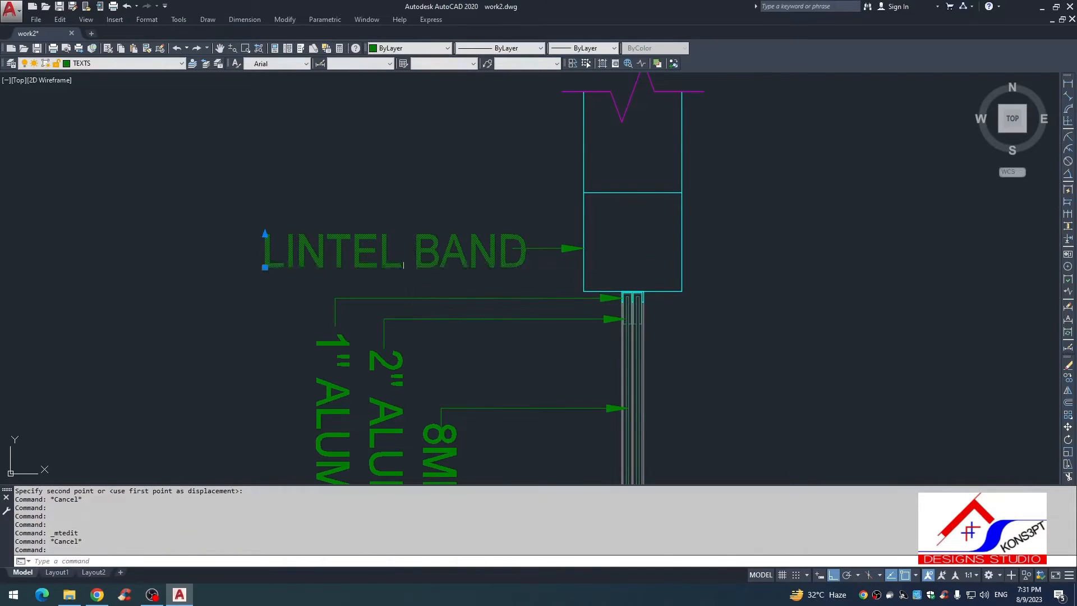
text(, m)
click(442, 164)
click(419, 162)
key(Escape)
Step: Examine the wall section from the lintel notes down to the window sill and ground line
scroll(445, 273, down, 6)
middle_drag(450, 323, 428, 216)
key(Escape)
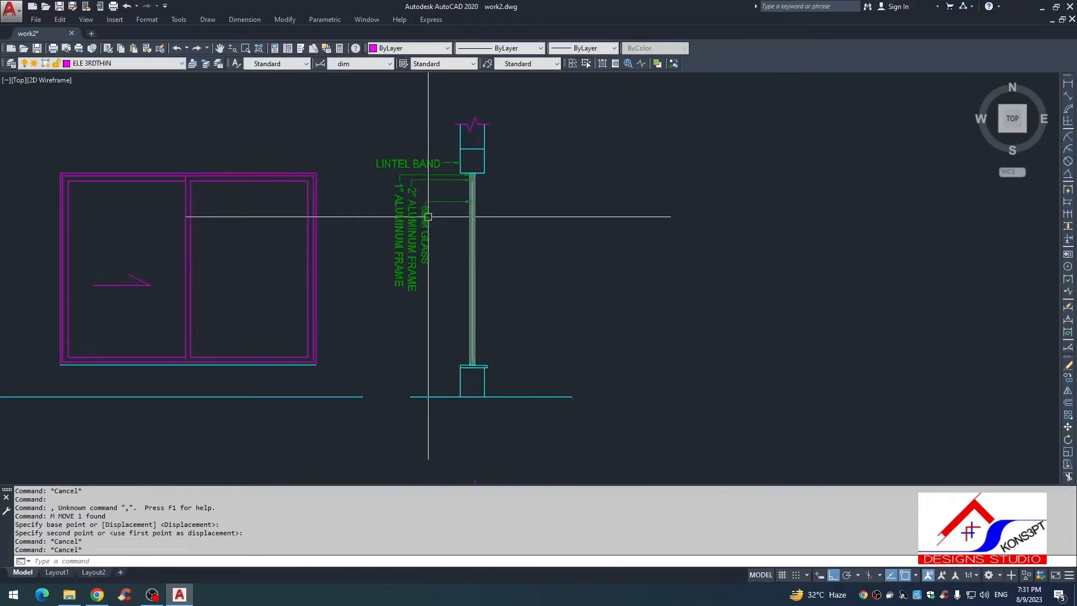
key(Escape)
middle_drag(444, 274, 445, 240)
scroll(452, 275, up, 6)
scroll(487, 312, down, 5)
scroll(488, 313, up, 5)
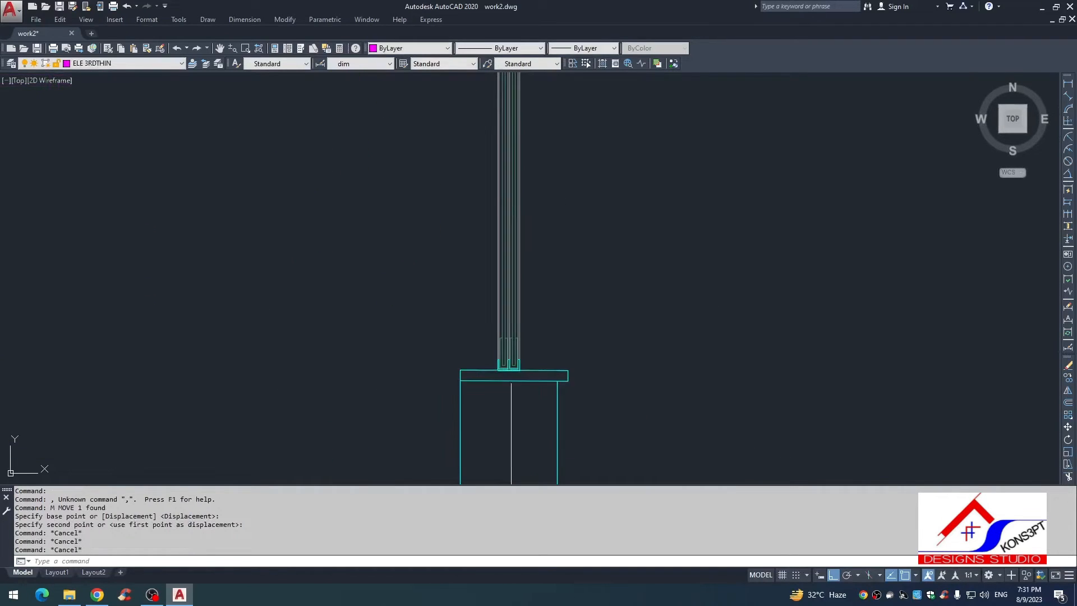
scroll(515, 363, down, 3)
scroll(457, 312, down, 2)
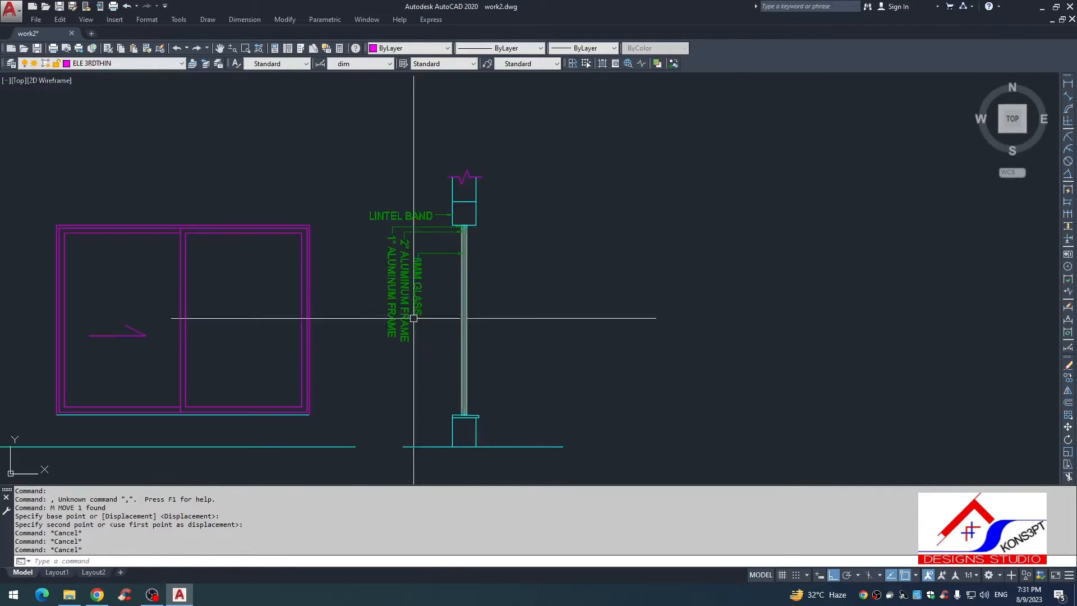
scroll(408, 240, up, 4)
scroll(443, 225, down, 6)
scroll(442, 225, up, 4)
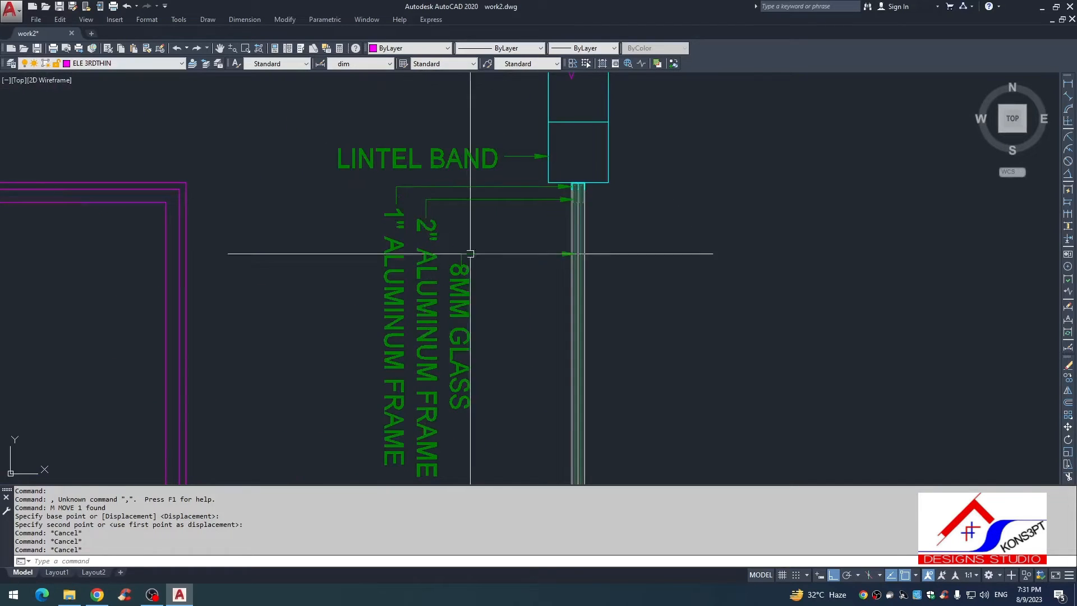
scroll(515, 158, up, 6)
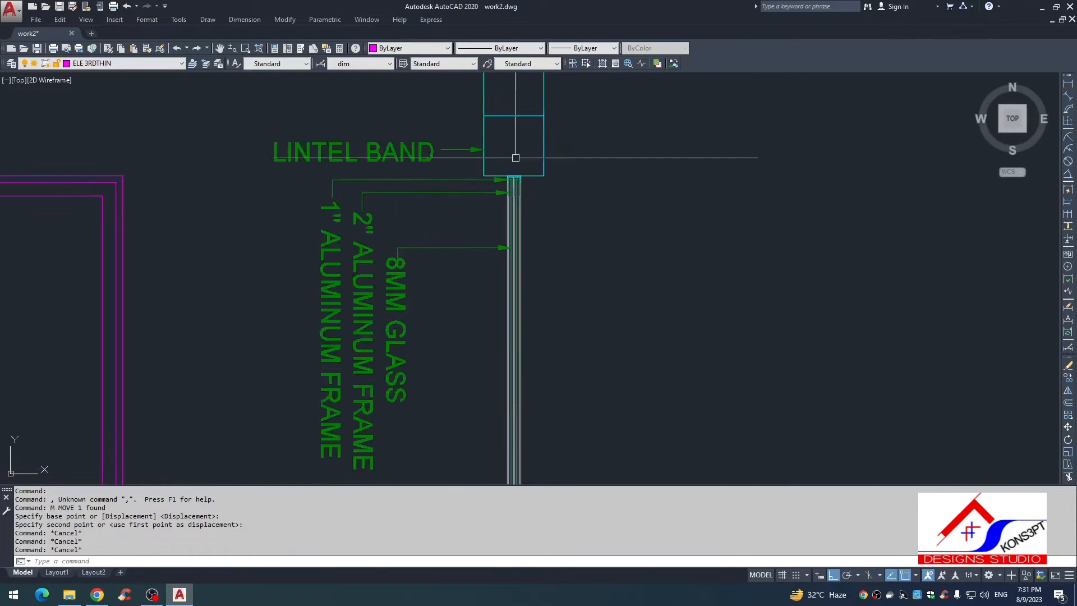
scroll(524, 283, down, 5)
middle_drag(527, 315, 494, 111)
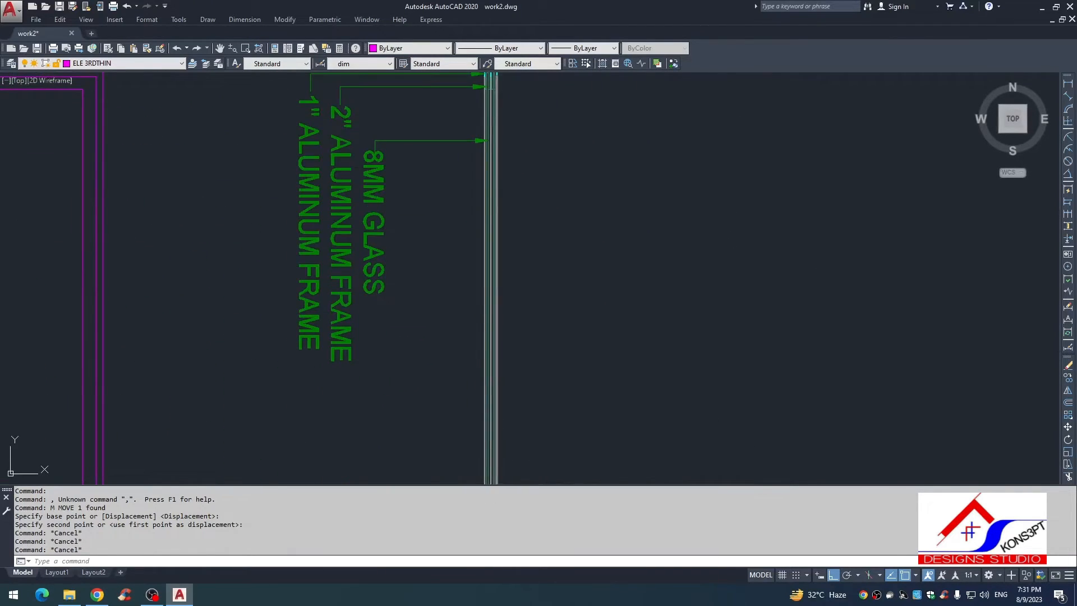
middle_drag(494, 356, 480, 172)
scroll(469, 366, up, 4)
scroll(481, 355, down, 5)
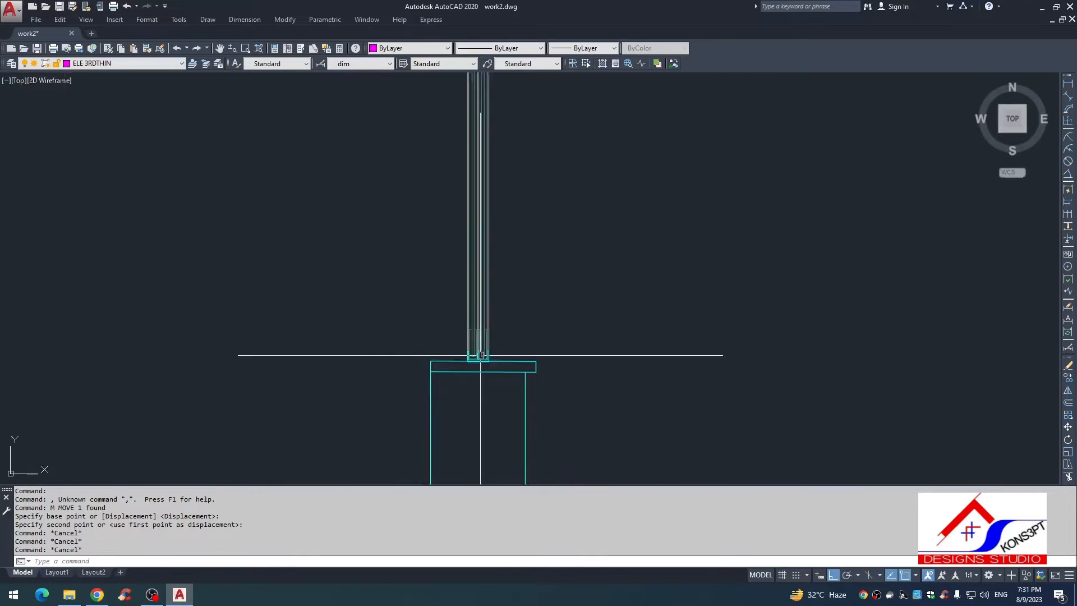
scroll(474, 351, up, 5)
Step: Draw an angled quick leader with a short horizontal landing, pointing to the sill's top face outside the window, without text
text(le)
key(Return)
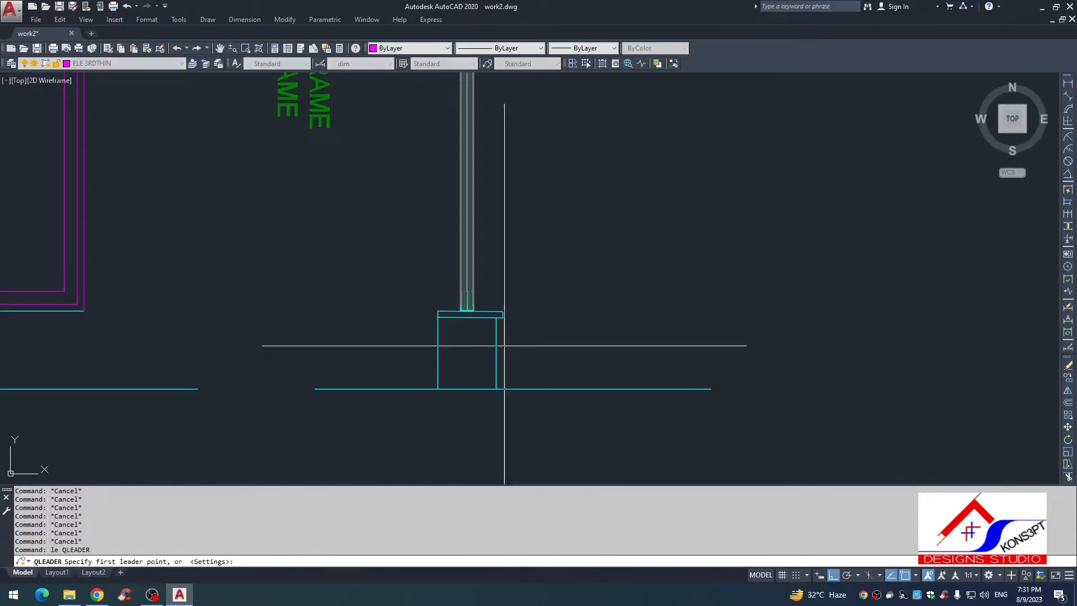
scroll(499, 345, up, 6)
click(443, 235)
middle_drag(508, 169, 495, 256)
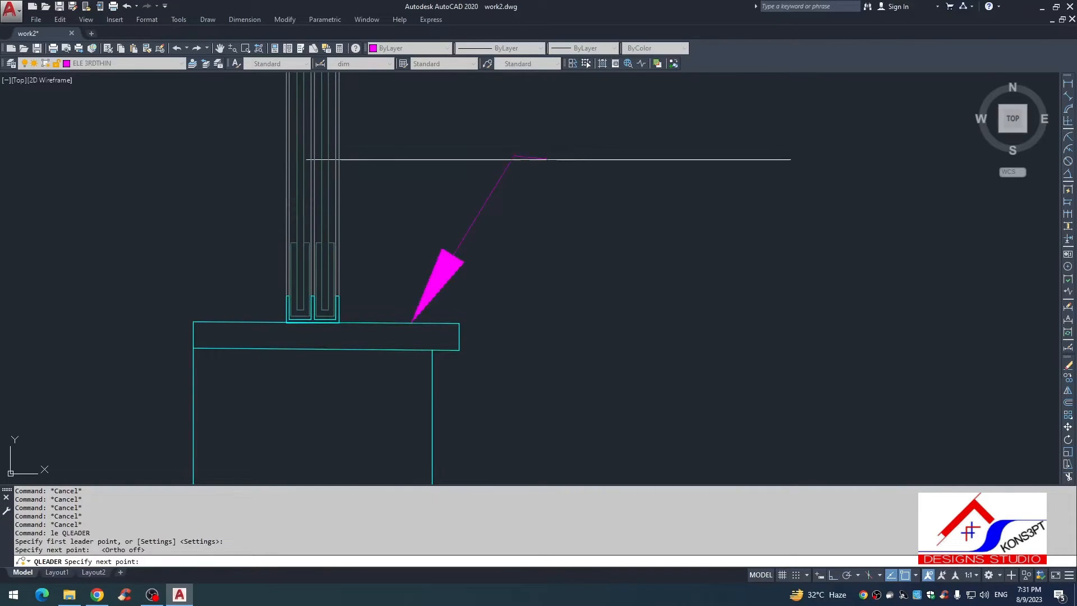
key(Escape)
key(Escape)
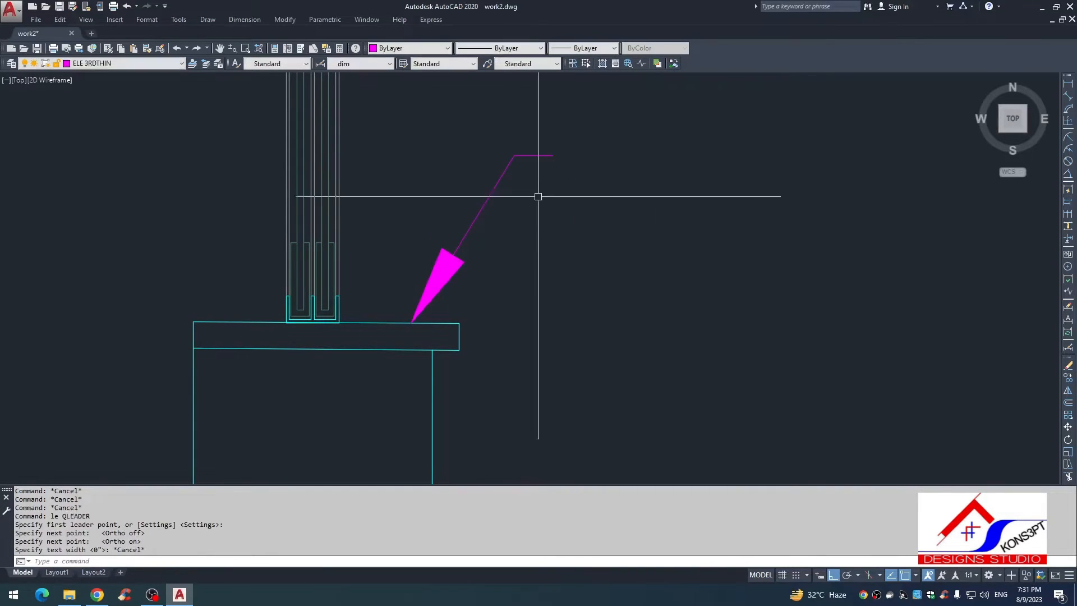
Step: Match the new sill leader's properties to the existing 8MM GLASS leader
scroll(489, 165, down, 5)
key(Escape)
text(ma)
key(Return)
click(499, 137)
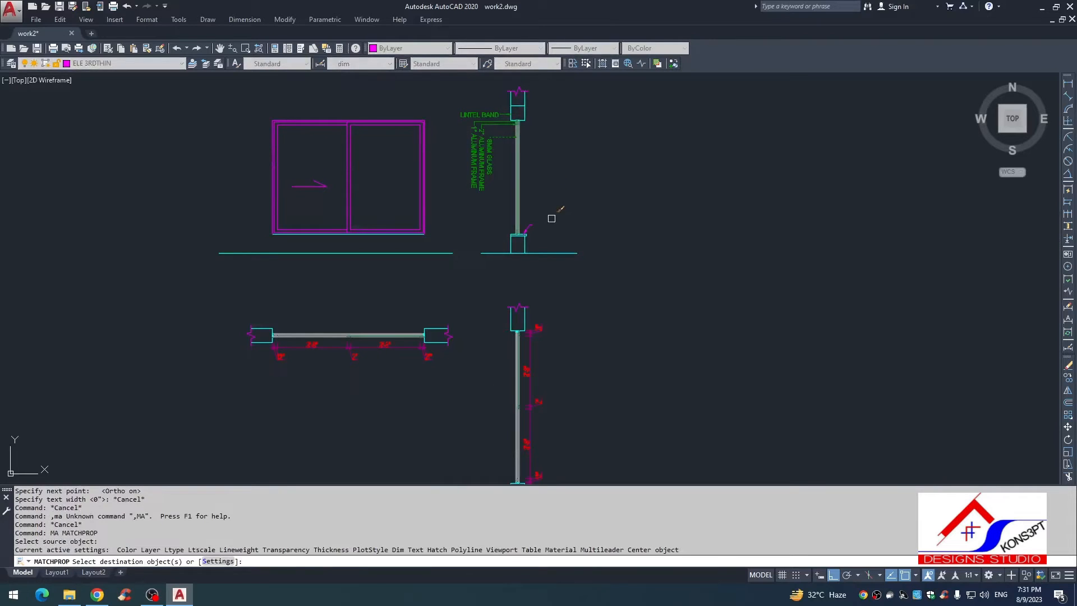
click(550, 219)
click(527, 230)
key(Escape)
Step: Copy the LINTEL BAND text down to the free end of the sill leader
scroll(485, 115, up, 4)
click(500, 113)
text(co)
key(Return)
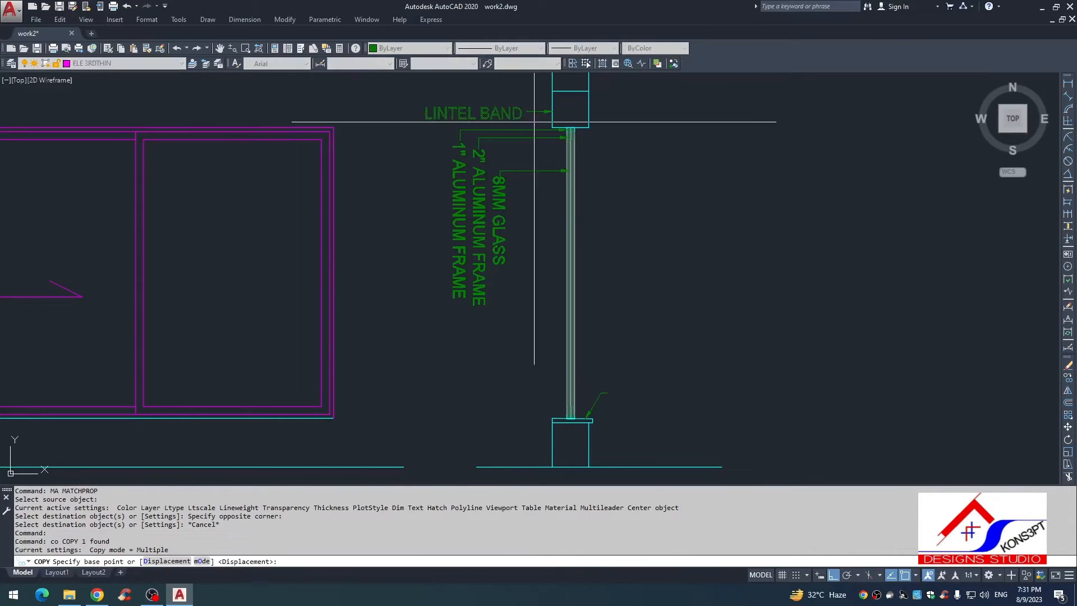
click(500, 114)
middle_drag(688, 420, 585, 271)
click(498, 246)
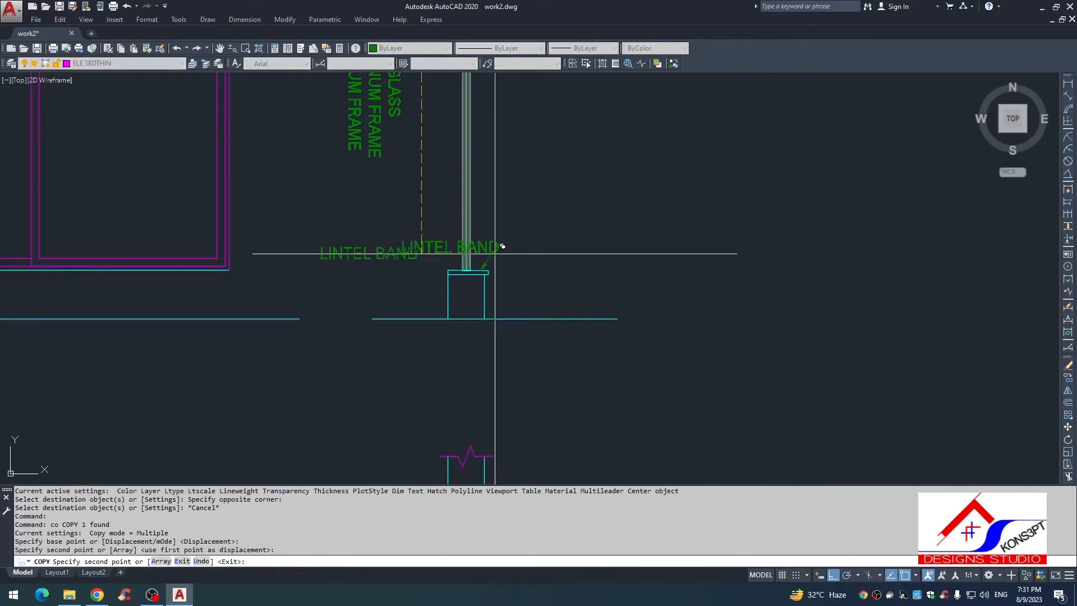
key(Escape)
Step: Mirror the copied LINTEL BAND text to the right of the sill leader about a vertical line, erasing the source
click(500, 247)
text(mi)
key(Return)
click(502, 246)
click(510, 78)
text(y)
key(Return)
text(y)
key(Return)
Step: Replace the mirrored text with WINDOW SILL and move it right, clear of the sill leader
double_click(550, 250)
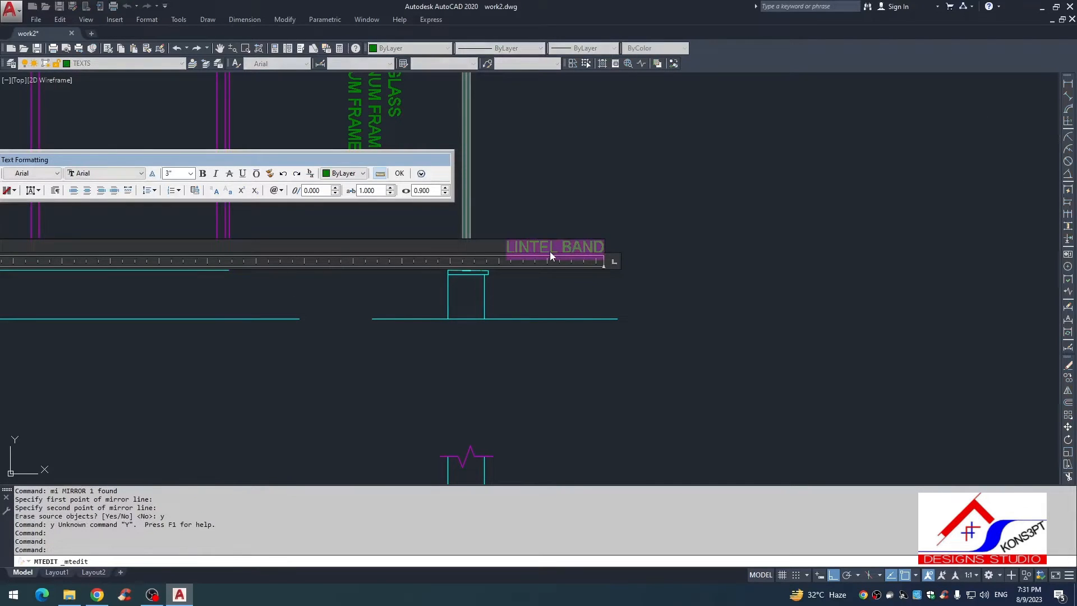
text(wind)
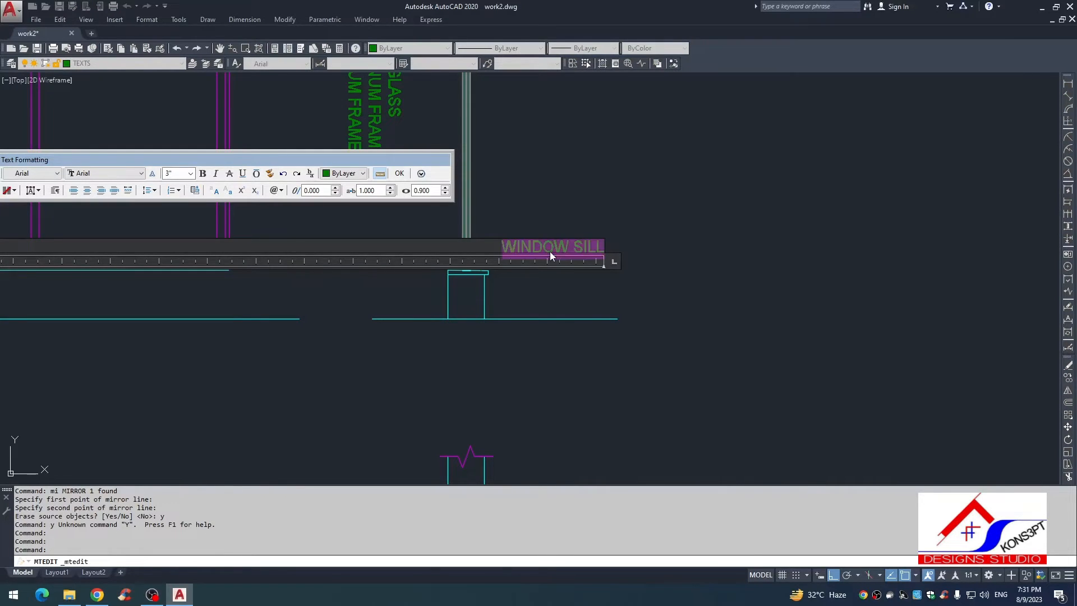
key(Escape)
text(m)
click(550, 284)
click(559, 284)
key(Escape)
key(Escape)
Step: Move the WINDOW SILL text left, closer to the free end of its leader
scroll(538, 238, up, 4)
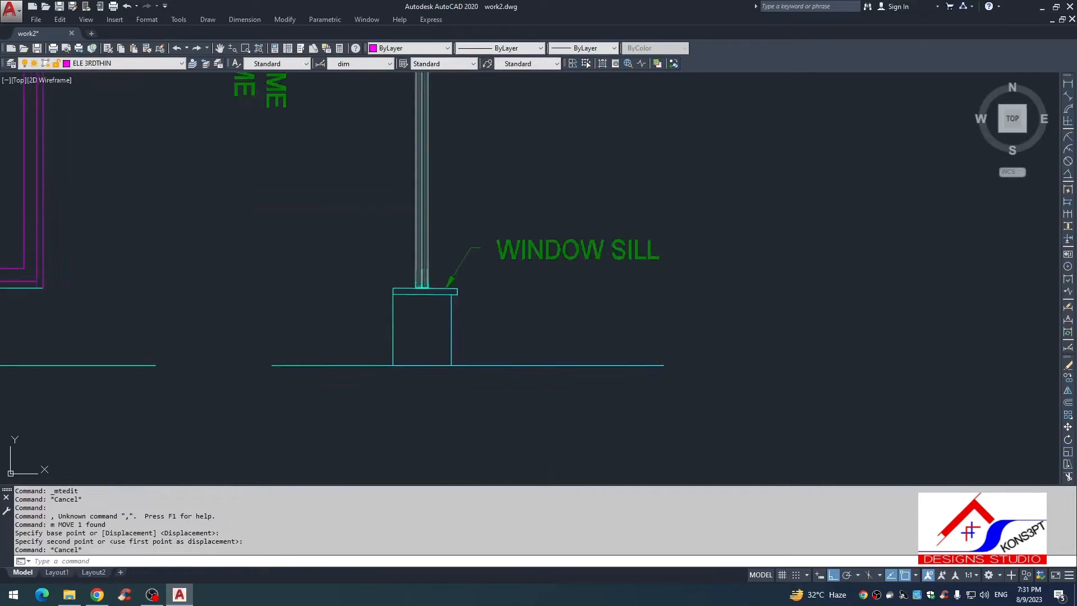
click(550, 198)
click(457, 291)
text(, m)
click(500, 327)
click(480, 327)
key(Escape)
click(487, 224)
click(407, 273)
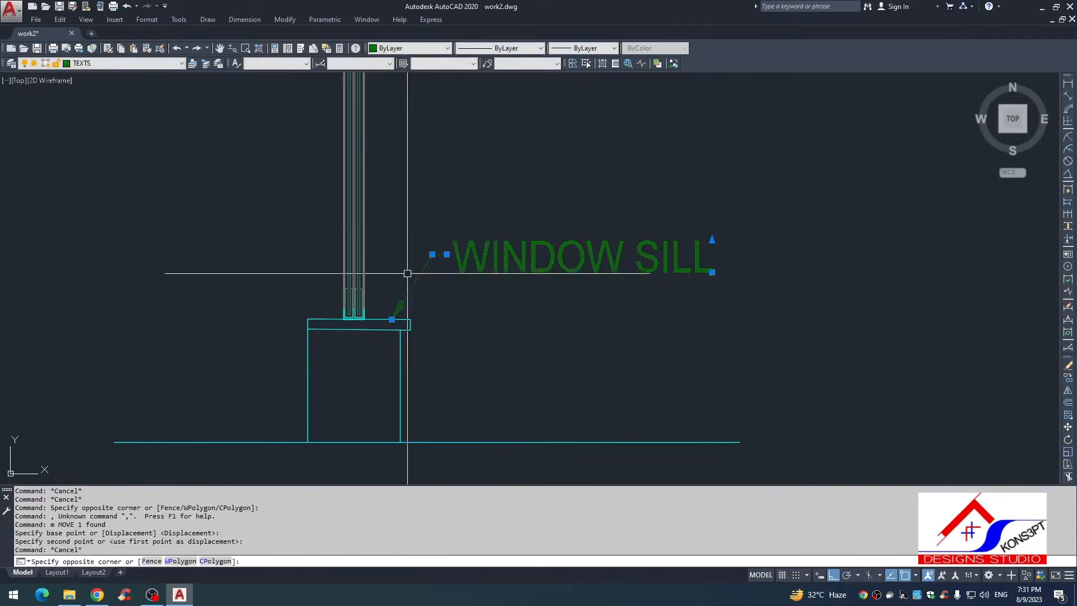
text(vo)
key(Escape)
click(428, 250)
click(467, 225)
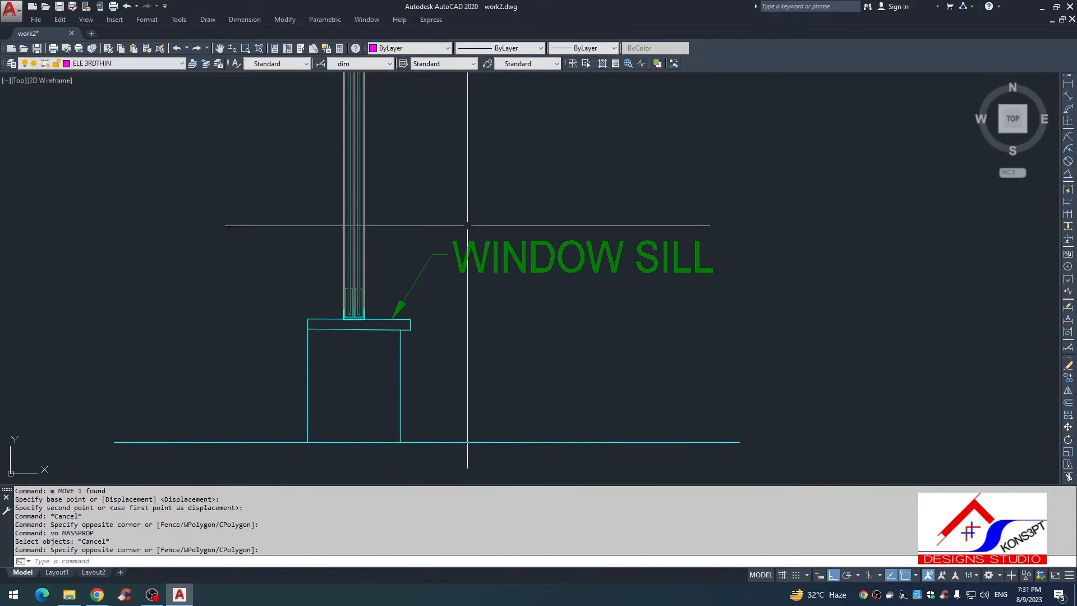
click(466, 224)
click(432, 307)
key(Escape)
click(518, 207)
click(416, 280)
text(v)
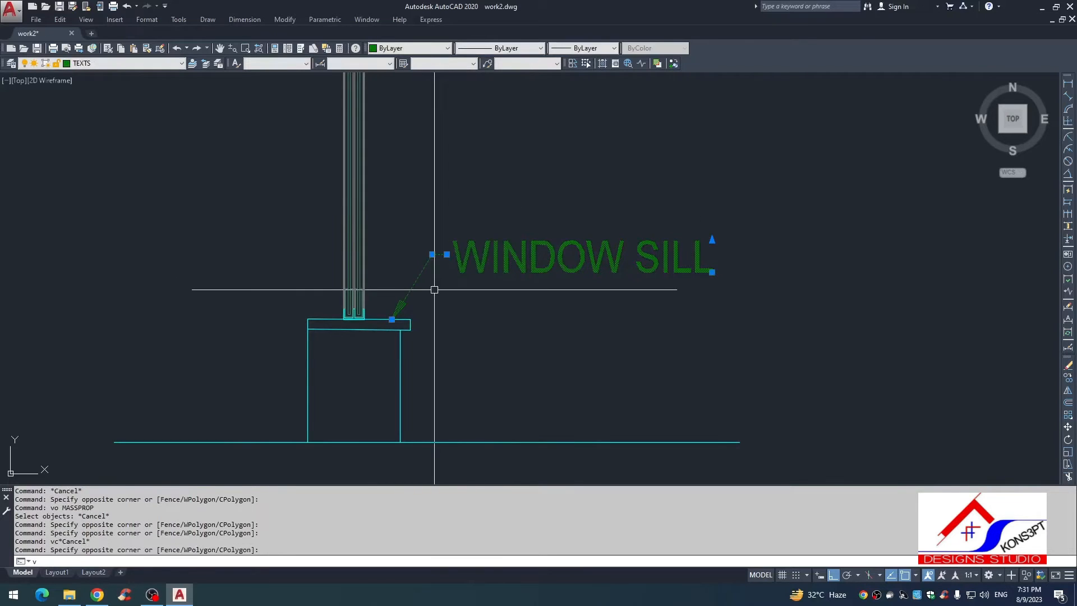
text(o)
key(Escape)
Step: Copy the WINDOW SILL text with its leader so the arrow points to the ground line right of the wall
click(486, 228)
click(412, 291)
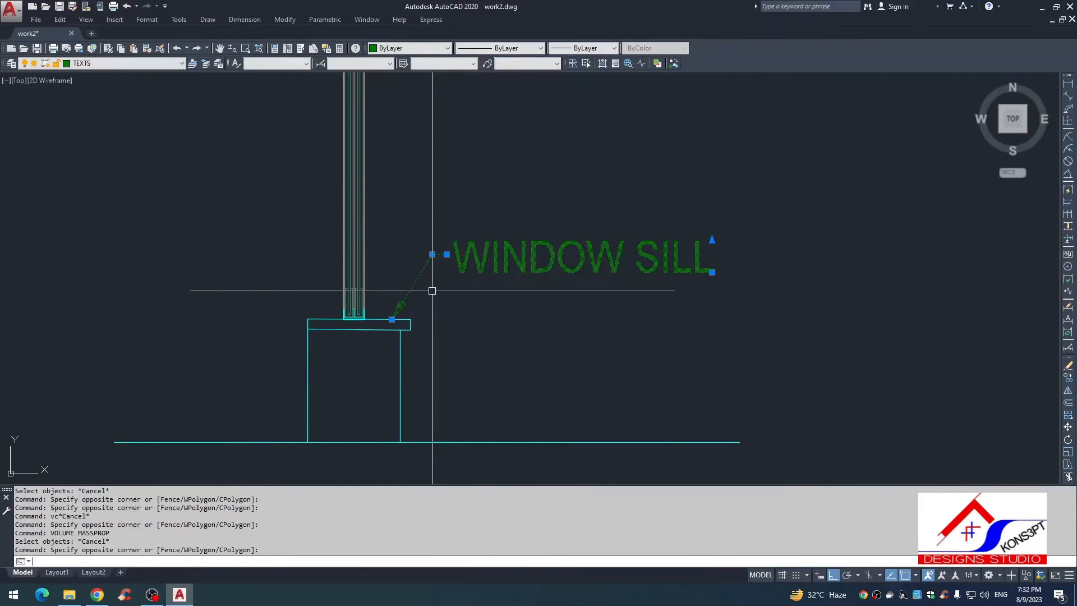
text(co)
key(space)
click(391, 320)
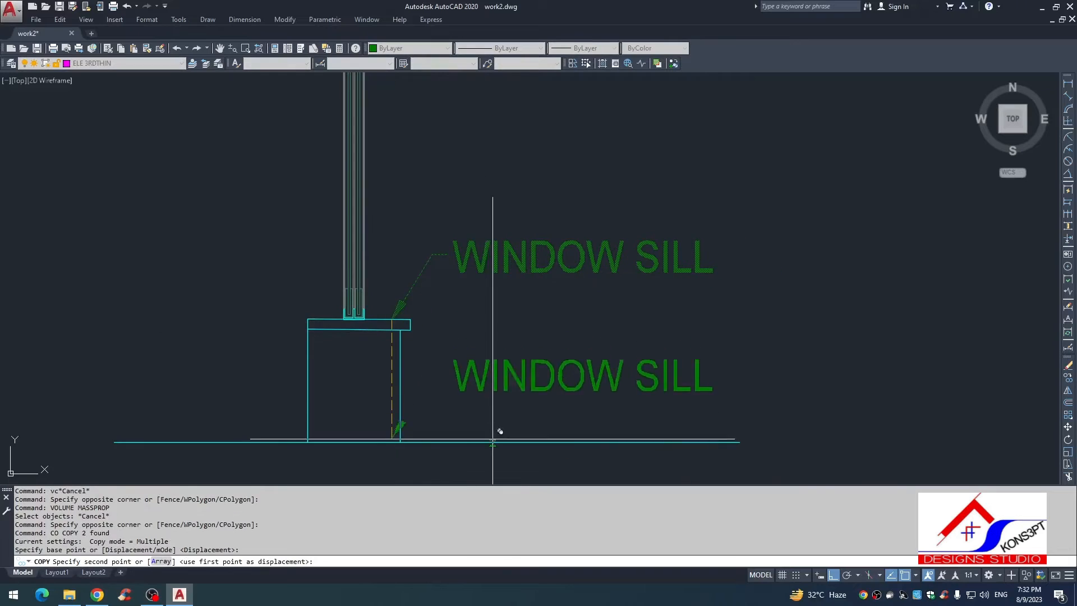
click(494, 441)
key(Escape)
Step: Replace the copied WINDOW SILL text above the ground line with F.F.L. in capitals
double_click(617, 376)
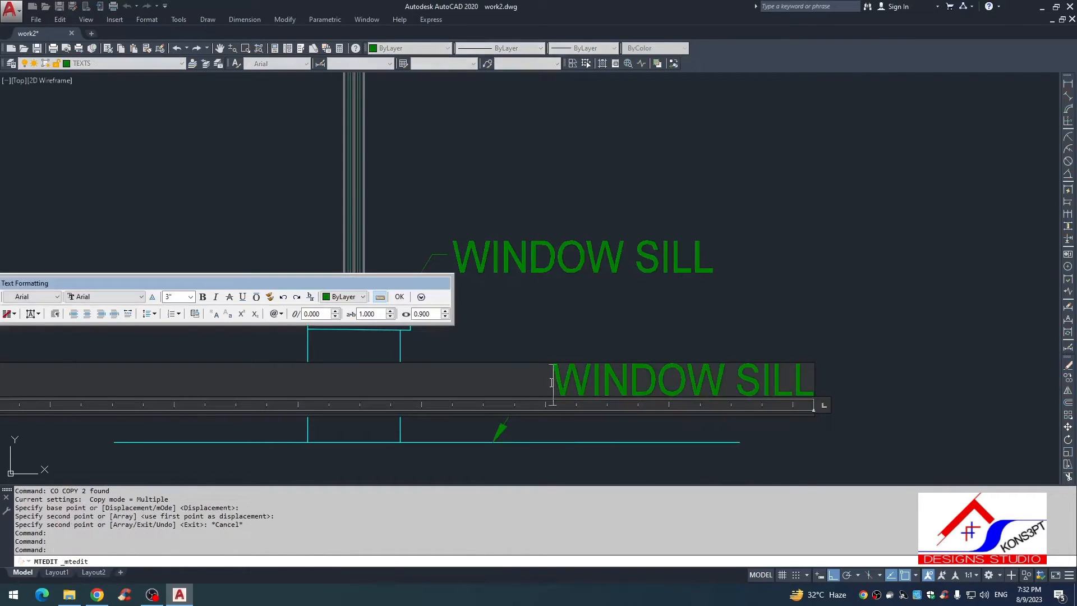
key(ctrl+a)
text(f.fd)
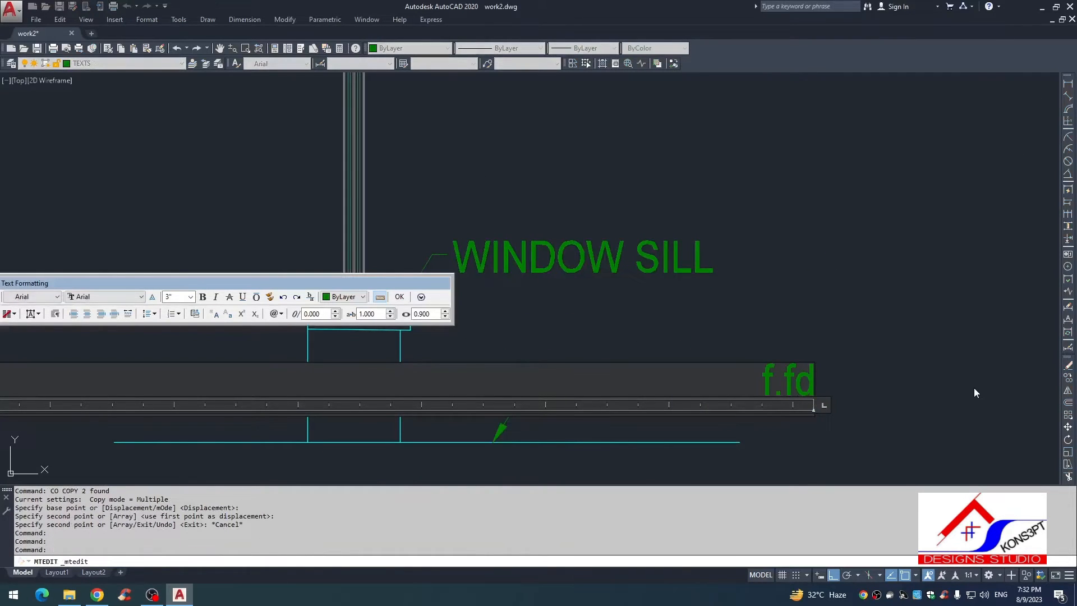
key(BackSpace)
text(.l.)
key(ctrl+a)
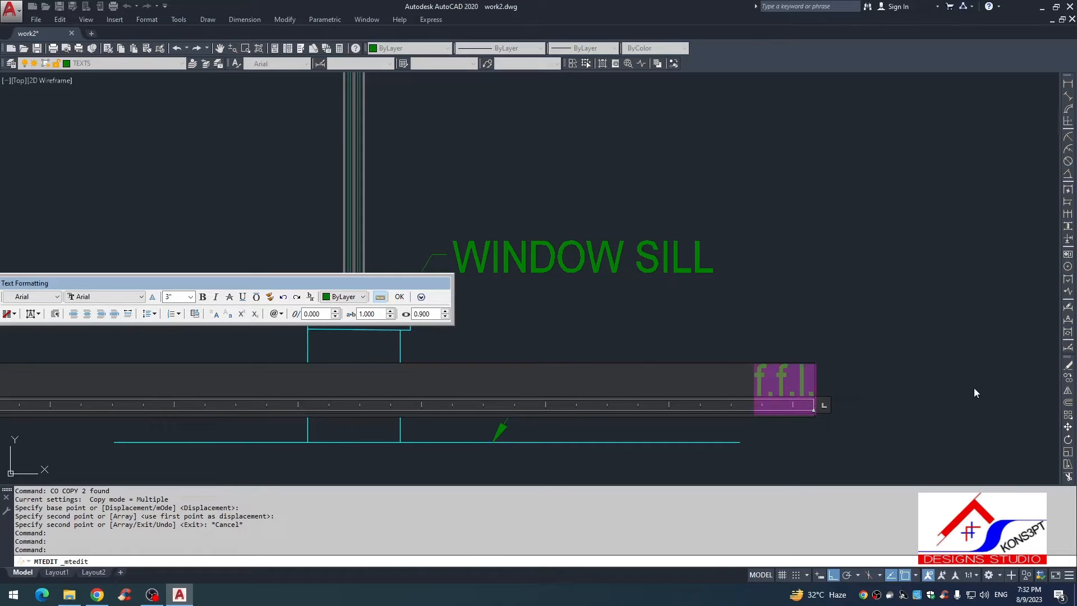
key(ctrl+shift+u)
key(Escape)
Step: Move the F.F.L. text left to the free end of the ground-line leader
click(824, 373)
click(750, 385)
text(, )
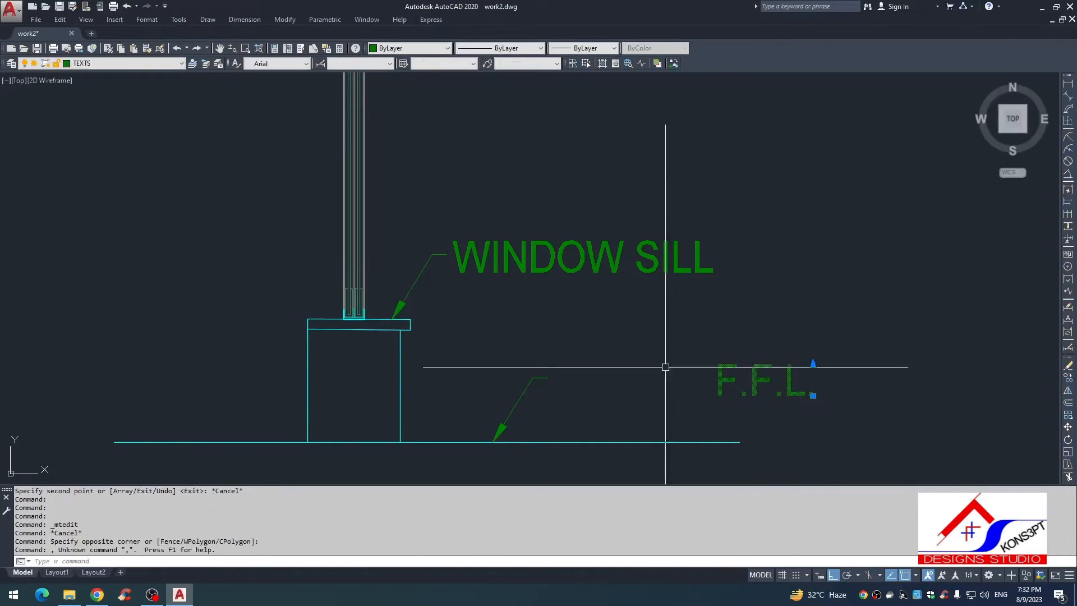
text(m)
click(723, 318)
click(563, 325)
key(Escape)
scroll(612, 336, down, 4)
key(Escape)
key(Escape)
scroll(548, 287, up, 2)
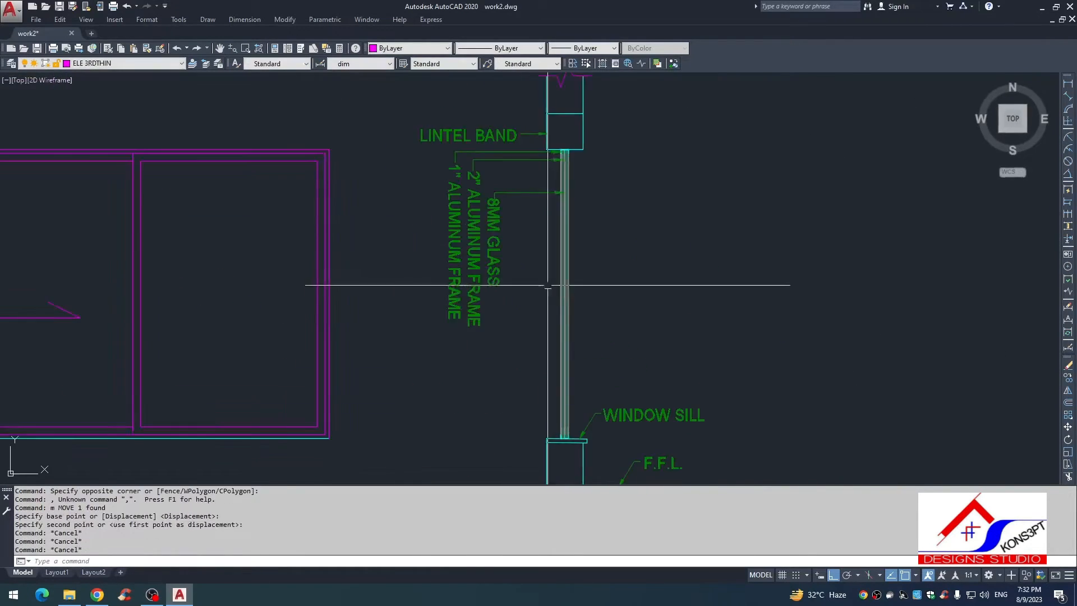
Step: Stretch the lintel band, aluminum frame and glass notes with their leaders left, farther from the wall section
key(Escape)
key(Escape)
scroll(548, 284, down, 2)
scroll(573, 296, up, 1)
scroll(539, 219, down, 1)
key(Escape)
scroll(528, 209, up, 2)
text(s)
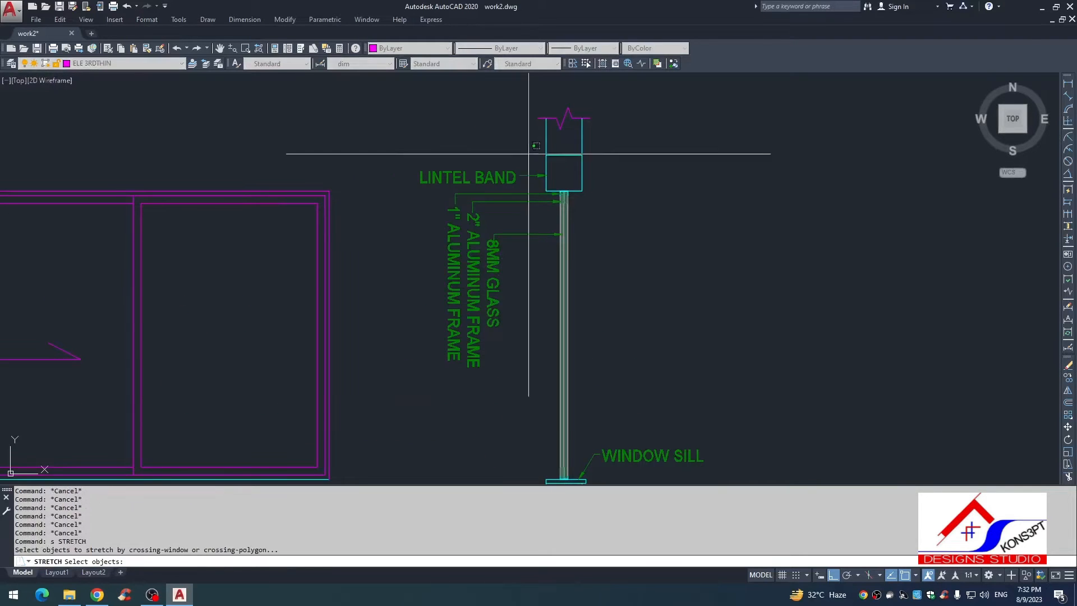
click(533, 163)
click(414, 362)
key(Return)
click(427, 404)
key(Escape)
scroll(504, 376, down, 2)
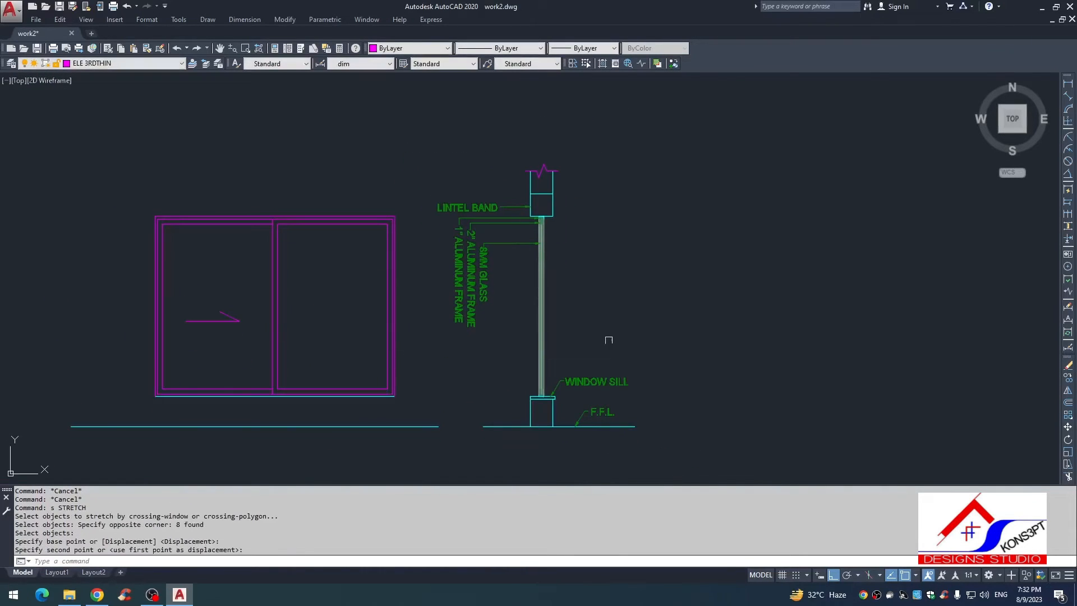
Step: Add a vertical linear dimension from the sill top to the floor line, left of the wall section
text(dli)
key(Return)
scroll(532, 408, up, 5)
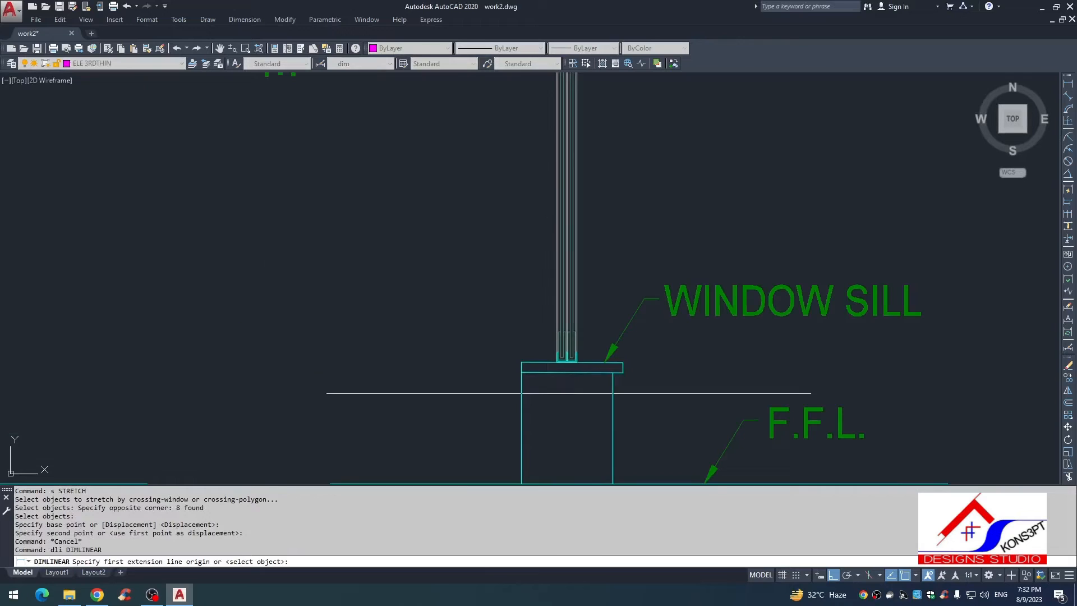
click(534, 363)
scroll(530, 363, down, 2)
click(527, 362)
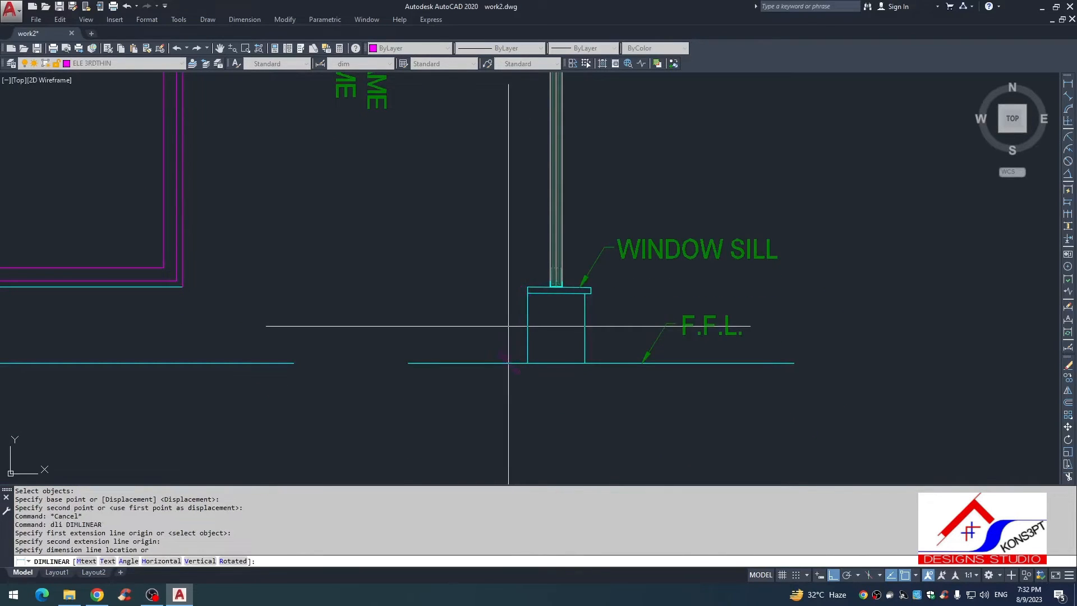
click(501, 325)
key(Escape)
Step: Match the new sill-height dimension's properties to the existing dimension in the lower drawing
scroll(552, 362, down, 8)
text(ma)
key(space)
scroll(543, 419, up, 2)
click(565, 406)
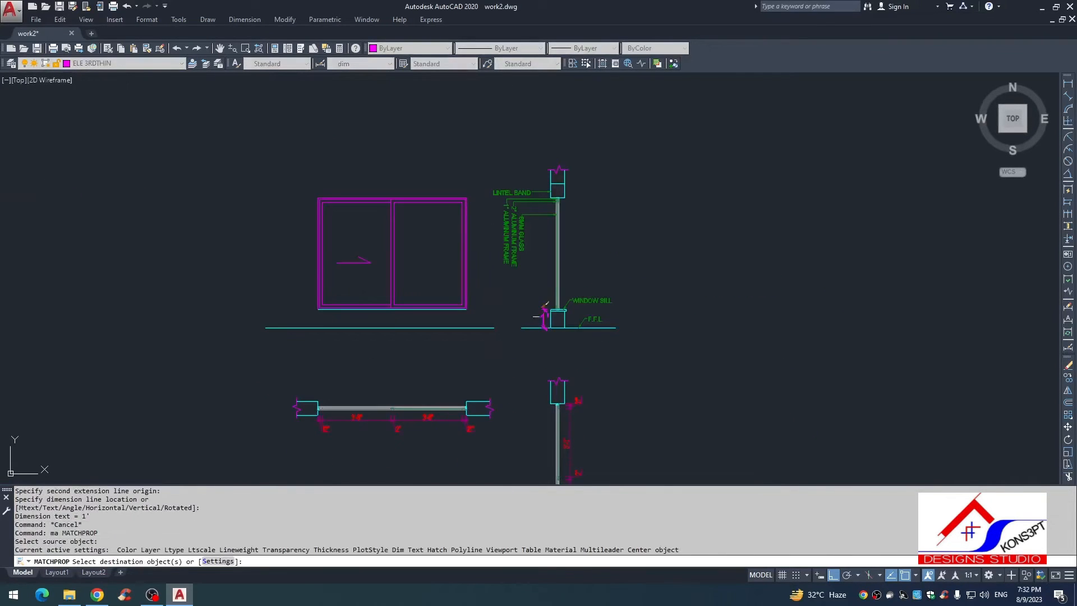
click(544, 311)
key(Escape)
Step: Continue the sill-height dimension up to the lintel band's underside and on to its top
text(dco)
key(Return)
scroll(540, 272, up, 6)
key(Return)
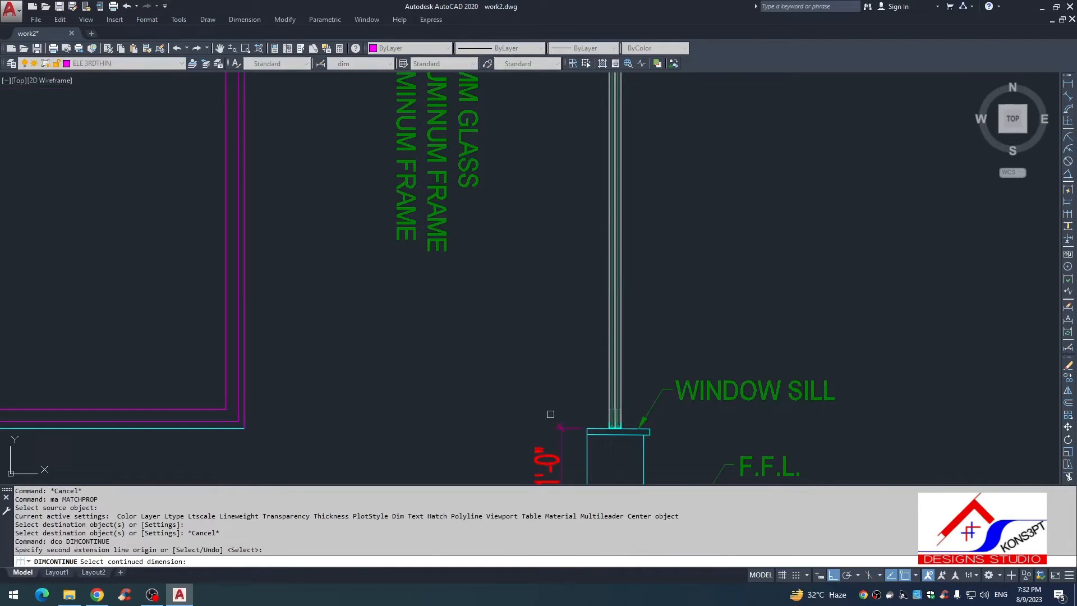
click(563, 427)
scroll(569, 225, down, 4)
scroll(553, 235, up, 6)
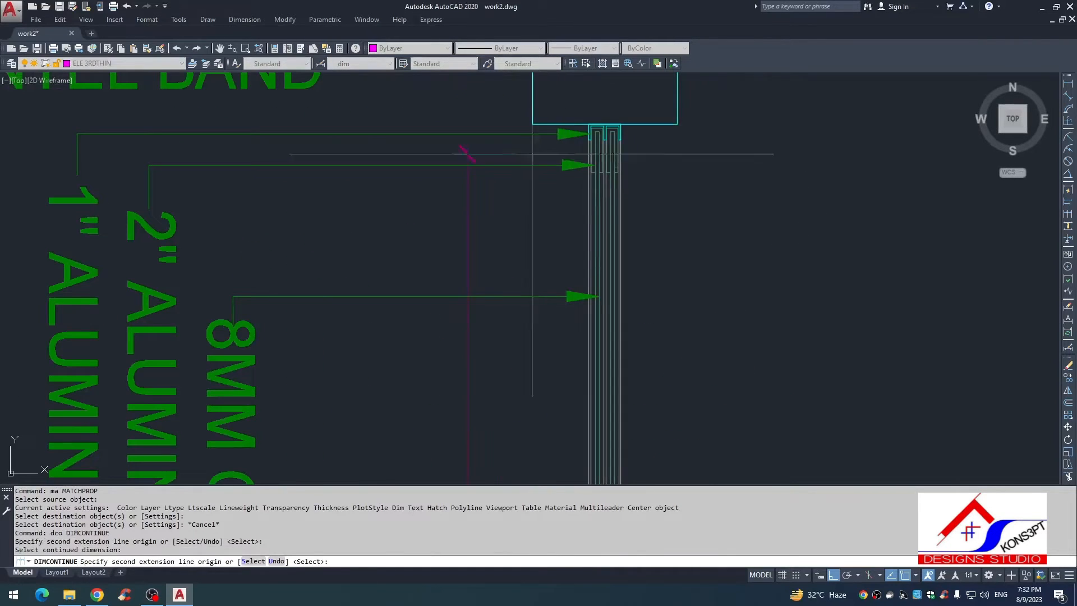
click(532, 123)
scroll(500, 231, down, 4)
scroll(507, 226, up, 2)
key(Escape)
scroll(516, 223, down, 4)
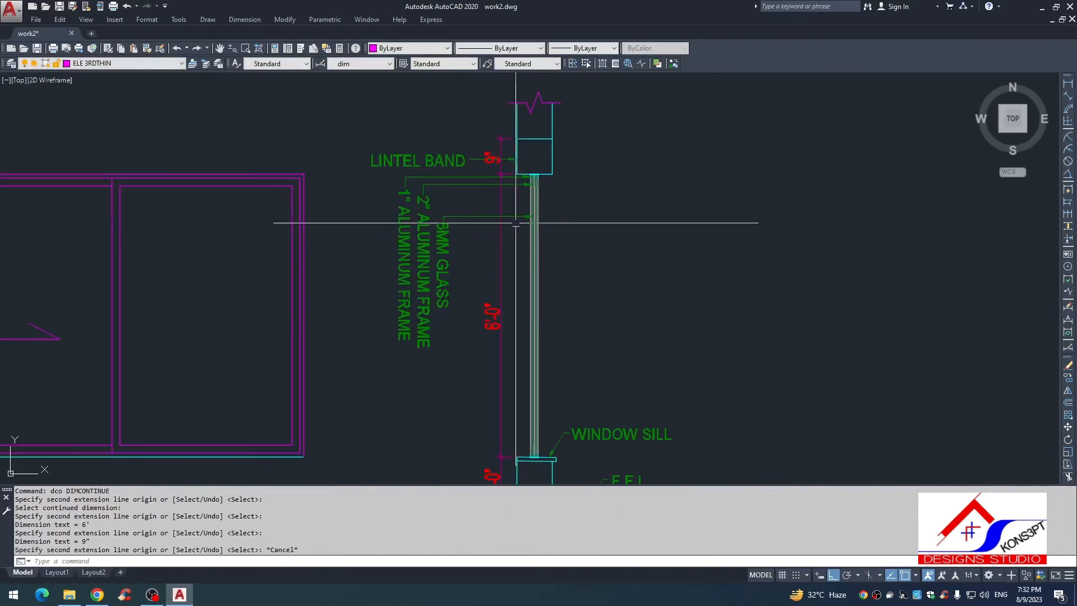
Step: Move the LINTEL BAND text and its leader straight up slightly, clear of the lintel dimension text
key(Escape)
scroll(483, 174, up, 4)
click(522, 233)
click(478, 266)
text(,)
key(Return)
text(m)
key(Return)
click(465, 193)
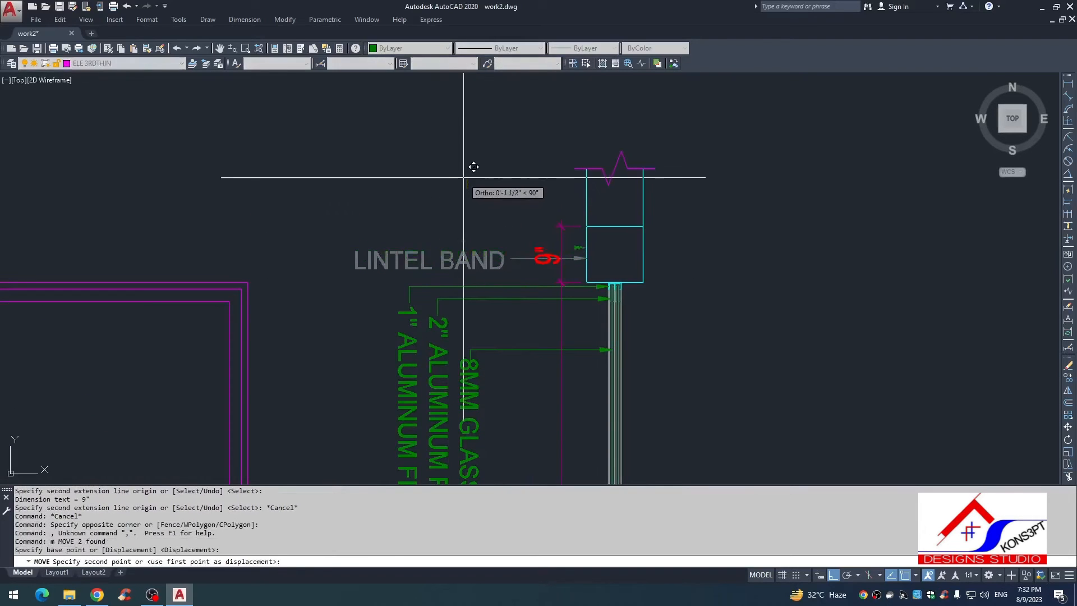
click(464, 171)
key(Escape)
scroll(471, 208, down, 2)
key(Escape)
key(Escape)
scroll(499, 208, down, 2)
scroll(524, 212, up, 2)
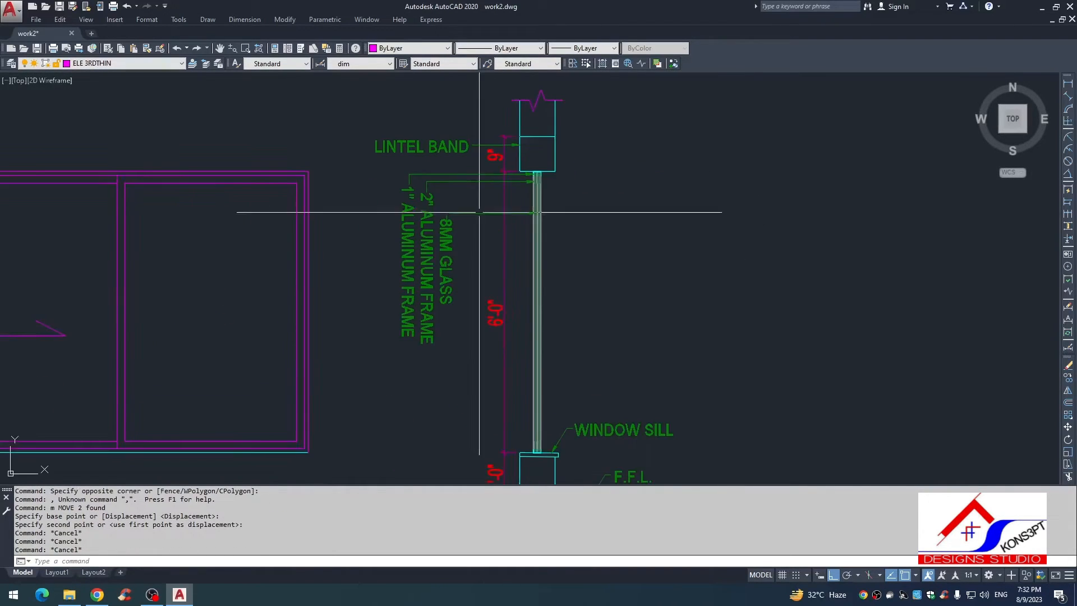
Step: Move the 8MM GLASS text slightly down from its leader
click(449, 207)
click(427, 254)
text(, m)
click(447, 279)
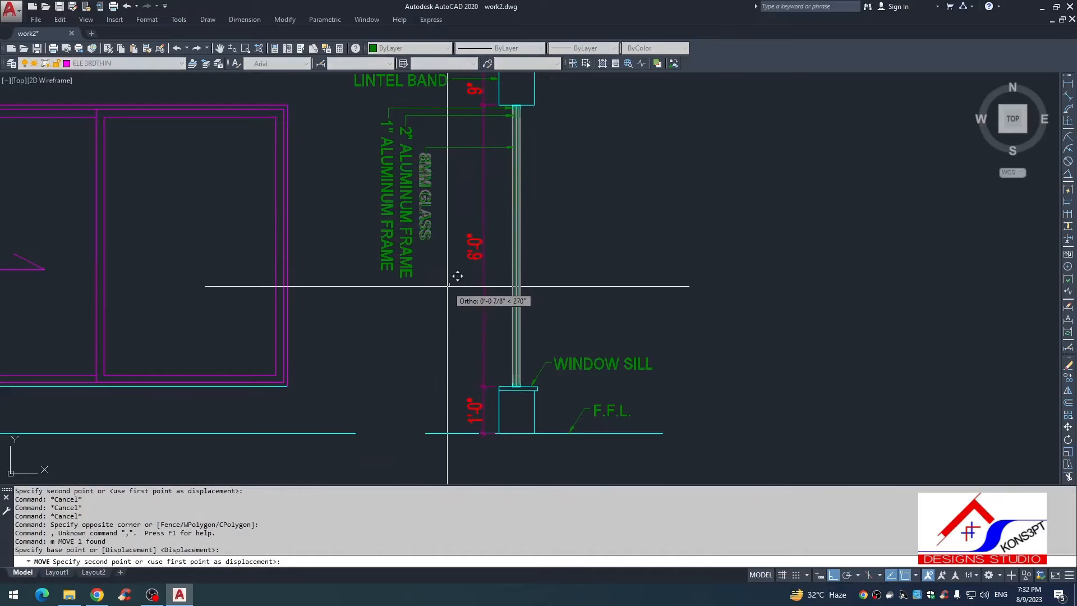
click(447, 287)
key(Escape)
key(Escape)
scroll(513, 358, down, 2)
middle_drag(610, 392, 609, 308)
key(Escape)
key(Escape)
scroll(570, 314, up, 2)
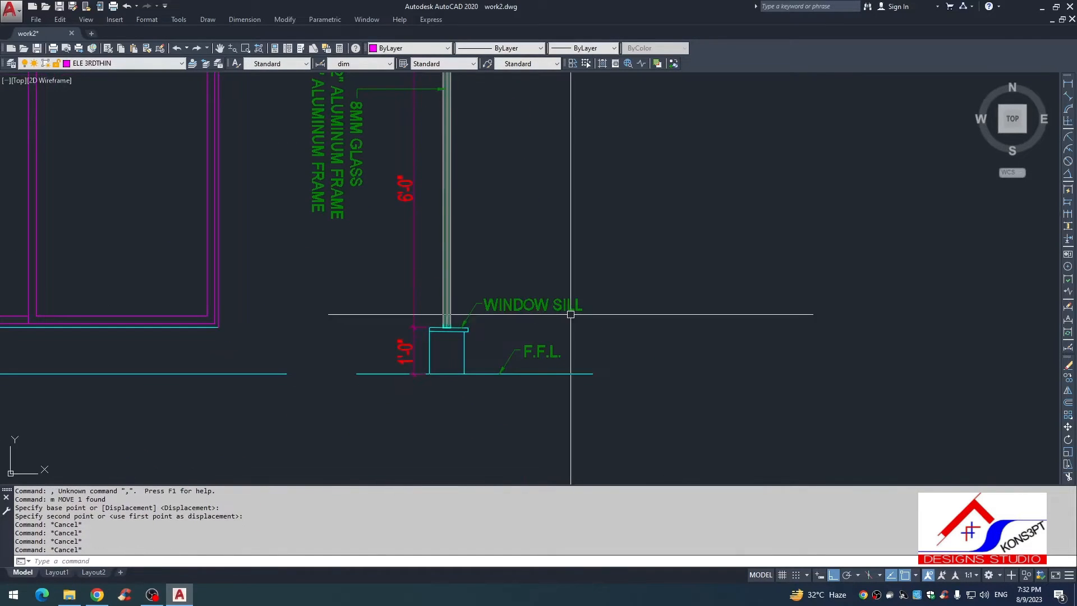
text(s)
key(Return)
scroll(565, 269, up, 2)
click(649, 224)
click(423, 412)
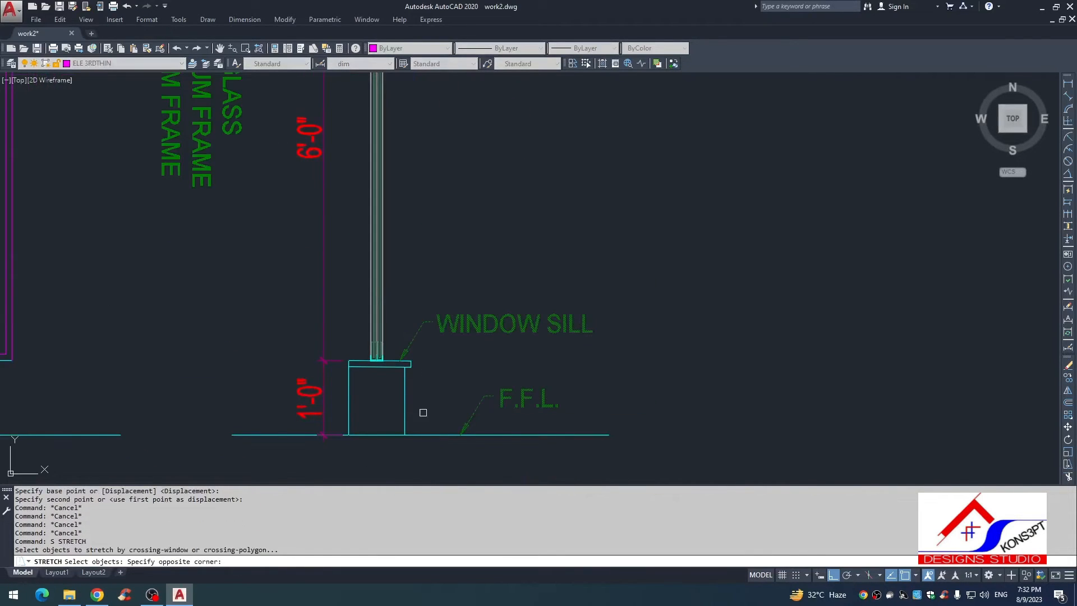
key(Escape)
Step: Stretch the WINDOW SILL text and its leader's free end to the right, away from the wall
key(space)
click(632, 267)
click(427, 349)
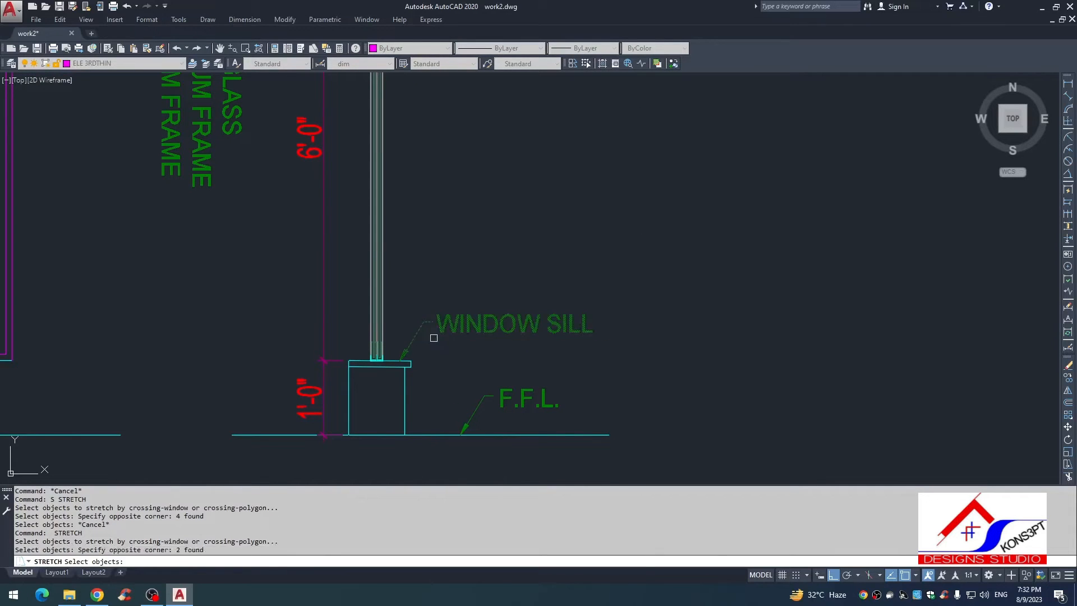
key(space)
click(550, 225)
click(581, 226)
key(Escape)
Step: Add a vertical linear dimension from the sill top to the floor line, right of the wall section
text(dli)
key(Return)
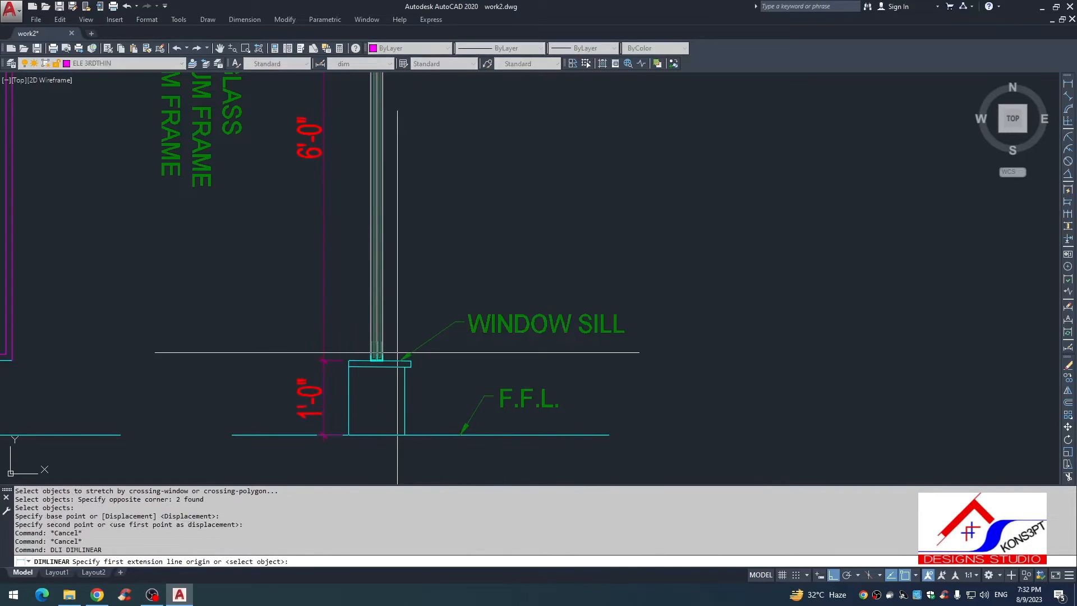
scroll(389, 363, up, 2)
click(380, 367)
click(379, 479)
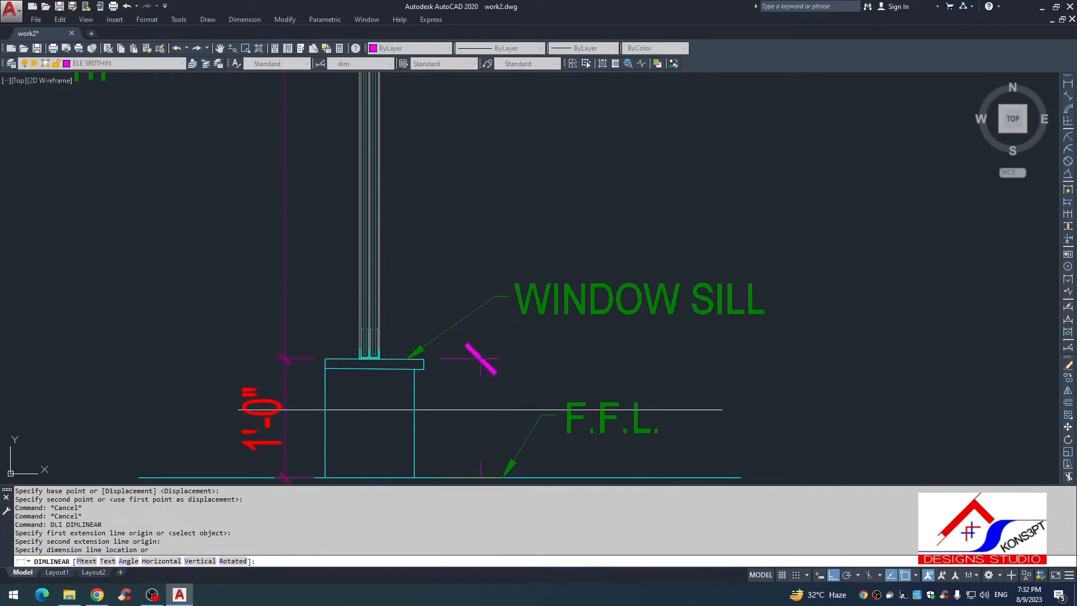
click(481, 361)
key(Escape)
Step: Match the right-hand sill-height dimension to the properties of the one left of the wall
text(ma)
key(Return)
click(285, 385)
click(463, 359)
key(Escape)
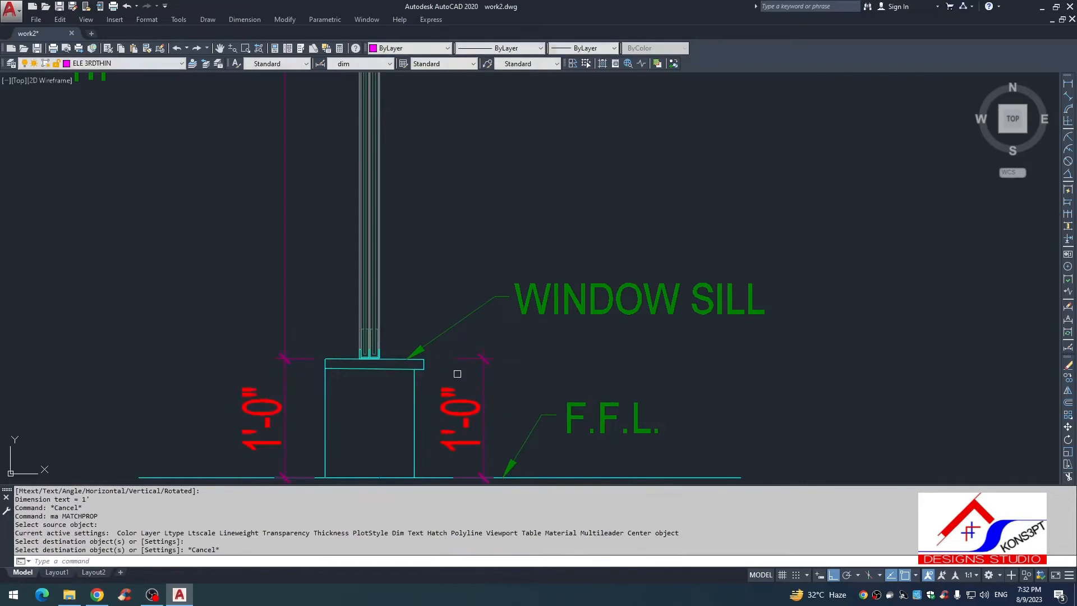
Step: Continue the right-hand dimension upward through the bottom frames, the glass and the top frames to the lintel's underside
text(dco)
key(Return)
key(Return)
click(474, 358)
scroll(364, 331, up, 2)
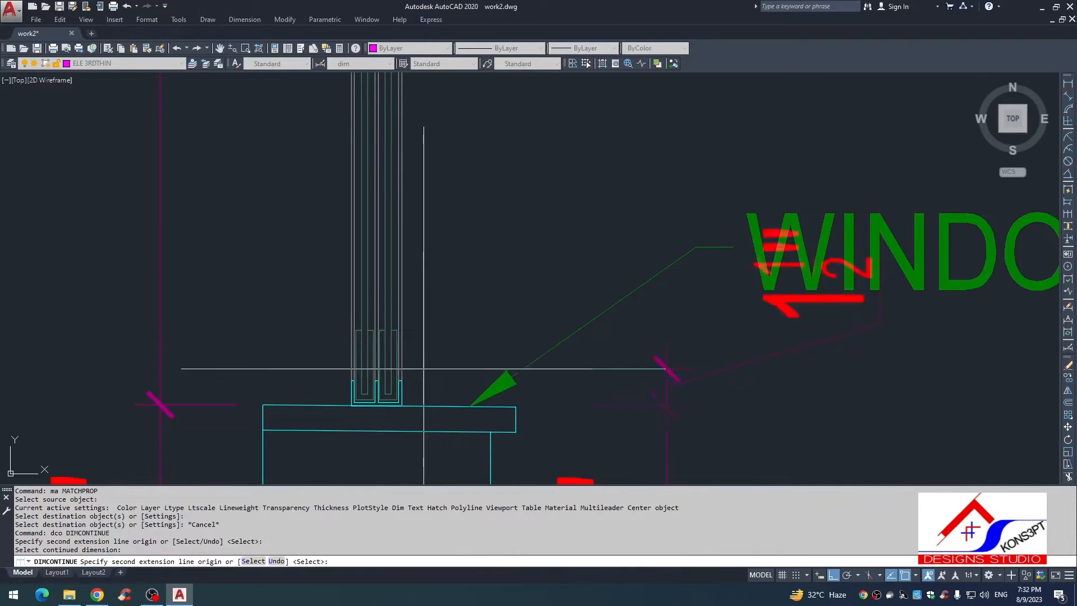
click(401, 380)
click(402, 330)
scroll(440, 226, down, 5)
middle_drag(447, 162, 440, 538)
scroll(417, 219, up, 5)
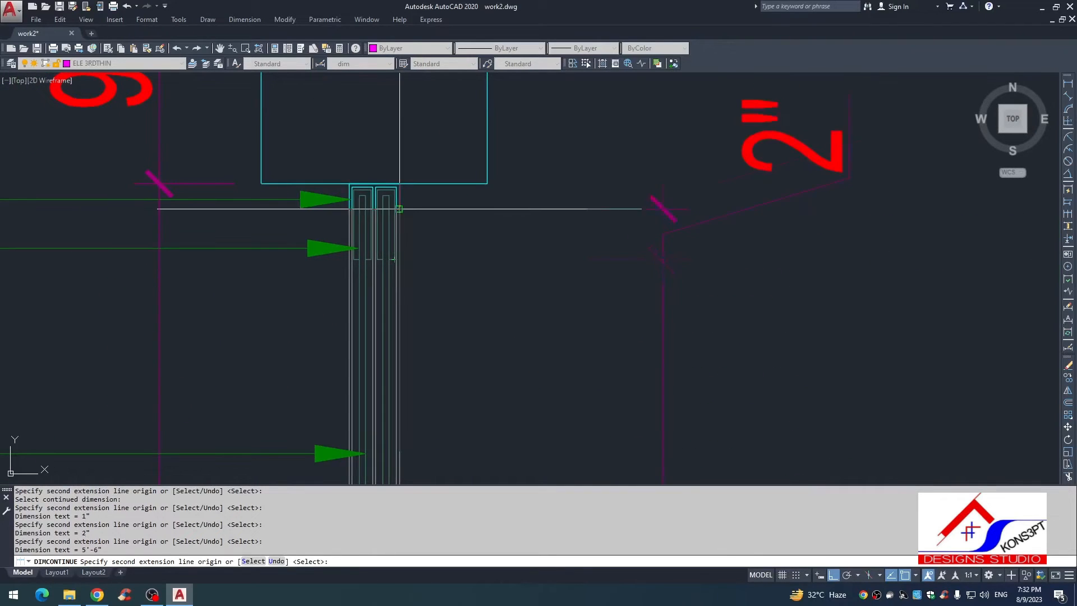
key(Escape)
key(Escape)
scroll(398, 241, down, 4)
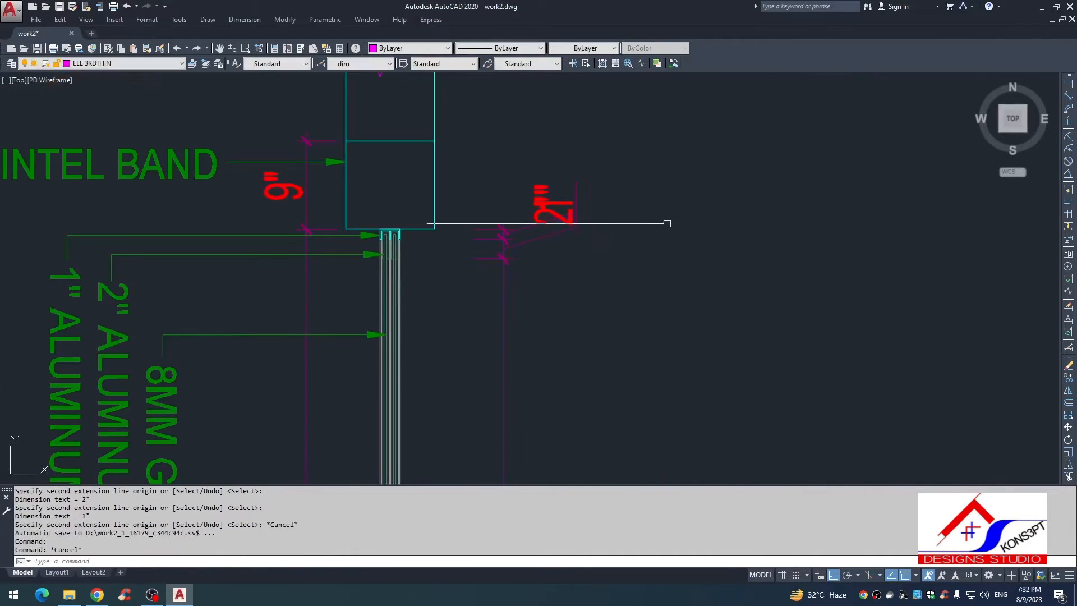
Step: Reposition the upper 2" frame dimension text below its dimension and align it with the 1" text above
click(554, 225)
click(561, 269)
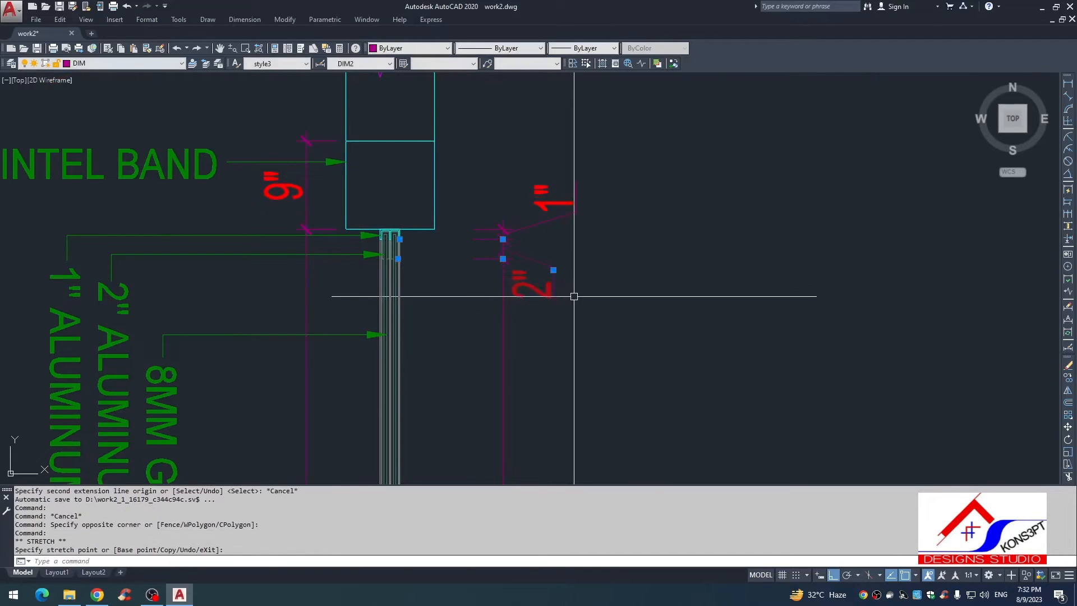
key(Escape)
text(s)
key(Return)
click(568, 250)
click(589, 350)
key(Escape)
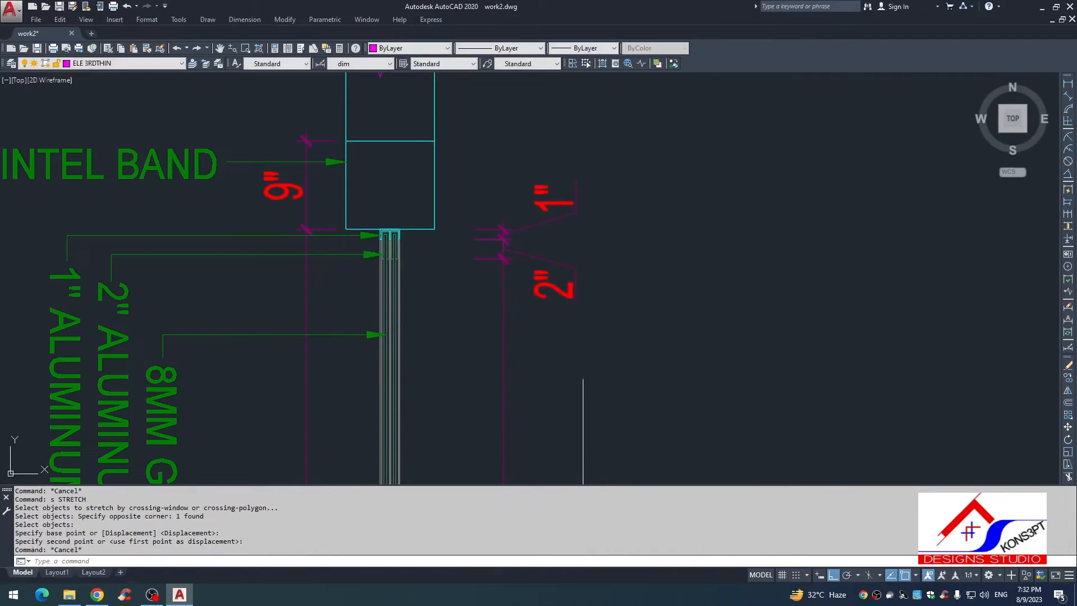
Step: Stretch the free end of the WINDOW SILL leader upward, above the overlapping frame dimension texts
scroll(581, 438, down, 4)
middle_drag(582, 438, 549, 168)
scroll(531, 273, up, 8)
scroll(680, 258, down, 4)
key(Escape)
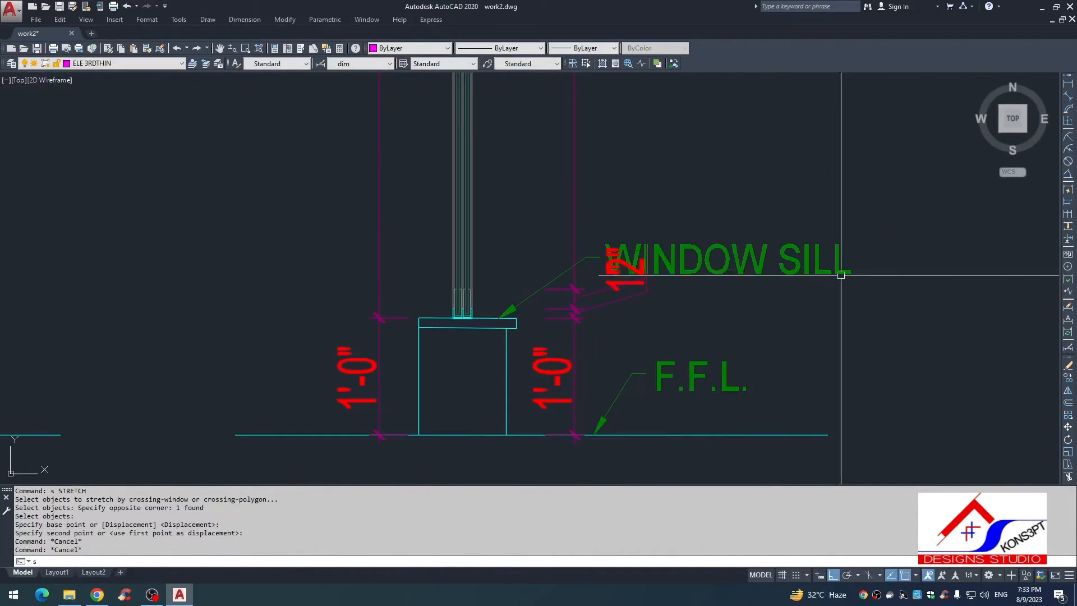
text(s)
key(Return)
click(842, 192)
click(541, 271)
shift+click(632, 313)
shift+click(598, 297)
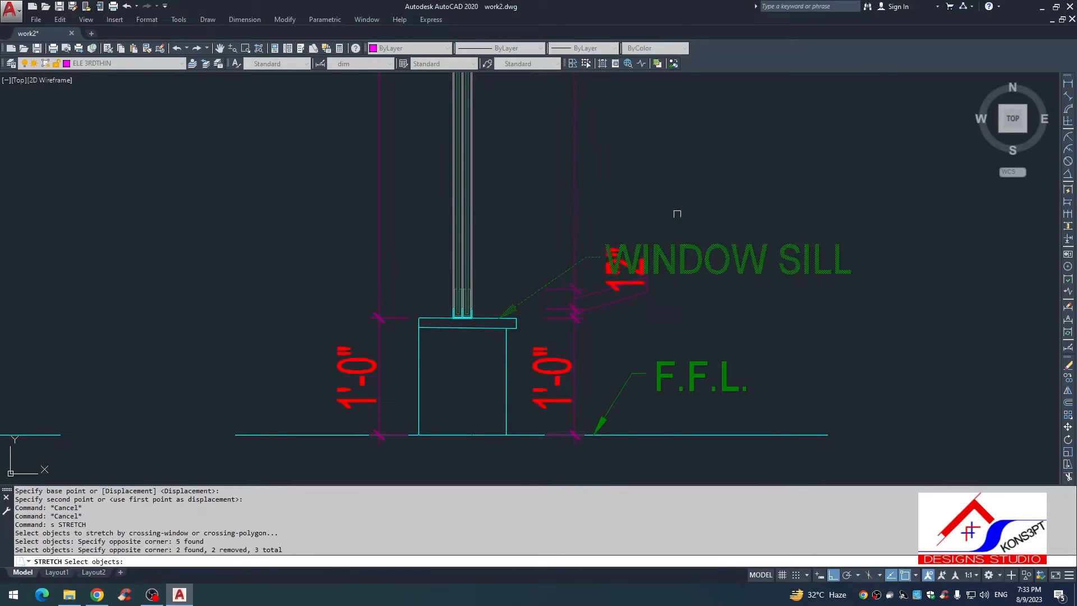
key(space)
click(668, 203)
click(662, 149)
key(Escape)
Step: Move the WINDOW SILL text straight up to the raised end of its leader
click(726, 189)
click(712, 282)
text(, m)
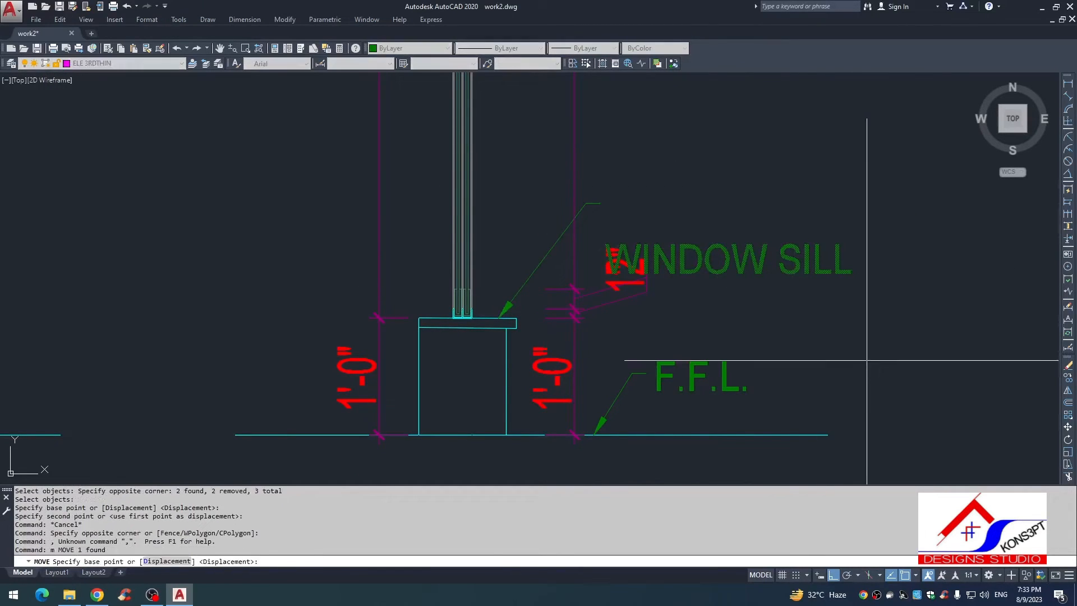
click(868, 362)
click(870, 308)
key(Escape)
Step: Reposition the lower 1" frame dimension text below its dimension and shift it sideways in line with the 2" text above
click(622, 296)
click(623, 290)
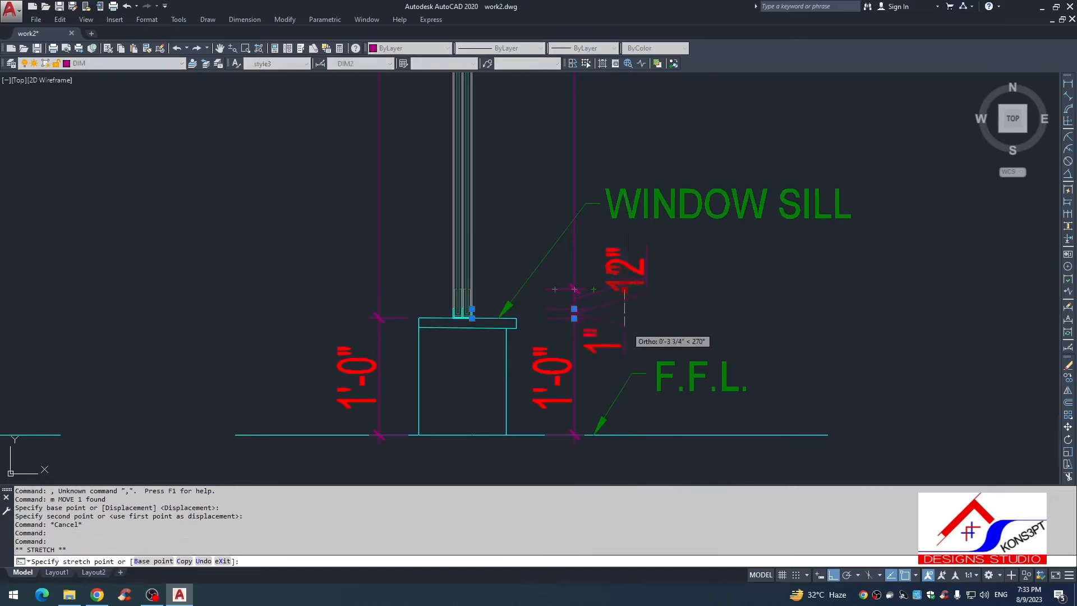
click(625, 329)
text(s)
key(space)
key(Escape)
text(s)
click(637, 311)
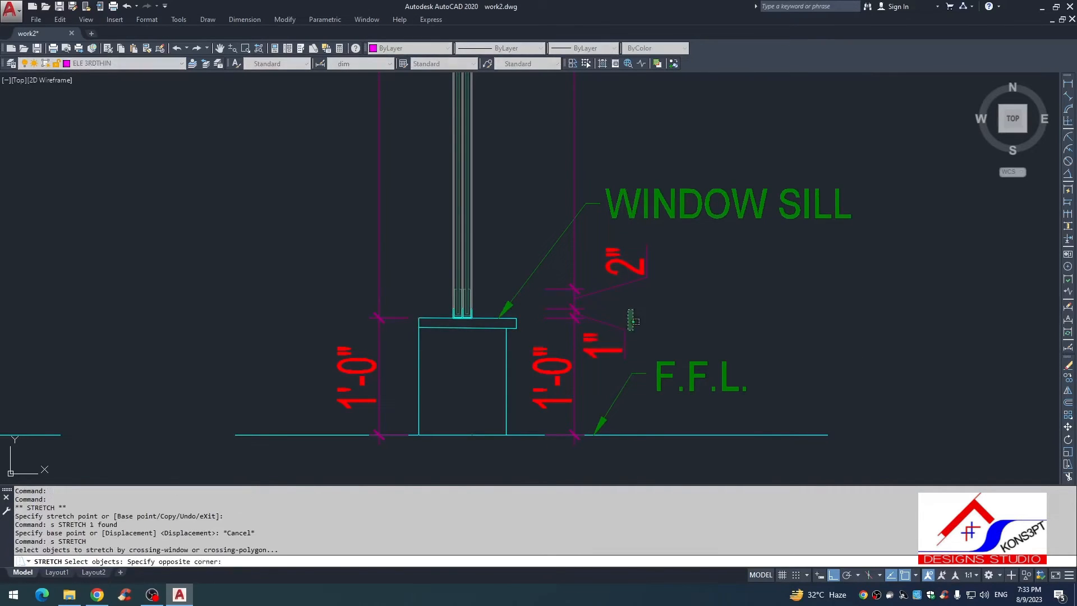
click(621, 336)
key(space)
click(692, 303)
click(724, 302)
key(Escape)
scroll(527, 315, down, 5)
key(Escape)
key(Escape)
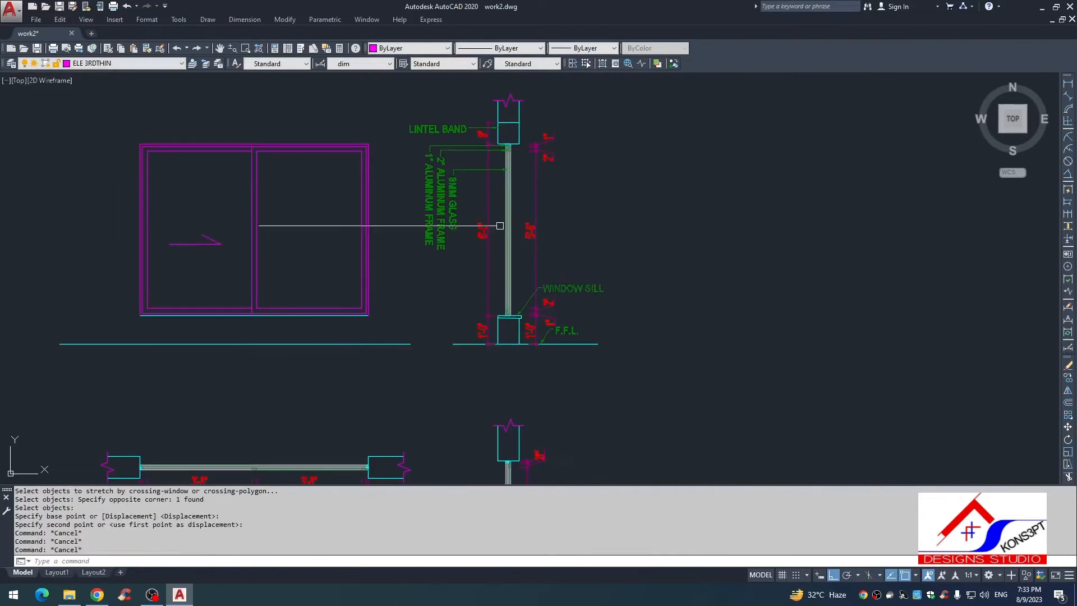
scroll(593, 337, up, 3)
scroll(591, 328, down, 3)
key(Escape)
key(Escape)
key(Escape)
key(Escape)
key(Escape)
scroll(580, 335, down, 3)
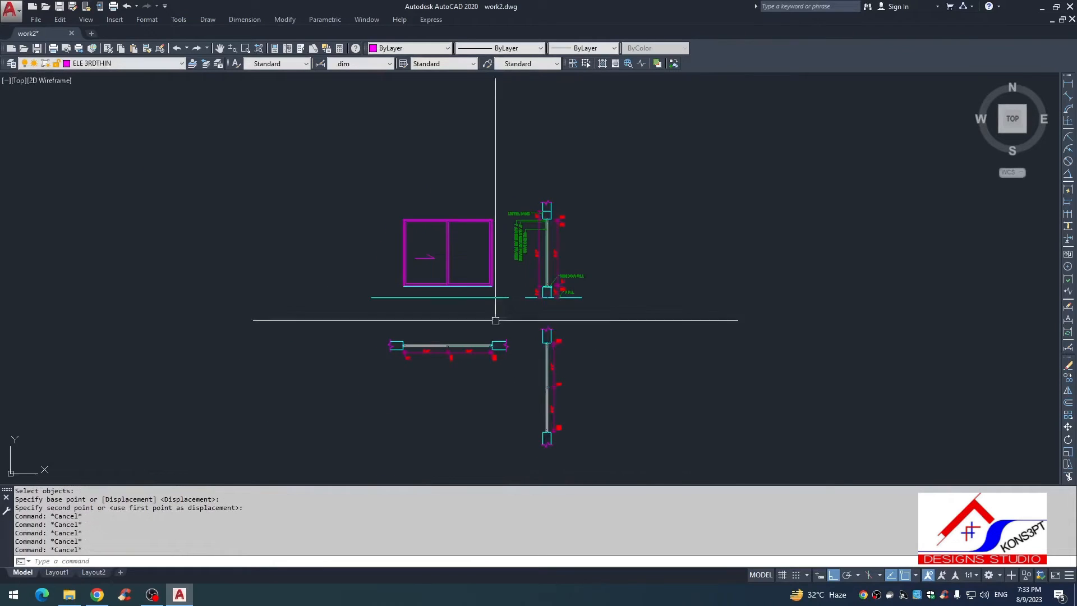
scroll(457, 320, up, 3)
text(v)
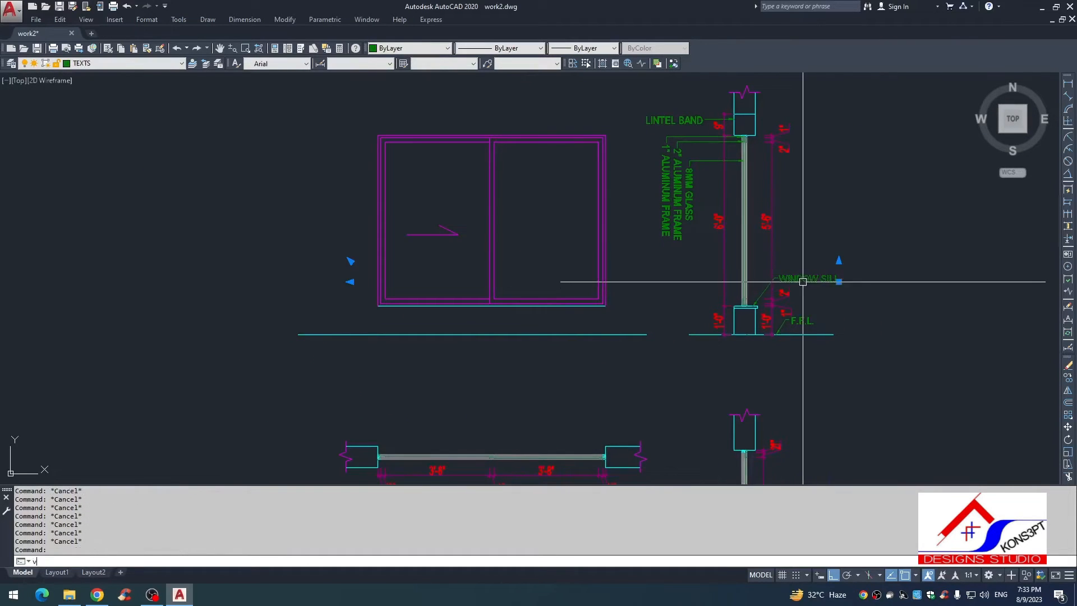
text(o)
scroll(415, 259, up, 3)
key(Escape)
scroll(897, 295, down, 3)
middle_drag(1007, 289, 640, 274)
click(640, 280)
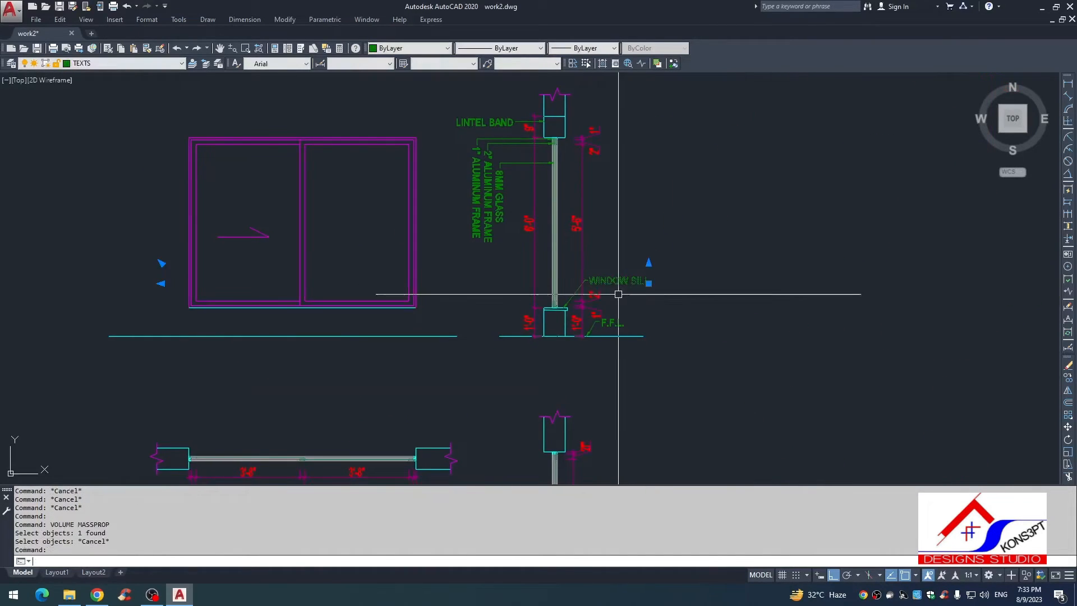
text(vo)
click(619, 294)
key(Escape)
click(620, 280)
key(Escape)
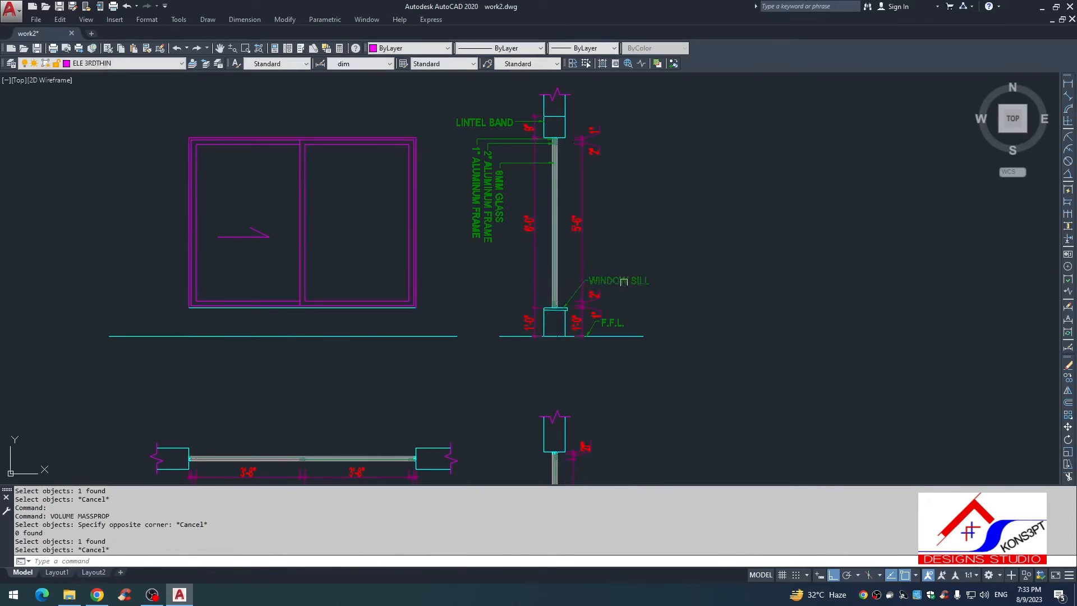
Step: Copy the WINDOW SILL text horizontally from the wall section into the left pane of the window elevation
click(620, 283)
text(co)
click(618, 278)
scroll(214, 264, up, 2)
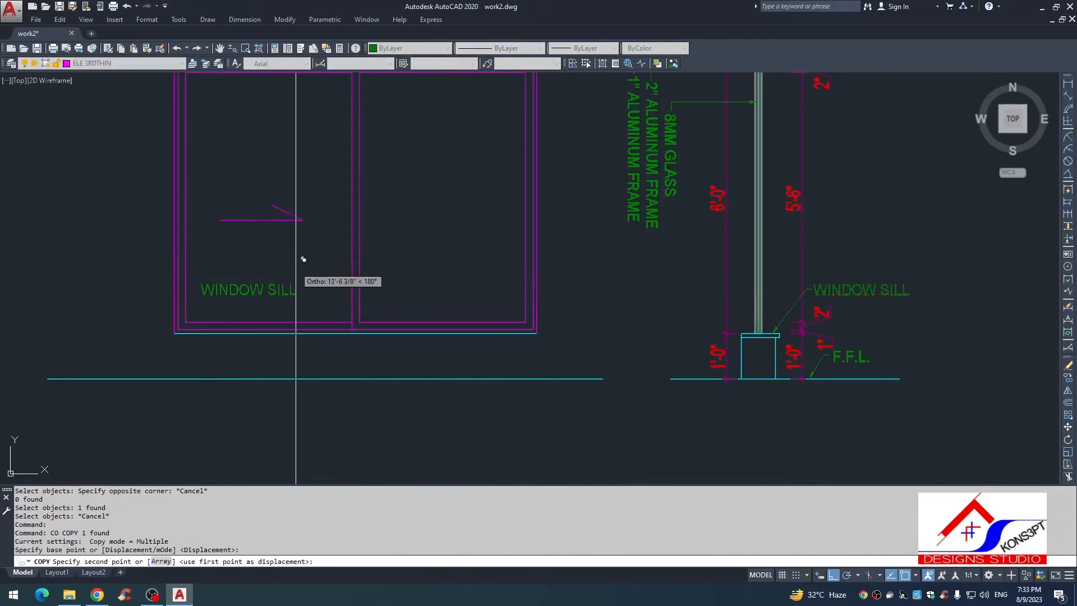
click(304, 268)
key(Escape)
Step: Move the copied WINDOW SILL text straight up to just below the sliding arrow in the left pane
click(308, 279)
text(, m)
click(315, 270)
click(324, 218)
key(Escape)
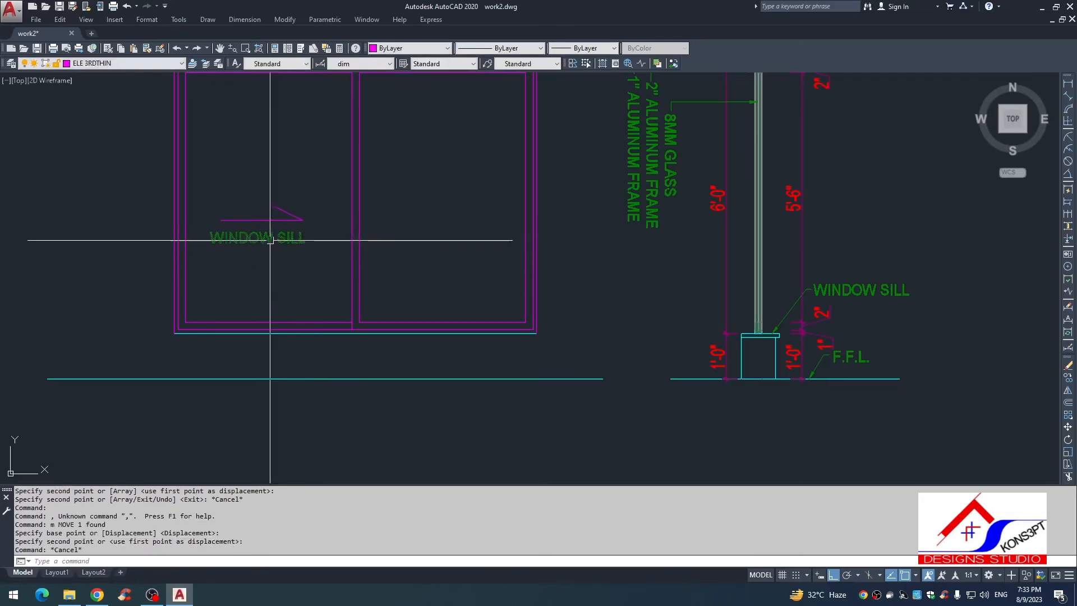
Step: Replace the copied text below the sliding arrow with "slide"
double_click(270, 240)
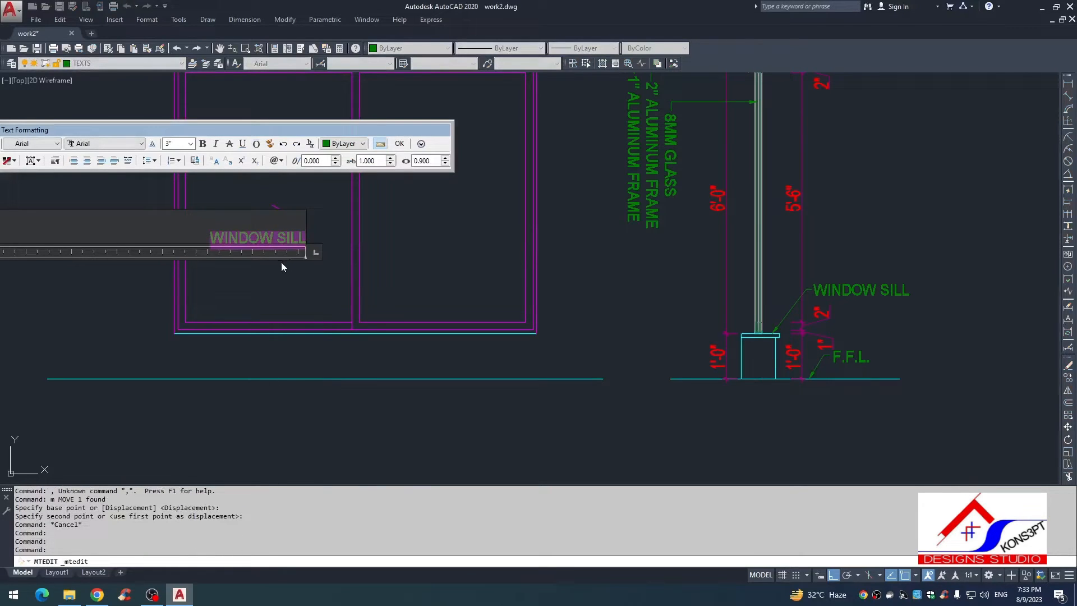
text(SLIDE)
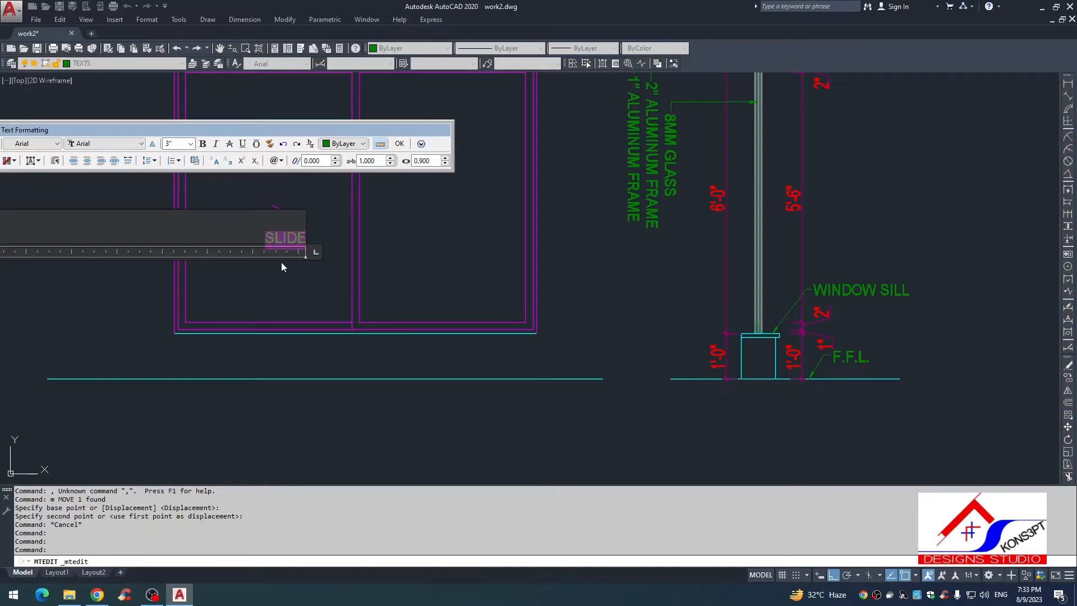
Step: Move the SLIDE text straight up about 1 1/2", closer to the underside of the sliding arrow
click(283, 263)
key(Escape)
click(294, 243)
text(, m)
click(264, 285)
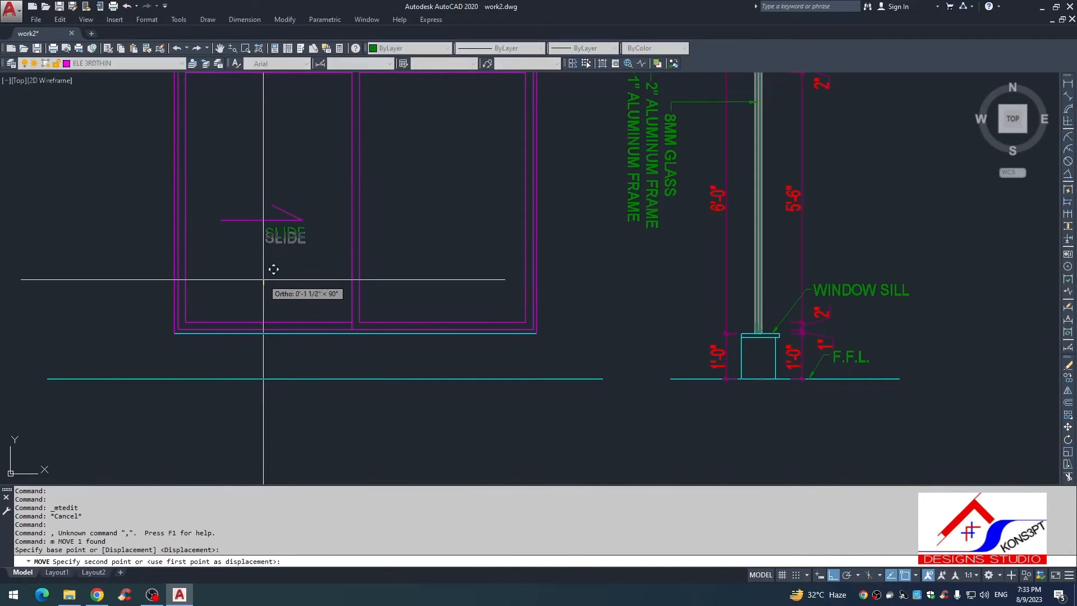
click(264, 280)
key(Escape)
Step: Shift the SLIDE text horizontally so it sits centred beneath the sliding arrow
click(288, 233)
key(space)
click(286, 274)
click(267, 274)
click(303, 272)
click(262, 233)
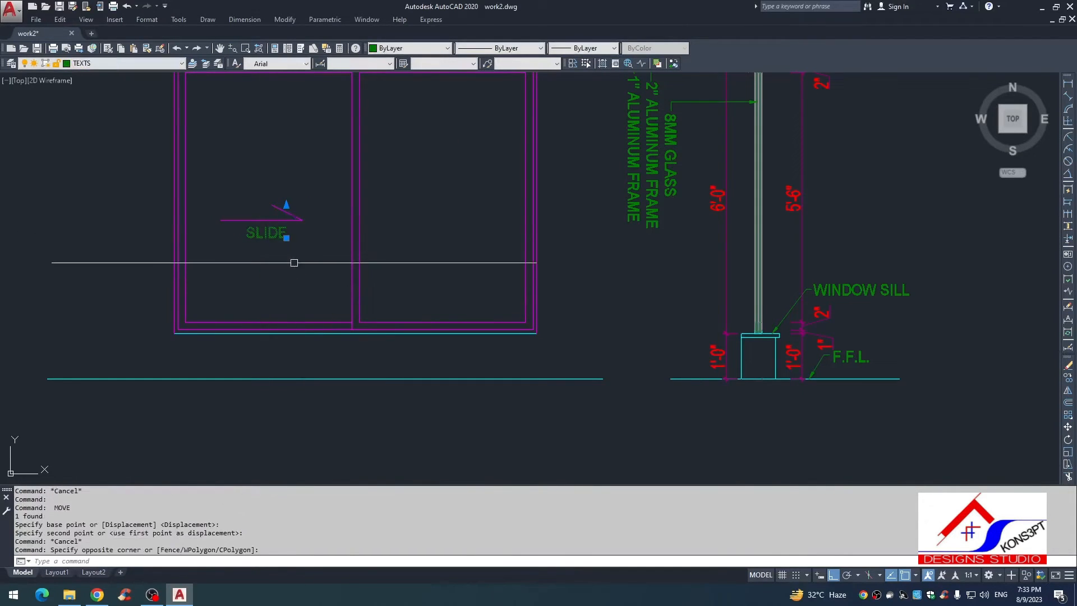
text(vo)
key(space)
click(276, 276)
key(Escape)
click(268, 226)
key(Escape)
Step: Copy the SLIDE text horizontally about 3'-11" into the middle of the right pane
click(272, 241)
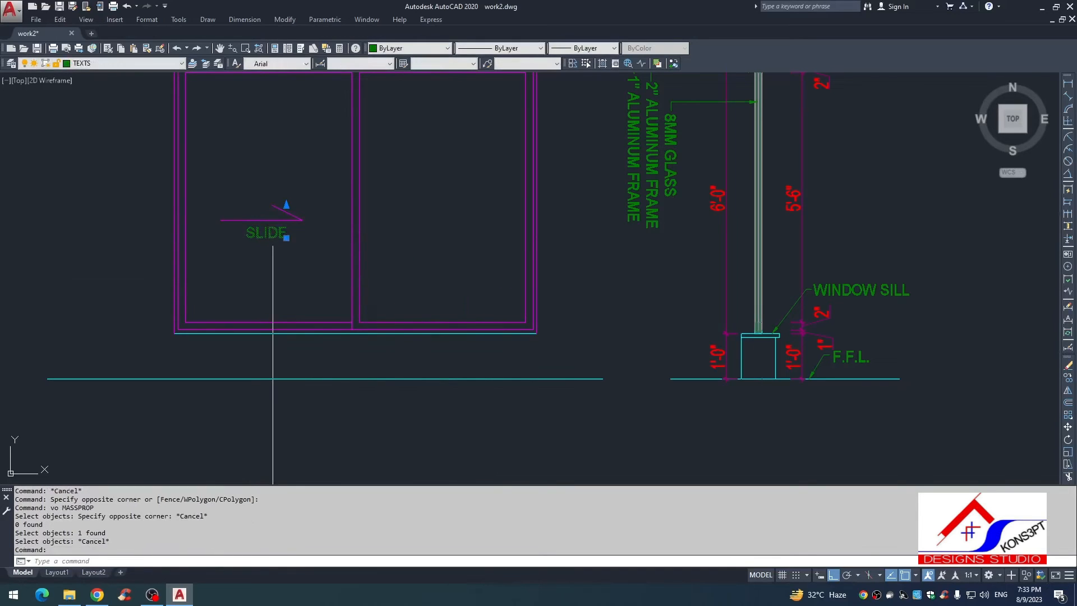
text(co)
key(space)
click(275, 247)
click(452, 247)
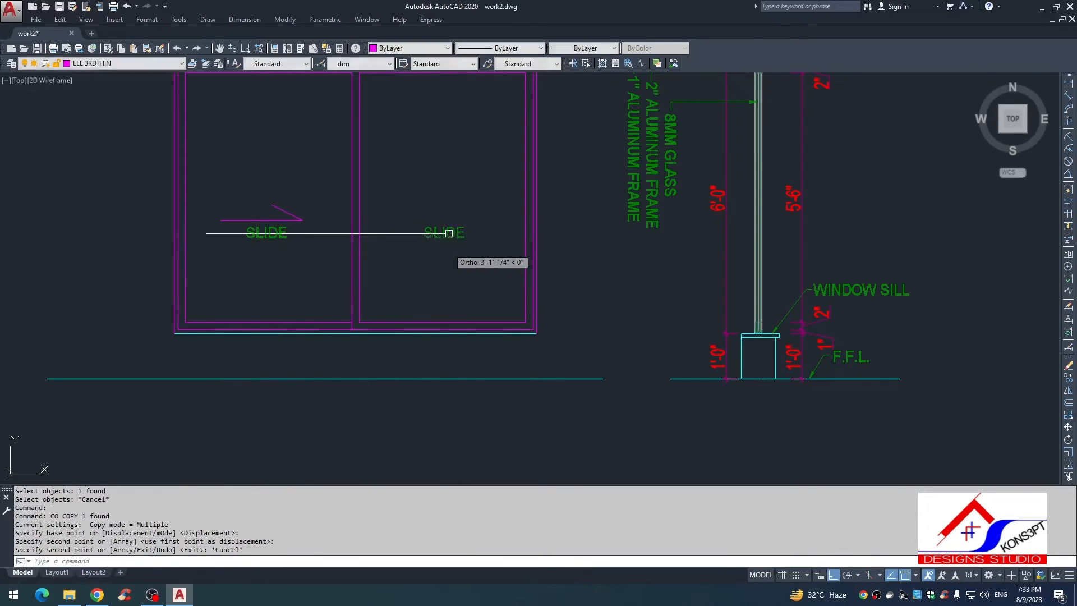
key(Escape)
Step: Replace the copied text in the right pane with an underlined "FIXED"
double_click(438, 234)
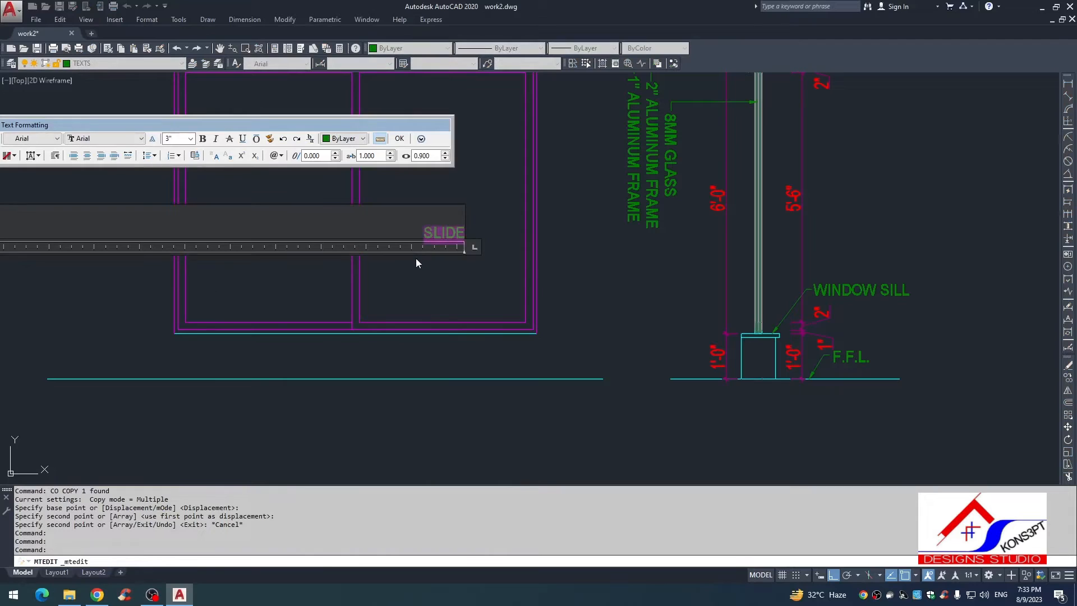
key(ctrl+u)
text(FIXED)
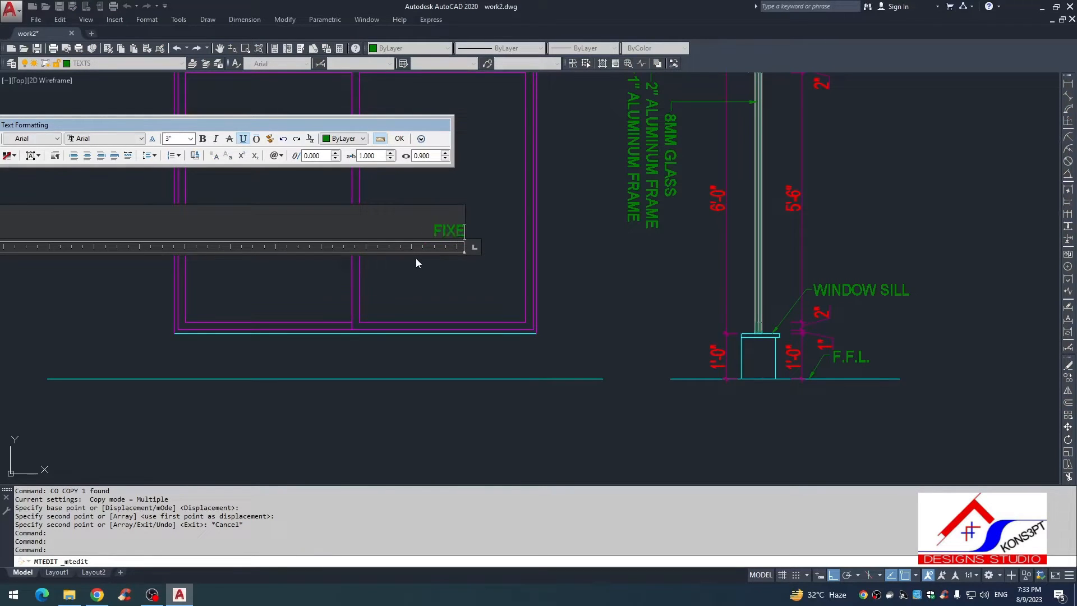
click(421, 285)
Step: Add a vertical linear dimension of the outer window frame's full height to the left of the elevation
scroll(508, 345, down, 2)
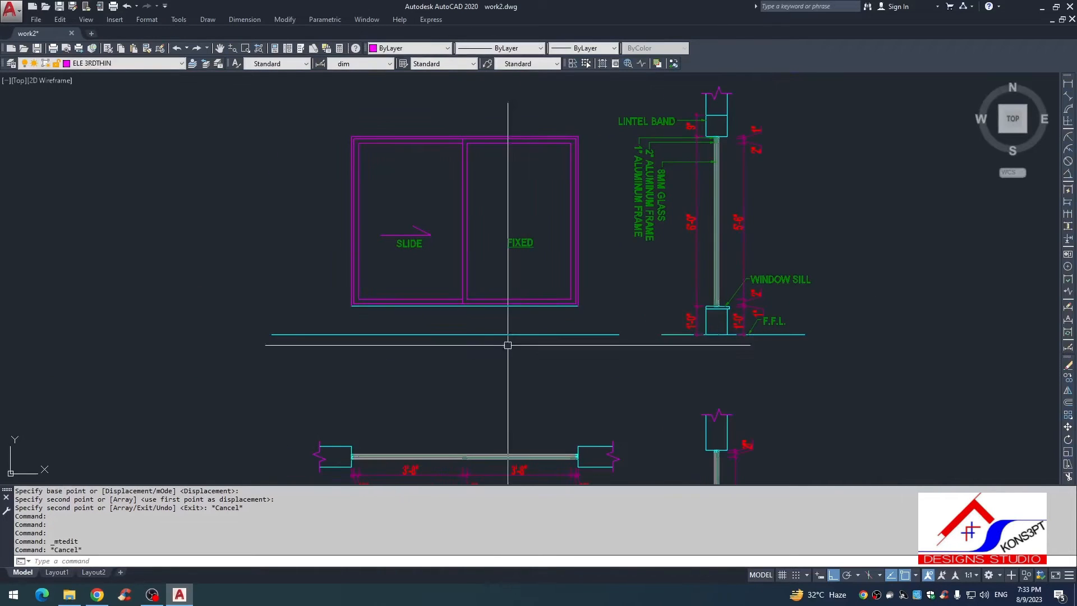
scroll(447, 295, down, 2)
key(Escape)
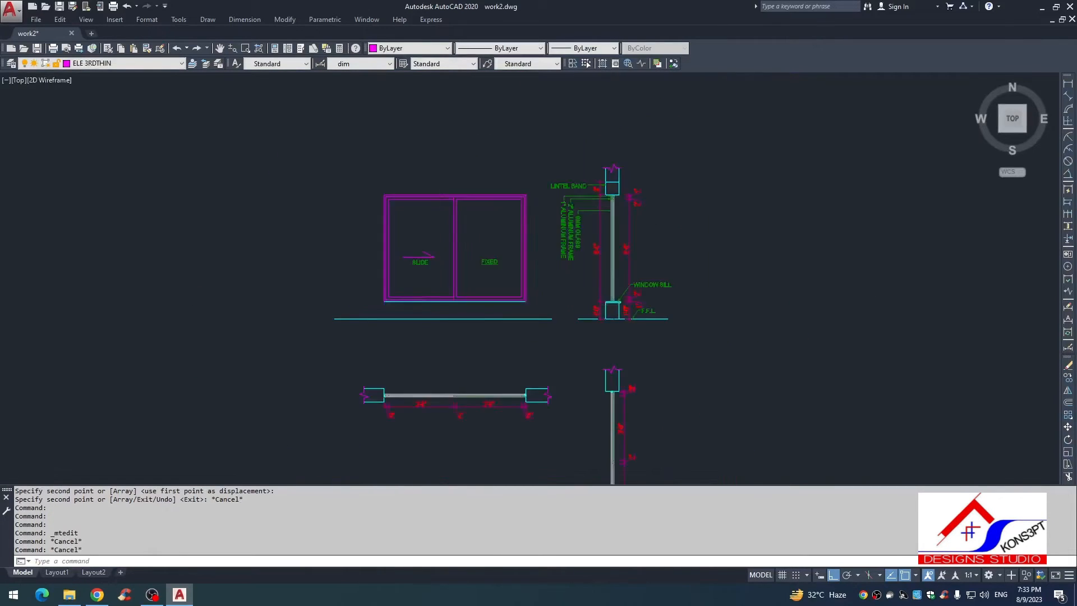
middle_drag(348, 283, 455, 271)
key(Escape)
key(Escape)
text(DLI)
key(Return)
scroll(488, 261, up, 6)
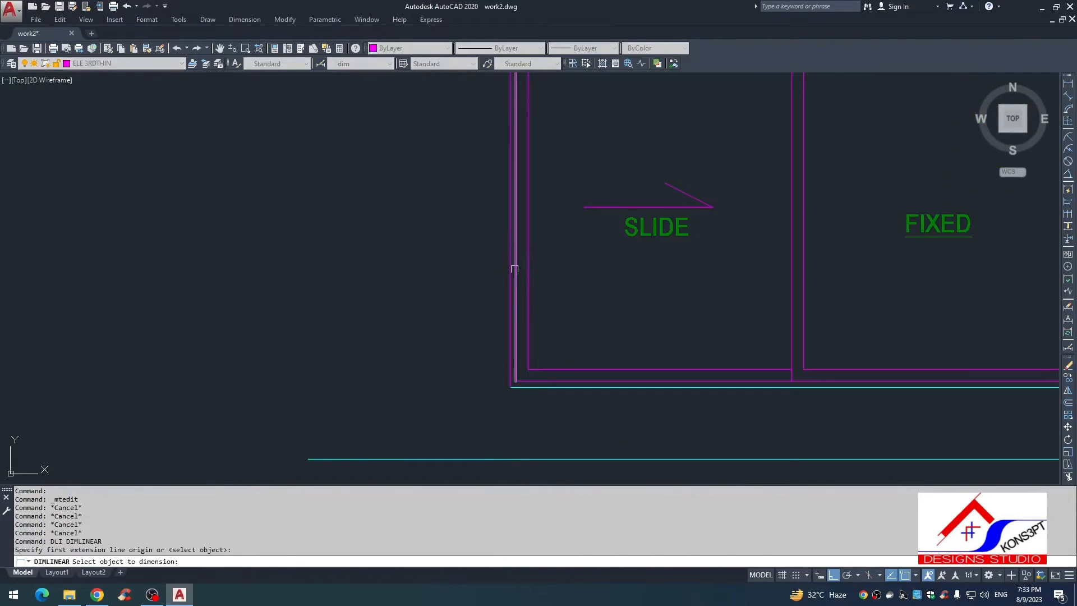
click(508, 278)
click(419, 280)
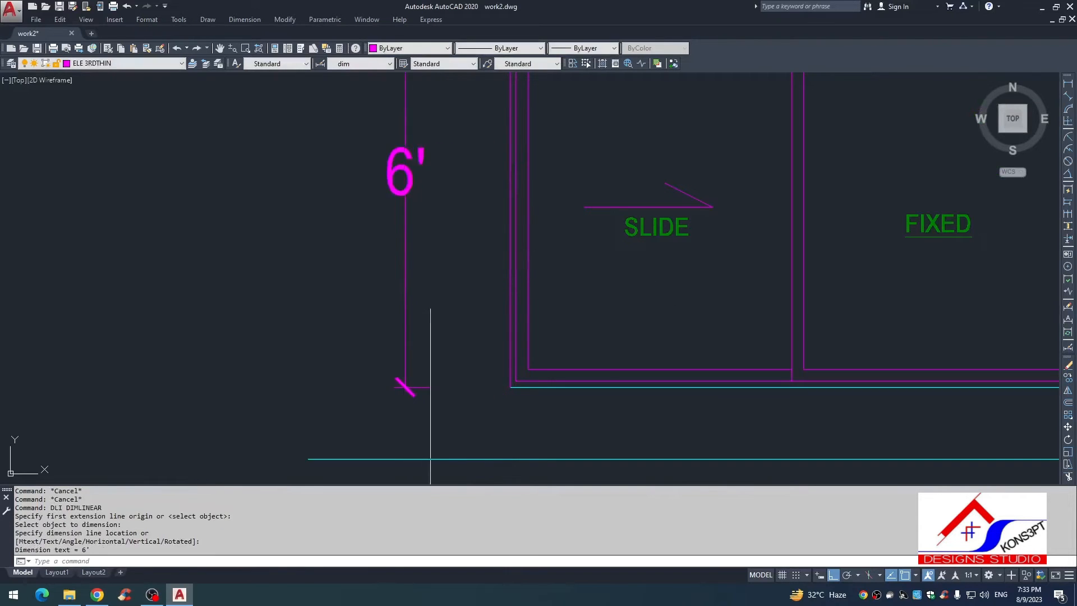
Step: Match the properties of the wall section's overall window height dimension onto the elevation's new height dimension
scroll(743, 264, down, 5)
key(Escape)
text(MA)
key(Return)
click(664, 216)
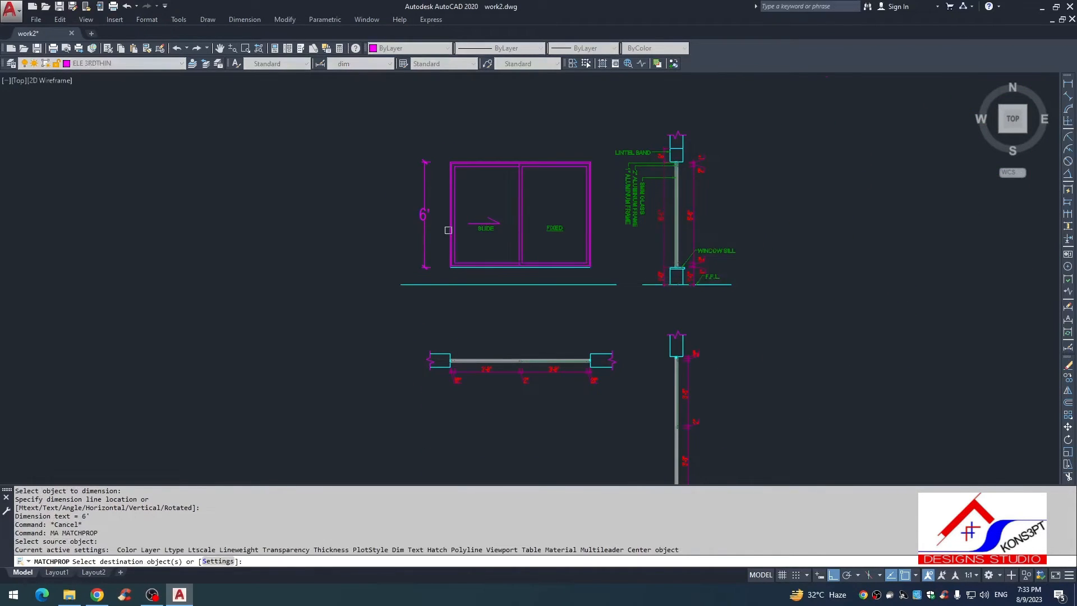
scroll(449, 233, up, 2)
click(431, 229)
click(373, 237)
key(Escape)
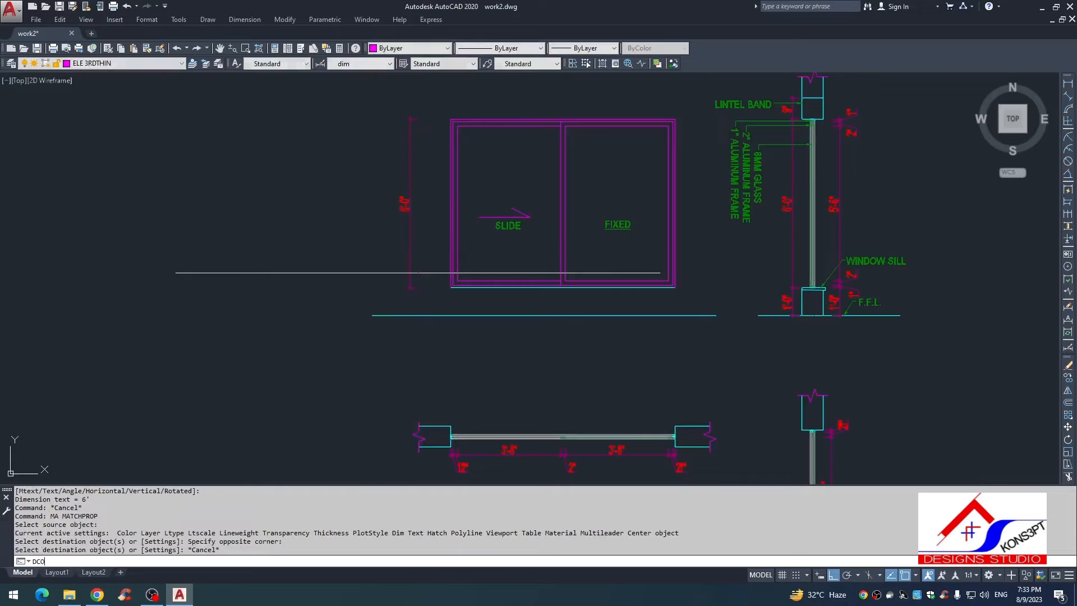
Step: Continue the elevation's outer height dimension from the window bottom down to the floor line
text(DCO)
key(Return)
scroll(418, 290, up, 2)
key(Return)
click(409, 293)
click(422, 333)
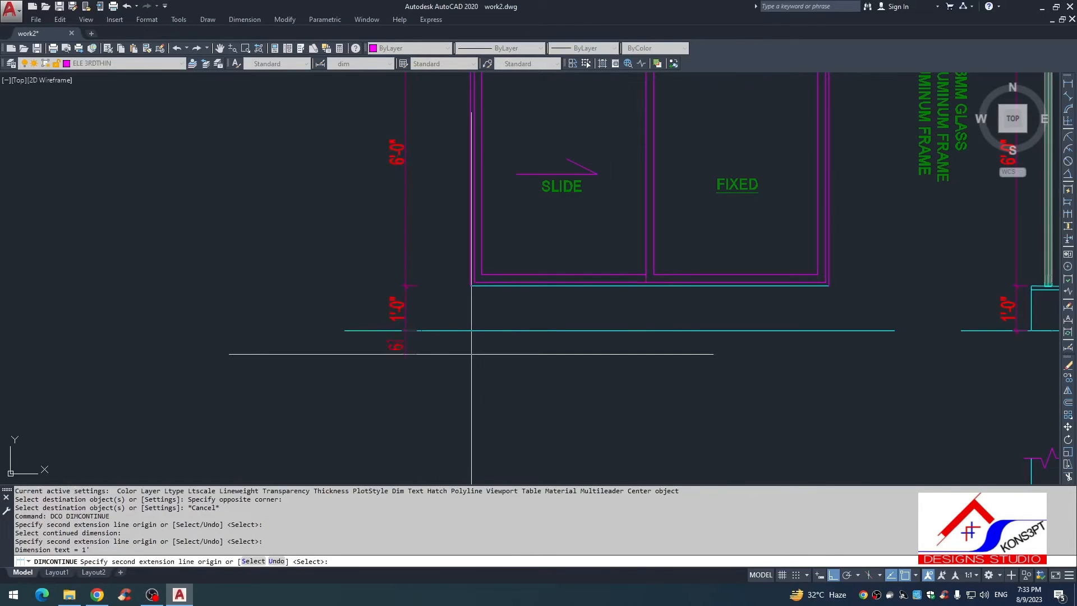
scroll(415, 353, down, 2)
key(Escape)
key(Escape)
key(Escape)
text(D)
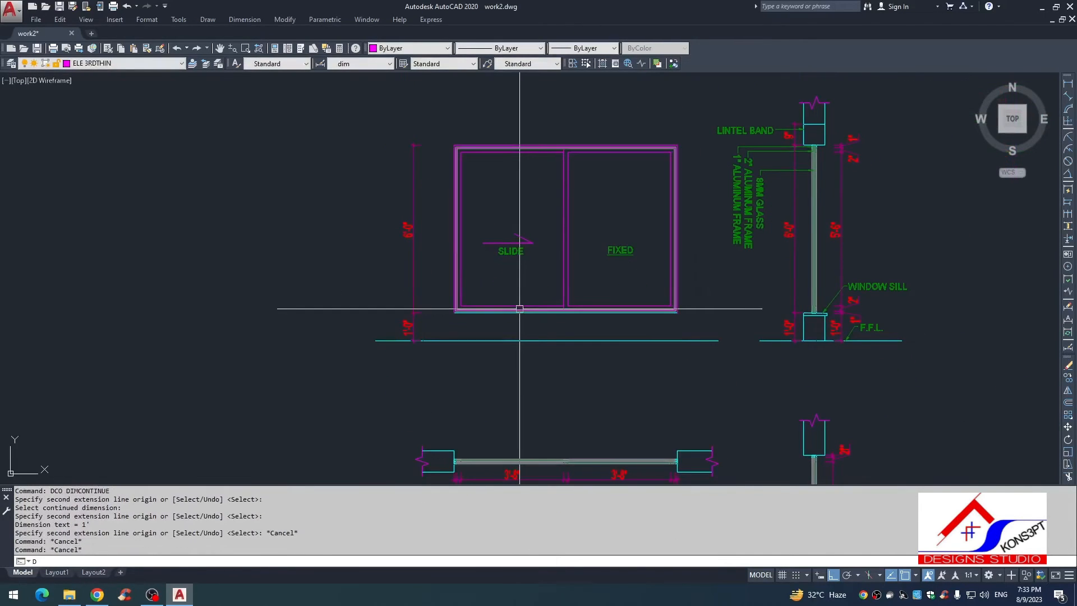
key(Escape)
key(Escape)
text(DI)
key(Return)
key(Escape)
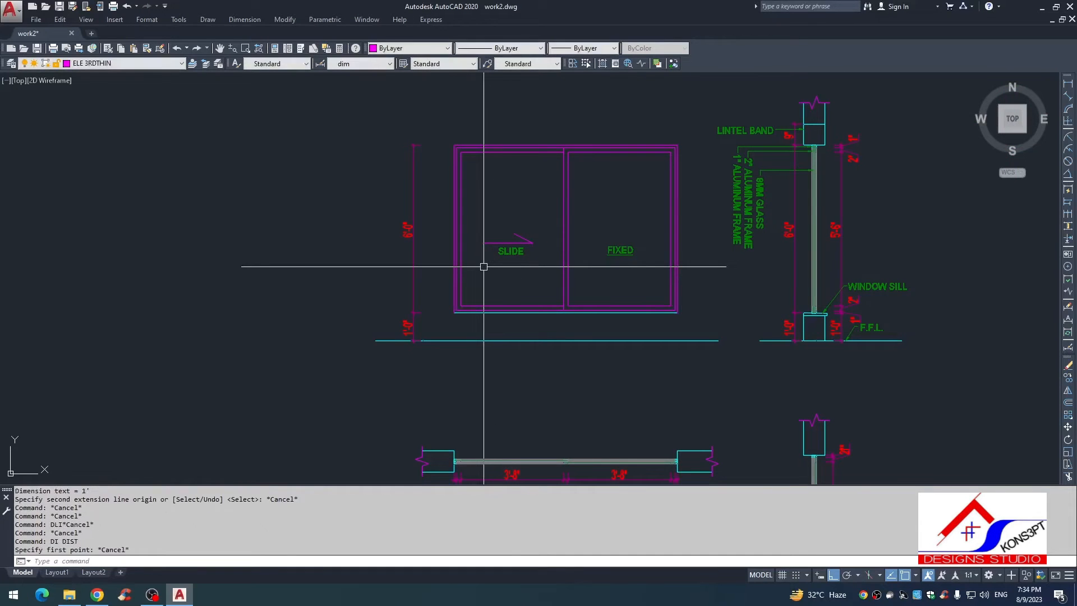
Step: Dimension the inner height of the sliding pane, placing it between the outer dimension and the window frame
text(DLI)
key(Return)
key(Return)
scroll(461, 203, up, 2)
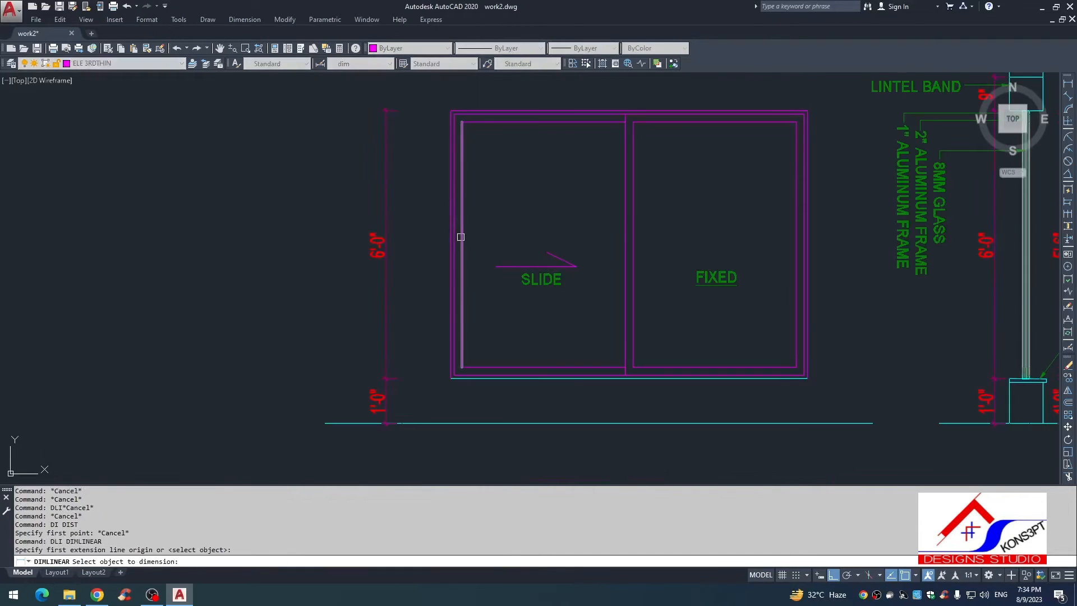
click(460, 223)
click(422, 248)
key(Escape)
Step: Match the properties of the outer height dimension onto the inner pane height dimension
text(MA)
key(Return)
click(386, 281)
click(434, 274)
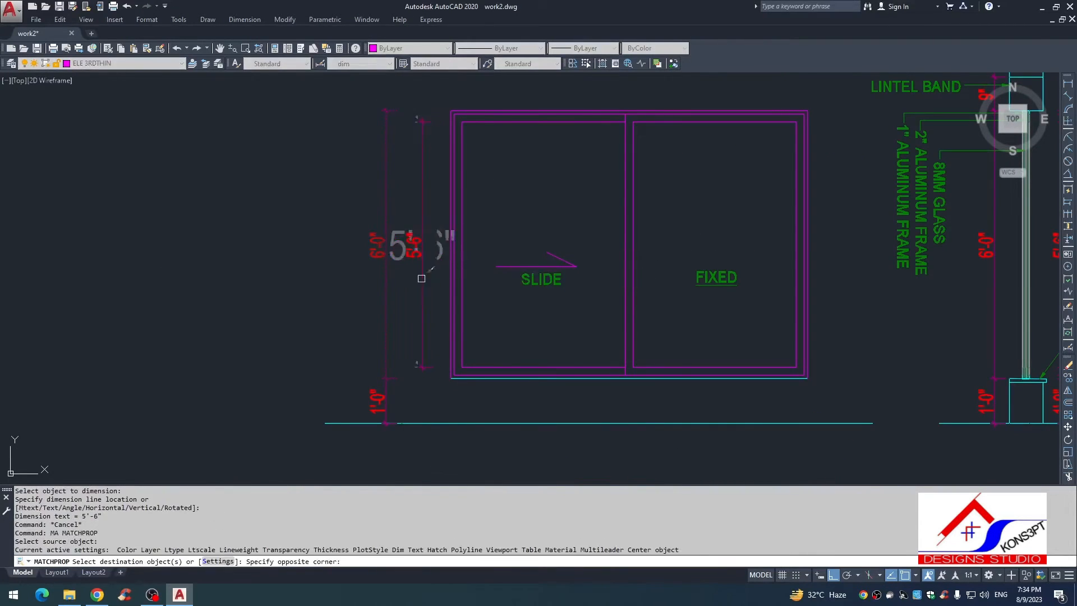
click(419, 280)
key(Escape)
Step: Continue the inner height dimension down through the two bottom frame edges to the floor line
text(DCO)
key(Return)
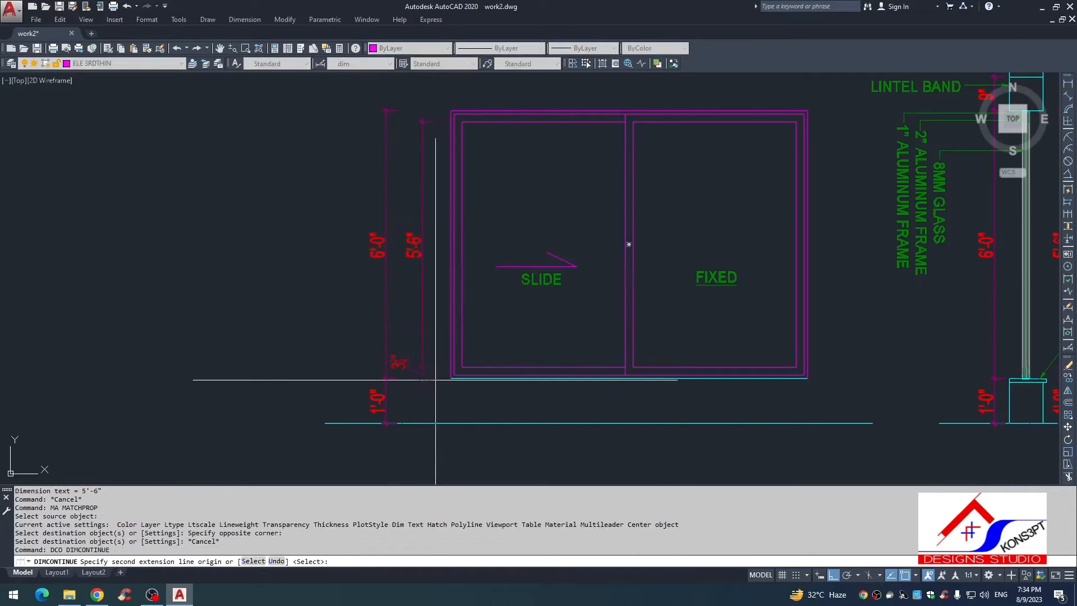
scroll(441, 378, up, 3)
click(493, 367)
click(486, 377)
scroll(483, 393, down, 1)
middle_drag(484, 393, 484, 275)
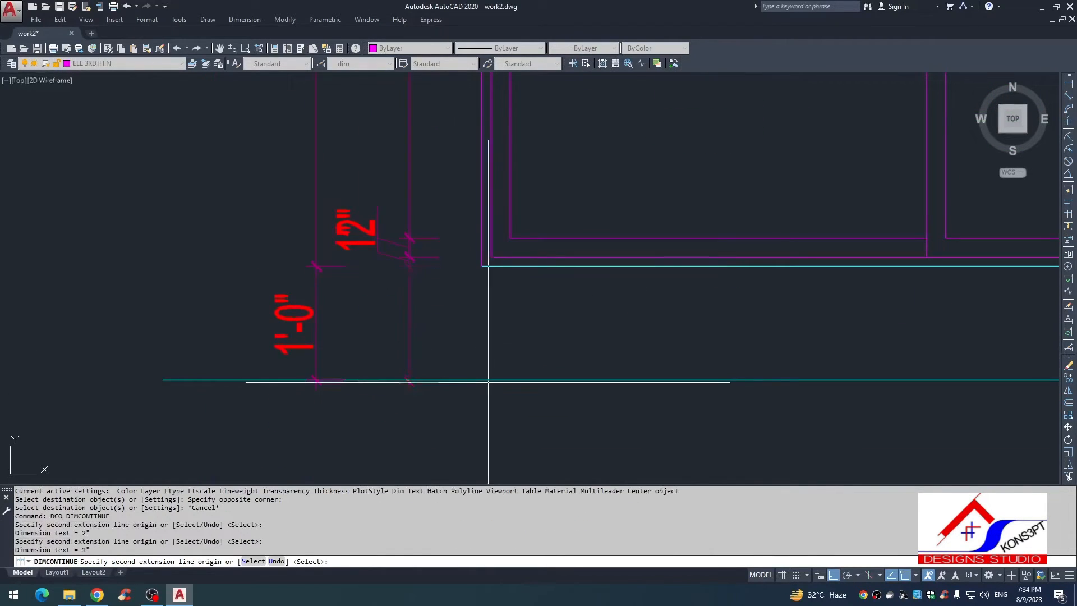
click(410, 380)
key(Escape)
Step: Move the lower 1" frame dimension text down so it clears the 2" text above it
click(356, 240)
click(355, 250)
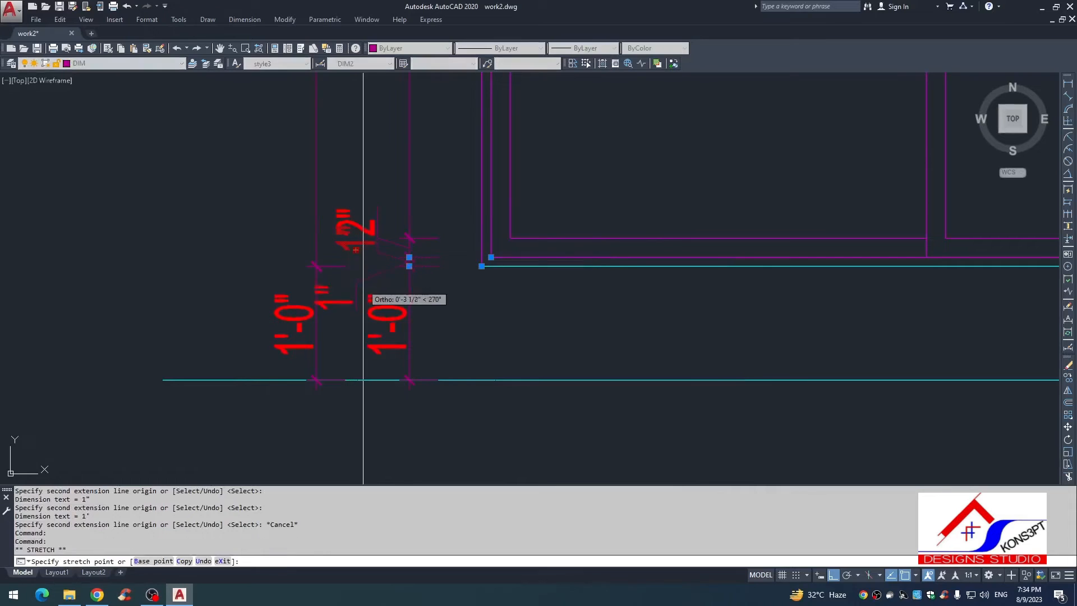
click(356, 284)
key(Escape)
scroll(397, 309, down, 6)
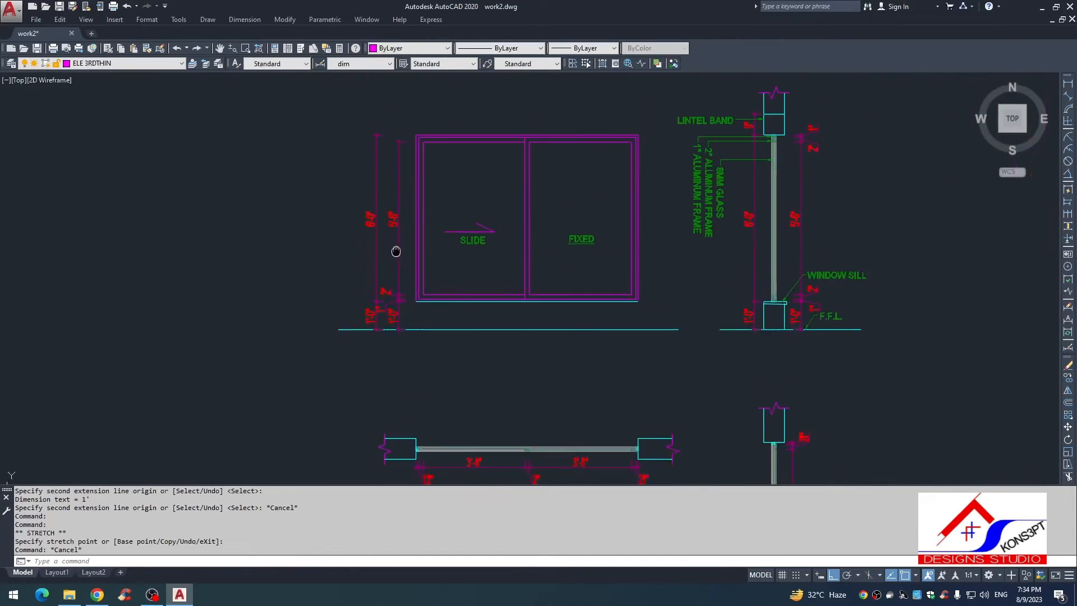
key(Escape)
Step: Stretch the elevation's outer dimension chain about 2 5/8" farther away from the window
scroll(375, 309, up, 4)
scroll(370, 302, up, 2)
text(s)
click(374, 310)
click(341, 291)
key(space)
click(323, 261)
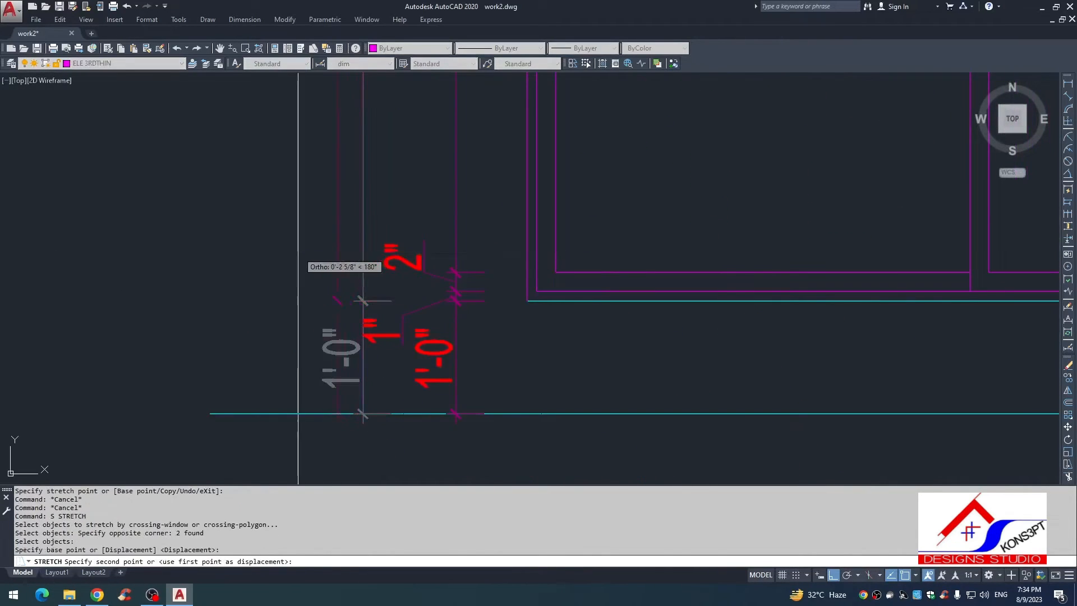
click(297, 258)
scroll(403, 319, down, 4)
scroll(427, 277, up, 5)
key(Escape)
Step: Mirror the lower 1" and 2" frame dimensions to the window's top about its horizontal midline, keeping the originals
click(428, 308)
key(Escape)
click(391, 286)
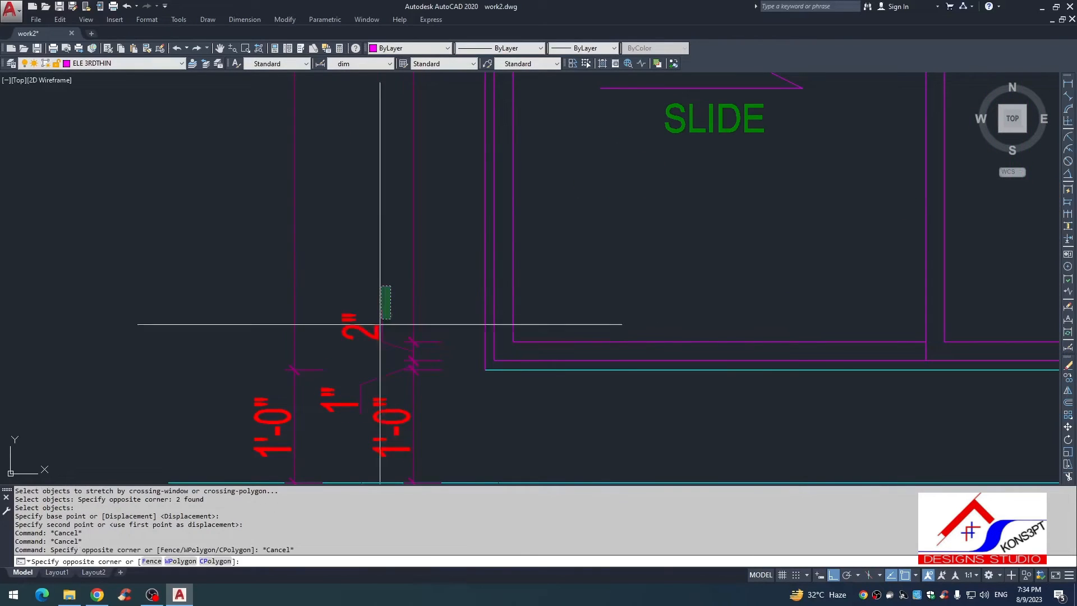
click(373, 377)
scroll(408, 377, down, 5)
key(Return)
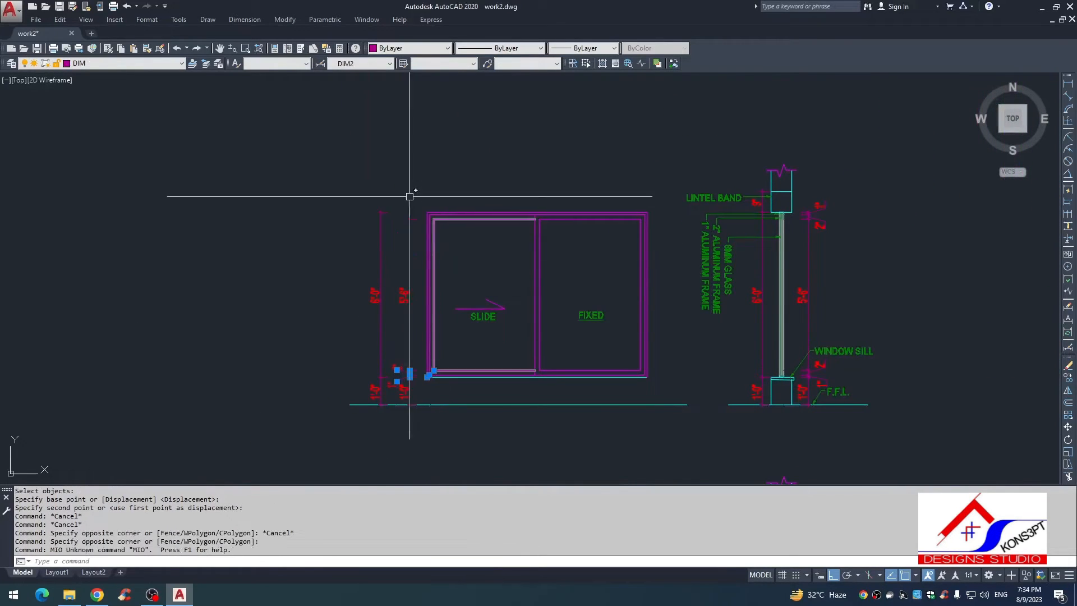
scroll(402, 407, up, 5)
text(MI)
key(Return)
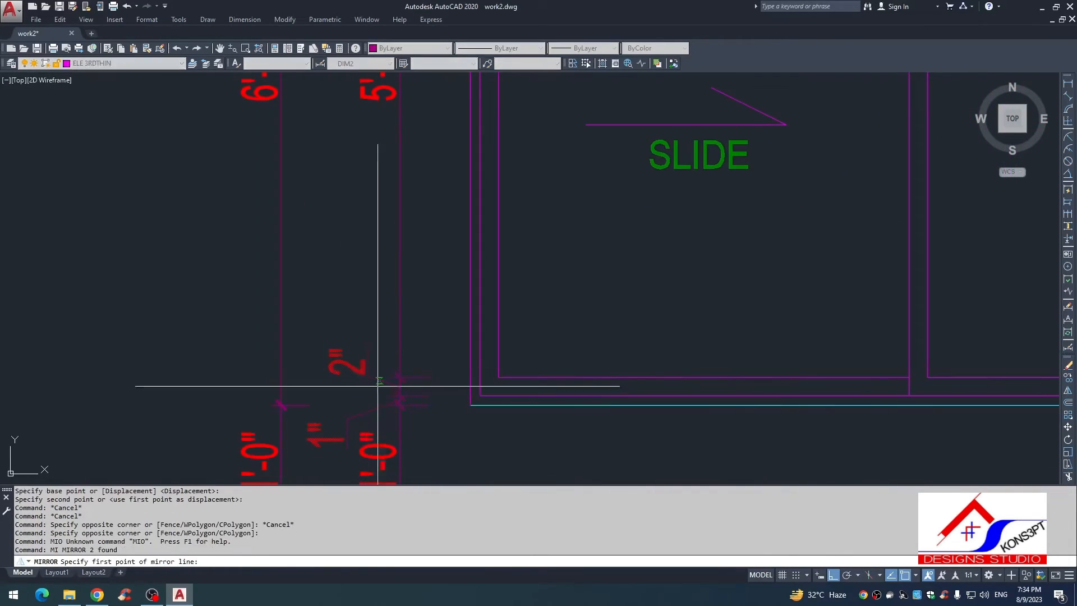
scroll(436, 375, down, 5)
click(415, 320)
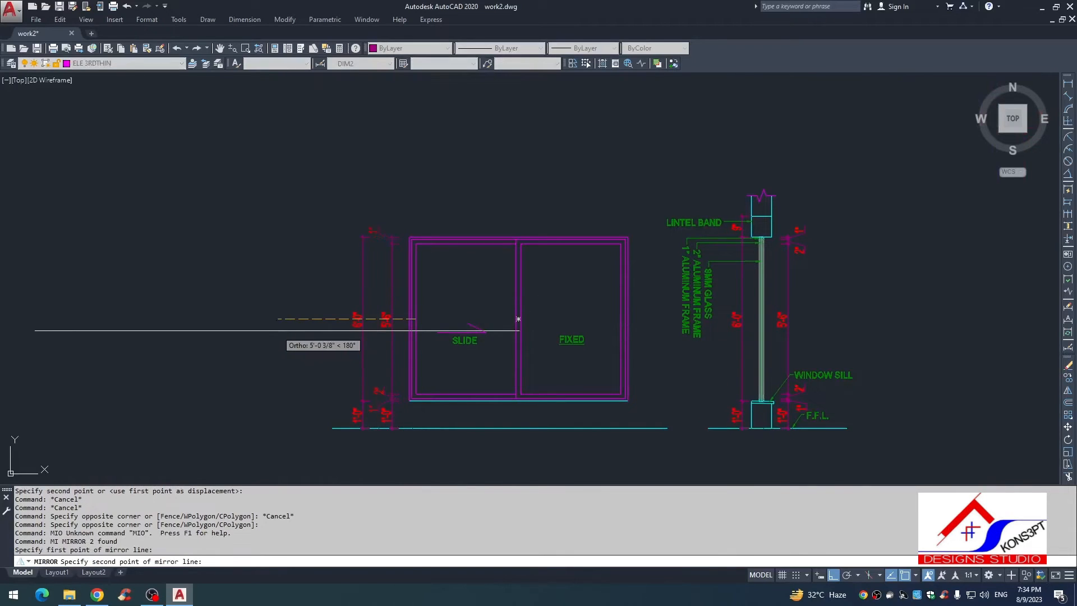
click(277, 330)
key(Return)
Step: Move the mirrored 2" dimension text down so it clears the 1" text above it
scroll(387, 209, up, 5)
click(349, 327)
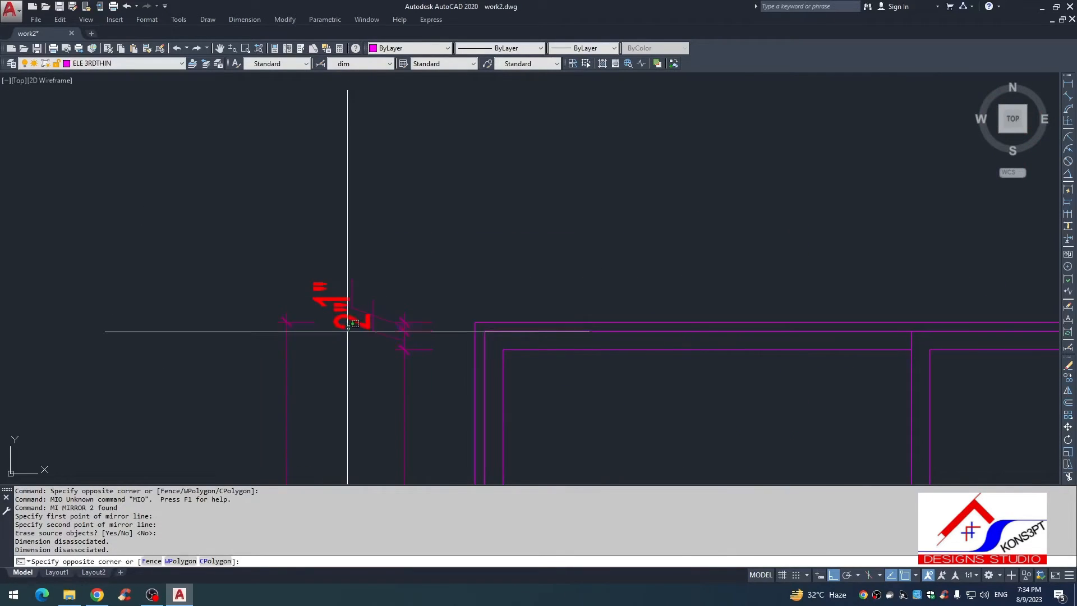
click(339, 325)
click(352, 329)
click(346, 375)
key(Escape)
scroll(401, 345, down, 5)
mouse_move(414, 333)
middle_down()
mouse_move(379, 256)
mouse_move(405, 276)
middle_up()
key(Escape)
scroll(382, 264, down, 2)
key(Escape)
scroll(406, 279, down, 2)
scroll(406, 280, up, 6)
scroll(405, 277, down, 6)
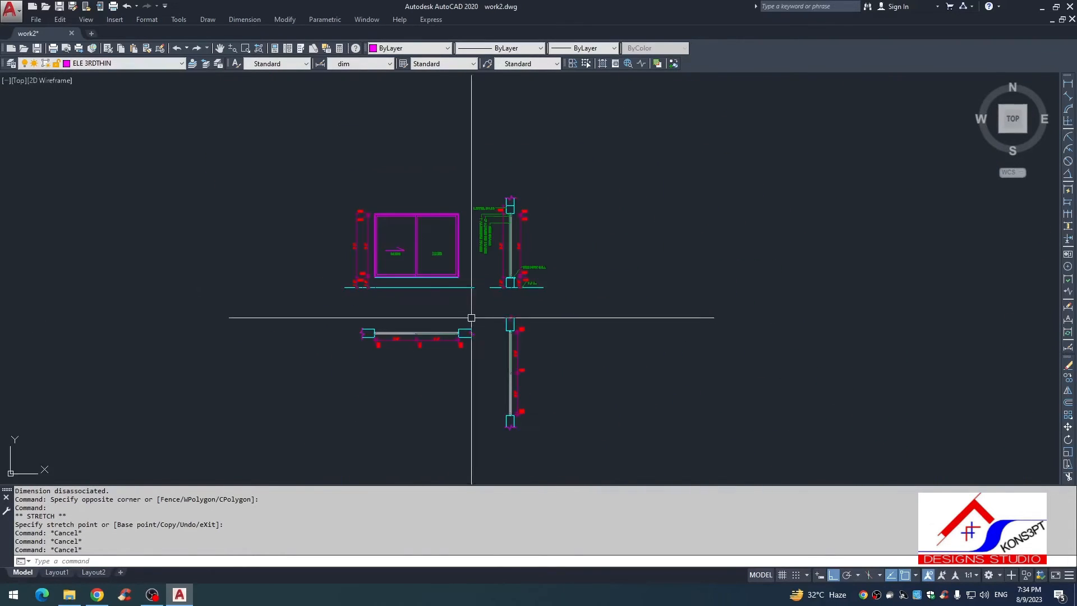
scroll(429, 275, up, 6)
key(Escape)
mouse_move(377, 324)
middle_down()
mouse_move(493, 298)
mouse_move(420, 304)
mouse_move(455, 366)
mouse_move(470, 280)
middle_up()
scroll(403, 340, down, 4)
key(Escape)
scroll(490, 364, down, 2)
key(Escape)
click(549, 295)
text(e)
key(space)
key(Escape)
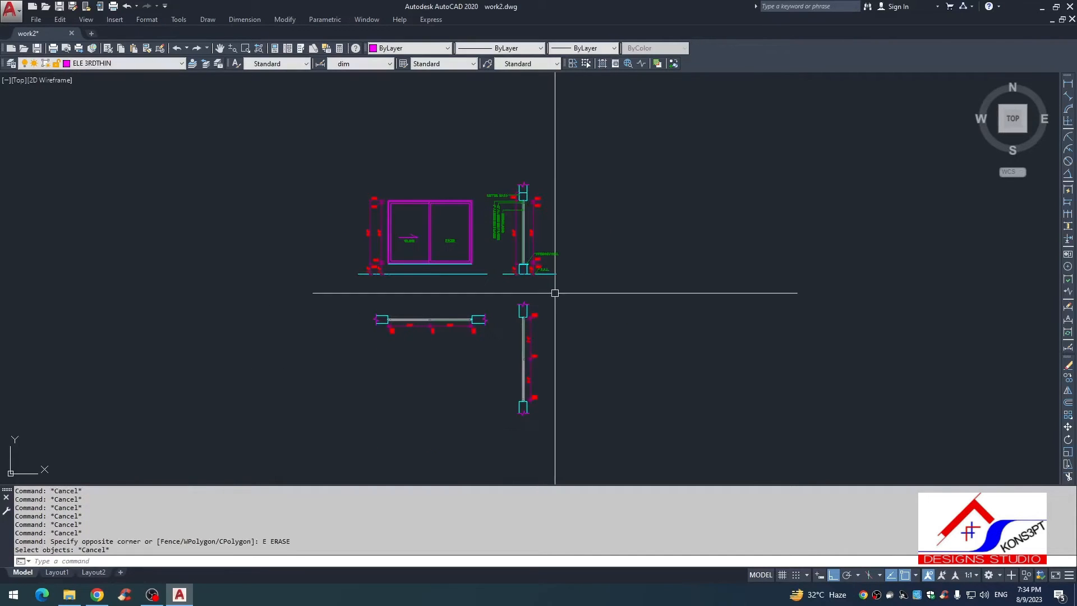
Step: Erase the rotated plan copy and its dimensions below the wall section
click(556, 294)
click(482, 430)
text(e)
key(space)
key(Escape)
Step: Move the dimensioned window plan straight up, closer to the elevation's floor line
scroll(585, 318, up, 4)
click(608, 335)
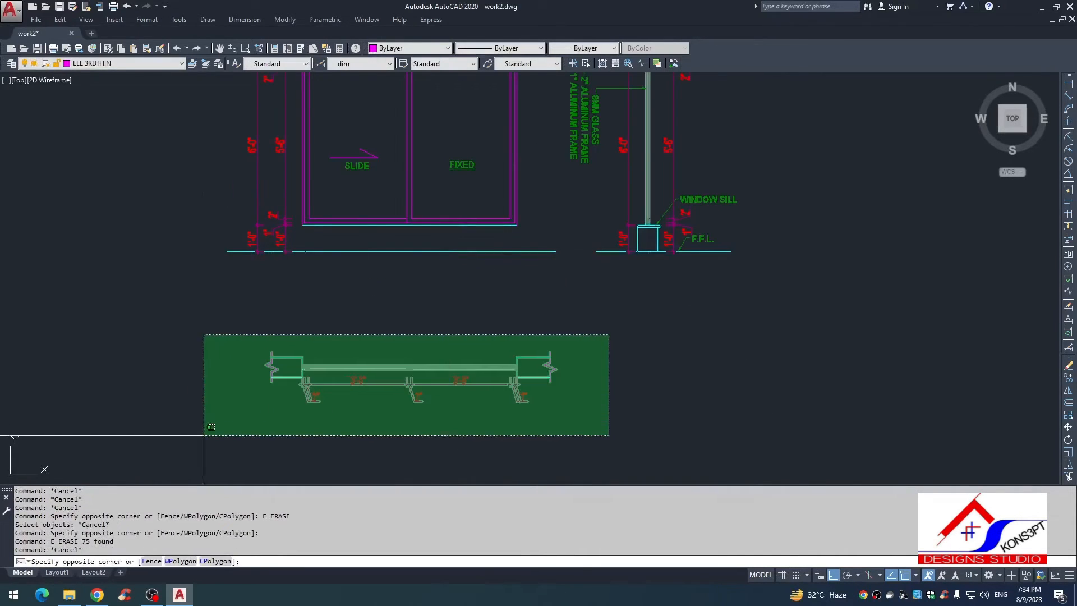
click(204, 435)
text(, m)
click(624, 408)
click(621, 362)
key(Escape)
scroll(410, 384, down, 2)
middle_drag(410, 385, 426, 347)
scroll(397, 233, up, 2)
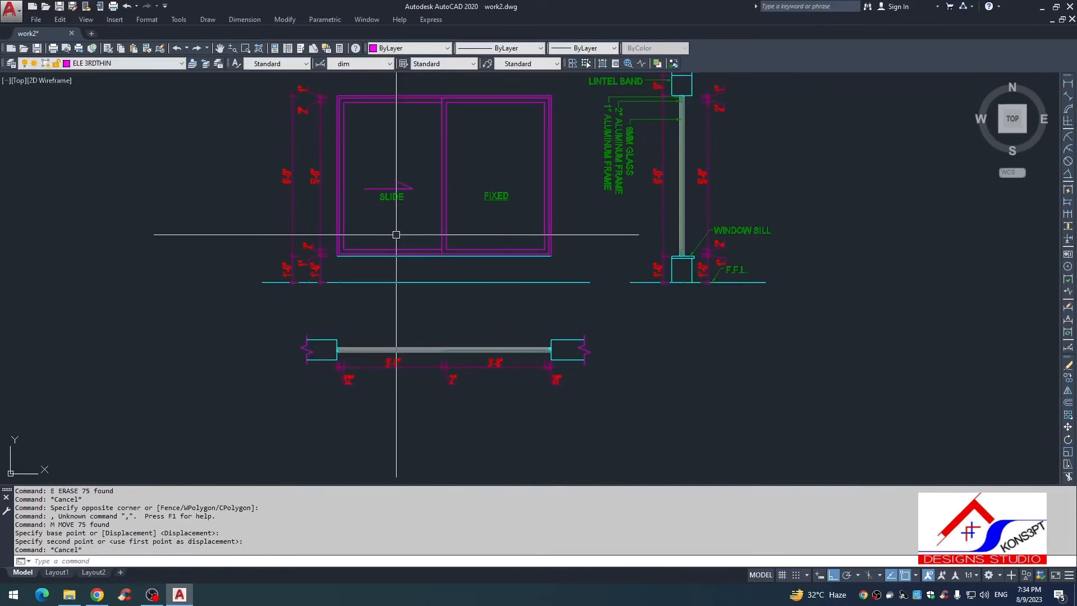
key(Escape)
scroll(396, 234, down, 6)
mouse_move(410, 249)
middle_down()
mouse_move(437, 255)
mouse_move(428, 266)
middle_up()
scroll(429, 266, down, 4)
scroll(668, 145, up, 4)
scroll(672, 192, up, 2)
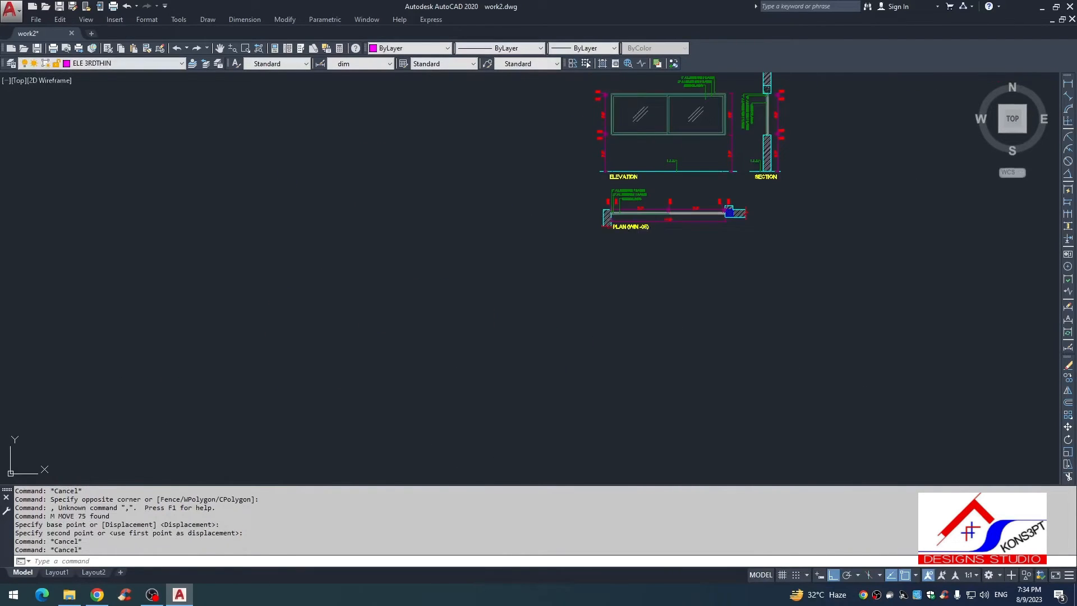
click(630, 230)
text(vo)
key(space)
scroll(617, 222, up, 6)
key(Escape)
Step: Copy the PLAN (WIN -05) title from the reference drawing to just beneath the new window plan
click(635, 251)
text(x)
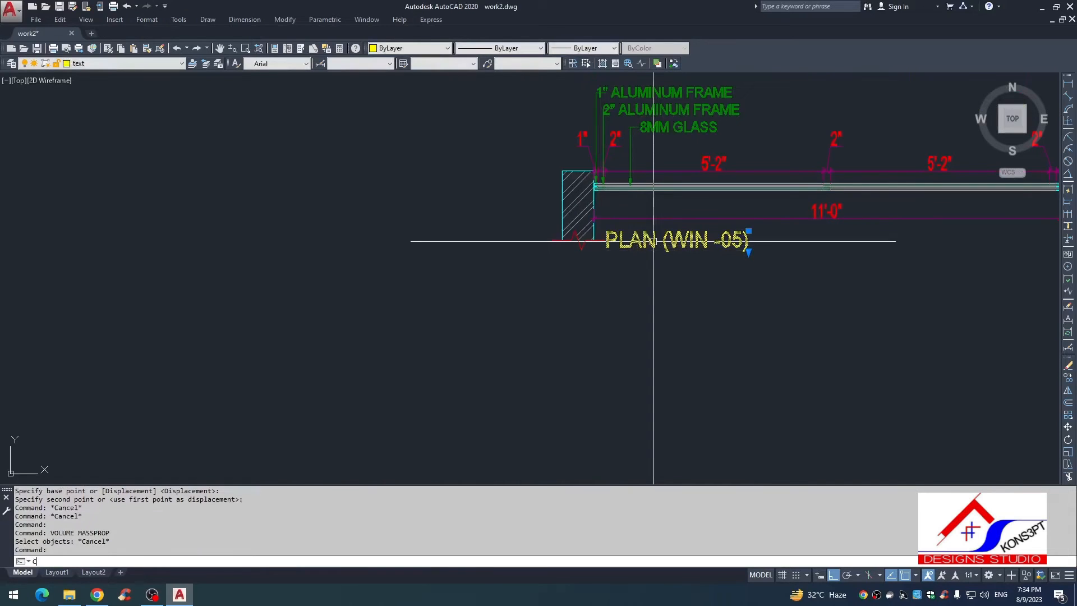
text(o)
key(space)
click(649, 238)
scroll(447, 315, down, 8)
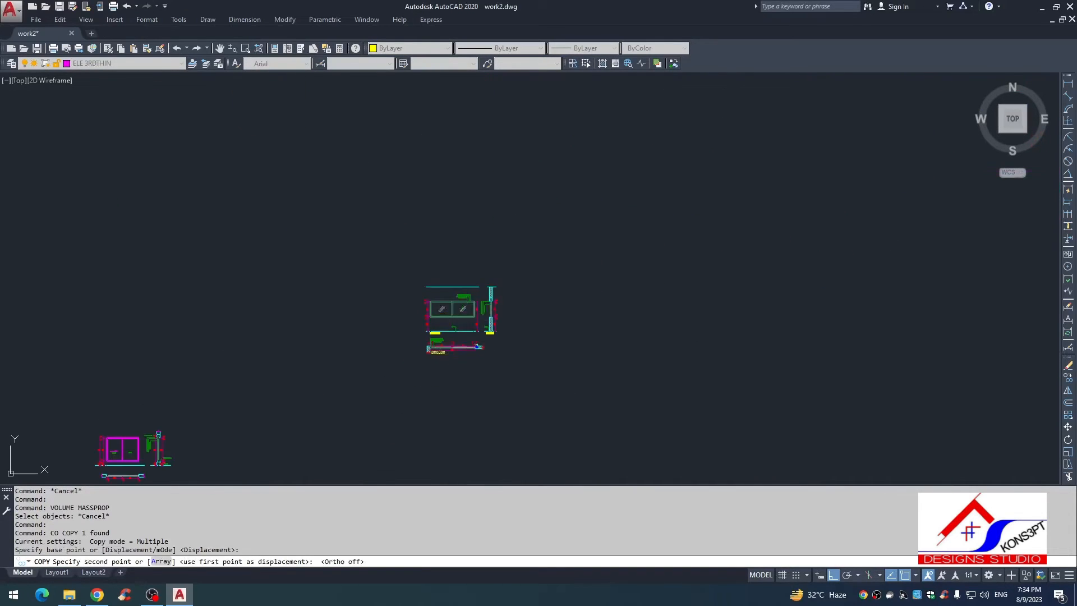
scroll(445, 288, up, 12)
scroll(575, 353, down, 2)
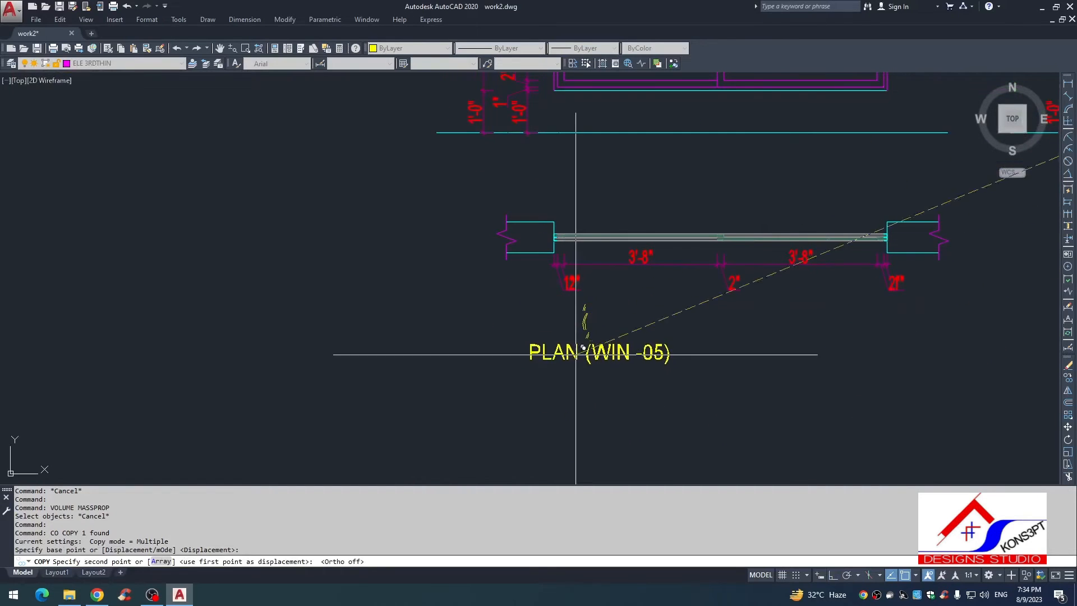
click(586, 337)
key(Escape)
Step: Move the 1" dimension text at the plan's left jamb outward so it clears the neighbouring 2" text
scroll(563, 277, up, 4)
click(562, 307)
click(566, 291)
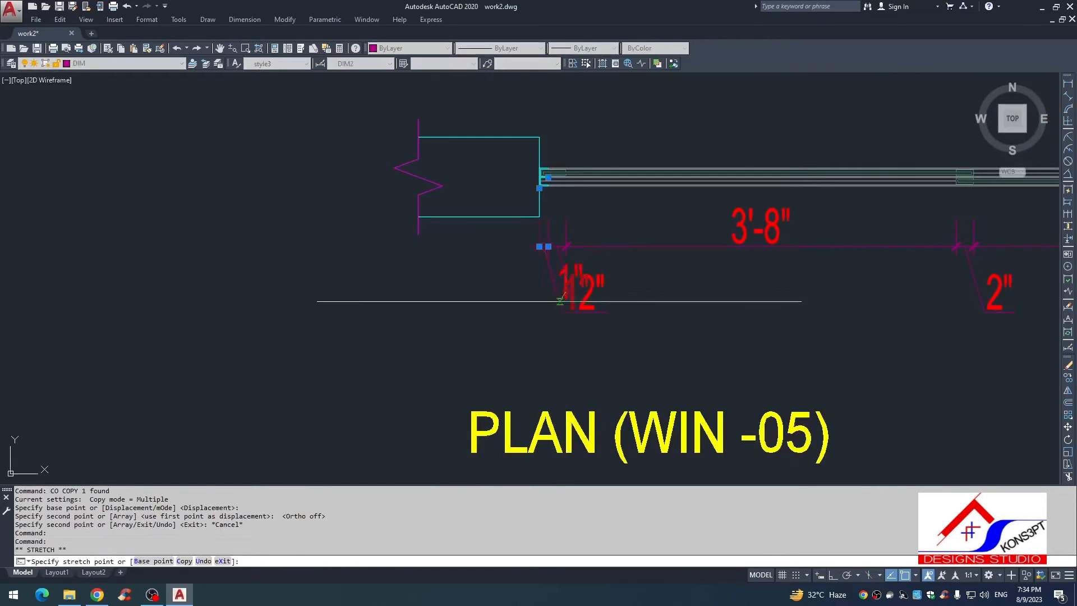
click(519, 331)
key(Escape)
Step: Move the 2" dimension text at the plan's right jamb to the left so it clears the 1" text
scroll(579, 329, down, 4)
middle_drag(617, 328, 472, 297)
scroll(747, 284, up, 6)
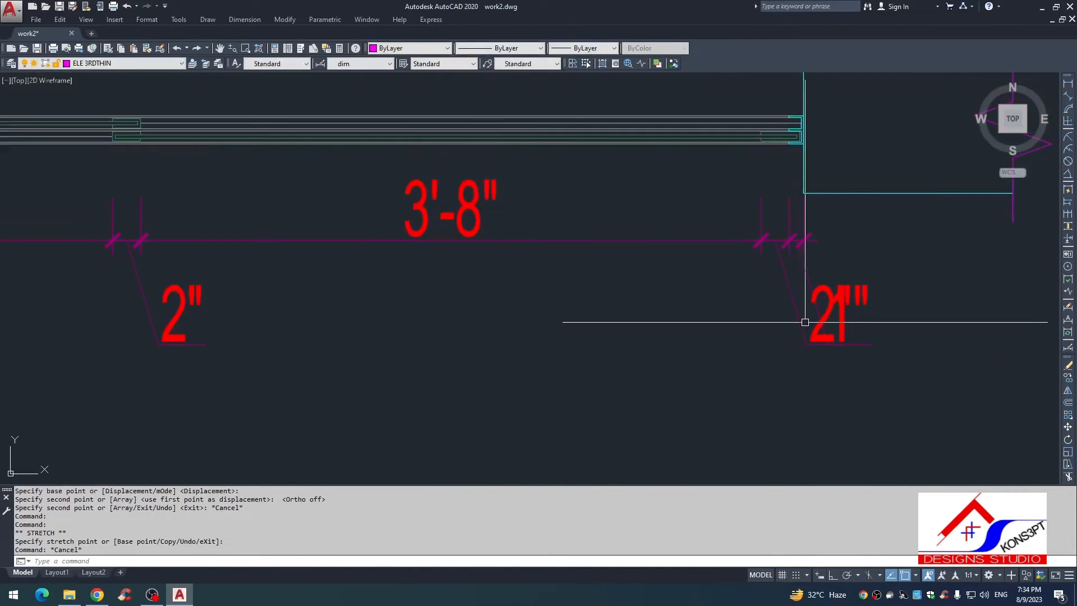
click(805, 322)
click(796, 332)
click(812, 312)
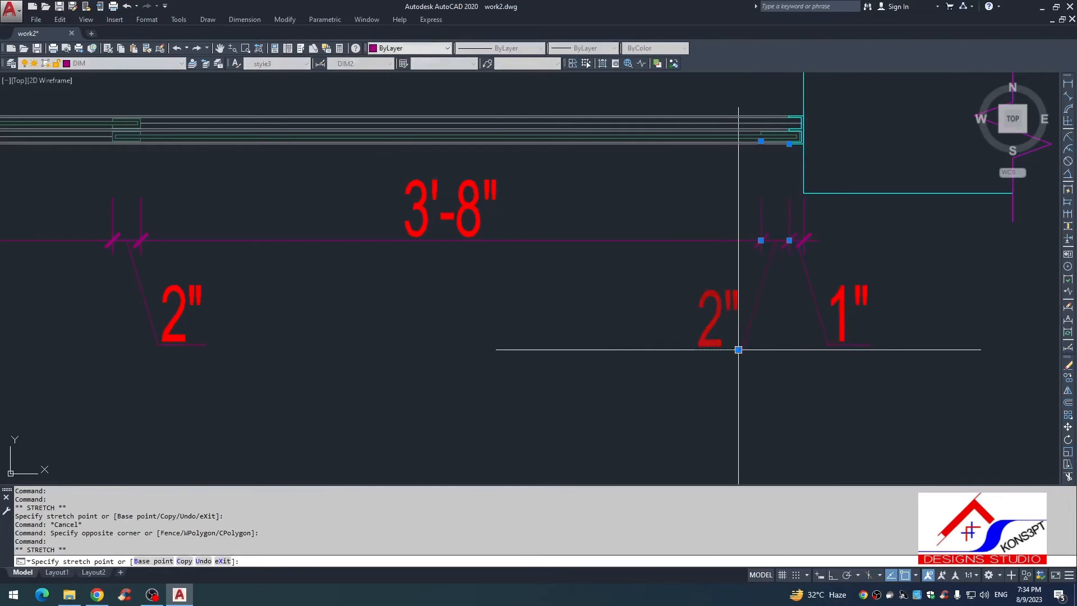
click(738, 349)
key(Escape)
key(Escape)
Step: Change the copied plan title to read PLAN (WIN -01)
scroll(658, 295, down, 5)
scroll(584, 361, down, 3)
click(572, 340)
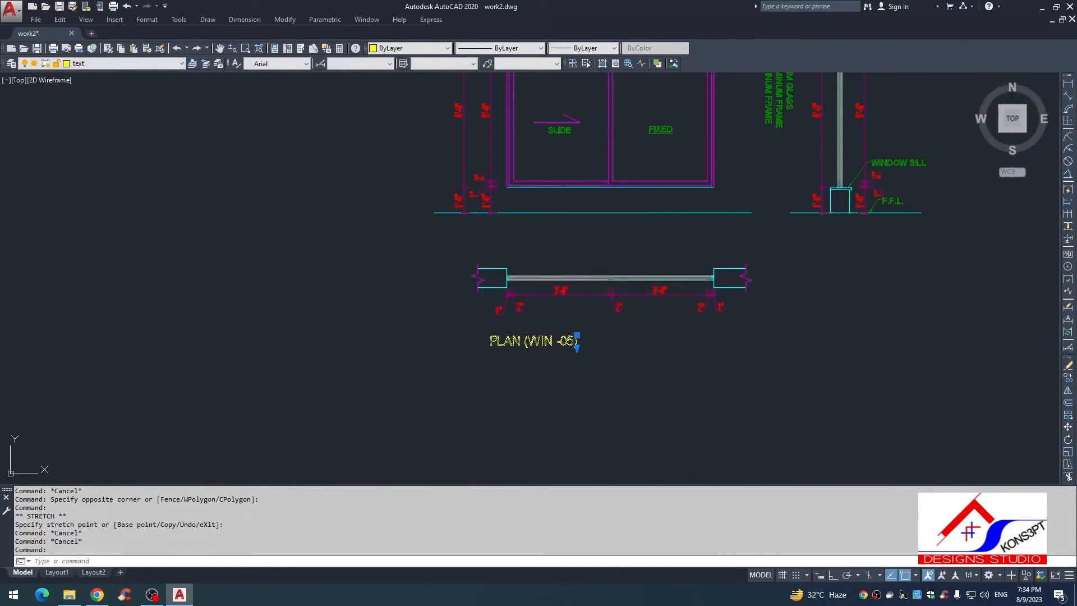
double_click(565, 337)
scroll(564, 335, up, 4)
drag(586, 361, 568, 365)
text(1)
key(Escape)
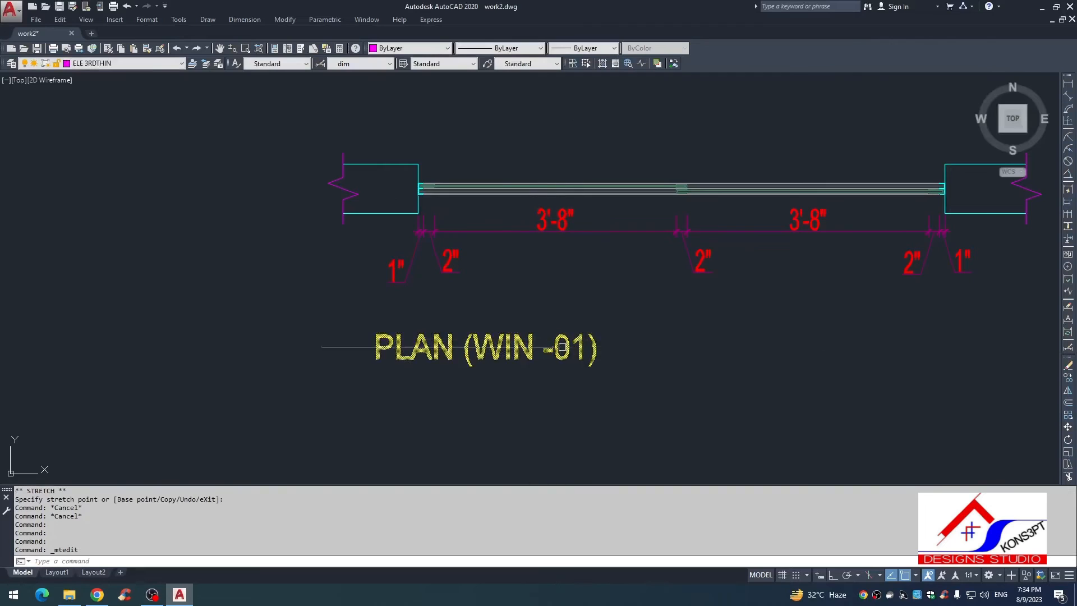
scroll(464, 361, down, 4)
click(467, 363)
text(VO)
key(space)
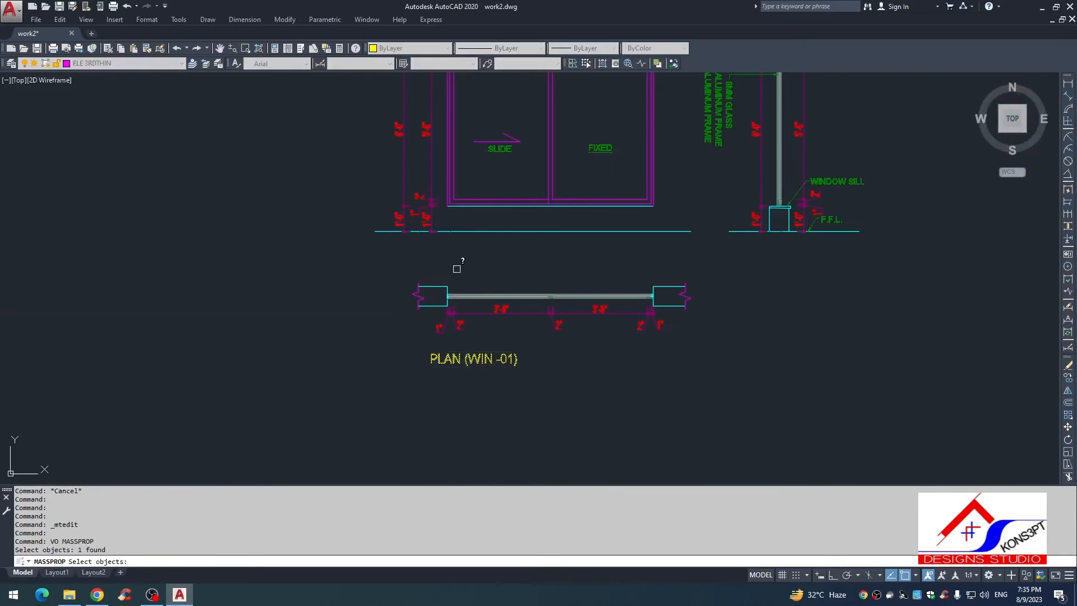
key(Escape)
Step: Copy the PLAN (WIN -01) title to just below the elevation's floor line
click(474, 362)
text(CO)
key(space)
click(468, 358)
scroll(461, 230, up, 3)
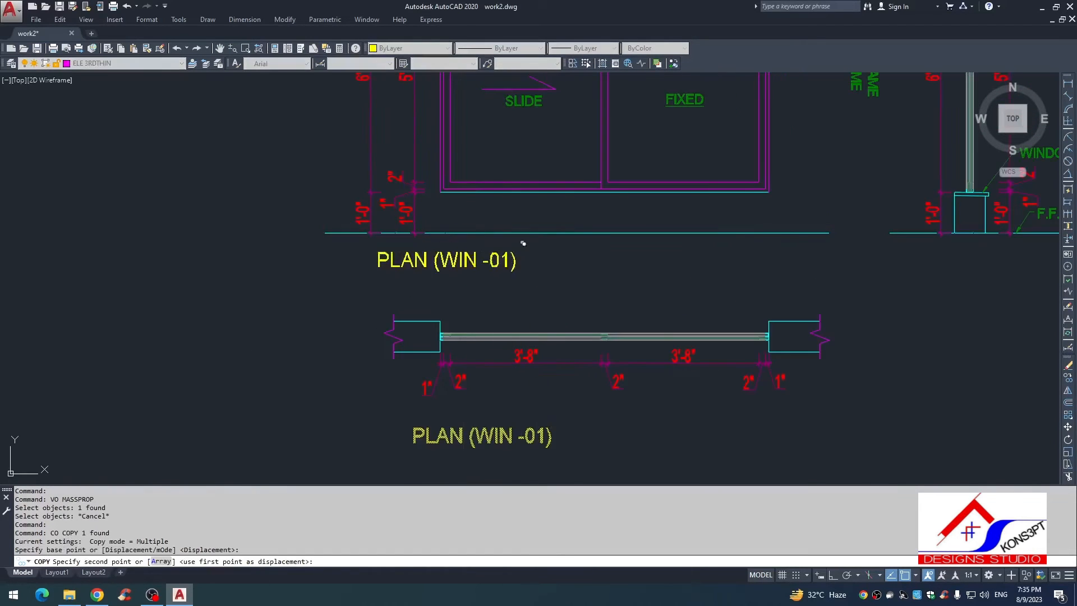
click(568, 253)
key(Escape)
Step: Replace the text of the title copy under the elevation with ELEVATION
double_click(498, 254)
key(ctrl+a)
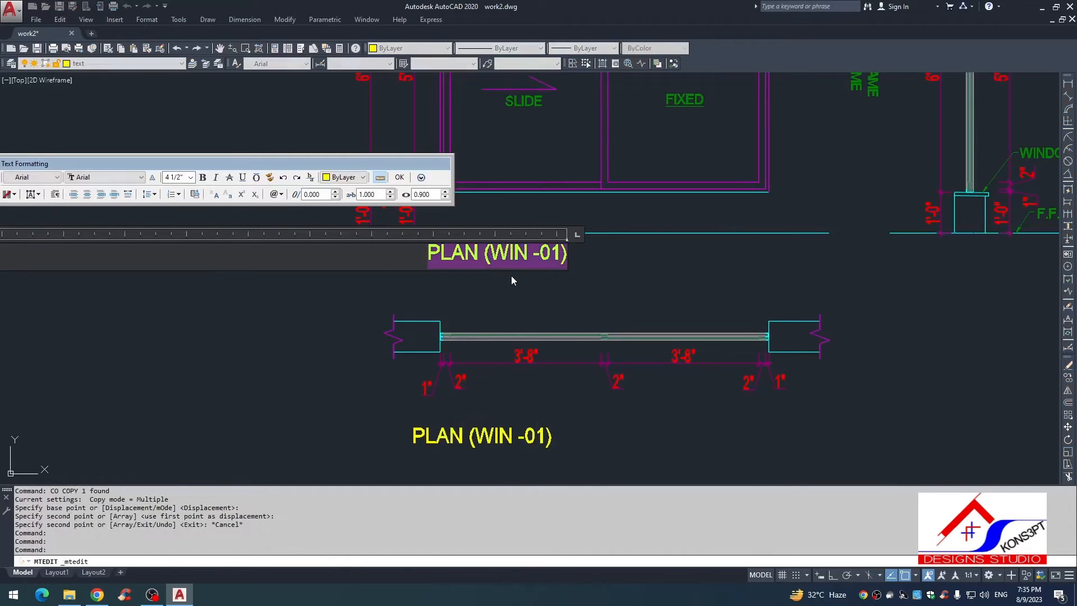
text(ELEVATION)
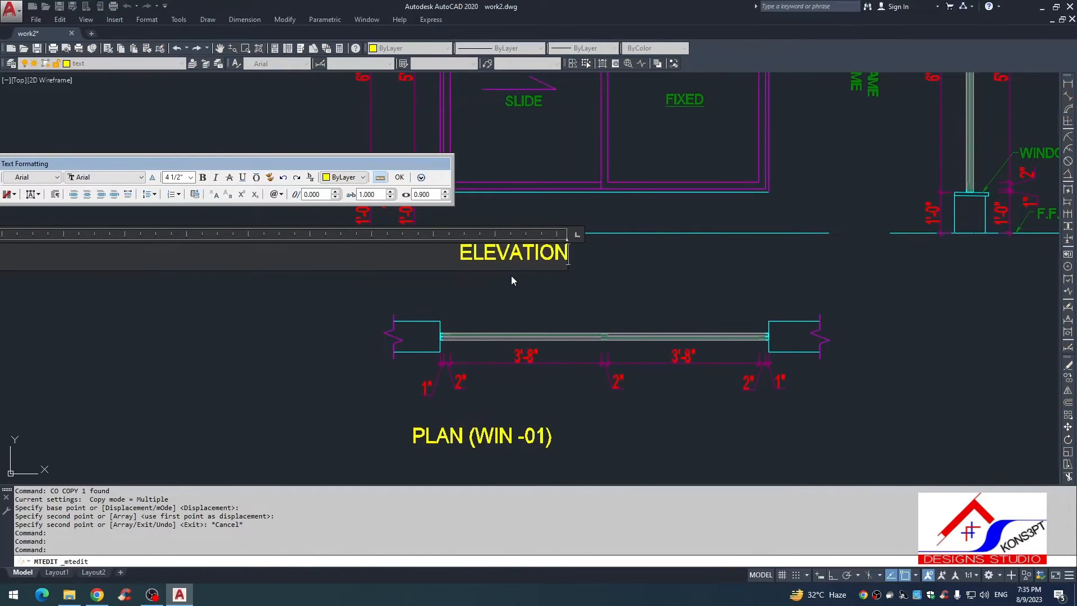
click(510, 275)
click(484, 254)
text(vo)
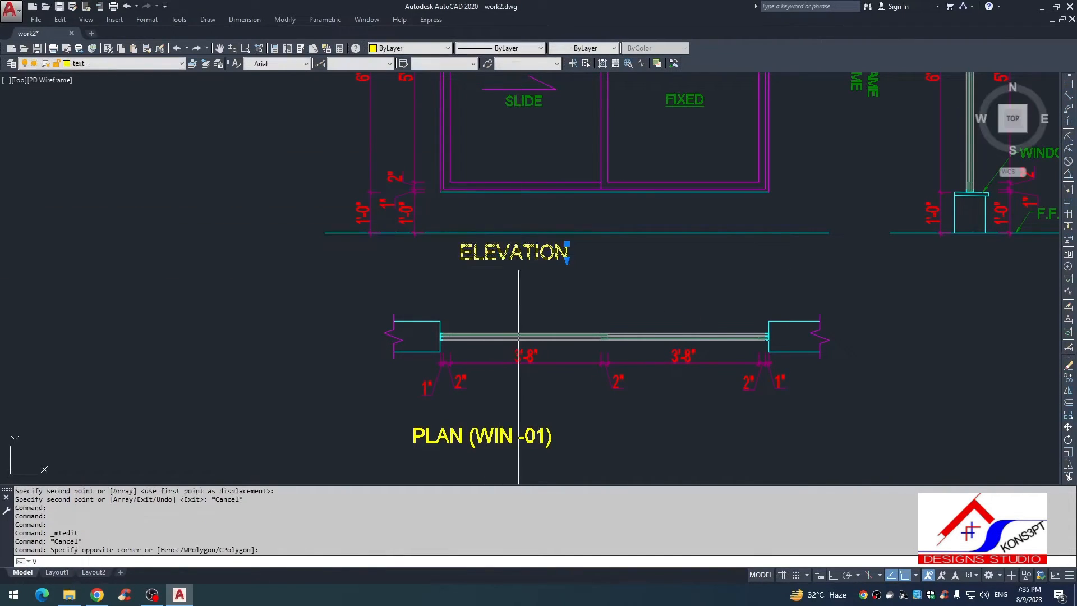
key(space)
click(509, 276)
middle_drag(668, 282, 492, 285)
key(Escape)
click(364, 256)
key(Escape)
Step: Copy the ELEVATION title to below the wall section and change the copy's text to SECTION
click(370, 259)
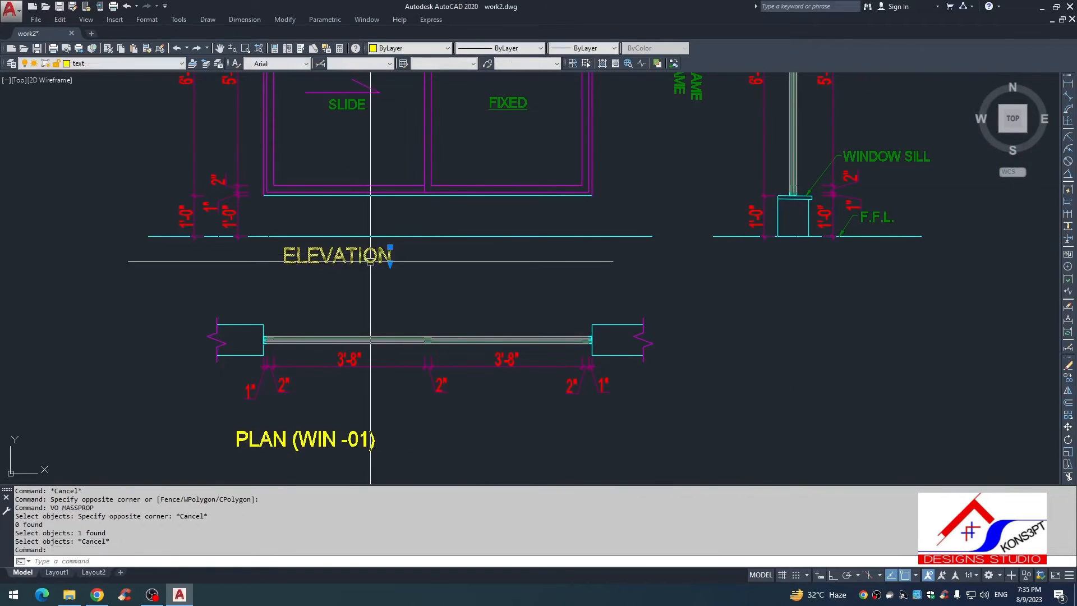
text(co)
key(space)
click(402, 261)
click(877, 266)
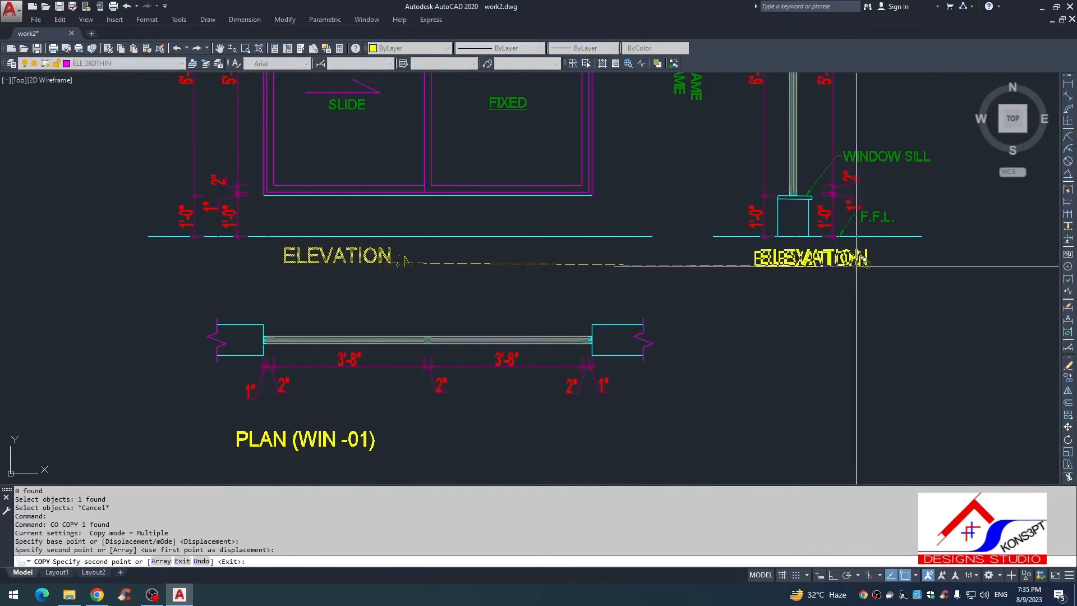
key(Escape)
double_click(785, 266)
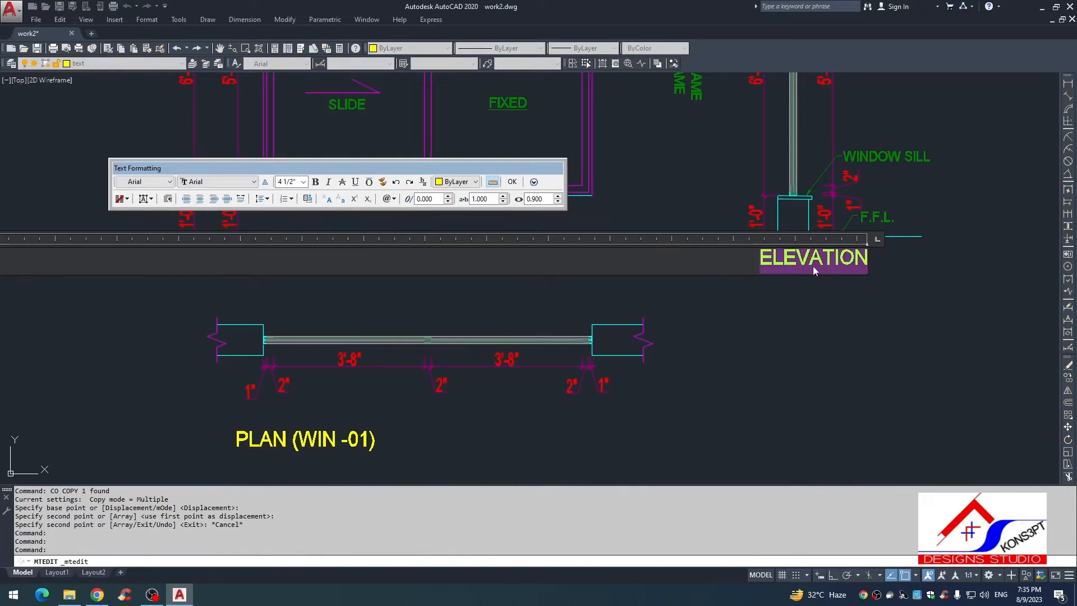
text(SRECTIO)
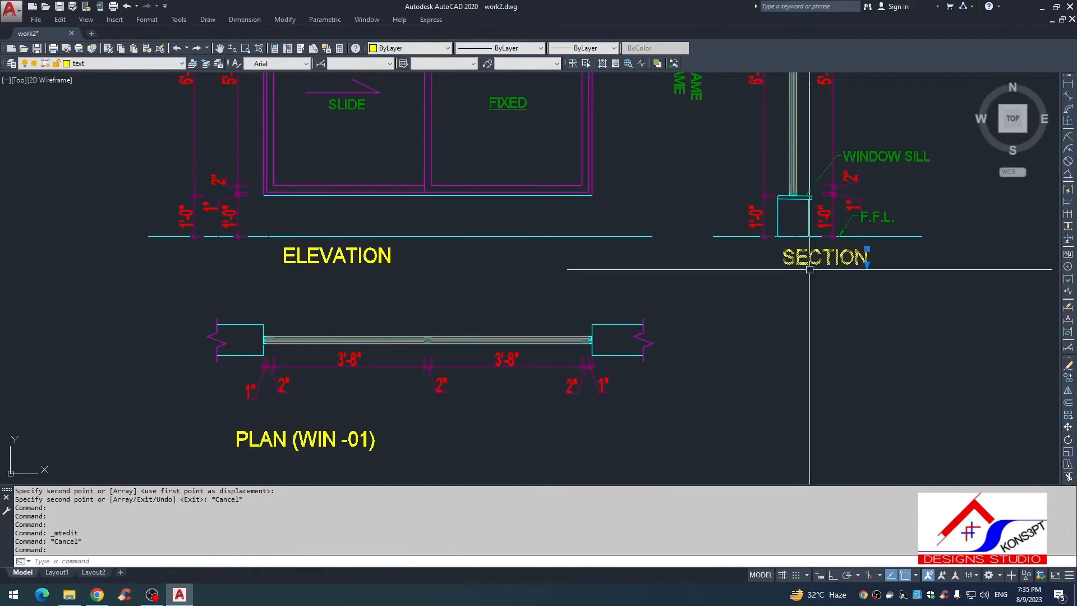
Step: Move the SECTION title slightly left so it sits centred under the wall section
text(m)
key(space)
text(N)
key(space)
click(810, 300)
click(779, 299)
key(Escape)
scroll(666, 342, down, 2)
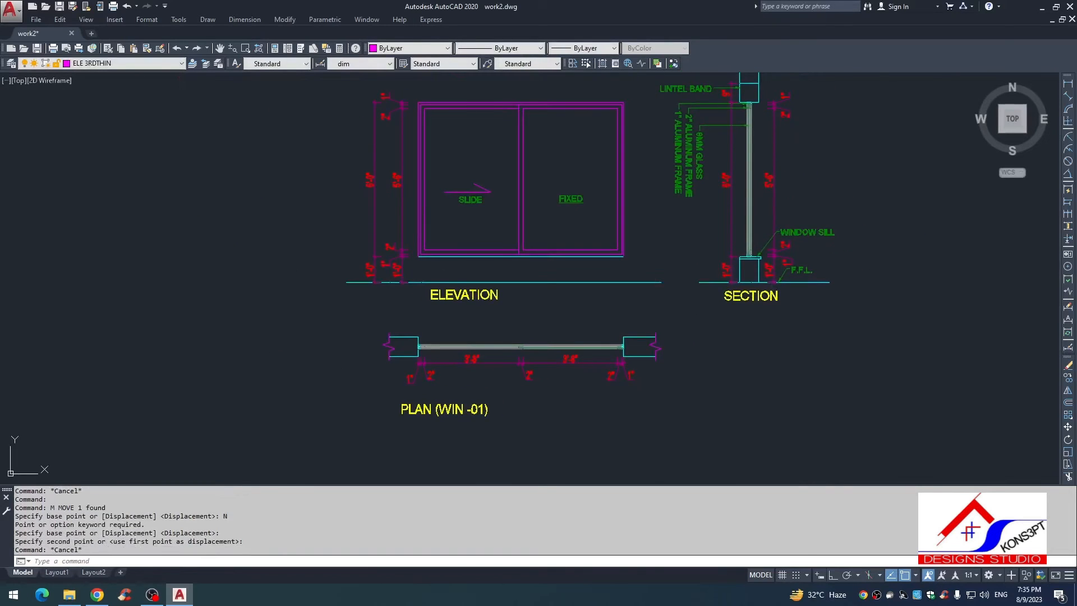
scroll(471, 348, up, 2)
scroll(564, 339, down, 3)
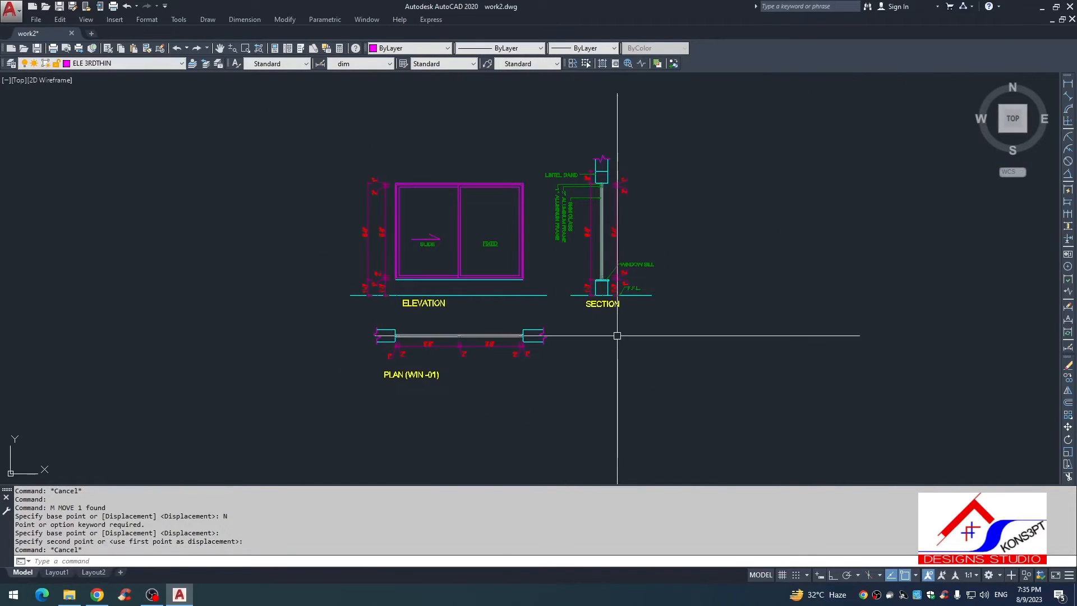
scroll(638, 280, up, 5)
scroll(595, 292, down, 5)
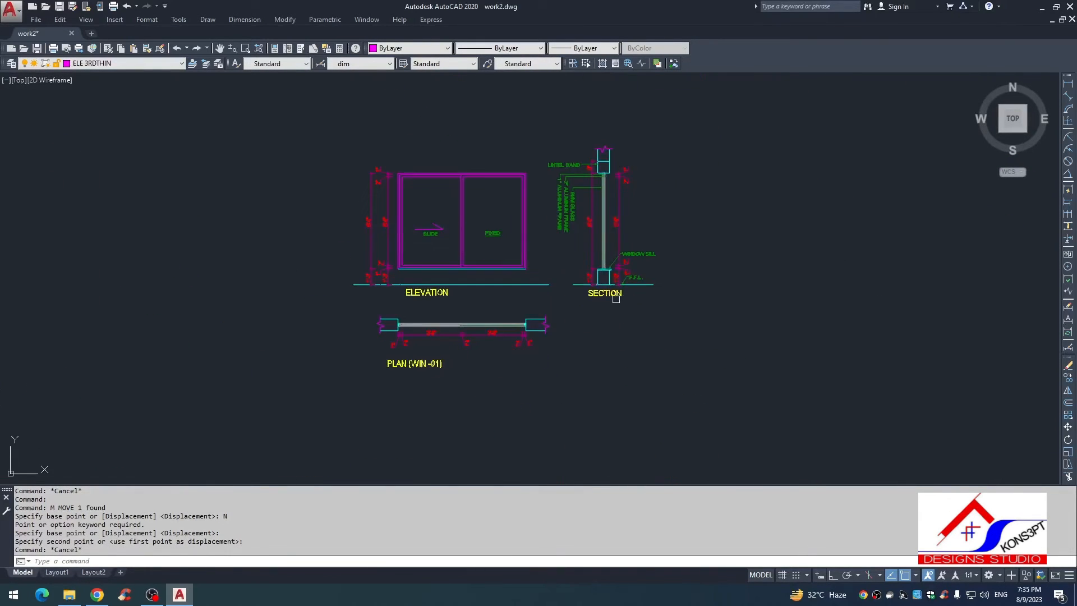
key(Escape)
key(Escape)
Step: Hatch the section's wall areas above the lintel band and below the window sill with ANSI32 at scale 12
text(H)
key(Return)
click(644, 150)
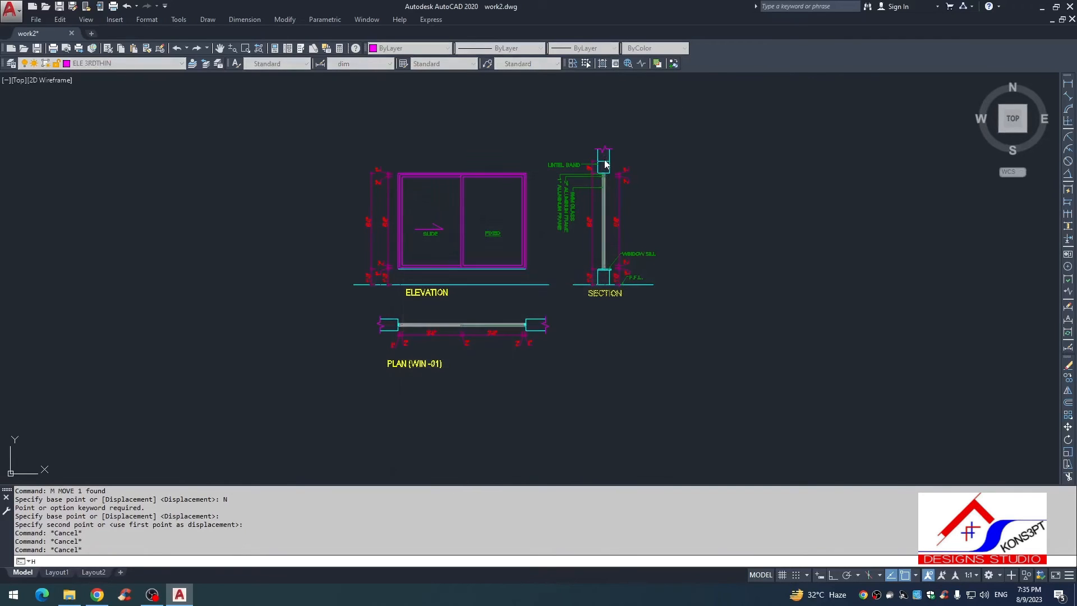
click(604, 157)
click(606, 276)
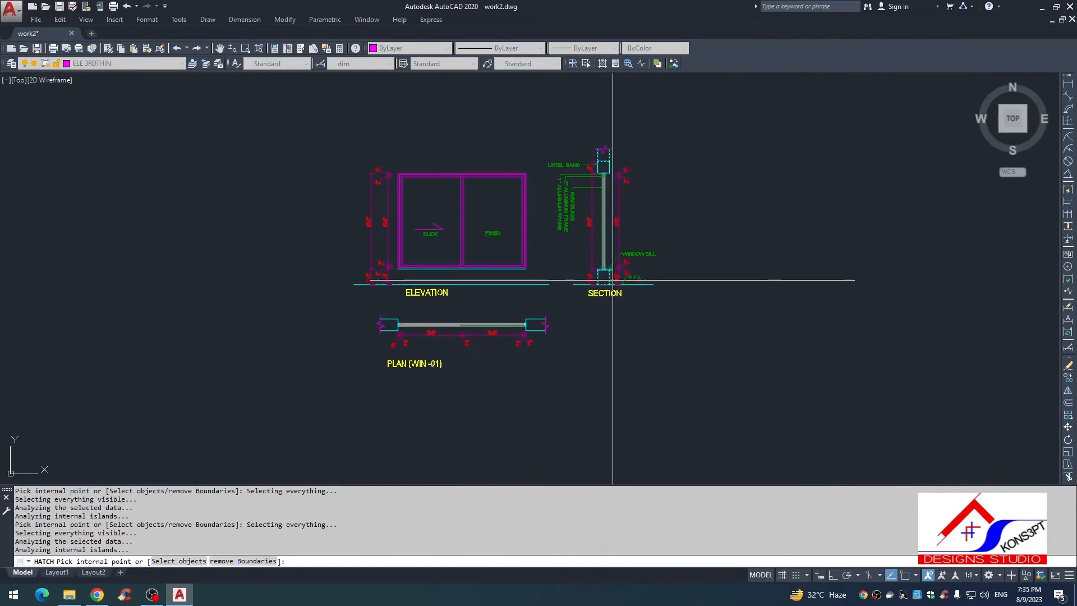
key(Return)
click(516, 215)
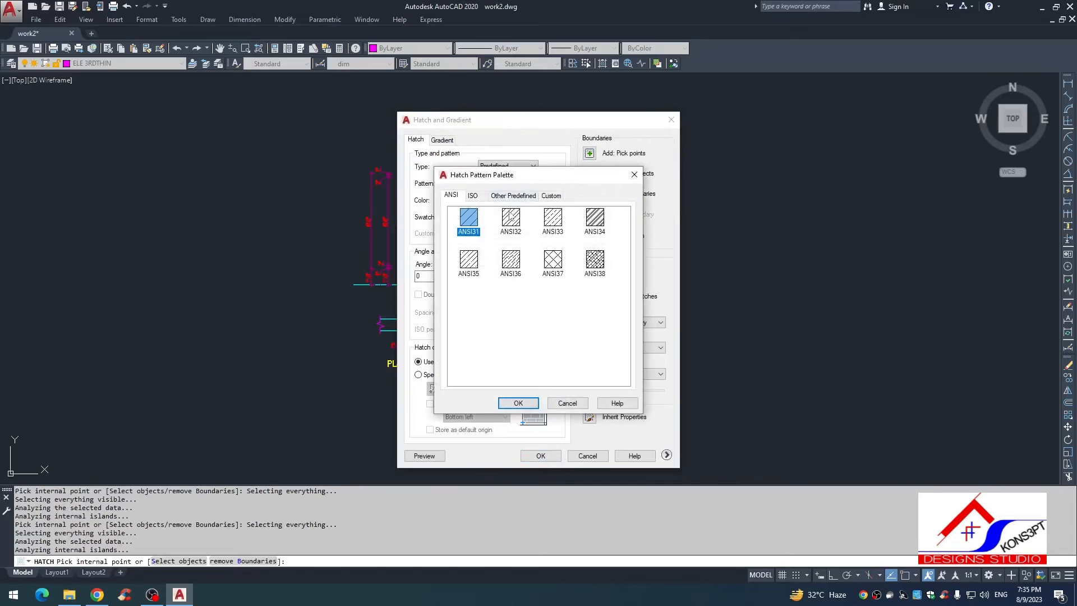
double_click(510, 215)
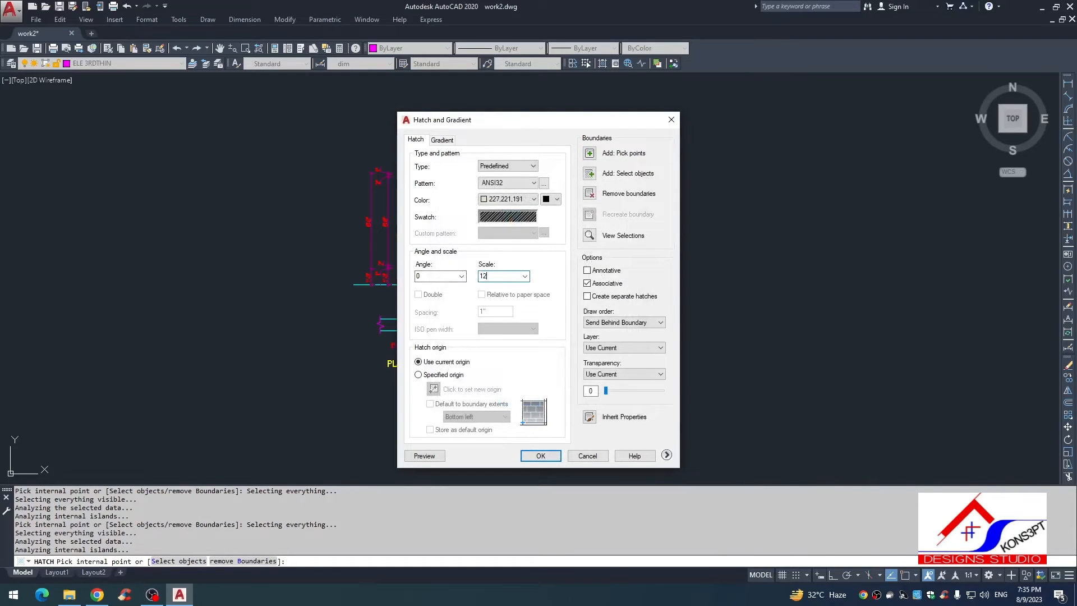
key(Return)
key(Escape)
scroll(604, 228, up, 5)
scroll(609, 298, down, 5)
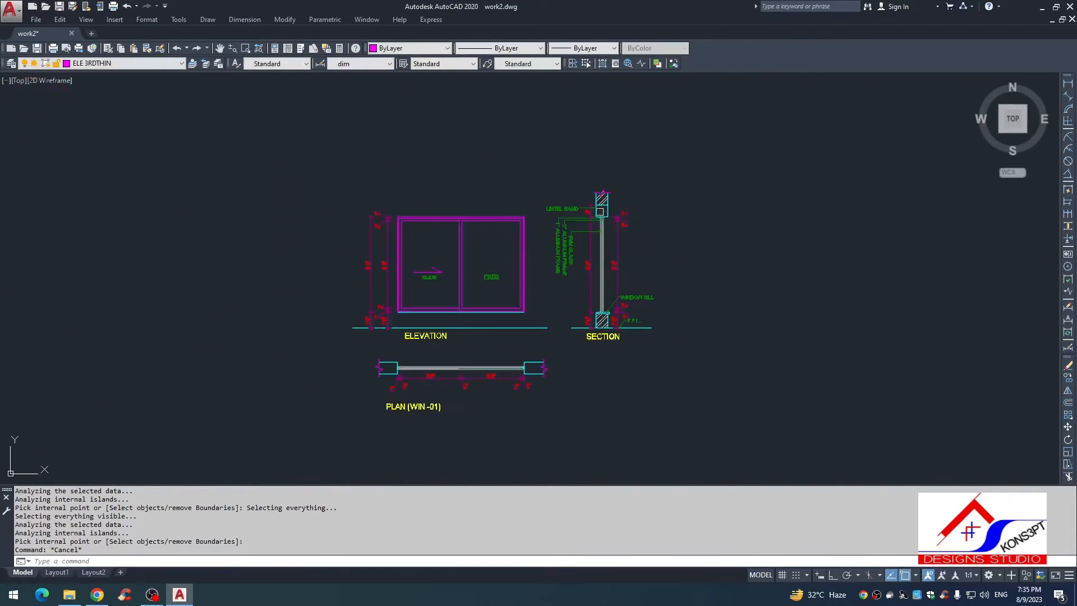
scroll(607, 210, up, 5)
text(g)
key(Return)
key(Escape)
key(Escape)
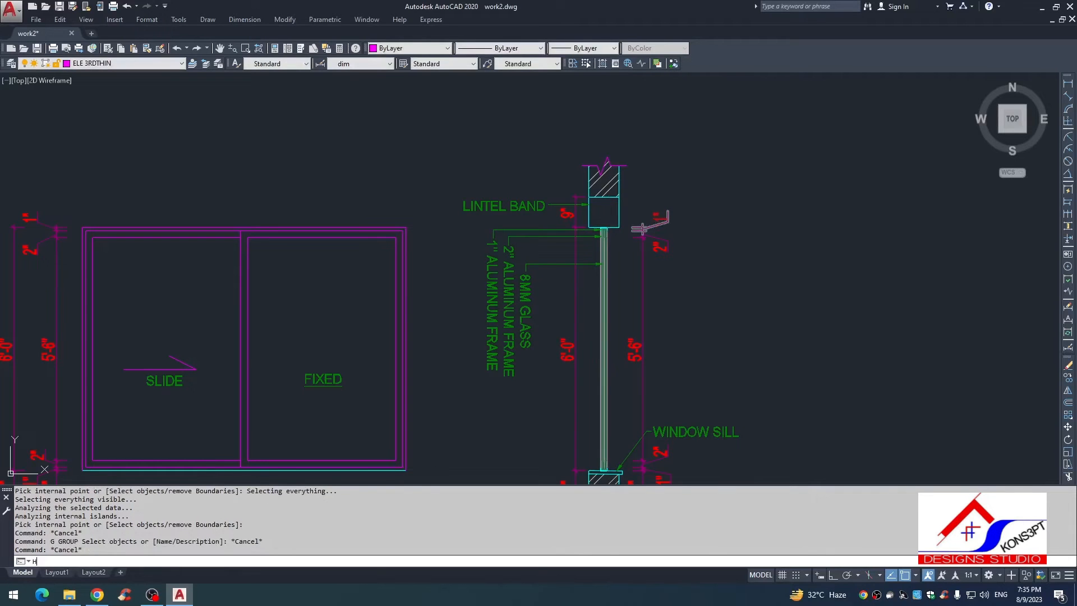
Step: Hatch the lintel band in the wall section with the AR-CONC pattern at scale 1
key(space)
key(k)
scroll(604, 215, up, 3)
click(605, 215)
key(space)
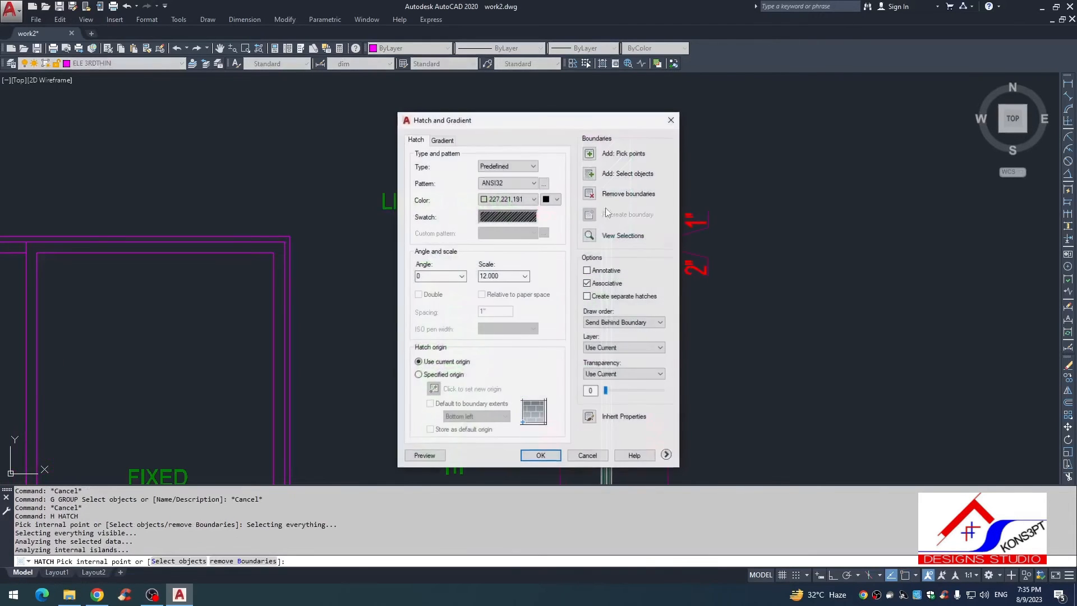
click(506, 215)
click(526, 198)
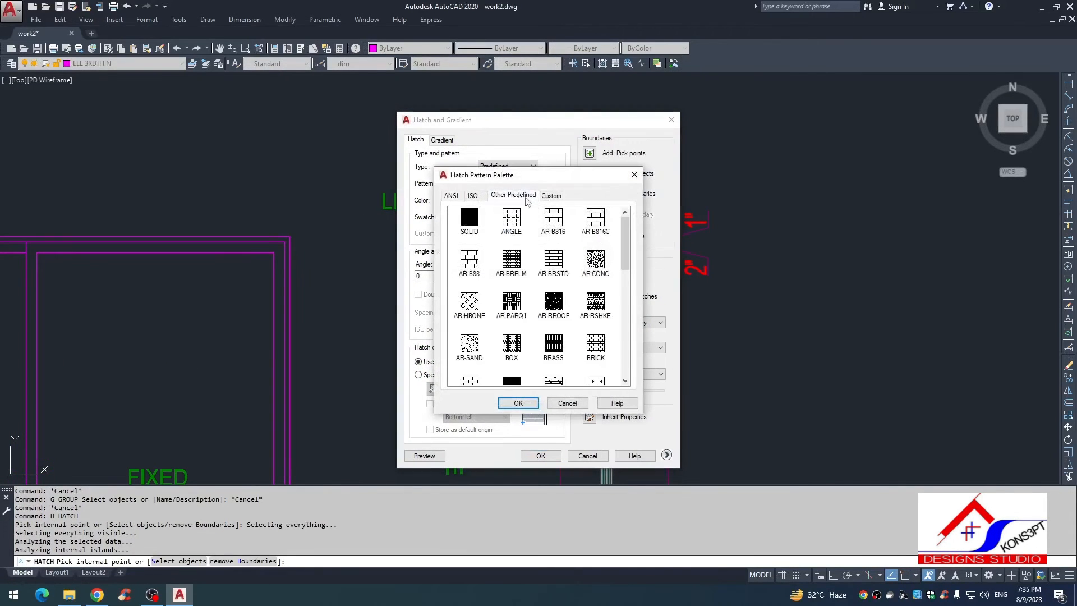
double_click(596, 261)
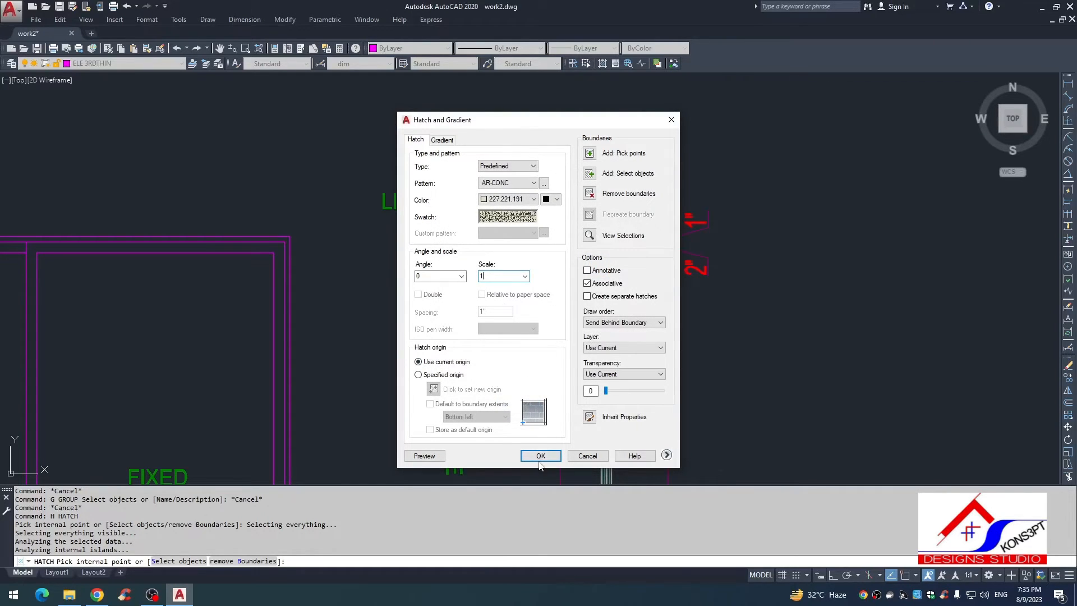
key(Escape)
Step: Hatch both wall ends of the plan with the AR-CONC pattern at scale 1
scroll(614, 360, down, 5)
scroll(613, 360, up, 5)
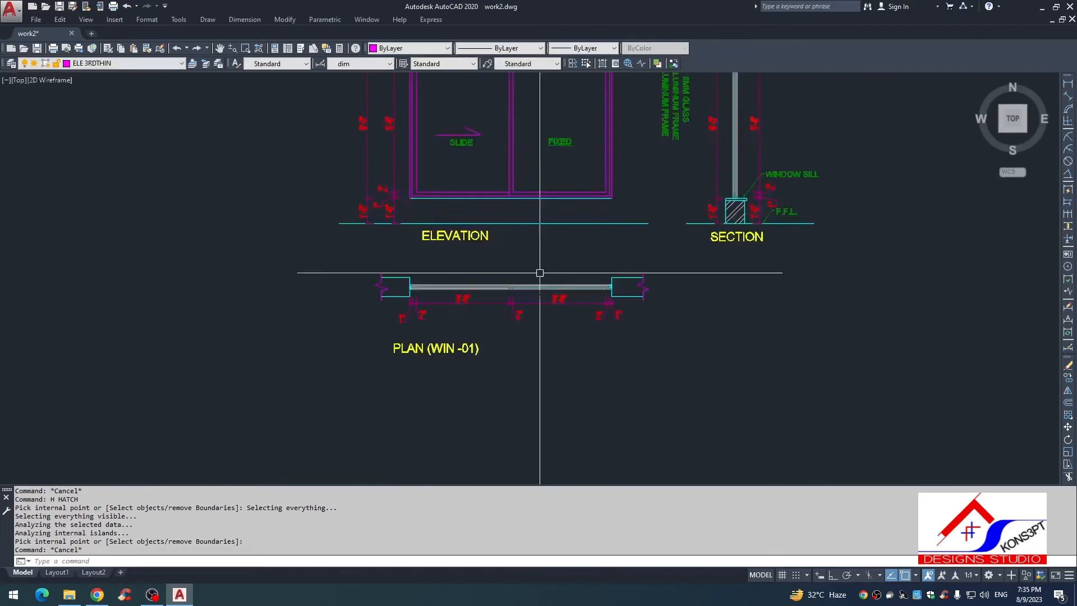
key(Return)
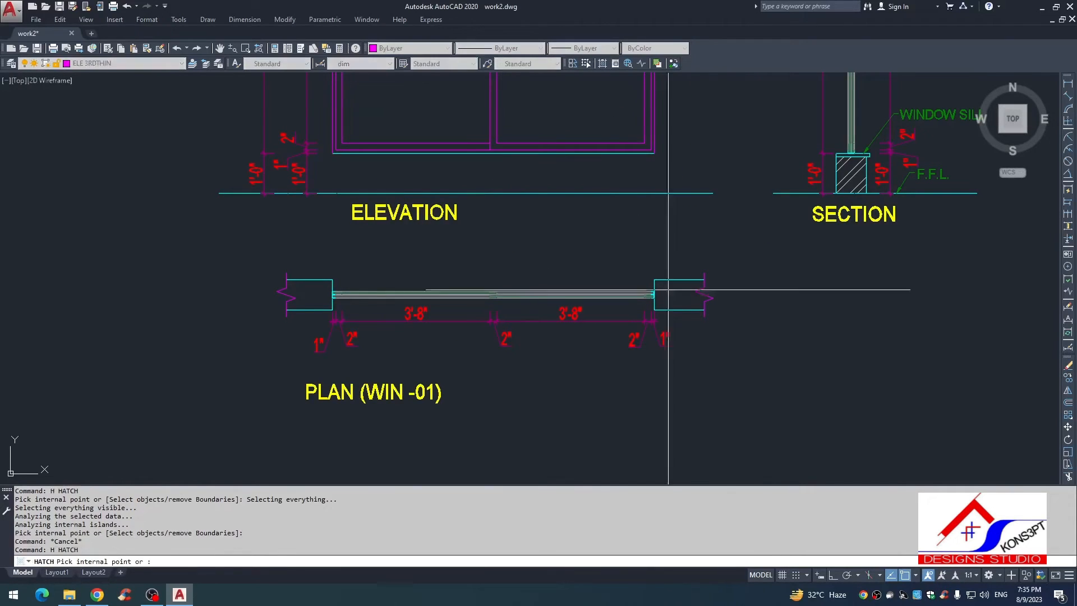
key(Return)
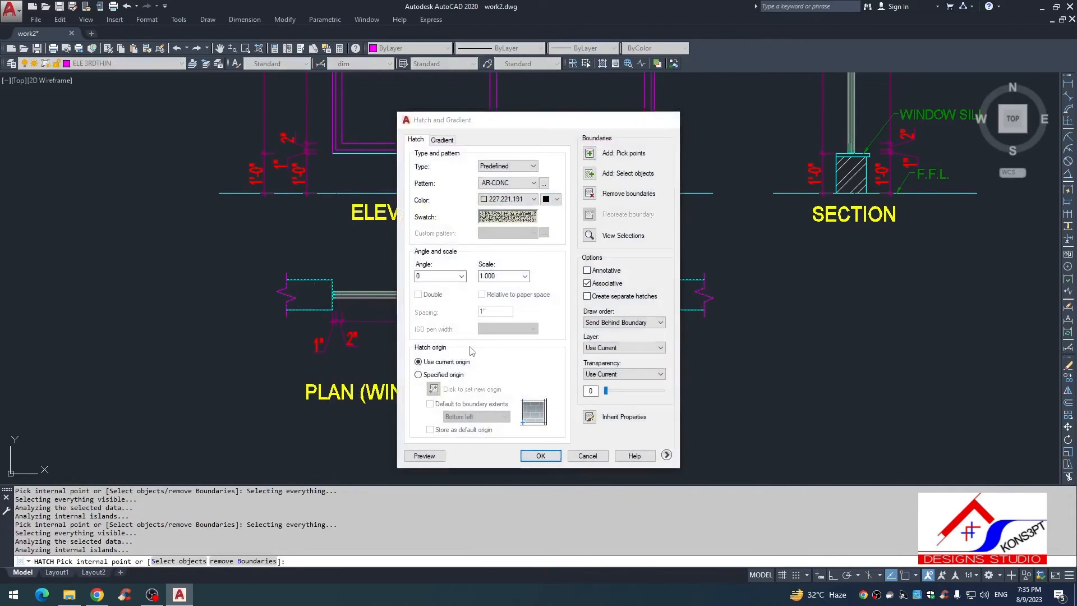
key(Return)
key(Escape)
Step: Match the properties of the plan's two wall hatches to the section's diagonal wall hatch below the sill
scroll(414, 343, down, 6)
text(MA)
key(Return)
scroll(525, 296, up, 8)
click(496, 364)
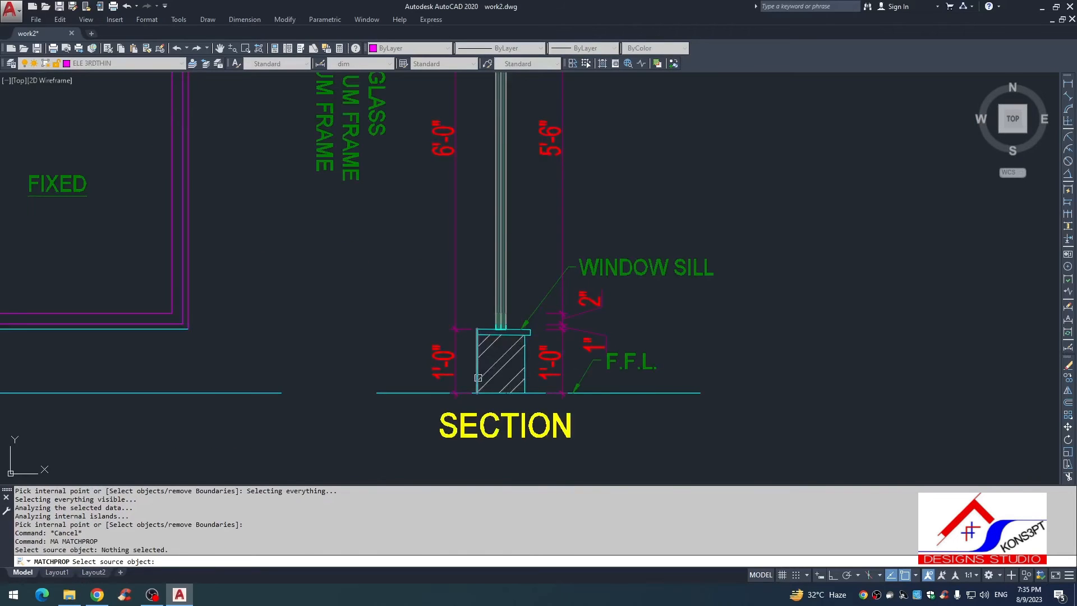
click(491, 377)
scroll(493, 377, down, 2)
middle_drag(491, 374, 600, 168)
scroll(434, 287, up, 2)
click(439, 282)
click(429, 314)
key(Escape)
key(Escape)
key(Escape)
scroll(429, 315, down, 4)
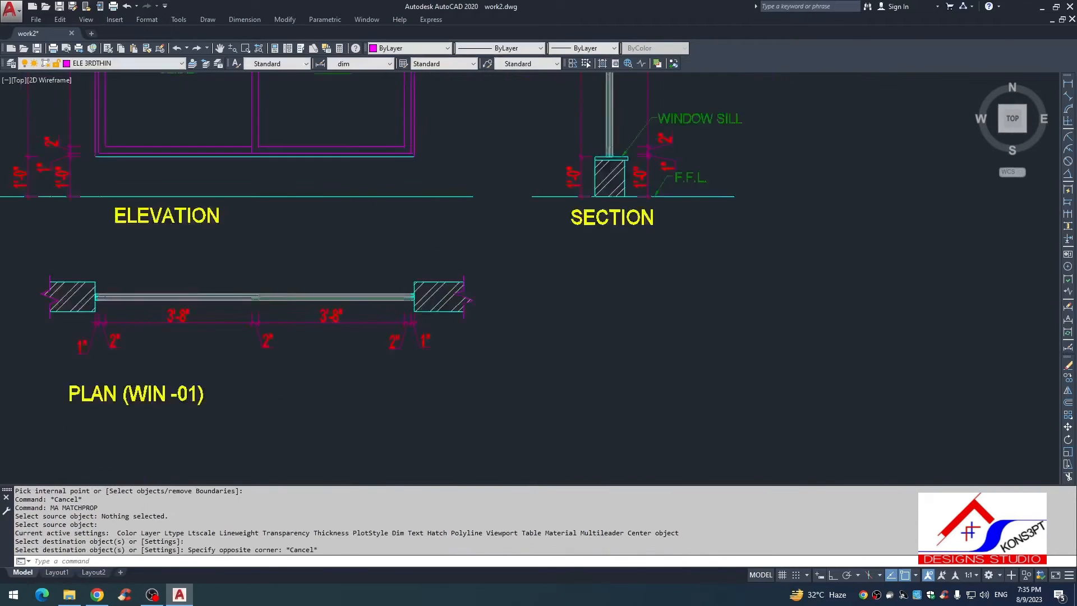
middle_drag(427, 315, 534, 303)
scroll(489, 289, up, 2)
text(L)
key(Return)
key(Escape)
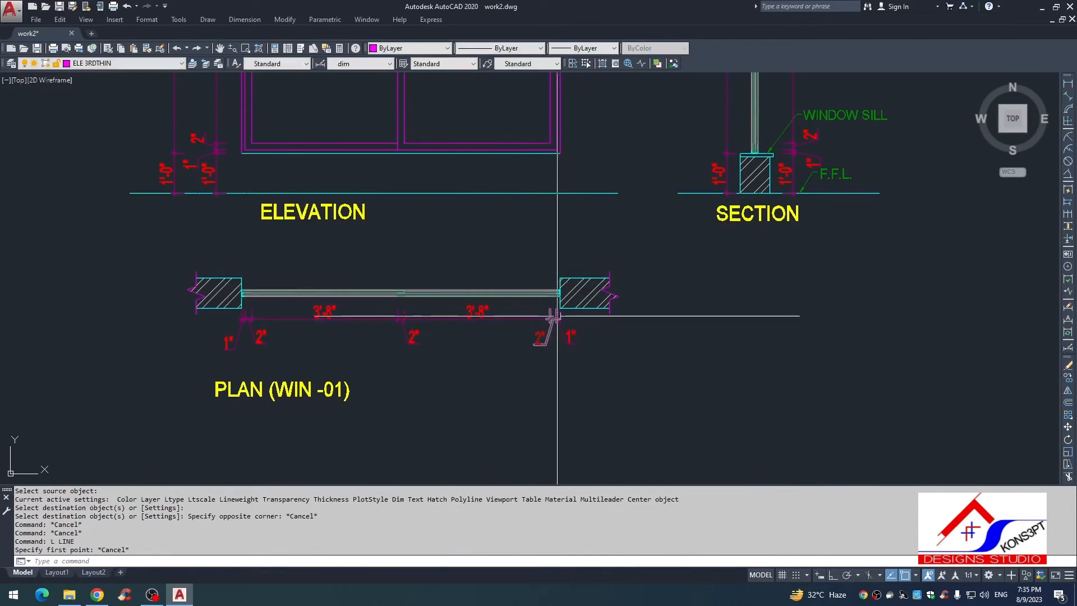
Step: Try to stretch the plan's dimension row away from the window opening
text(S)
key(Return)
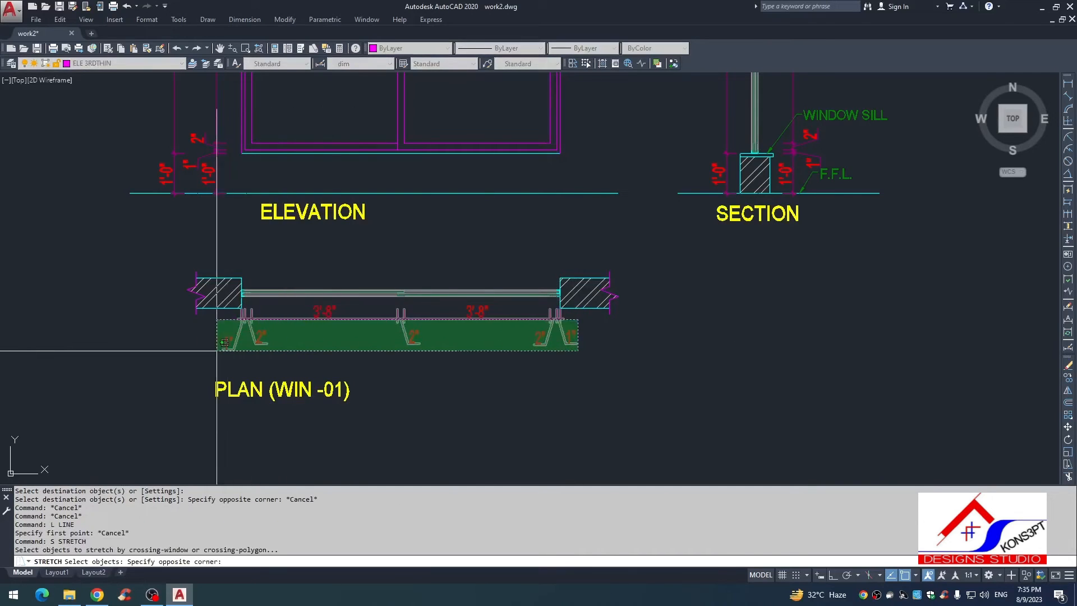
click(217, 303)
key(Return)
click(581, 354)
key(Escape)
text(DS)
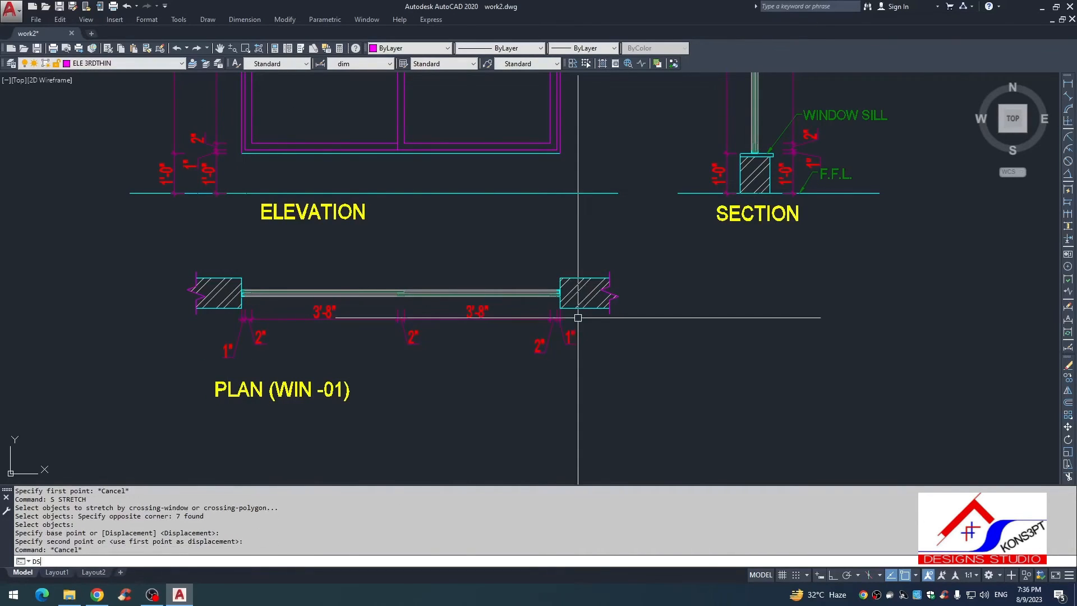
text(SWS)
key(Return)
click(572, 329)
key(Escape)
Step: Stretch all the plan dimensions slightly lower to leave a clear gap beneath the wall line
text(S)
key(Return)
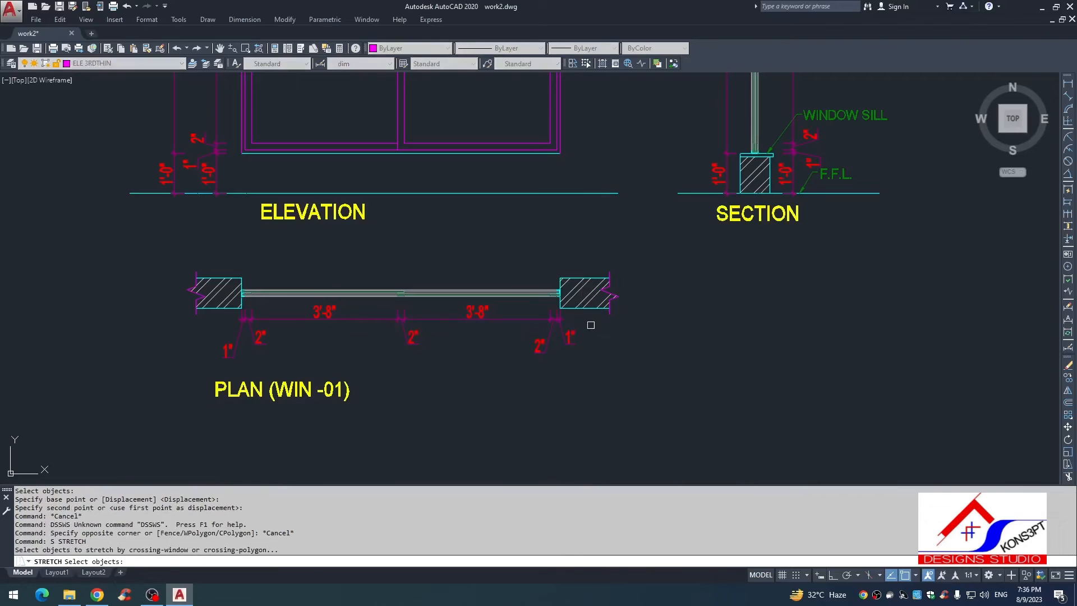
click(589, 317)
click(412, 363)
key(Return)
click(511, 365)
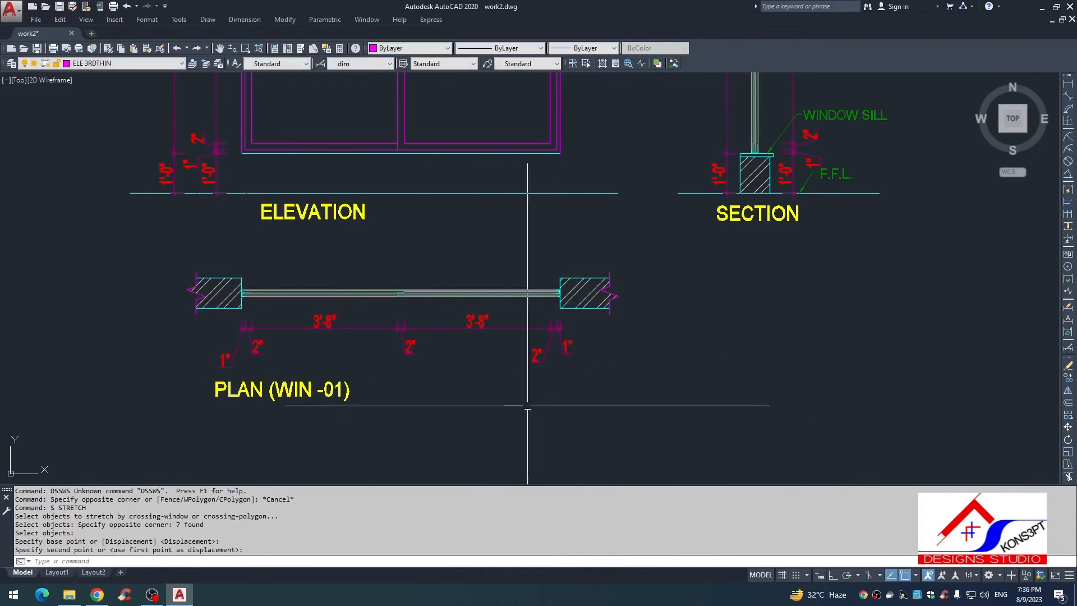
Step: Draw two horizontal lines across the plan's window opening, joining the lower and upper corners of both walls
key(Escape)
text(L)
key(Return)
click(537, 315)
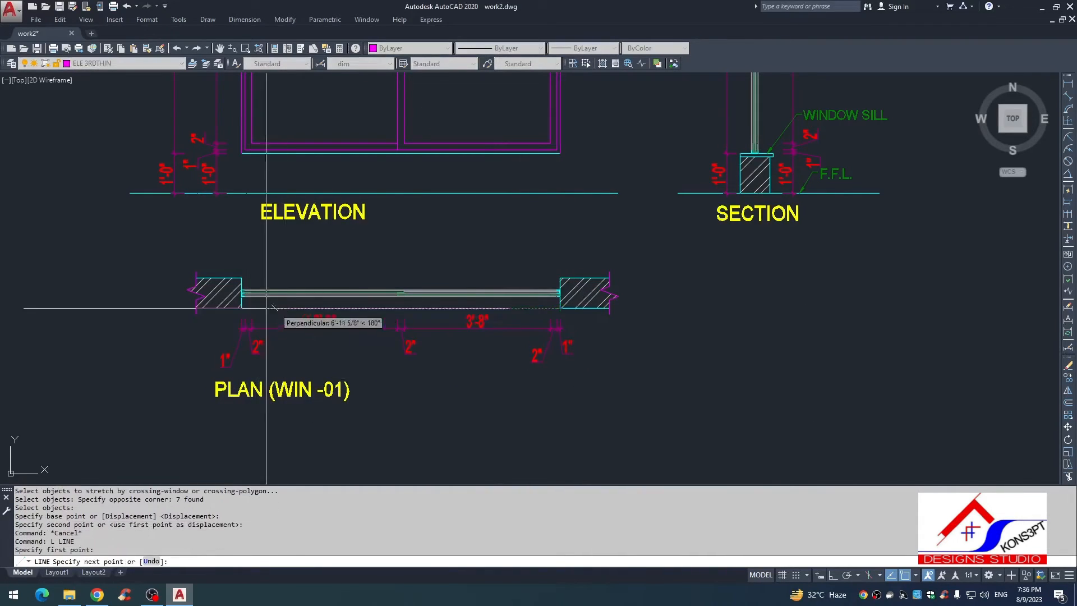
key(Escape)
key(Return)
click(241, 278)
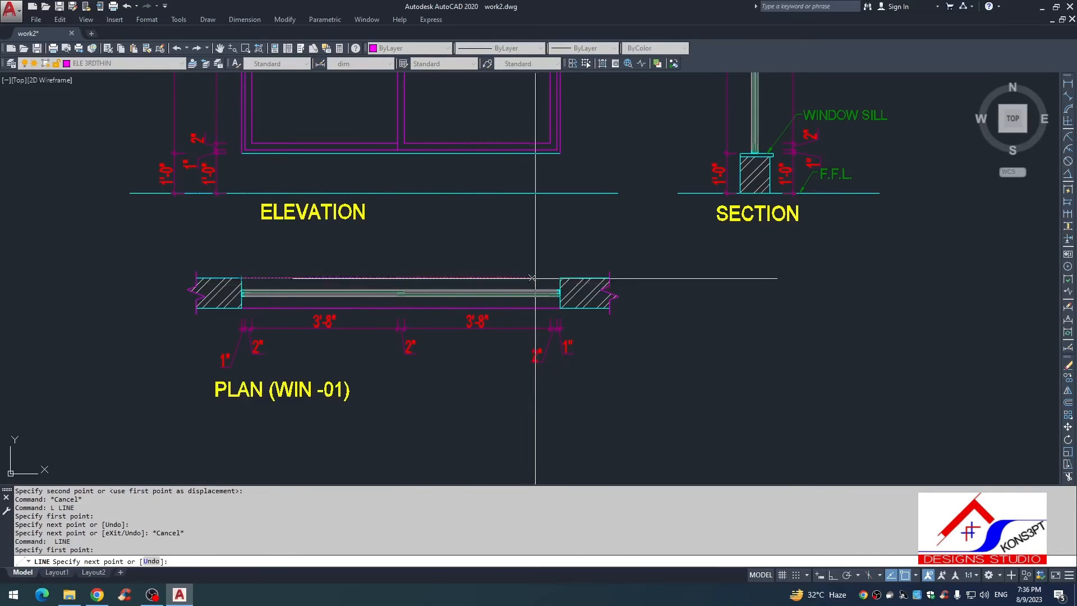
click(560, 278)
key(Escape)
Step: Match the properties of the two opening lines to the plan's wall hatch
text(MA)
key(Return)
click(578, 294)
click(533, 278)
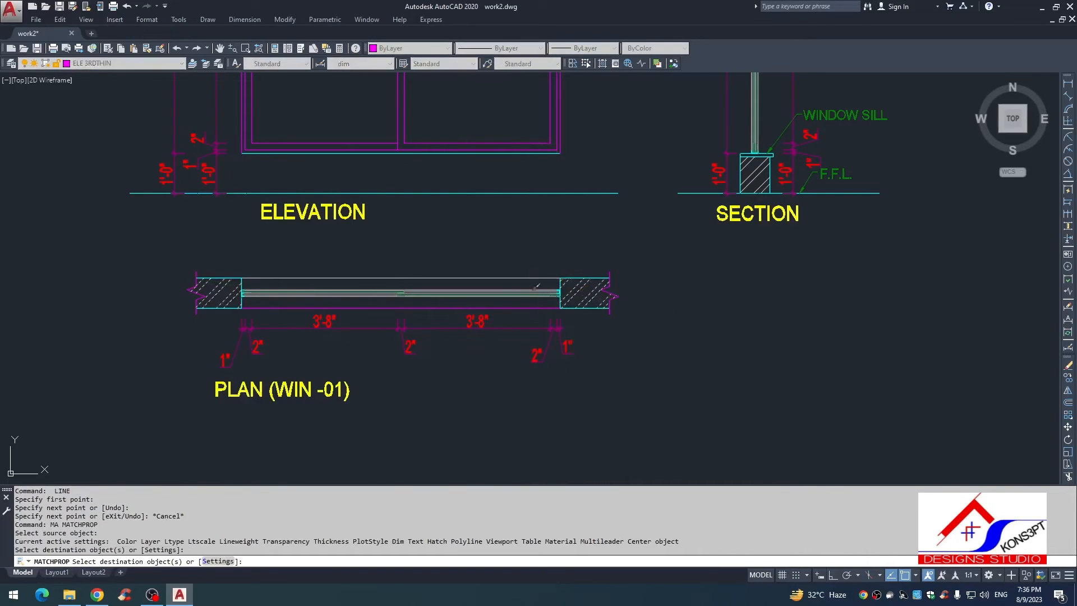
click(538, 307)
key(Escape)
key(Escape)
key(Escape)
Step: Examine the elevation, section and plan as a whole for missing annotations and compare them with the reference window drawing
scroll(547, 352, down, 5)
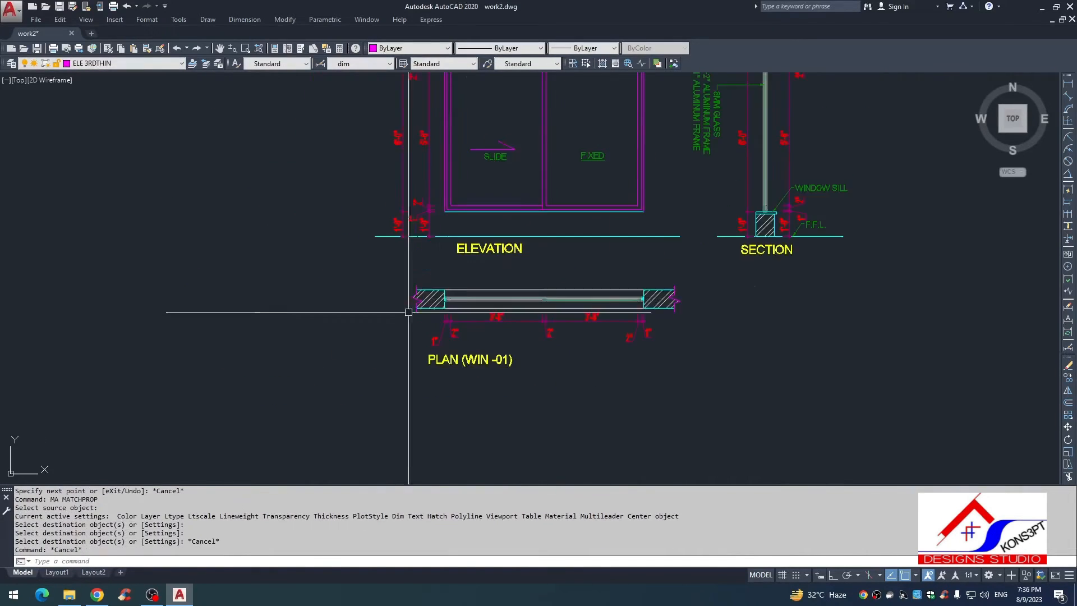
scroll(564, 302, up, 4)
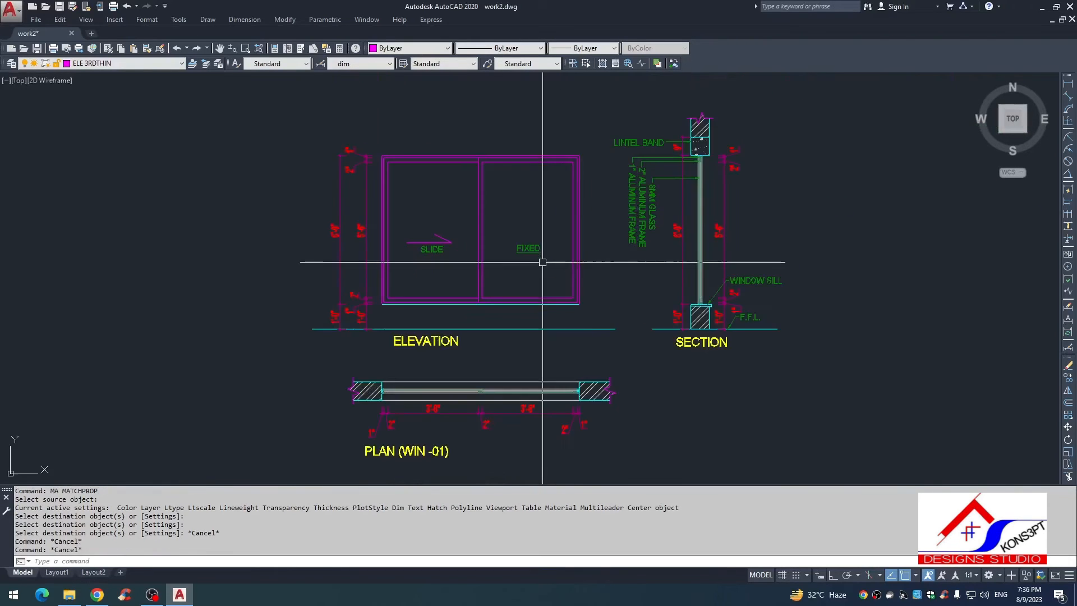
key(Escape)
scroll(600, 327, down, 4)
scroll(635, 326, up, 5)
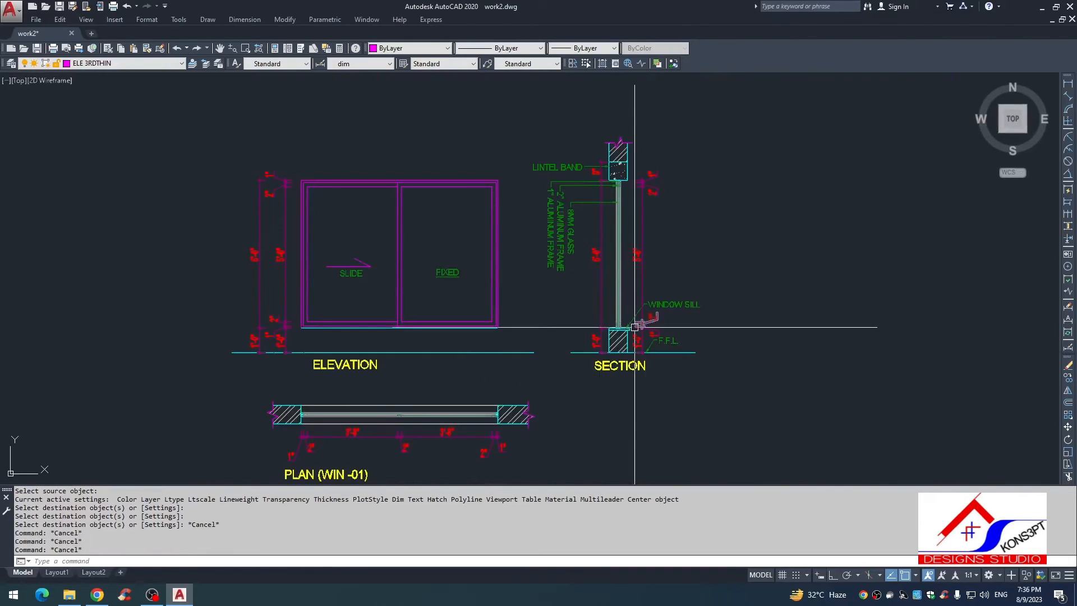
scroll(579, 329, down, 2)
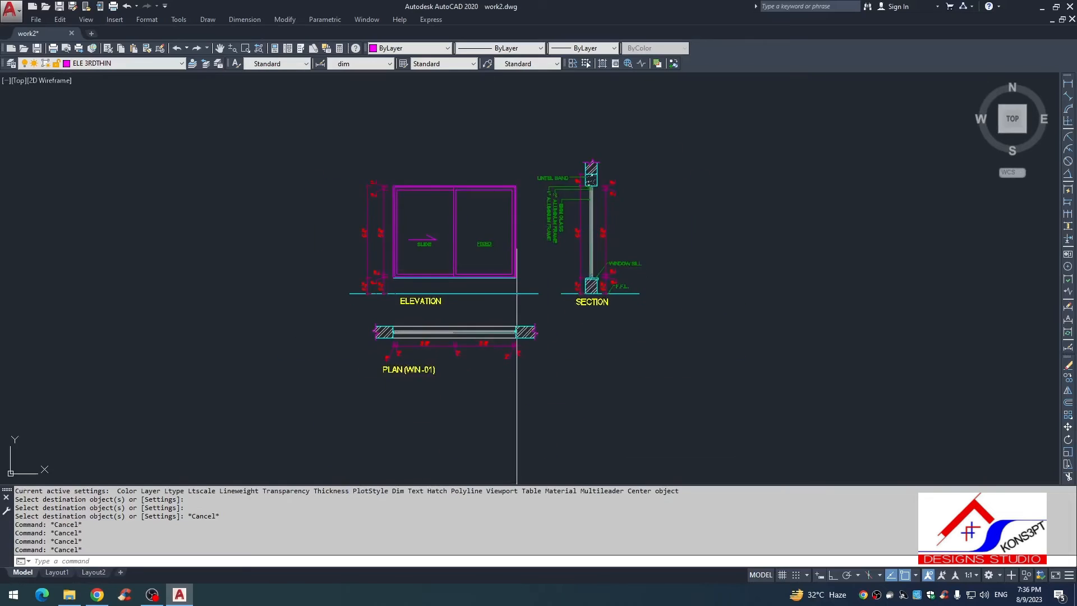
scroll(569, 168, up, 5)
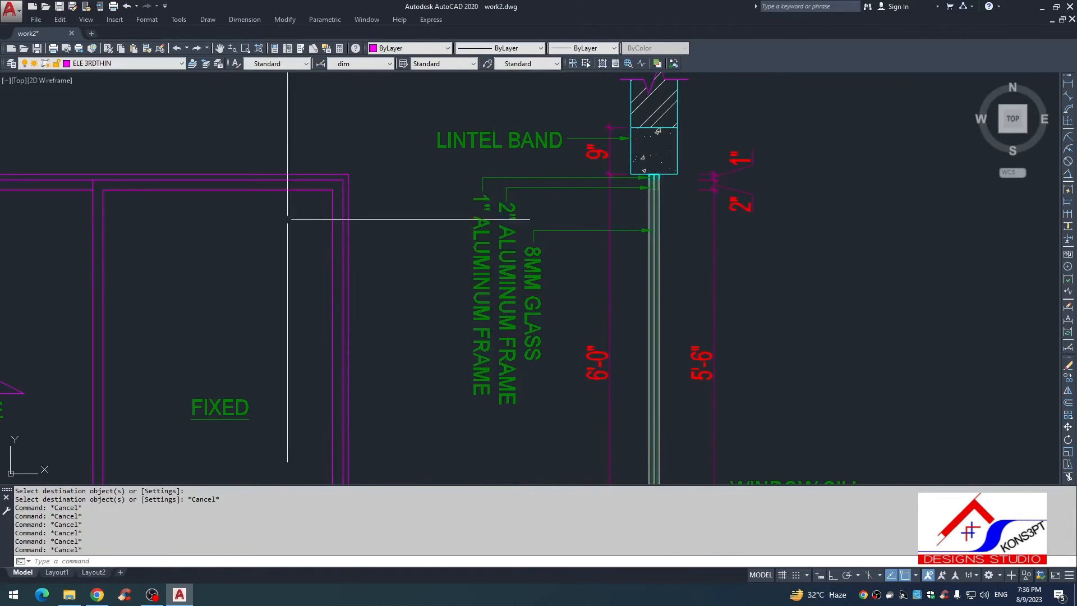
scroll(335, 225, down, 5)
scroll(393, 245, down, 5)
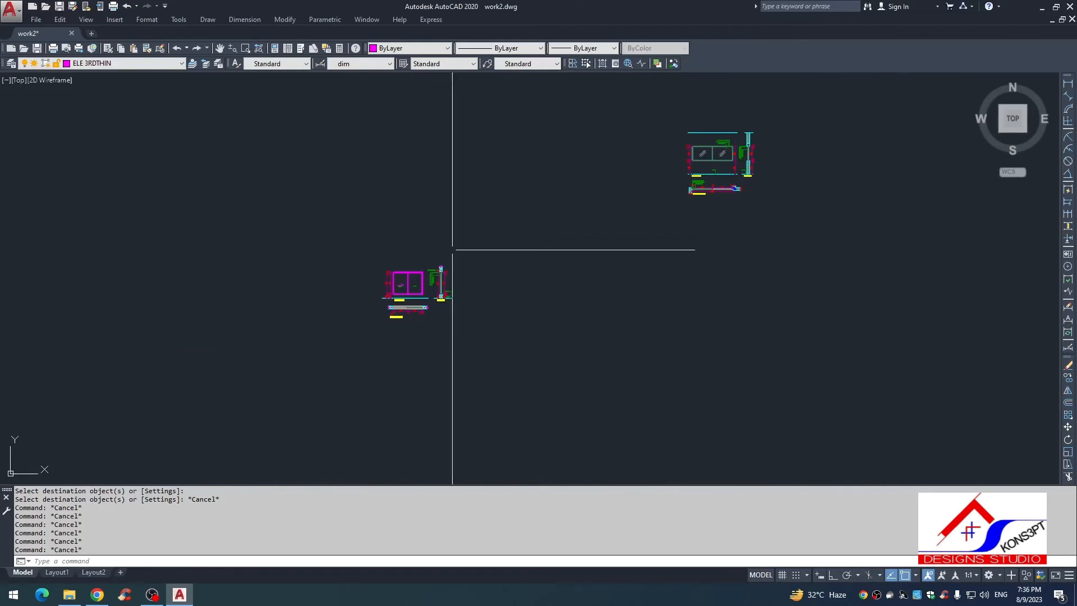
scroll(589, 204, up, 10)
click(606, 264)
click(468, 361)
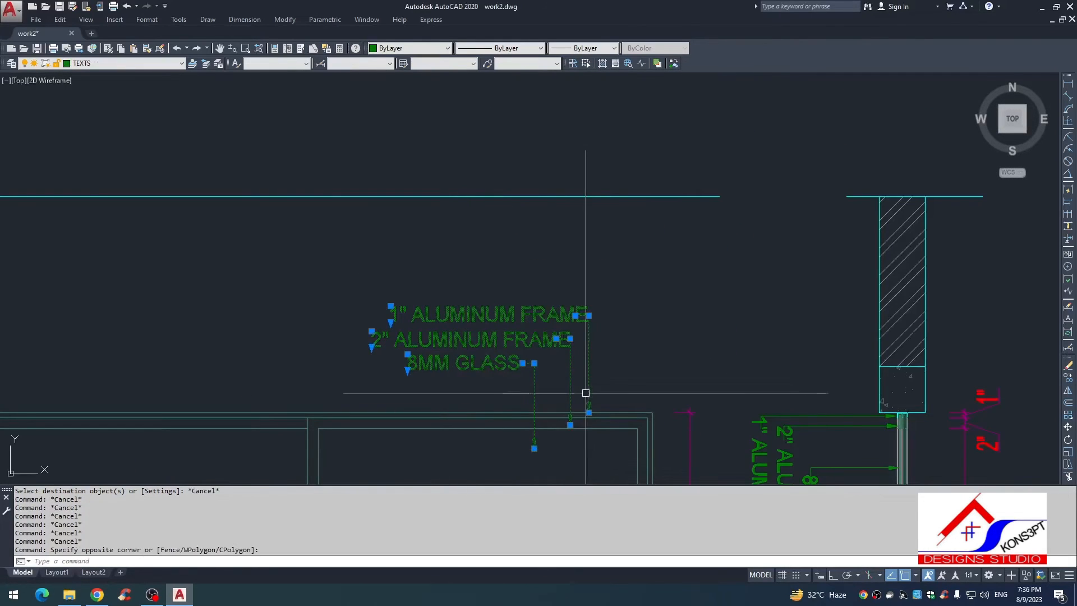
text(VO)
key(Return)
key(Escape)
Step: Copy the reference elevation's 1" ALUMINUM FRAME, 2" ALUMINUM FRAME and 8MM GLASS labels with leaders to the new elevation's upper-right frame corner
click(624, 408)
click(457, 288)
text(CO)
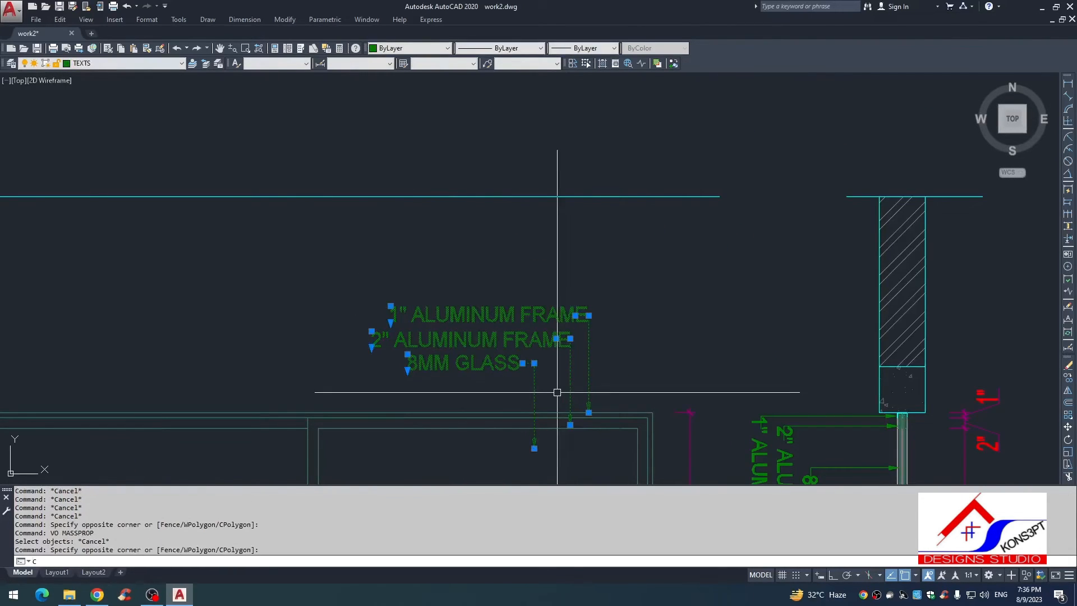
key(Return)
click(645, 409)
scroll(645, 337, down, 8)
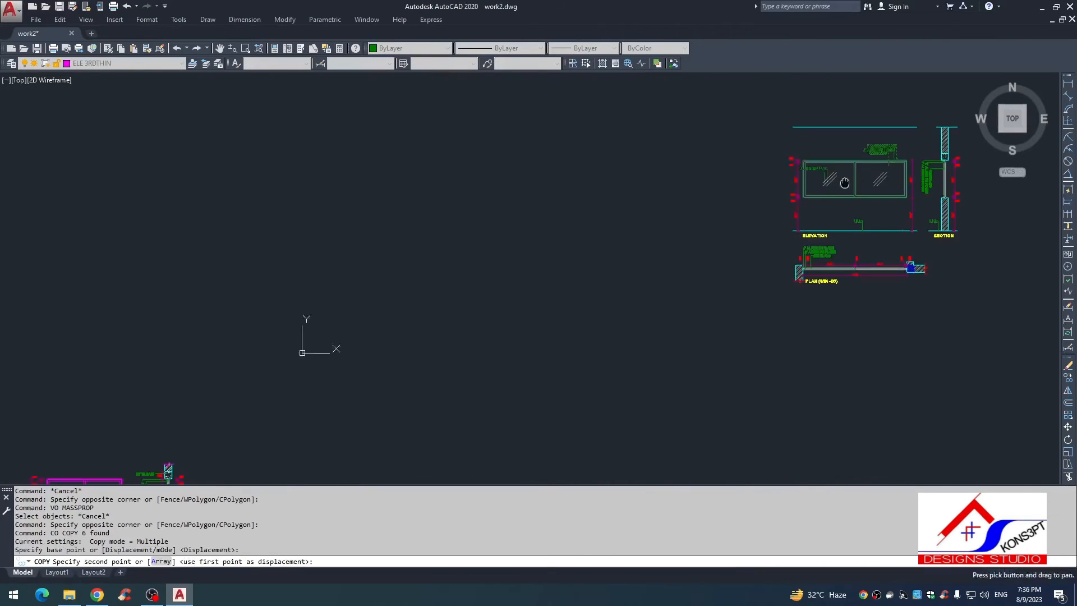
scroll(567, 274, up, 6)
scroll(566, 275, up, 4)
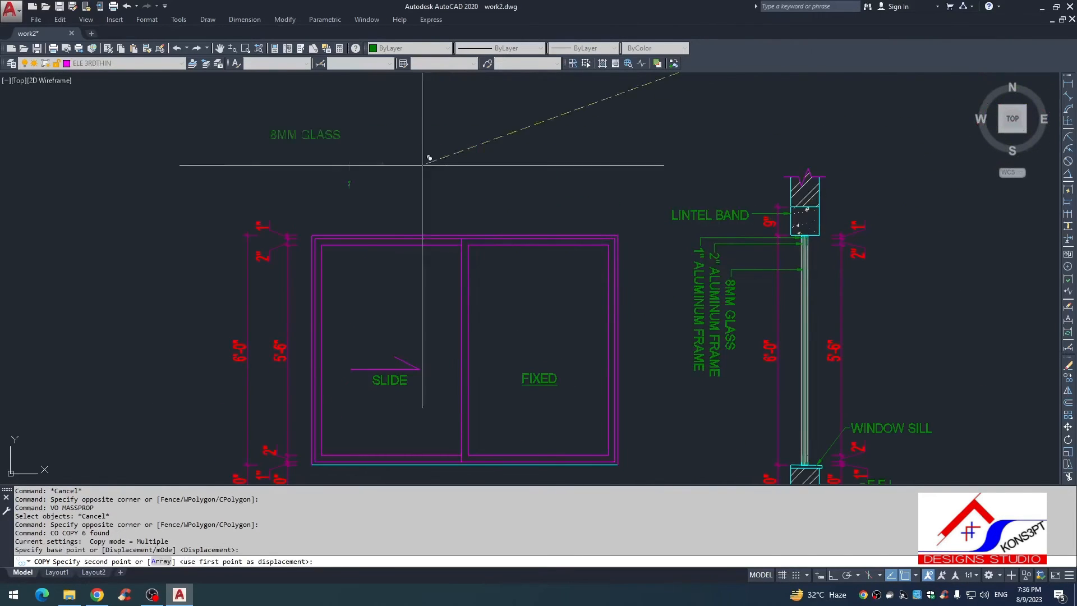
scroll(617, 226, up, 4)
click(623, 251)
scroll(446, 331, down, 4)
key(Escape)
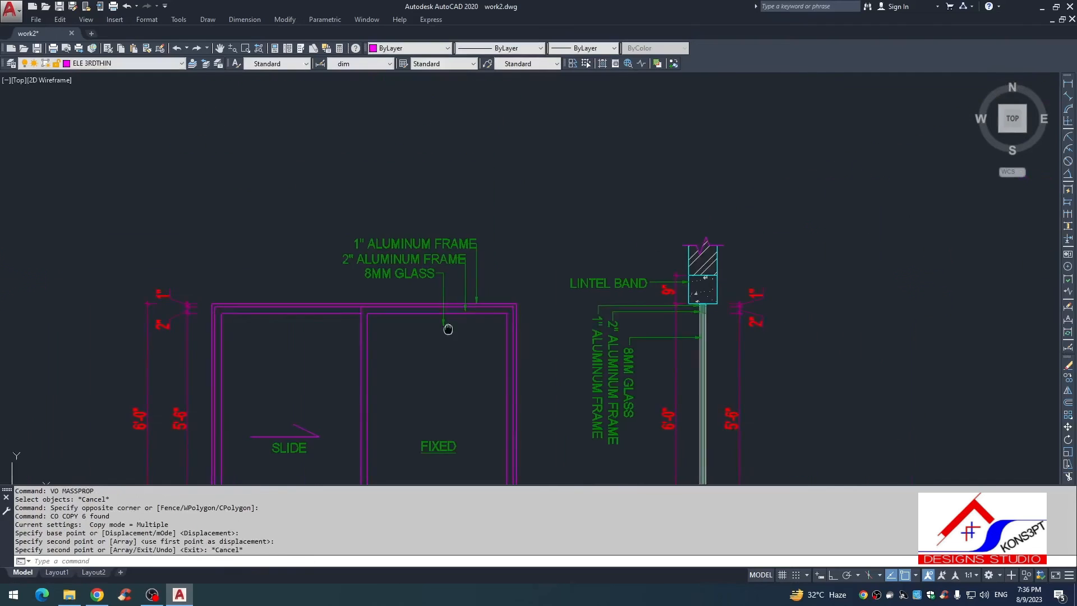
key(Escape)
Step: Move the 2" ALUMINUM FRAME text above the elevation left, clear of its leader
scroll(442, 269, up, 2)
scroll(432, 250, up, 2)
click(406, 266)
text(,)
key(space)
text(m)
key(space)
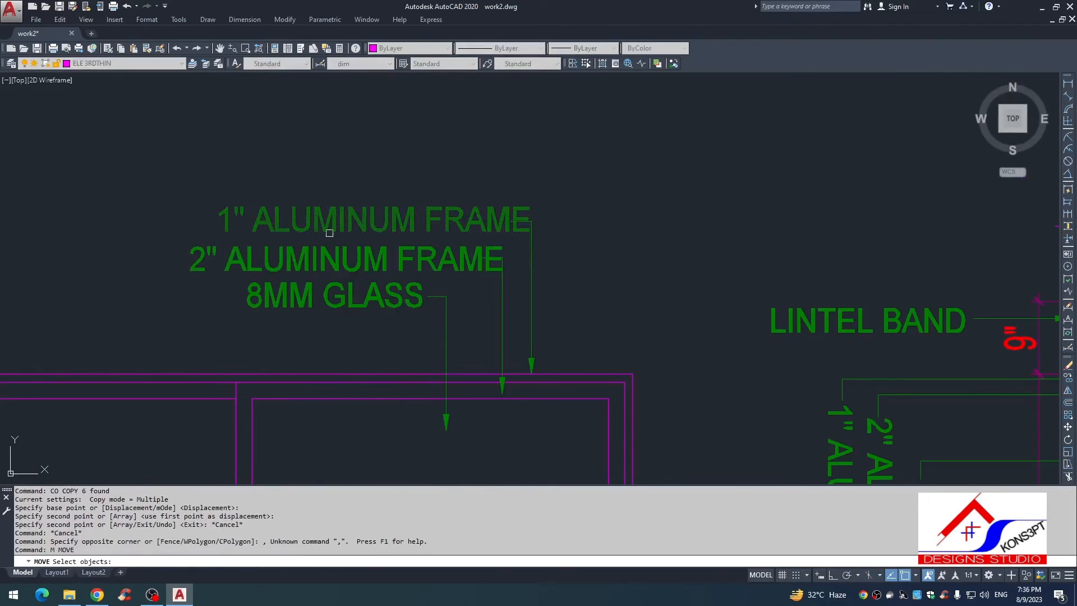
click(326, 256)
Step: Shift the 1" ALUMINUM FRAME text above the elevation slightly left of its leader
key(space)
click(325, 123)
click(287, 122)
key(space)
click(365, 145)
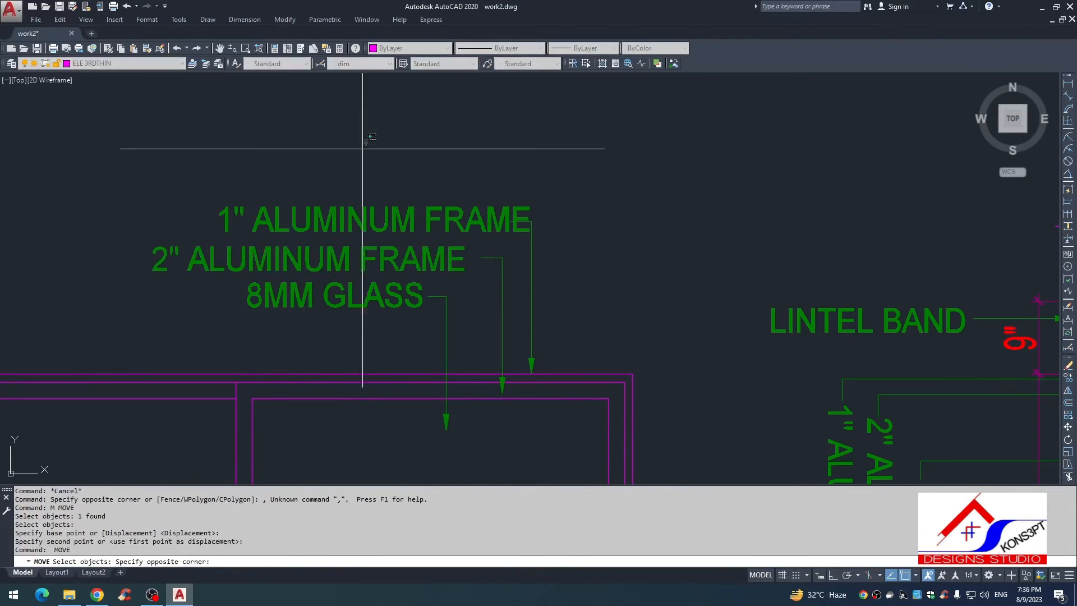
click(349, 220)
key(space)
click(413, 129)
click(391, 130)
scroll(519, 143, down, 2)
key(Escape)
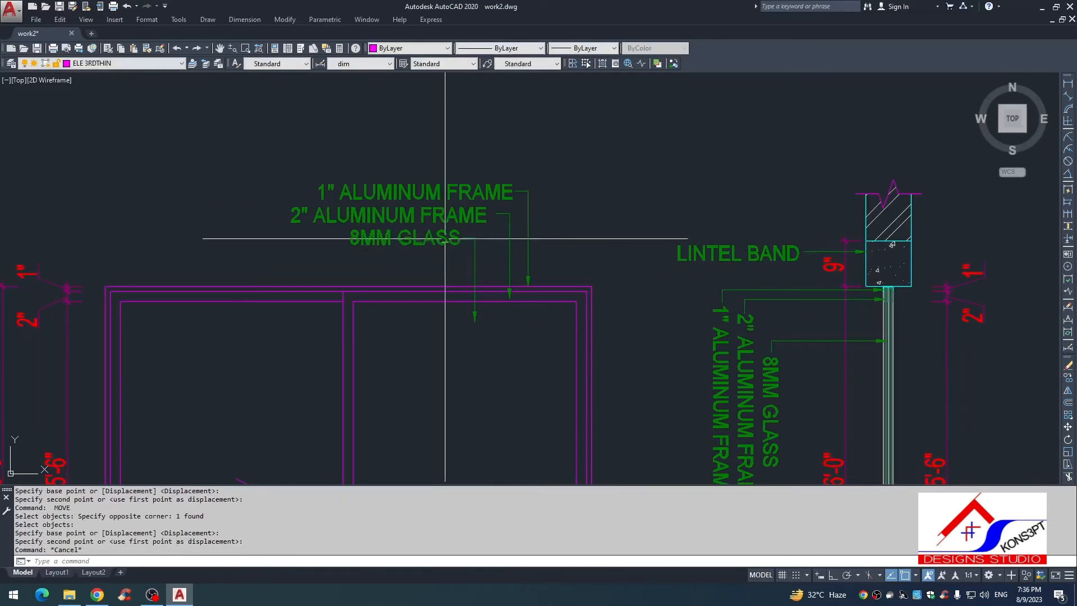
Step: Nudge the 8MM GLASS text above the elevation slightly left of its leader
click(442, 239)
key(space)
scroll(434, 258, up, 2)
click(419, 270)
key(Escape)
key(Escape)
scroll(420, 241, down, 2)
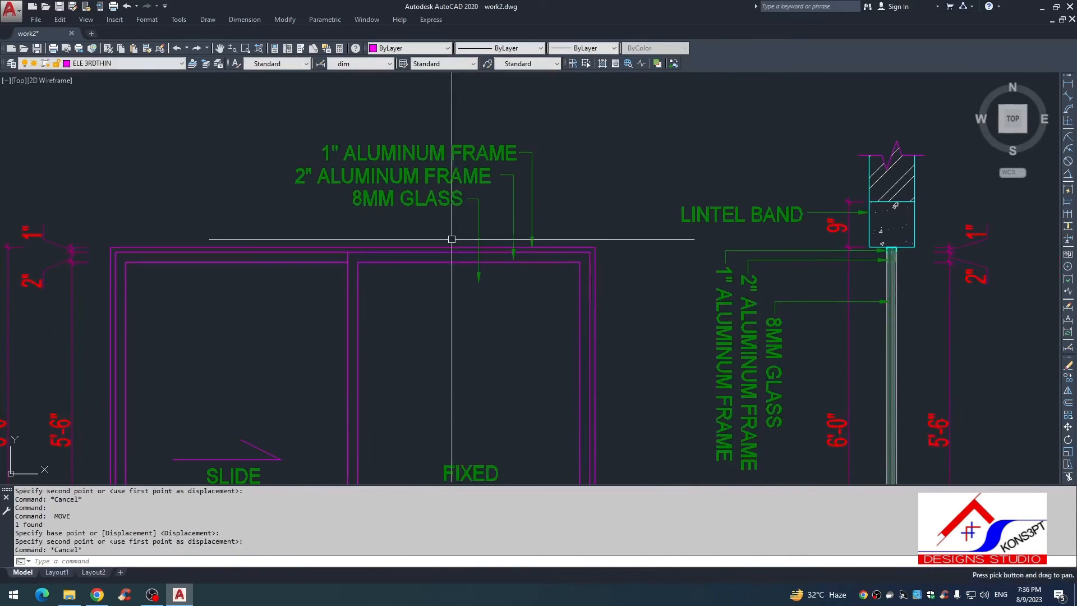
scroll(454, 190, up, 2)
key(Escape)
key(Escape)
key(Escape)
scroll(457, 199, down, 3)
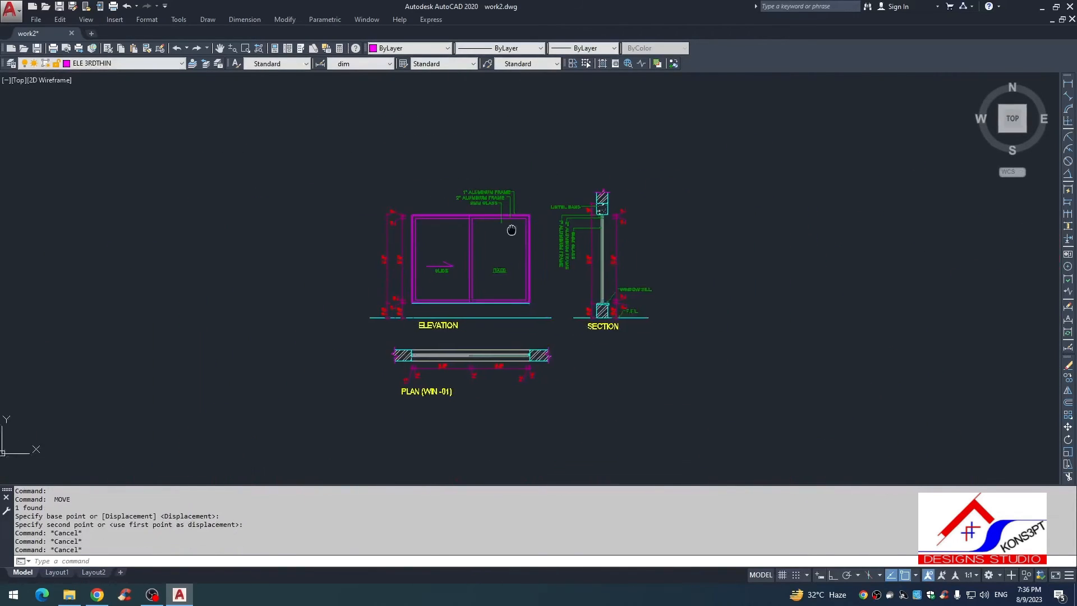
scroll(516, 269, up, 3)
scroll(546, 264, down, 4)
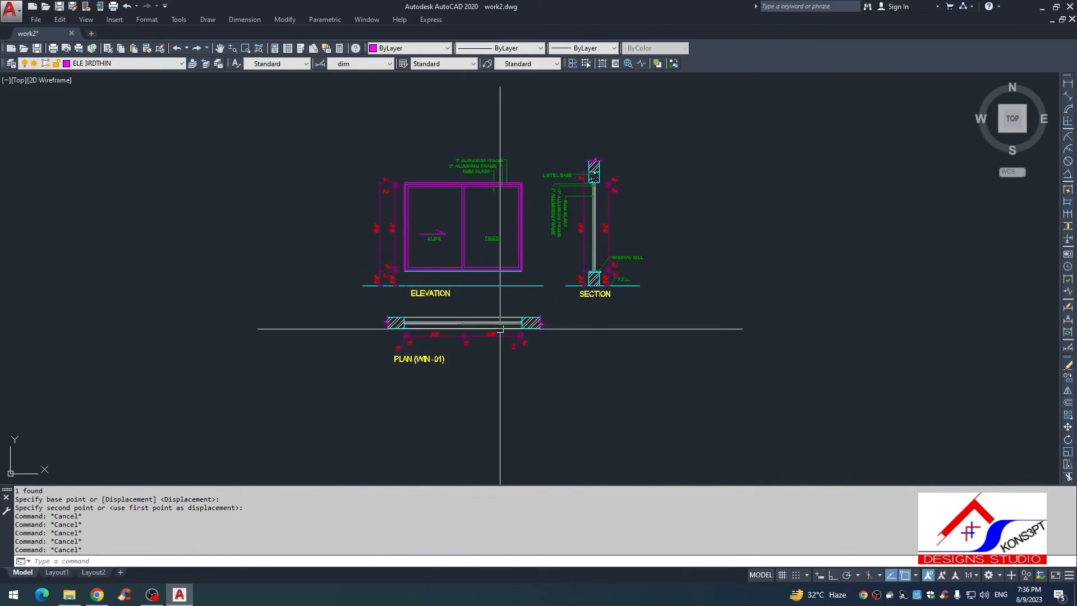
scroll(500, 329, up, 4)
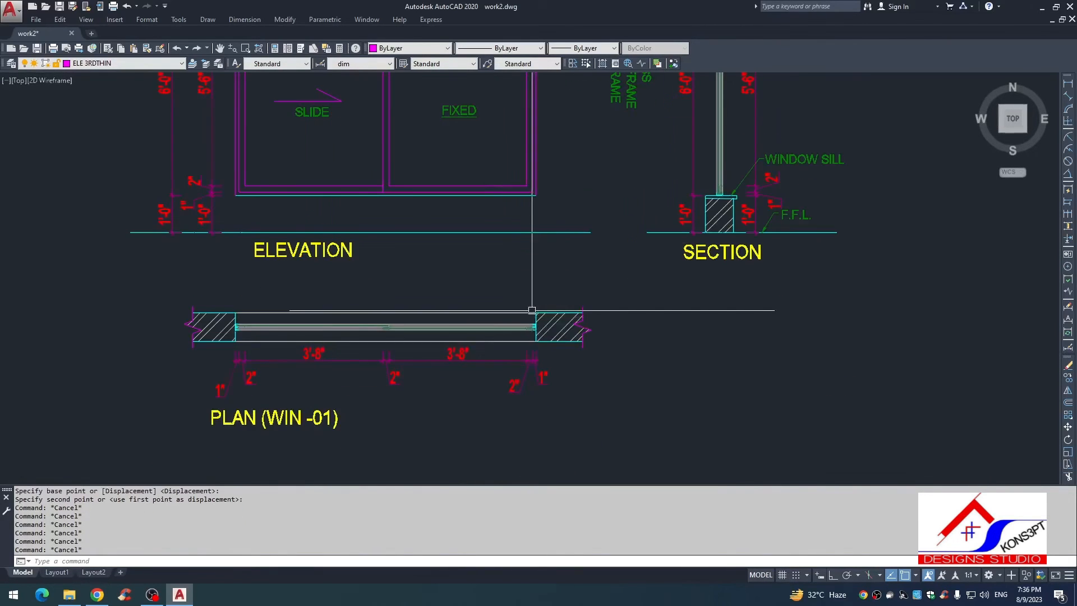
scroll(518, 354, down, 4)
Step: Mirror the elevation's three material labels and leaders about a horizontal line to below the plan, keeping the originals
scroll(508, 197, up, 6)
click(535, 135)
click(447, 217)
scroll(462, 292, down, 2)
scroll(474, 63, down, 2)
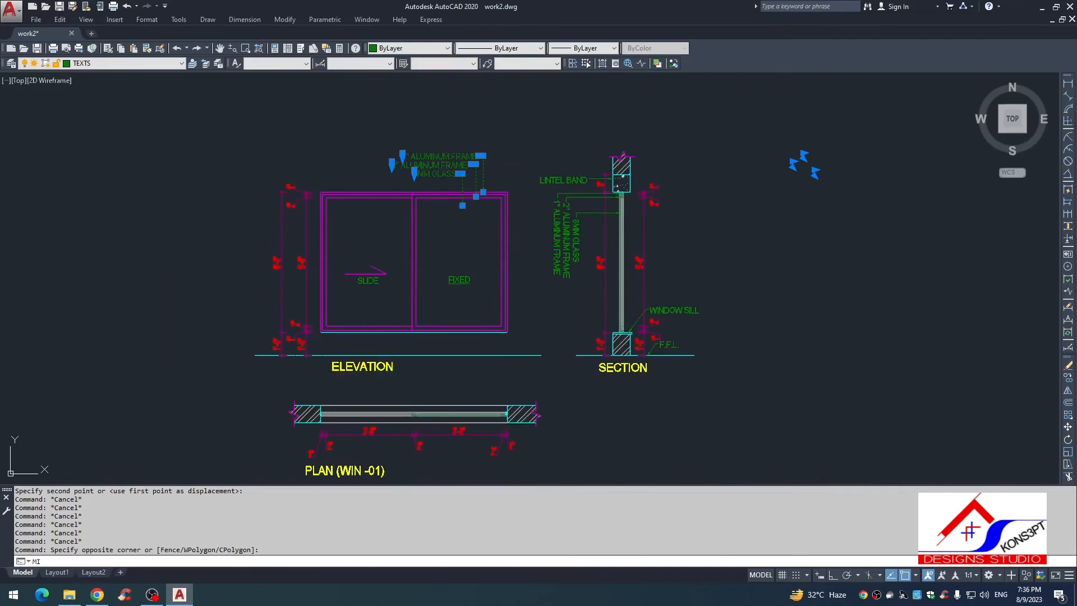
text(mi)
key(Return)
click(508, 312)
key(F8)
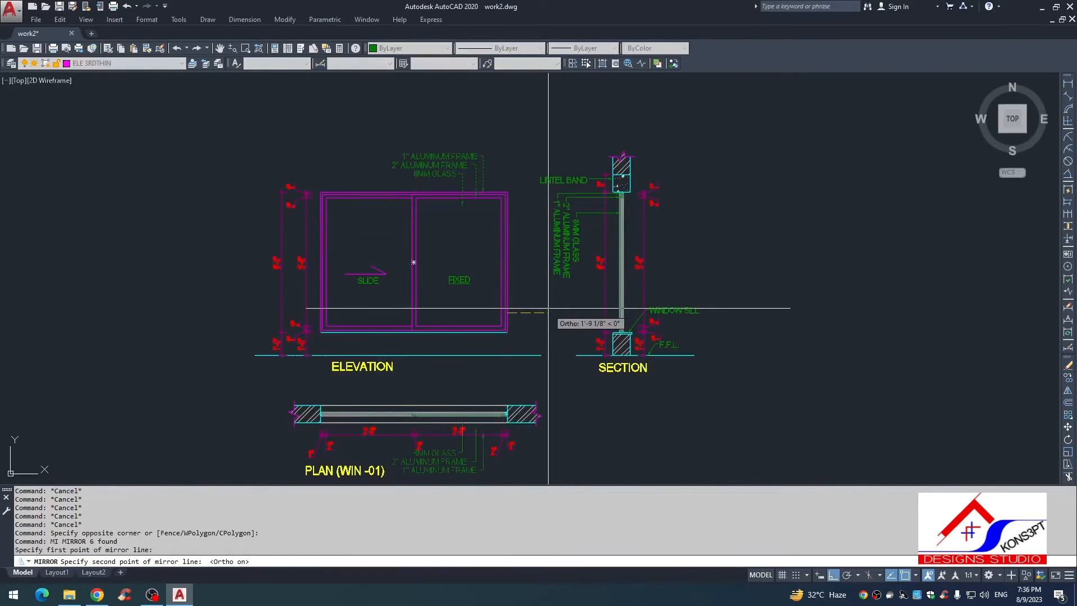
click(548, 308)
key(Return)
middle_drag(537, 337, 550, 182)
key(Escape)
Step: Stretch the mirrored labels and leader ends downward below the plan dimensions, leaving the middle 2" dimension out of the selection
scroll(498, 297, up, 8)
scroll(463, 347, down, 4)
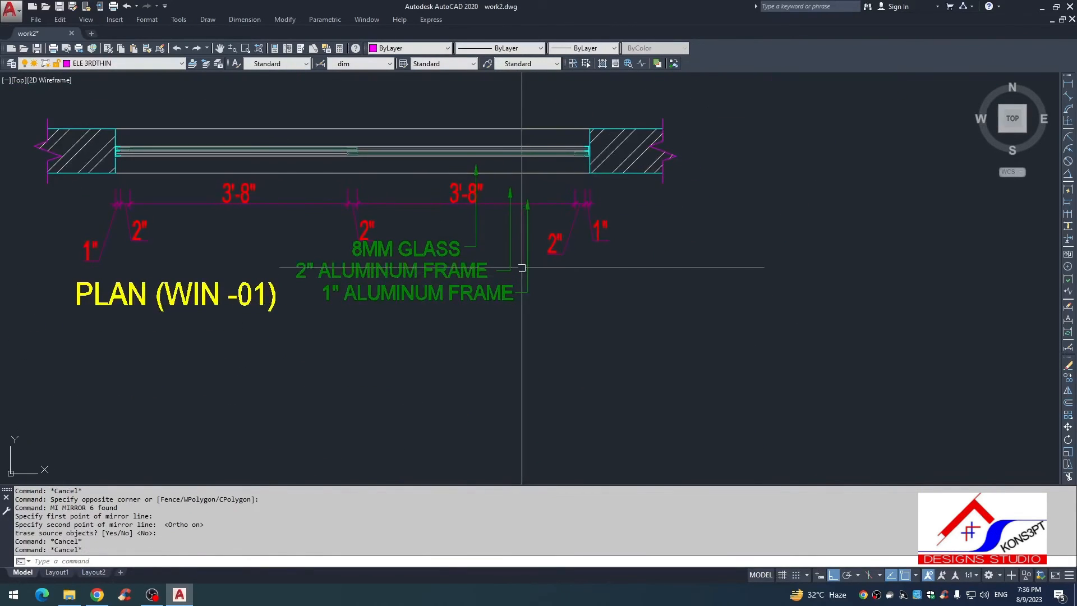
text(s)
key(Return)
click(533, 239)
click(318, 331)
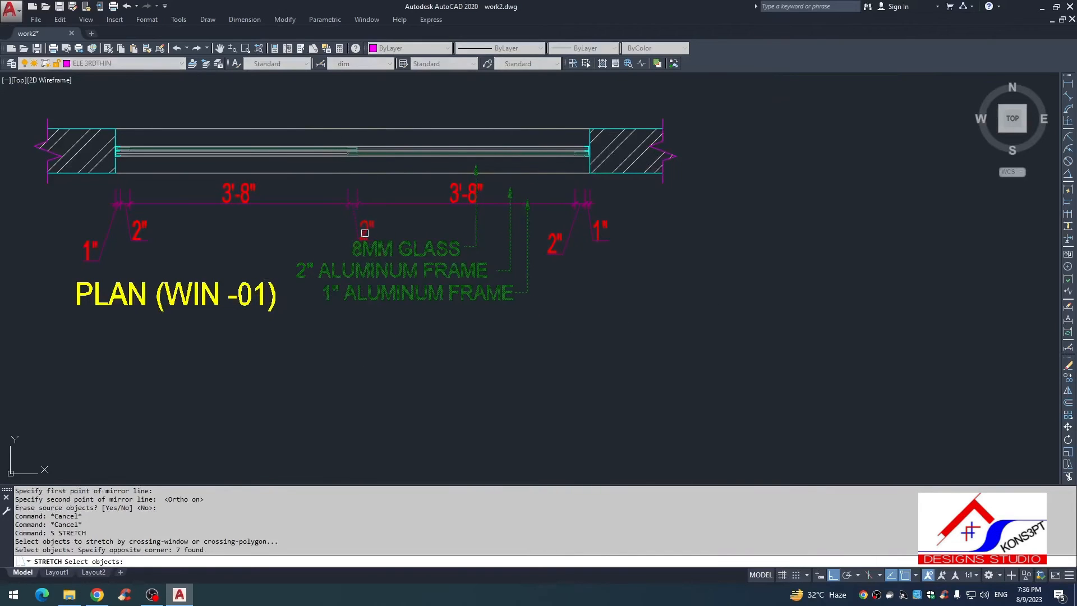
shift+click(364, 231)
key(Return)
click(575, 336)
click(575, 374)
key(Escape)
Step: Move the 2" ALUMINUM FRAME text below the plan down in line with its leader
click(420, 269)
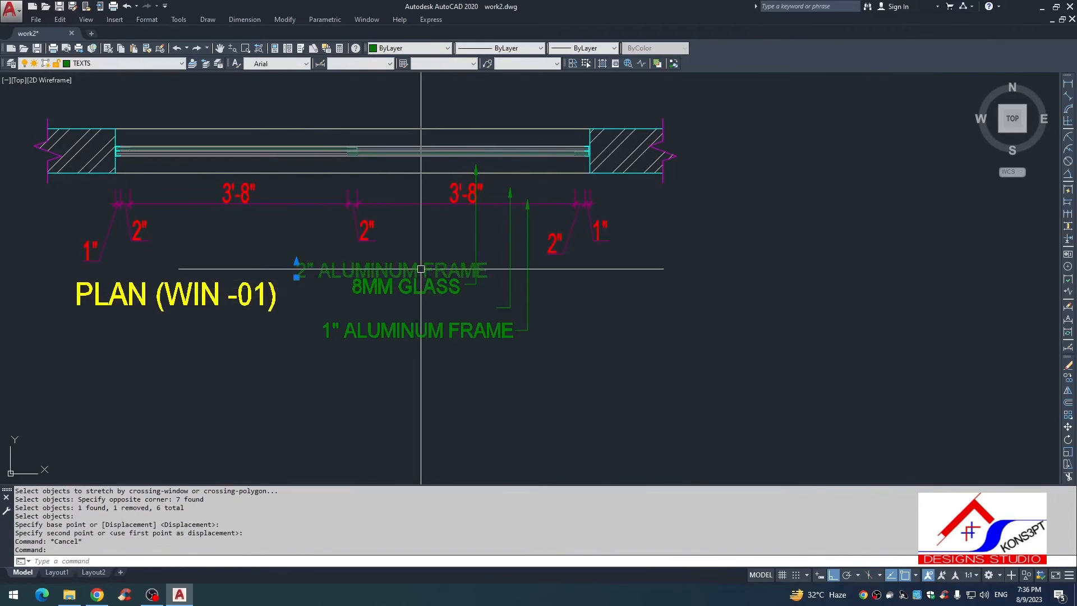
text(, m)
click(606, 374)
click(606, 411)
key(Escape)
Step: Stretch the arrowheads of the three material leaders up to the window frame in plan
scroll(538, 215, up, 4)
text(s)
key(Return)
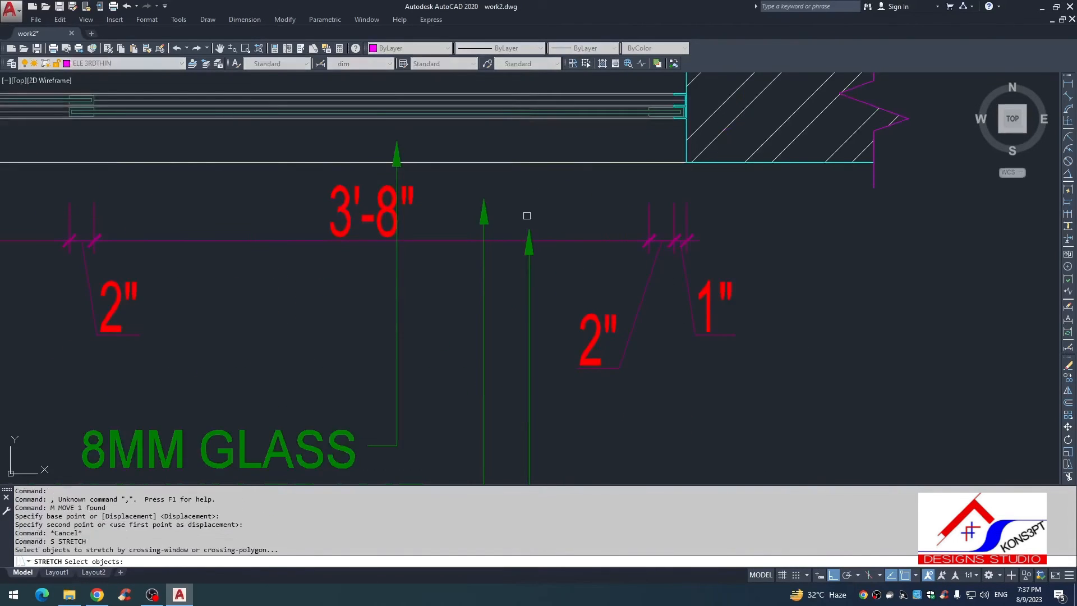
click(385, 140)
key(Return)
click(814, 447)
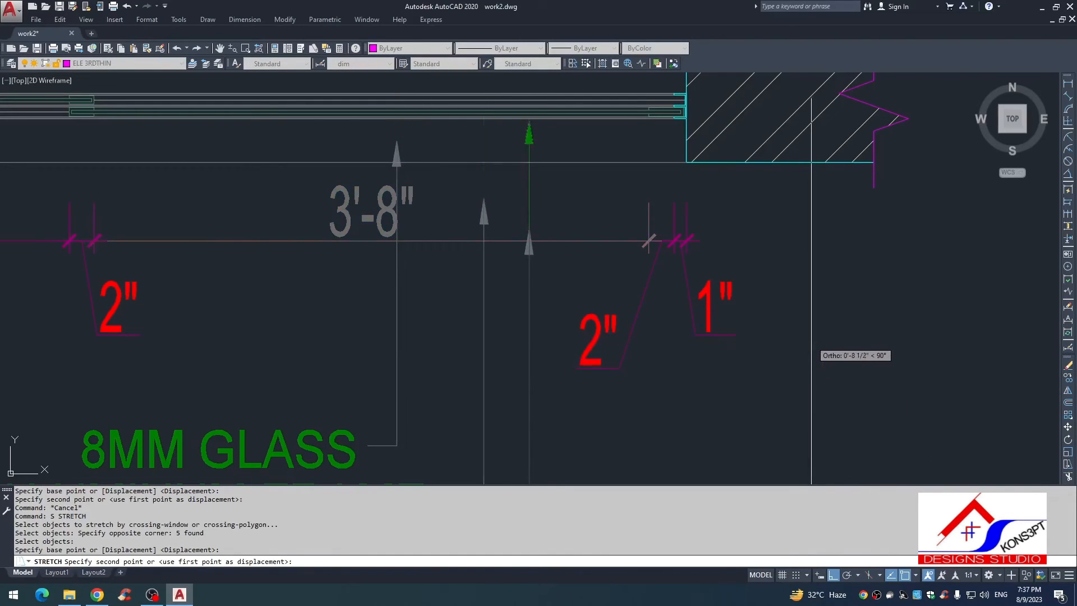
click(809, 335)
Step: Pull the arrowhead of the 1" ALUMINUM FRAME leader in the plan back onto the outer frame line
scroll(584, 264, up, 3)
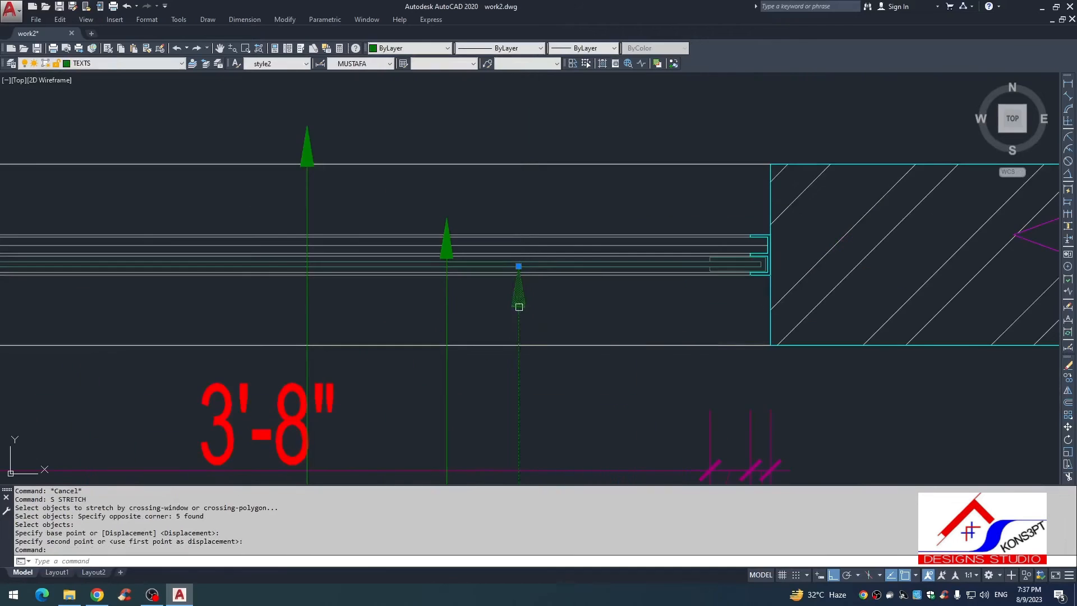
click(518, 266)
click(518, 275)
key(Escape)
Step: Lower the arrowhead of the 2" ALUMINUM FRAME leader in the plan onto the sash frame line
scroll(523, 342, down, 2)
click(476, 271)
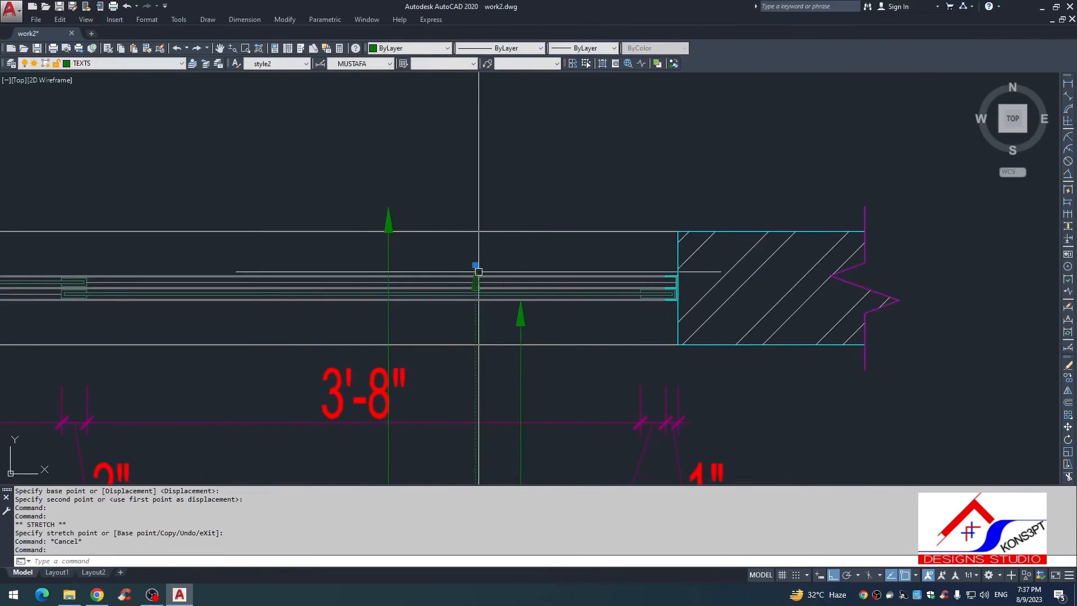
click(475, 265)
scroll(475, 287, up, 6)
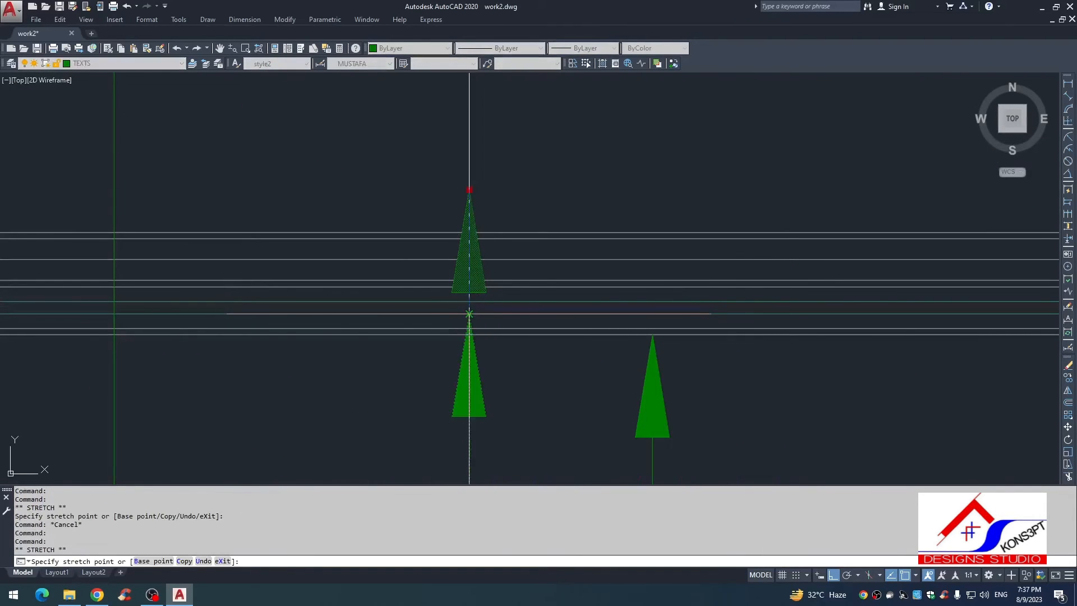
click(468, 314)
key(Escape)
scroll(499, 355, down, 4)
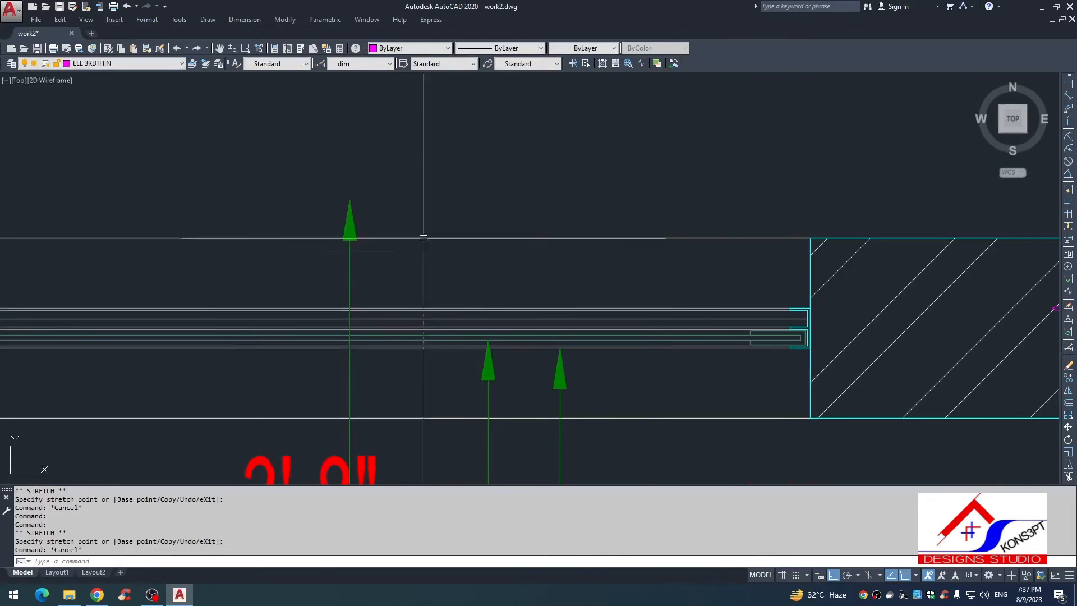
Step: Lower the arrowhead of the 8MM GLASS leader in the plan onto the glass line
click(423, 237)
click(334, 244)
key(Escape)
key(Escape)
click(360, 256)
click(330, 272)
click(349, 201)
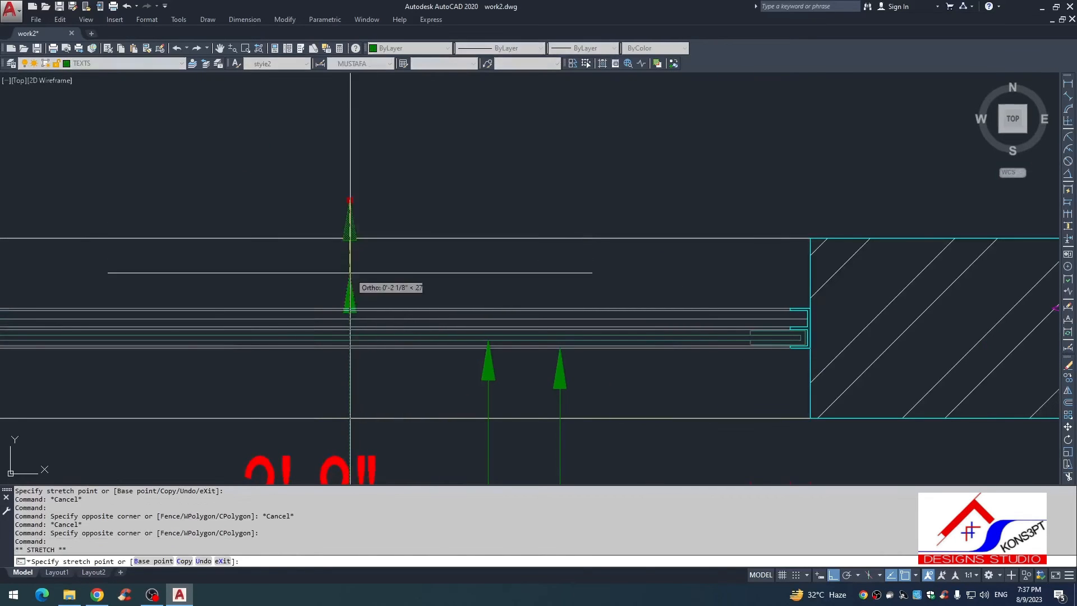
scroll(353, 313, up, 4)
key(Escape)
scroll(342, 358, down, 6)
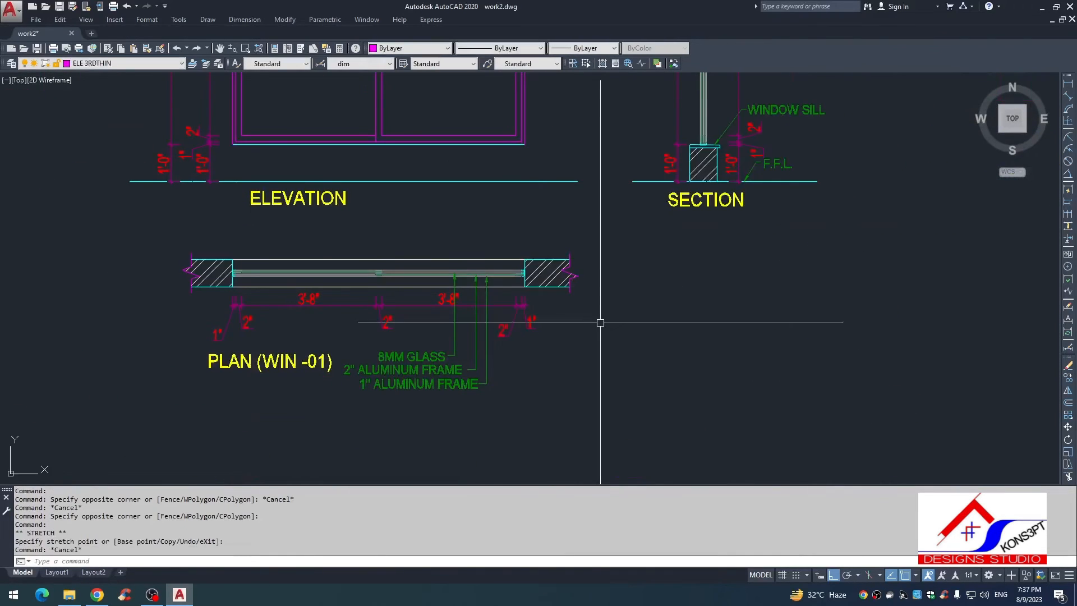
Step: Look over the labels, dimensions and titles of the elevation, section and plan
key(Escape)
scroll(399, 380, up, 2)
scroll(480, 303, down, 4)
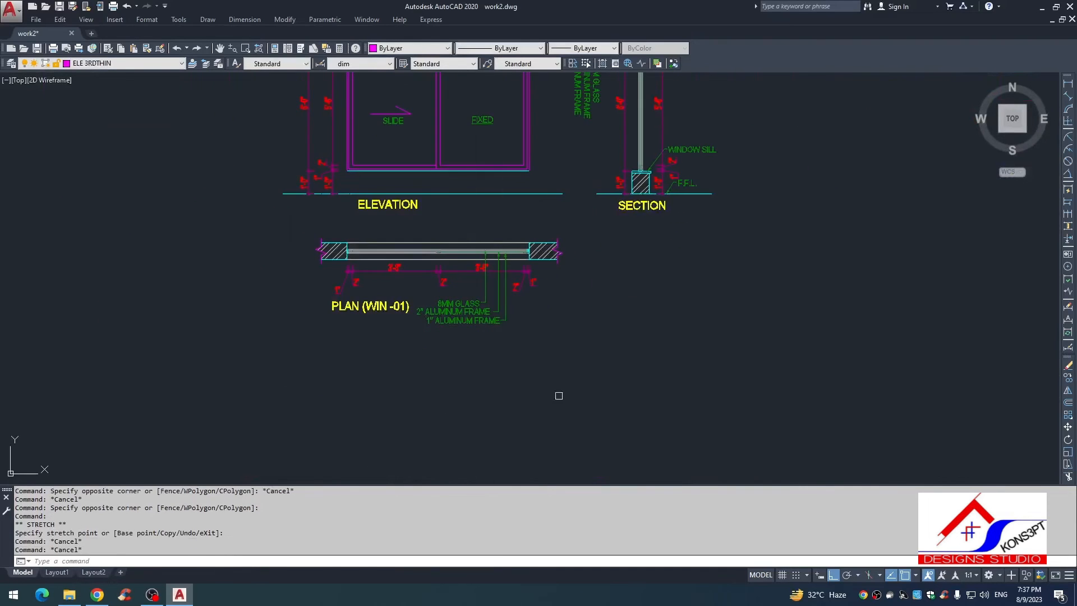
key(Escape)
scroll(517, 466, down, 2)
key(Escape)
scroll(433, 262, up, 2)
middle_drag(529, 344, 476, 303)
key(Escape)
key(Escape)
scroll(489, 340, down, 2)
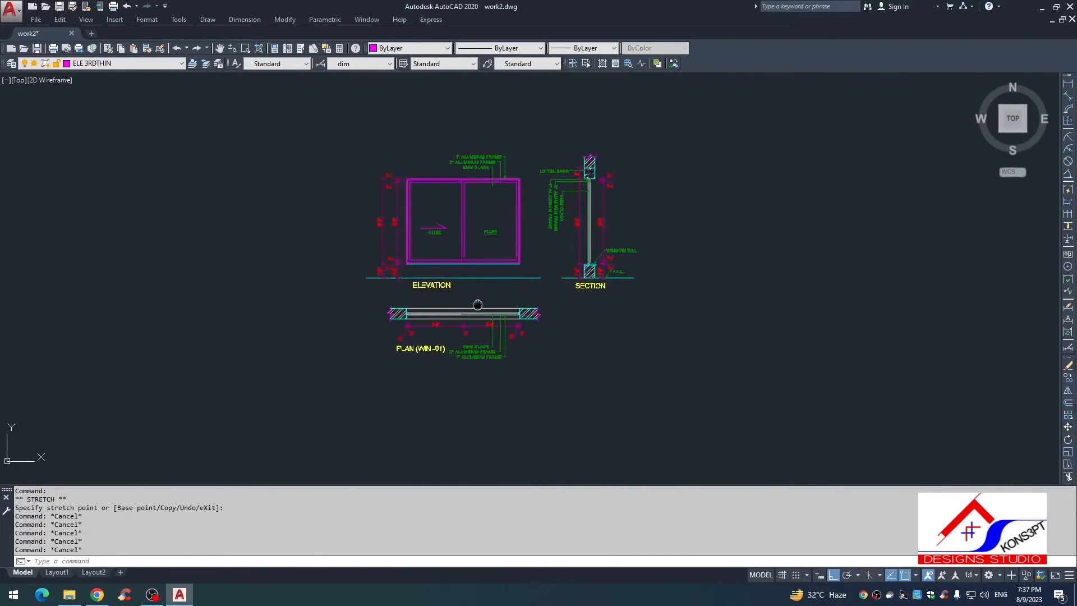
scroll(519, 236, up, 4)
text(ma)
click(518, 303)
key(Escape)
scroll(528, 297, down, 5)
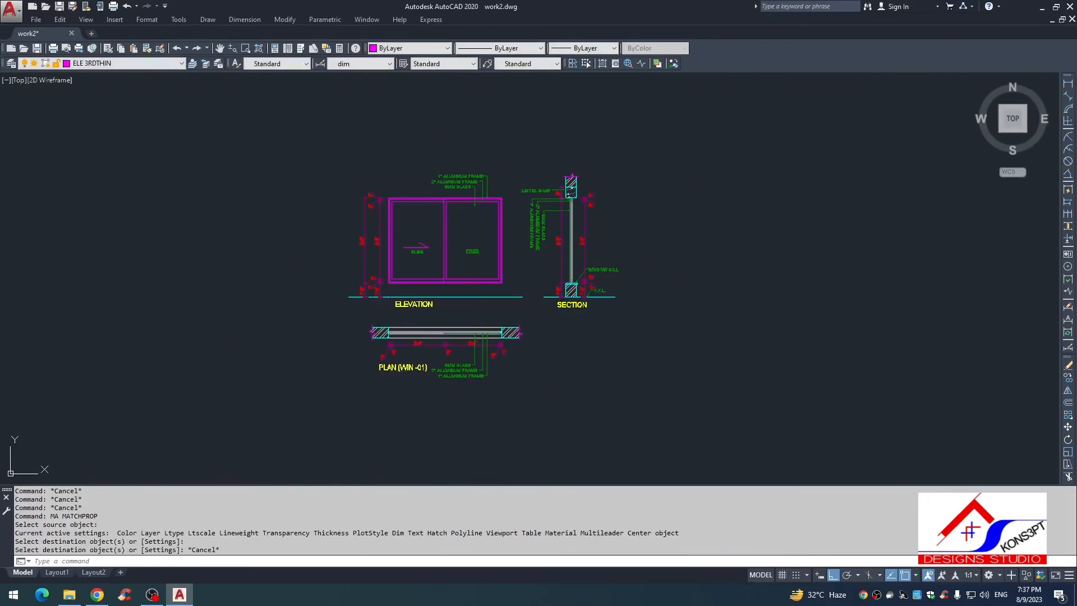
scroll(614, 349, up, 2)
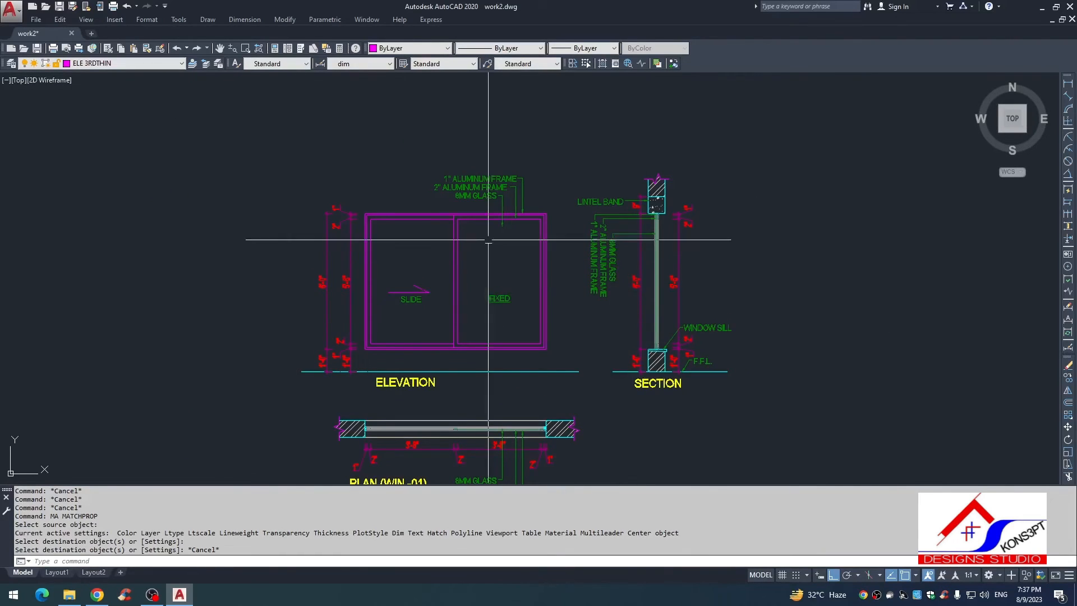
scroll(488, 240, down, 4)
scroll(529, 295, up, 4)
scroll(511, 277, down, 2)
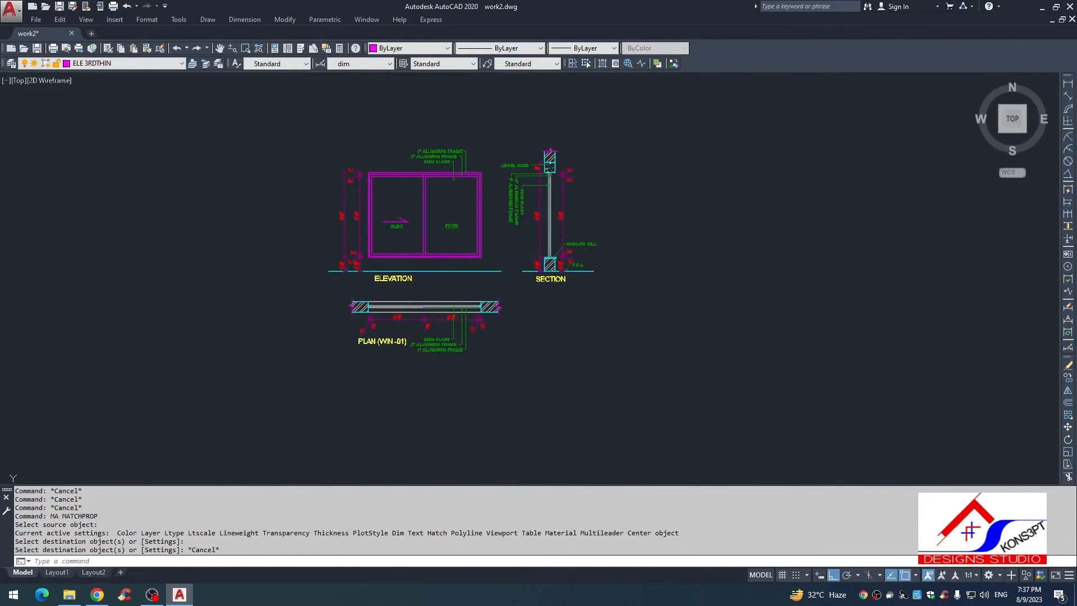
middle_drag(543, 284, 544, 318)
scroll(561, 285, up, 4)
scroll(587, 299, down, 4)
key(Escape)
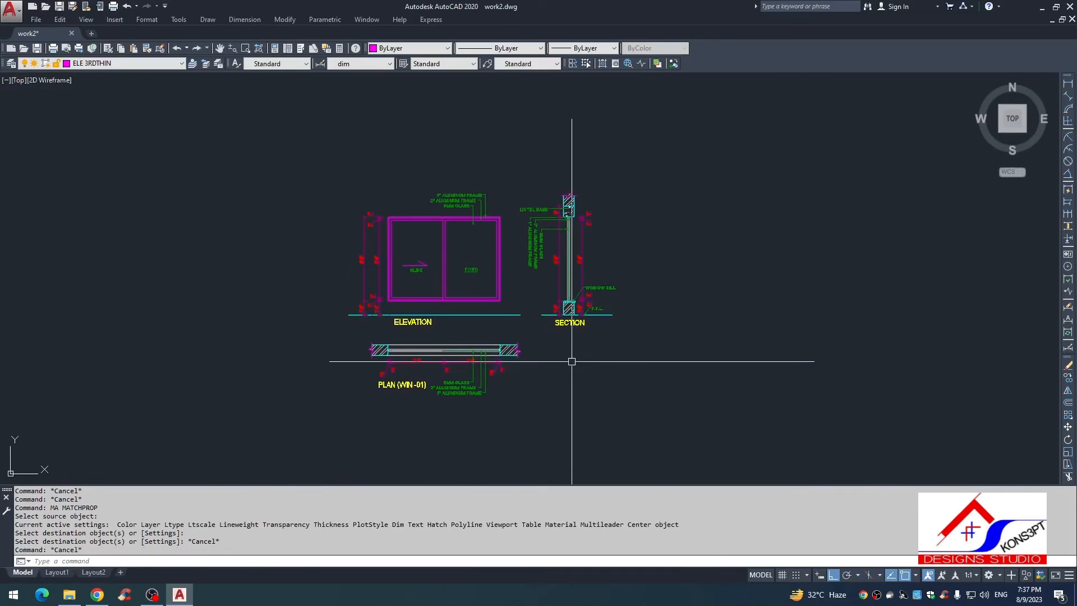
key(ctrl+p)
key(Escape)
scroll(438, 256, up, 4)
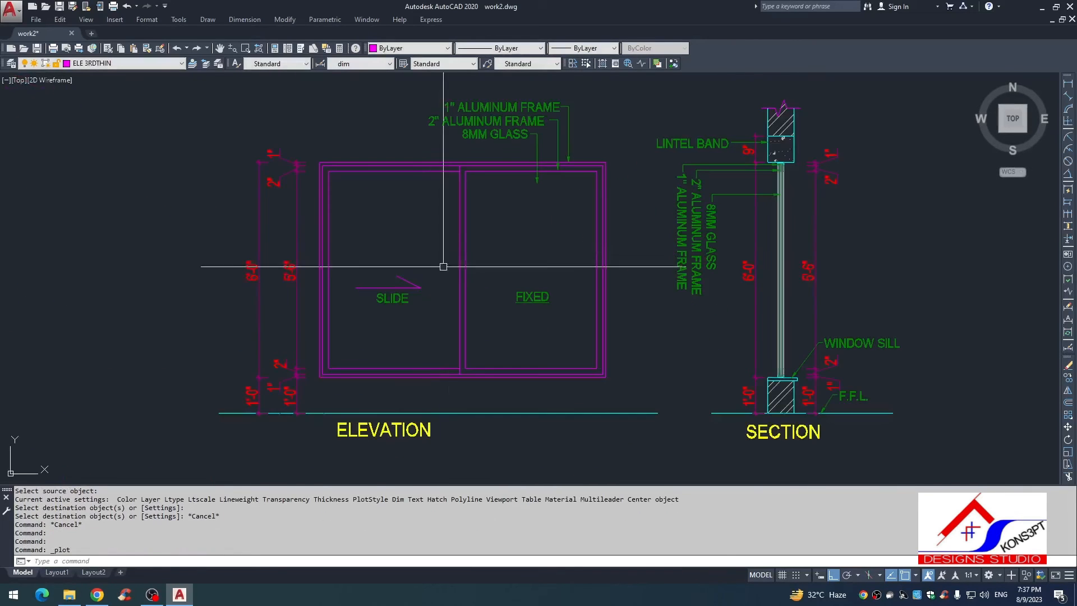
scroll(450, 270, down, 2)
scroll(462, 196, up, 2)
scroll(499, 224, down, 2)
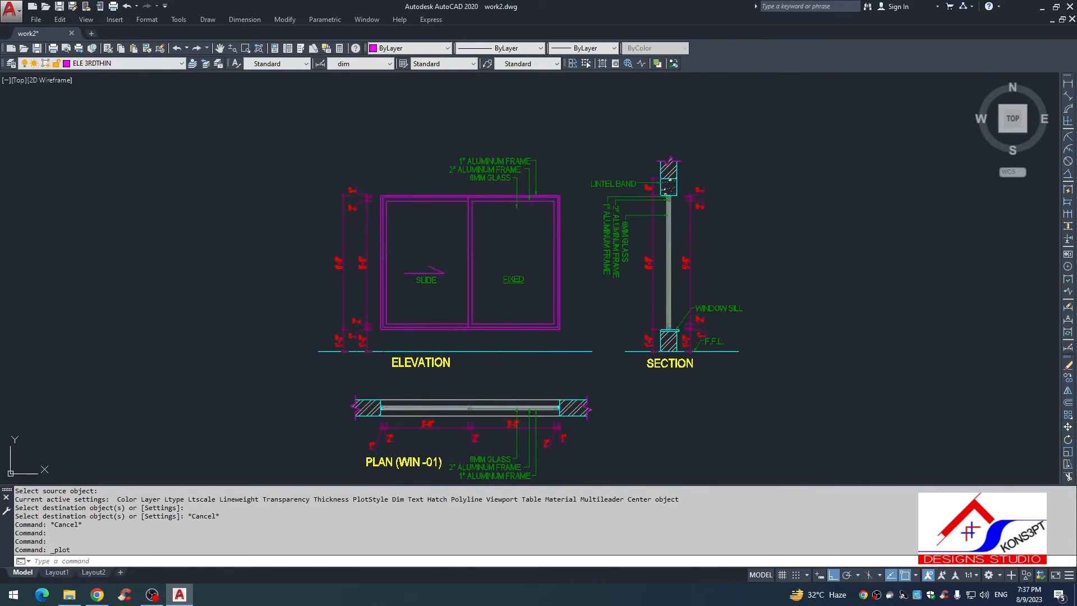
Step: Draw a horizontal line across the upper part of the elevation between the inner edges of the side frames
key(Escape)
middle_drag(459, 244, 452, 272)
scroll(453, 272, up, 2)
text(l)
key(space)
click(338, 242)
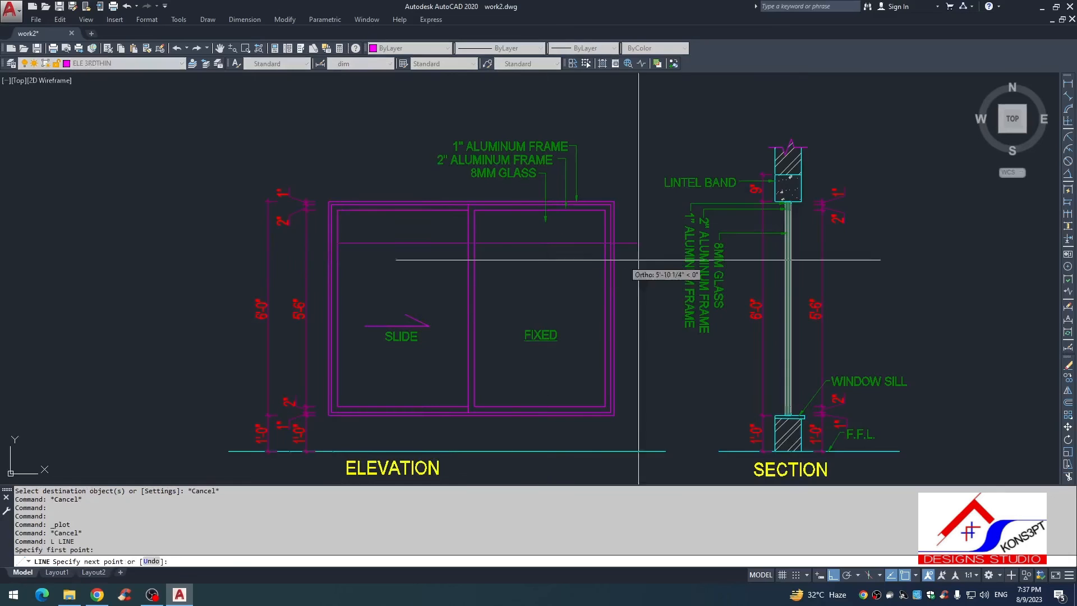
click(605, 243)
key(Escape)
Step: Move the horizontal line straight up, clear above the elevation and its material labels
click(525, 236)
click(513, 274)
text(, m)
middle_drag(520, 273, 509, 328)
click(497, 290)
click(495, 130)
key(Escape)
scroll(575, 275, up, 2)
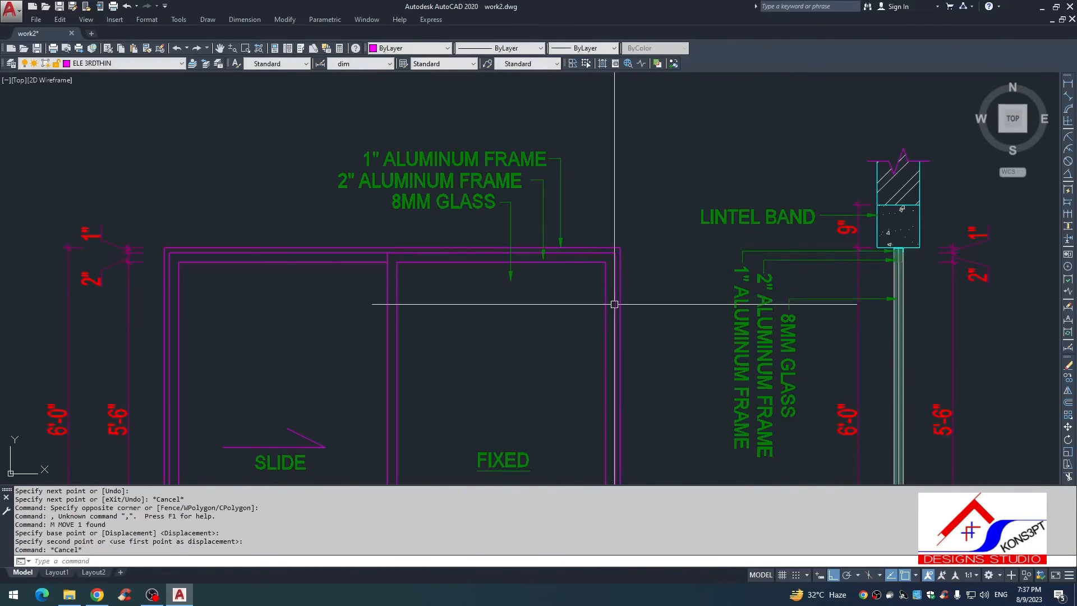
key(Escape)
key(Escape)
middle_drag(614, 304, 611, 263)
scroll(611, 263, down, 2)
middle_drag(570, 132, 565, 177)
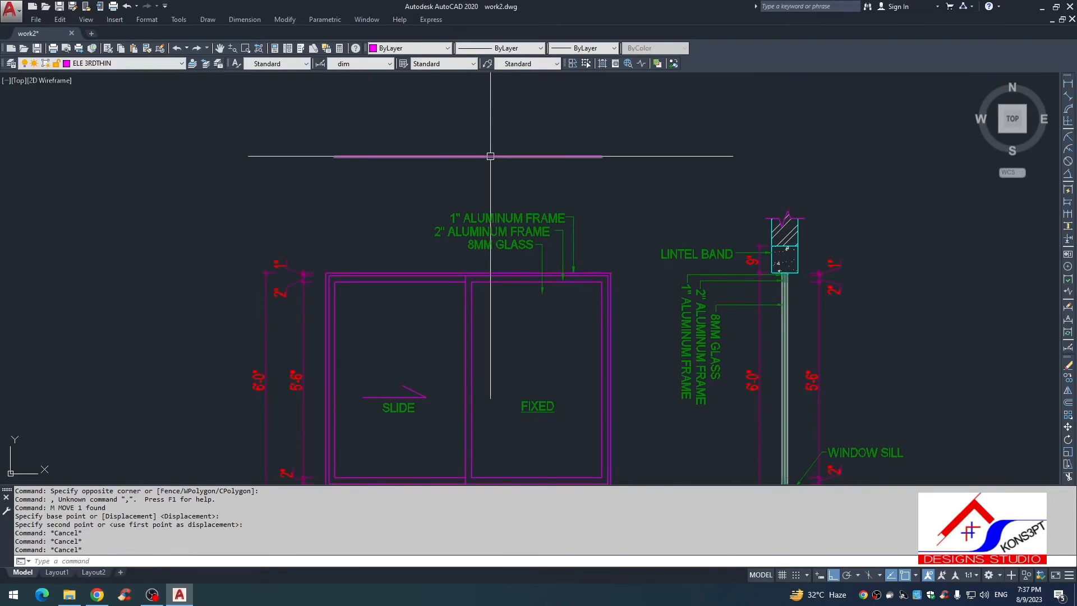
Step: Divide the horizontal line above the elevation into 3 equal segments
text(DIV)
key(Return)
click(491, 157)
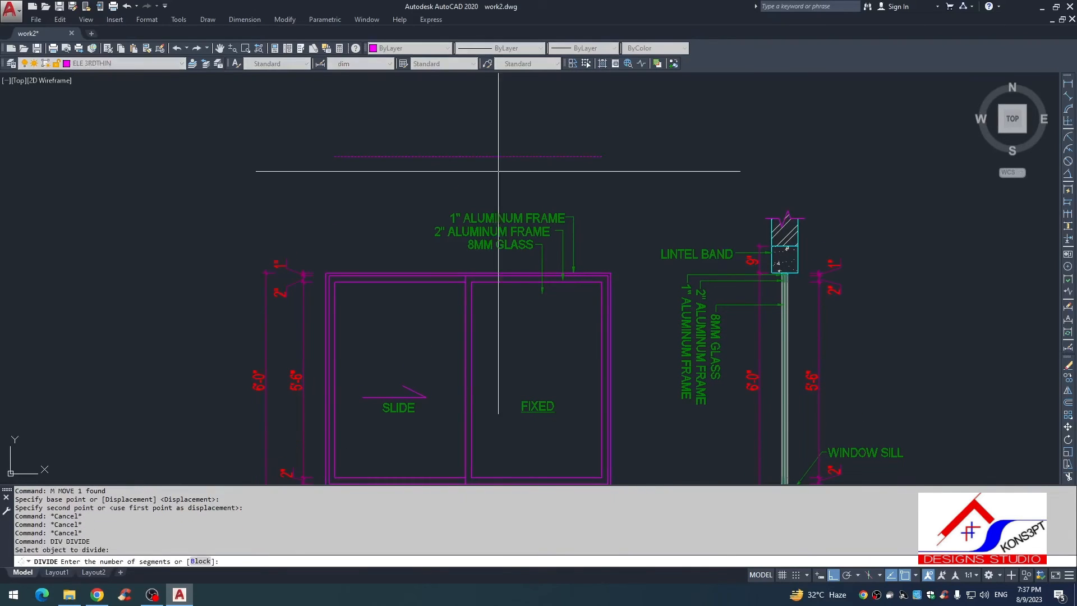
text(3)
key(Return)
key(Escape)
Step: Draw vertical lines from the two division points down into the window elevation
text(L)
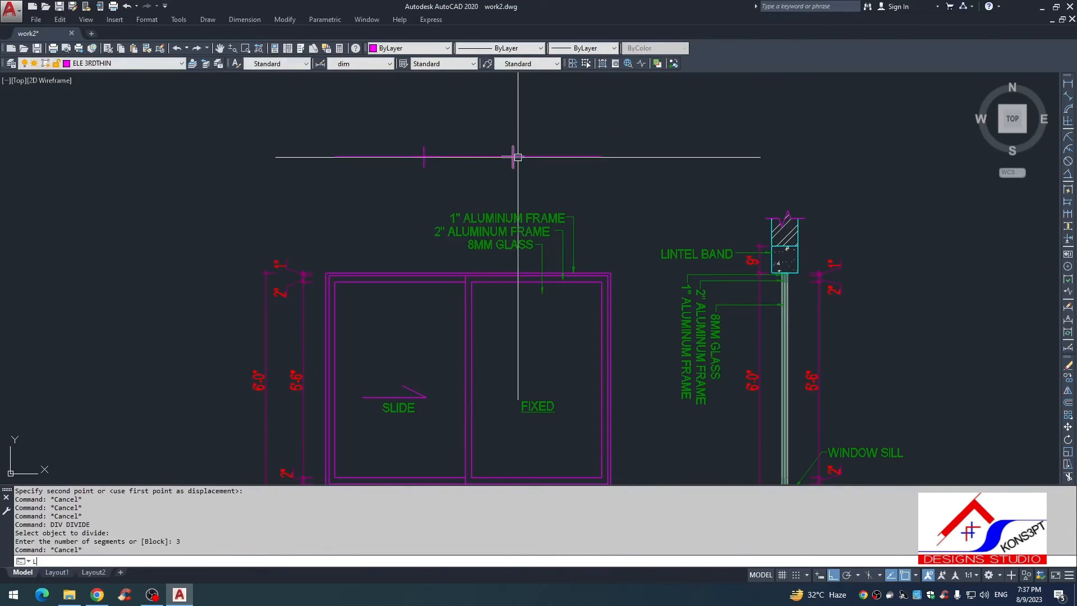
key(Return)
click(512, 156)
click(540, 440)
key(Escape)
key(Return)
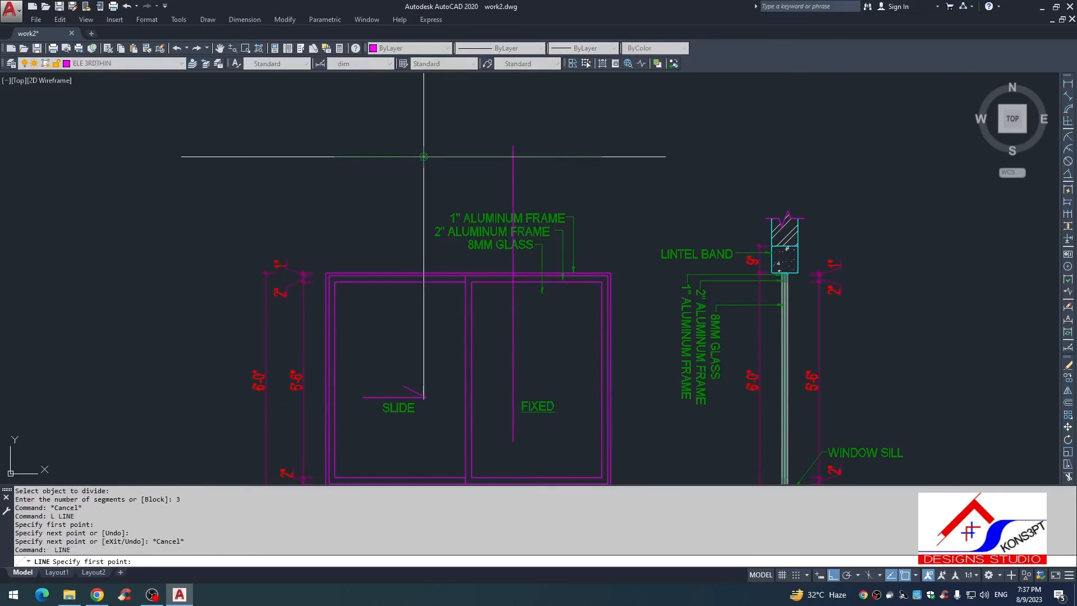
click(423, 156)
click(424, 343)
key(Escape)
Step: Offset each of the two vertical lines by 1" to both sides
text(O)
key(Return)
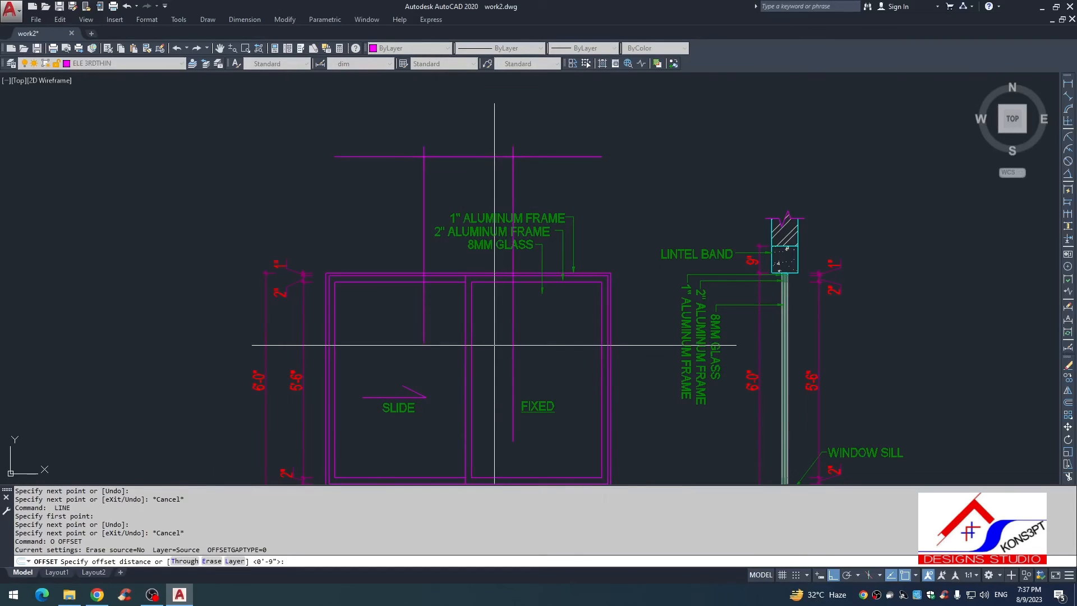
text(1)
key(Return)
click(513, 326)
click(515, 326)
click(513, 325)
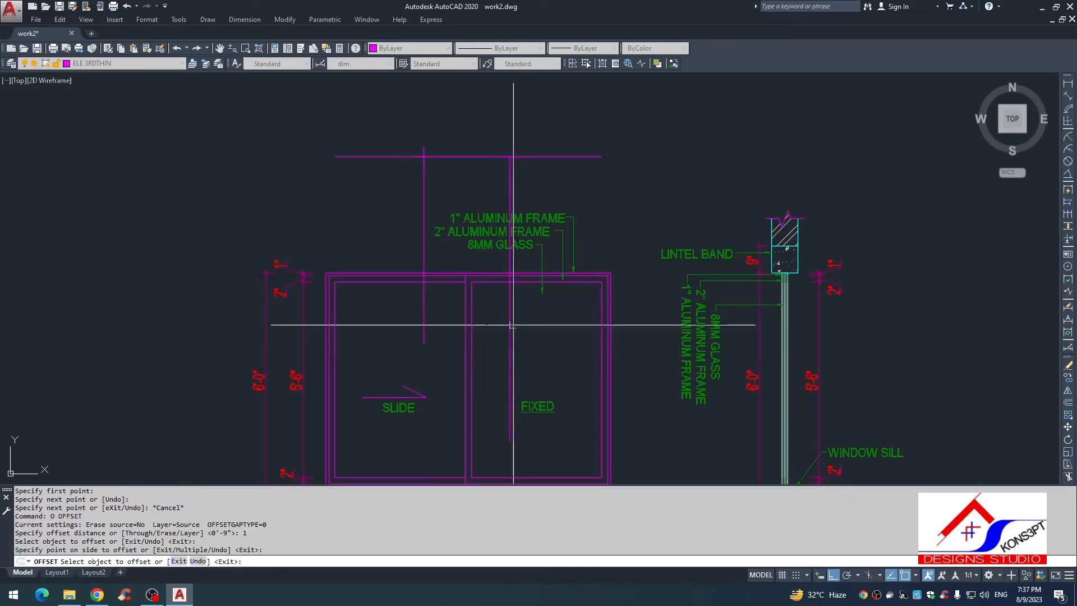
click(545, 327)
click(428, 321)
click(419, 331)
click(418, 331)
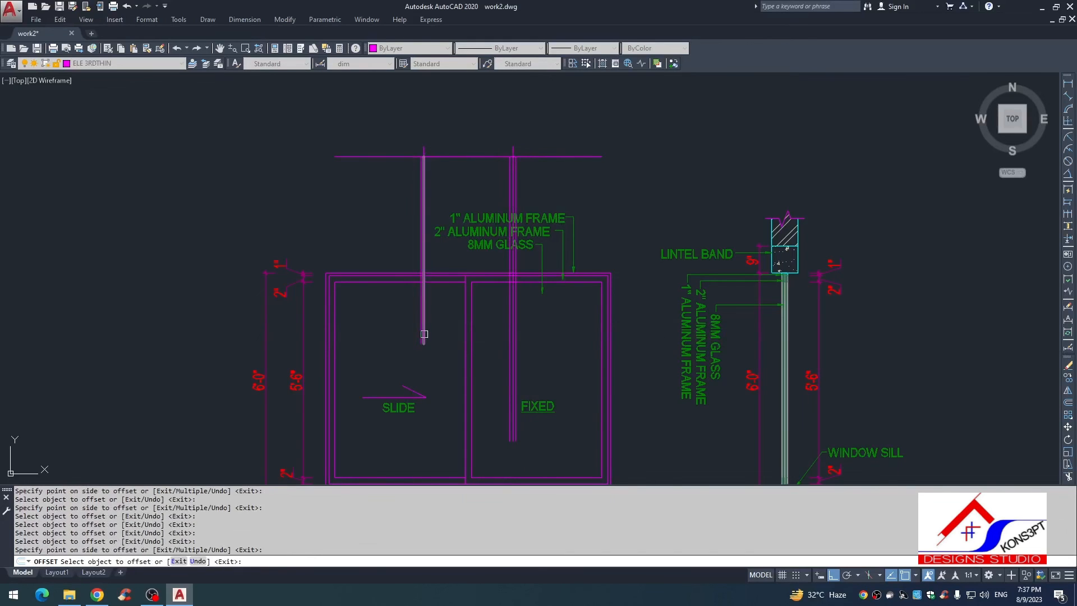
scroll(421, 336, up, 3)
key(Escape)
key(Escape)
Step: Dimension the clear widths of the three panes between the side frames and the offset lines
text(DLI)
key(space)
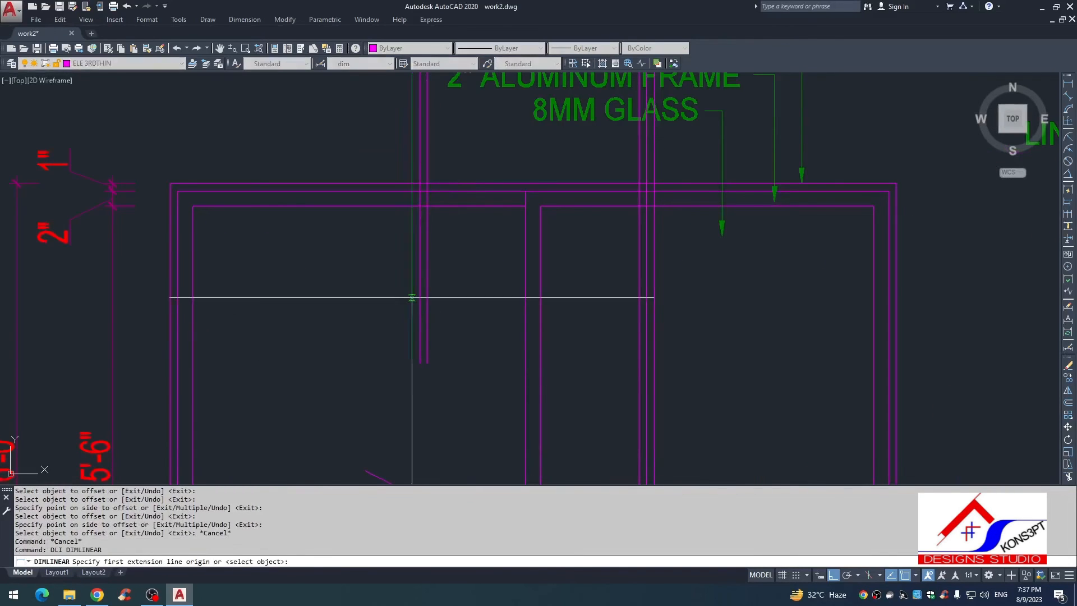
click(413, 298)
click(193, 298)
click(220, 322)
key(space)
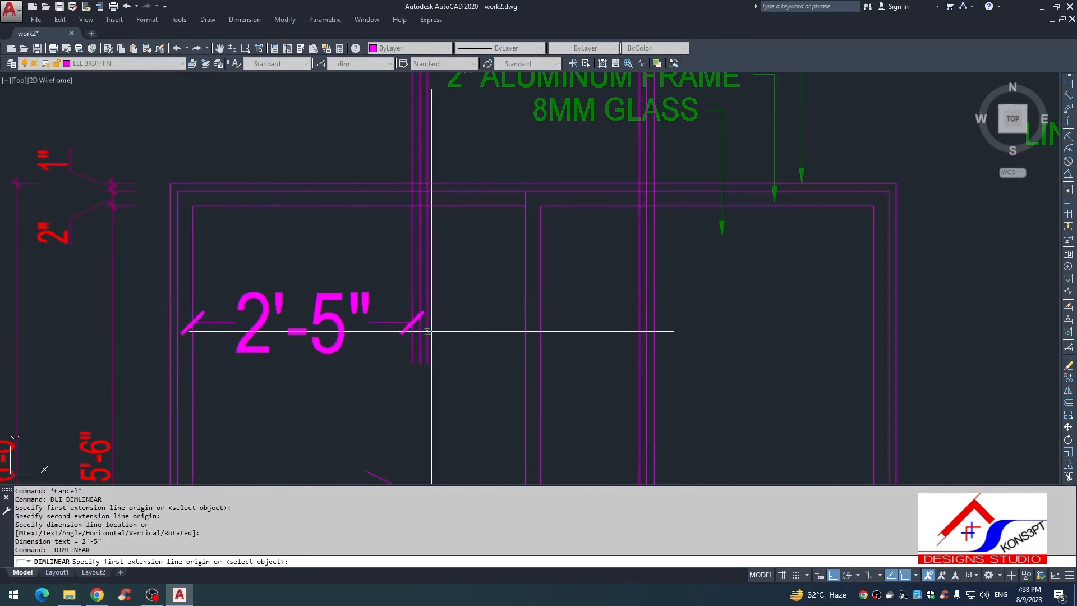
click(428, 331)
click(639, 336)
click(561, 367)
key(space)
click(647, 322)
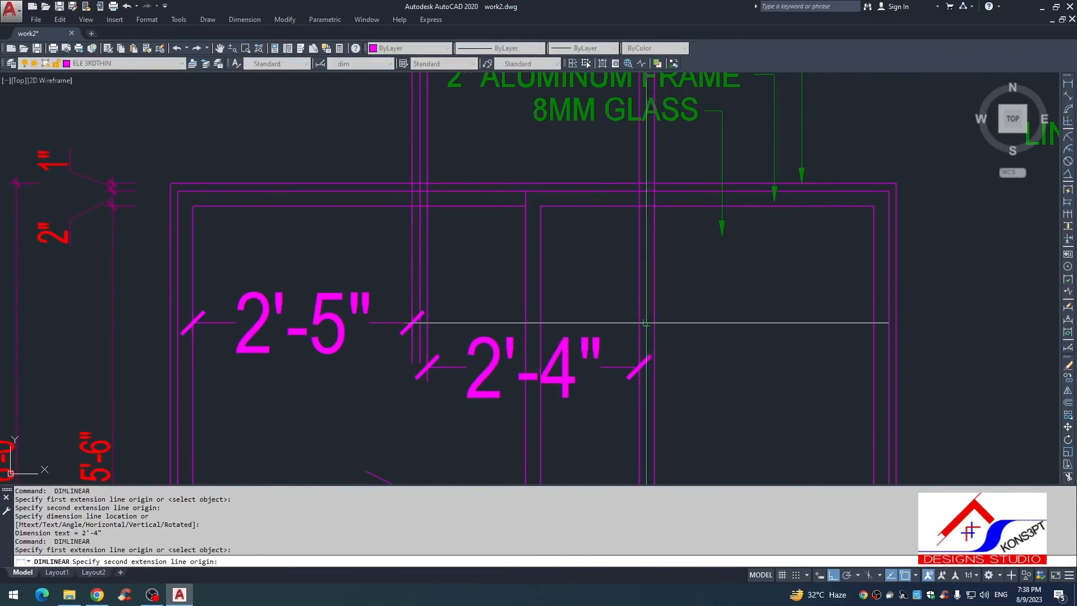
key(Escape)
key(space)
click(654, 323)
click(873, 322)
click(828, 345)
key(Escape)
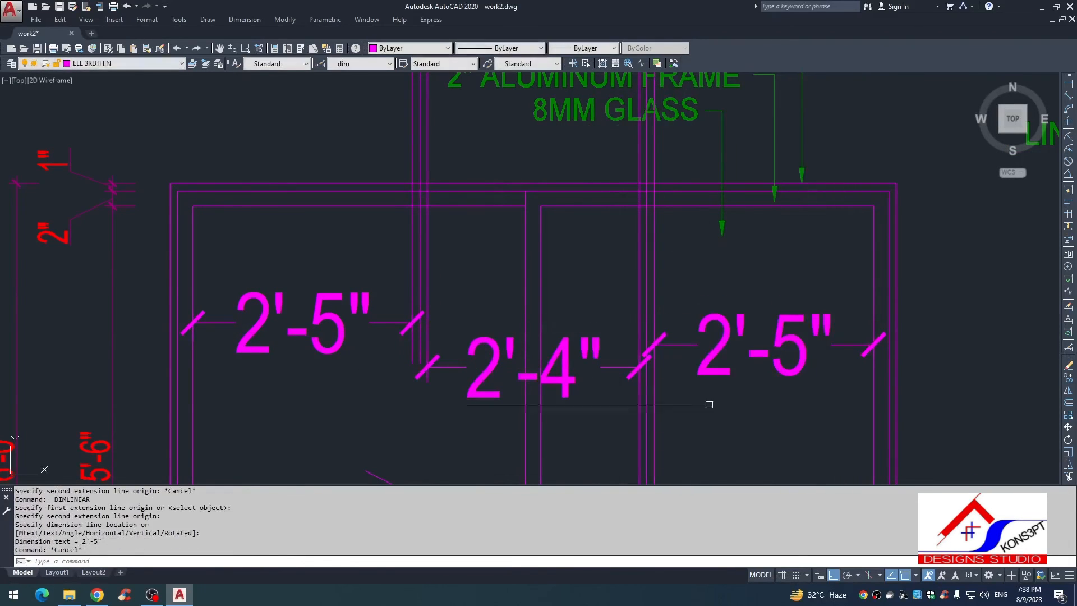
key(Escape)
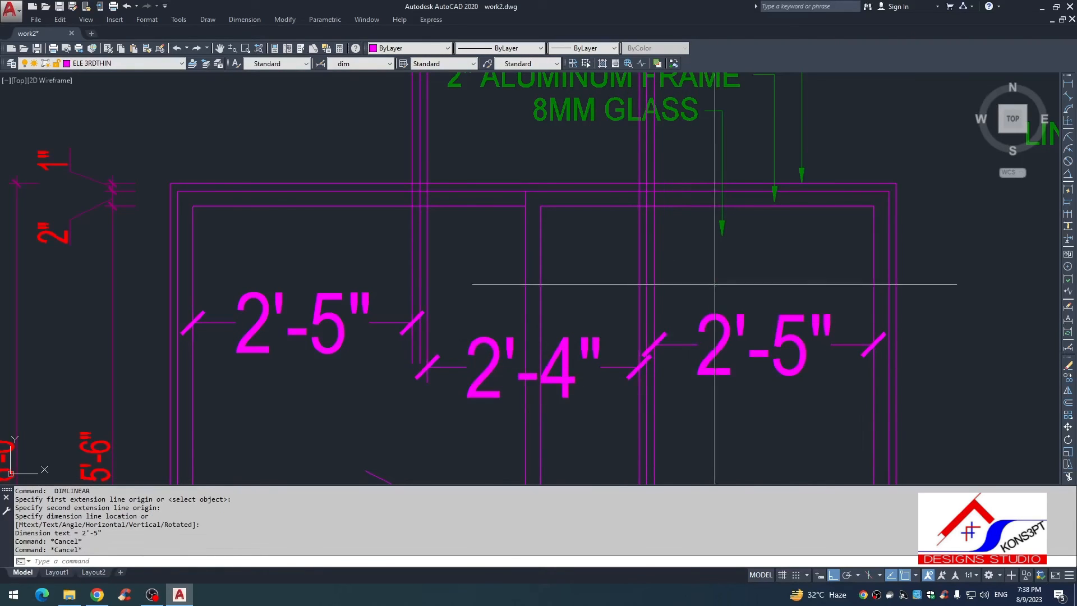
Step: Erase the three pane-width dimensions and all the vertical trial lines in the elevation
click(714, 285)
click(707, 369)
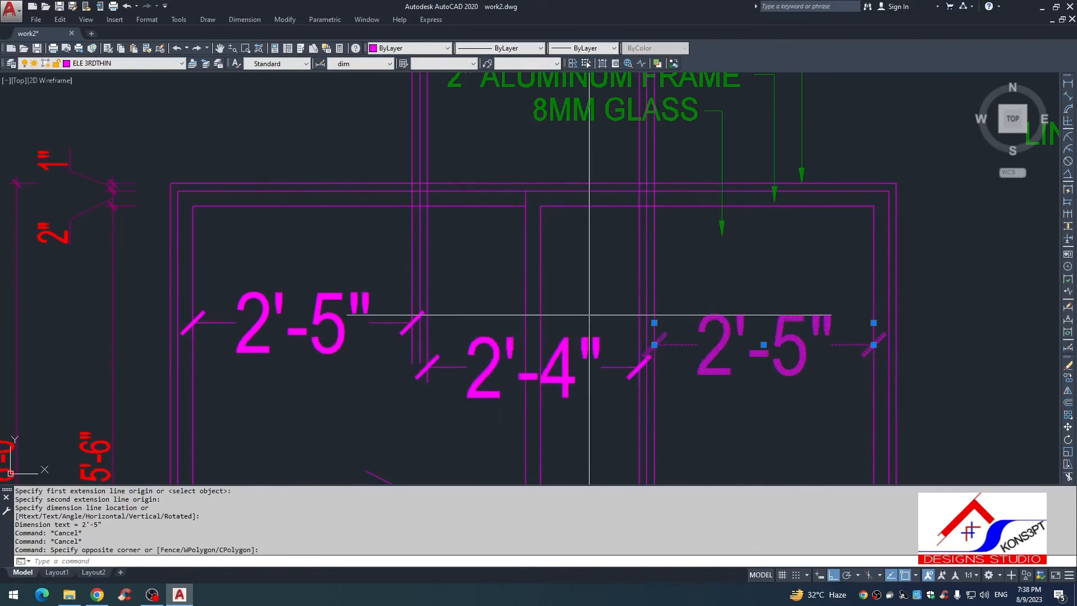
drag(584, 382, 562, 376)
click(558, 375)
click(605, 349)
click(427, 347)
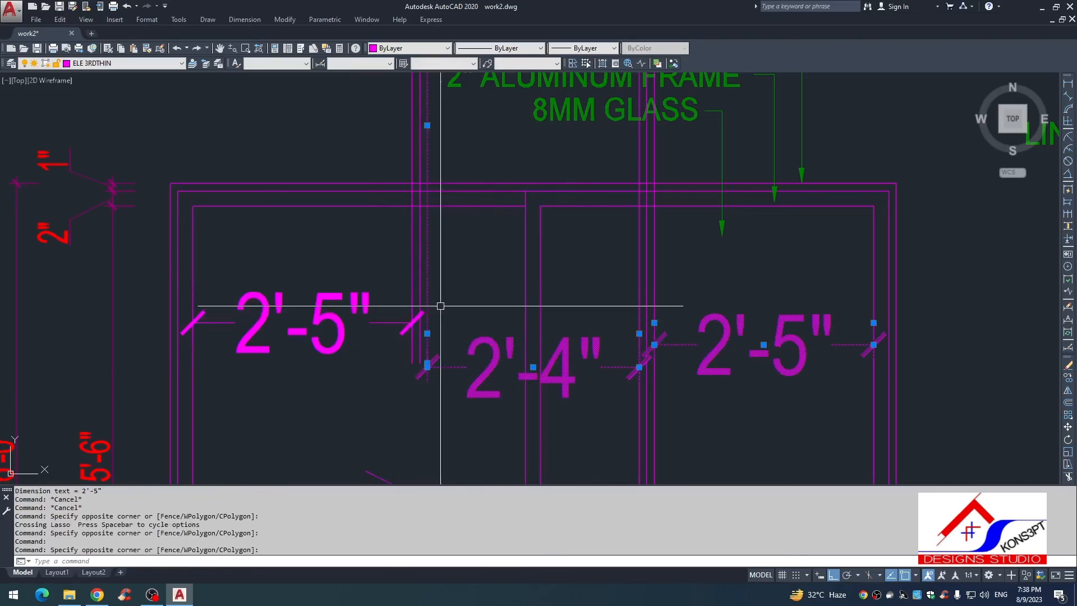
key(e)
key(Return)
scroll(654, 314, down, 1)
key(e)
key(Return)
scroll(670, 265, down, 2)
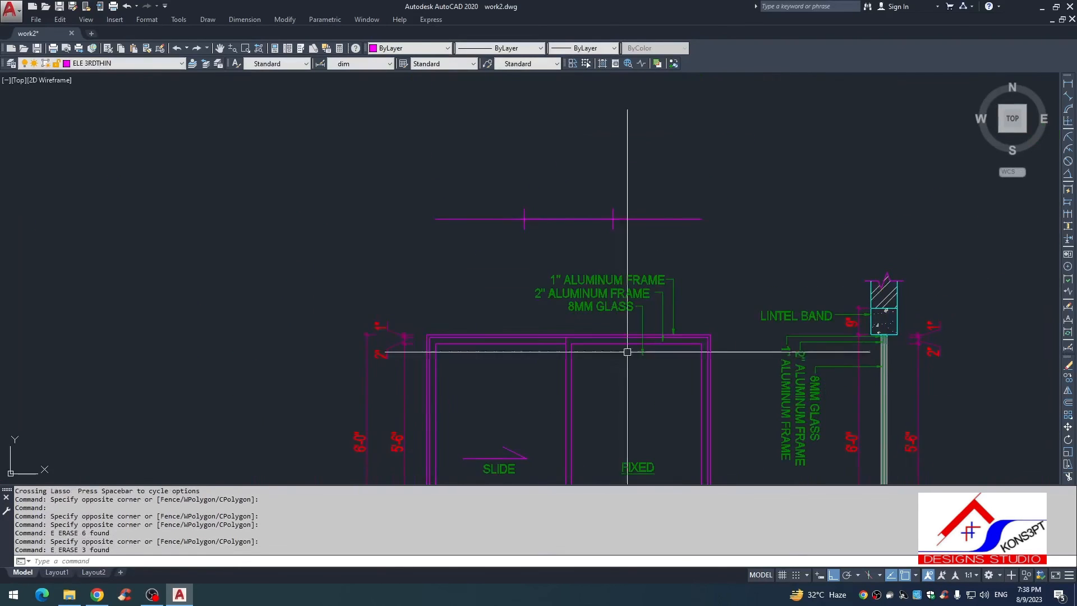
Step: Erase the two division points from the horizontal line above the elevation
key(Escape)
key(Escape)
scroll(586, 243, up, 4)
click(290, 111)
click(656, 264)
key(e)
key(Return)
scroll(634, 252, down, 4)
middle_drag(626, 248, 489, 137)
key(Escape)
scroll(602, 282, up, 4)
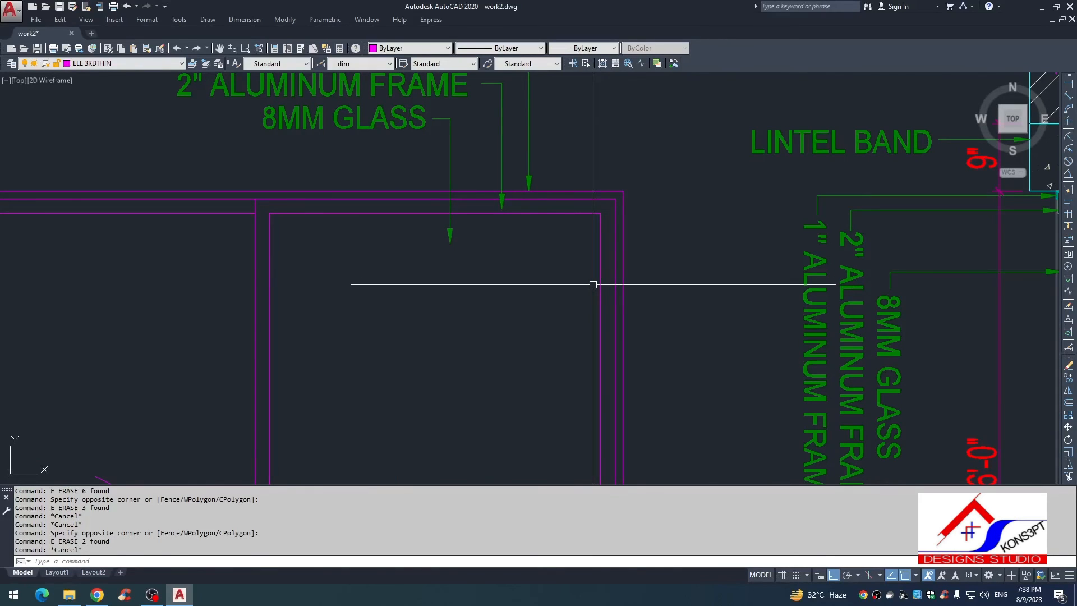
scroll(589, 288, down, 5)
scroll(642, 303, up, 4)
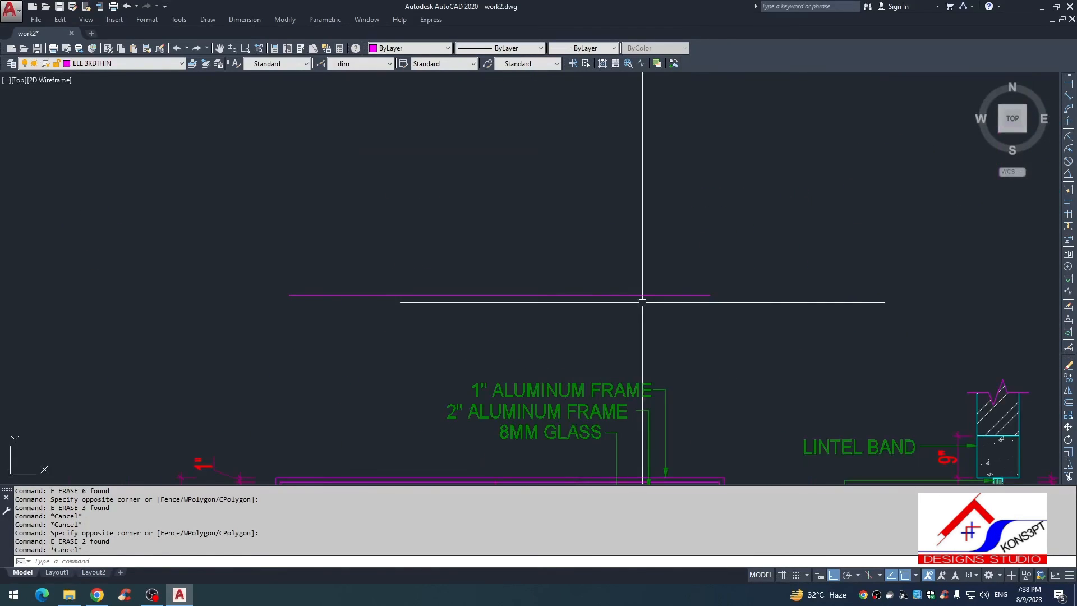
text(sweep)
key(Return)
key(Escape)
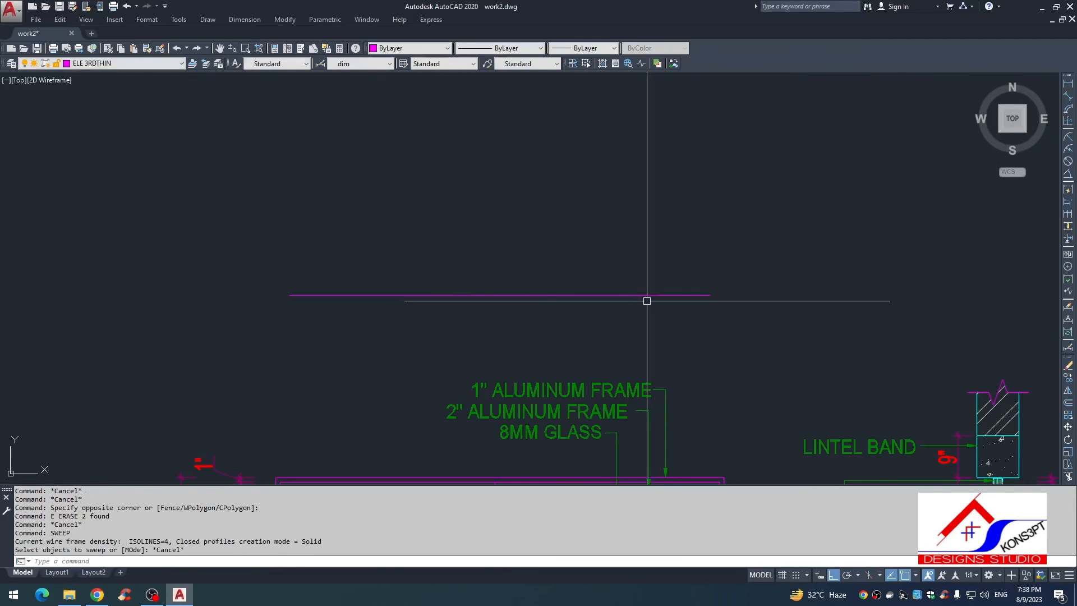
Step: Stretch the right end of the horizontal line above the elevation outward by 1"
text(s)
key(space)
click(740, 262)
click(666, 337)
key(space)
click(684, 341)
text(1)
key(space)
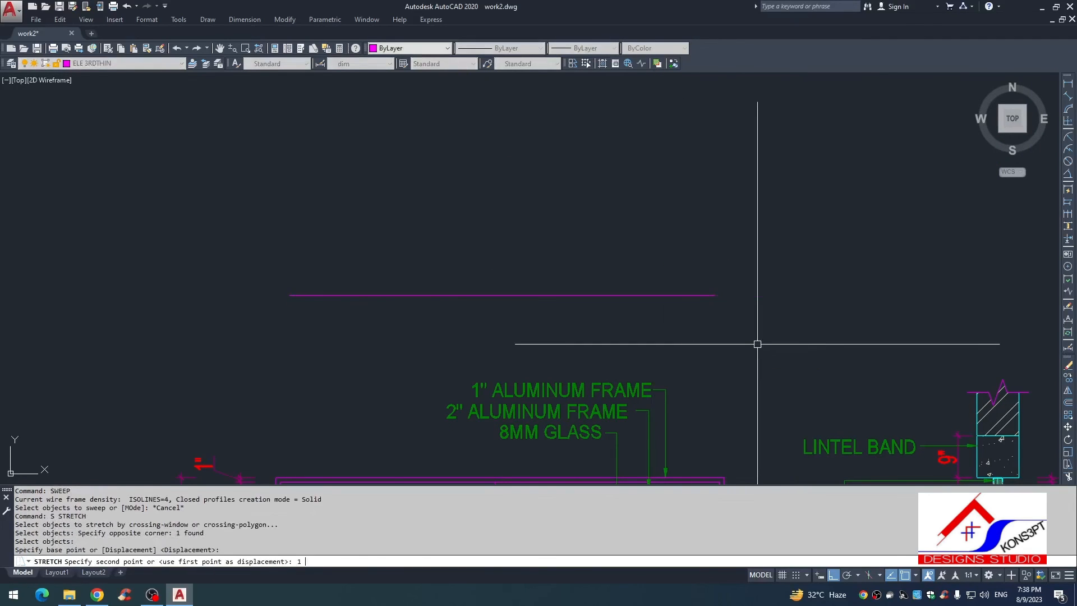
Step: Stretch the left end of the horizontal line above the elevation outward by 1"
key(space)
key(space)
click(457, 248)
click(265, 300)
key(space)
click(395, 341)
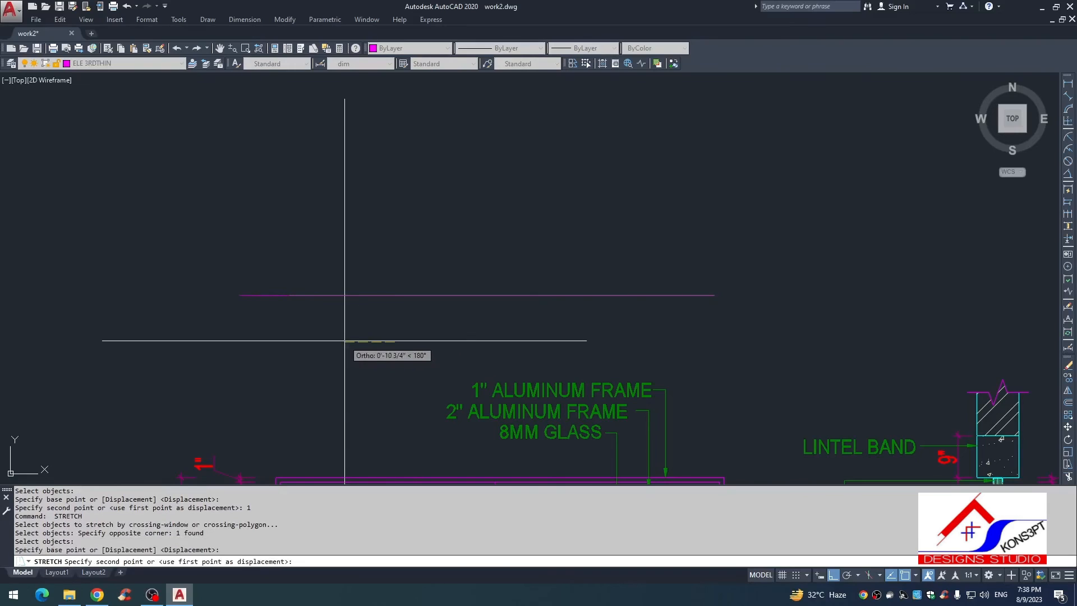
text(1)
key(space)
scroll(415, 307, down, 2)
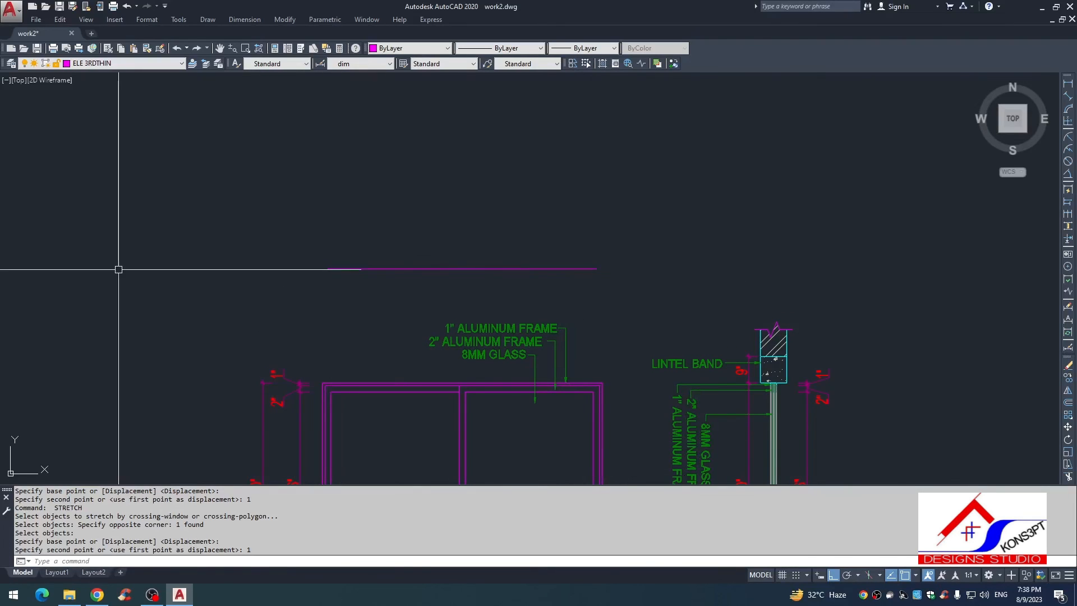
Step: Divide the lengthened horizontal line above the elevation into 3 equal segments
text(V)
key(Return)
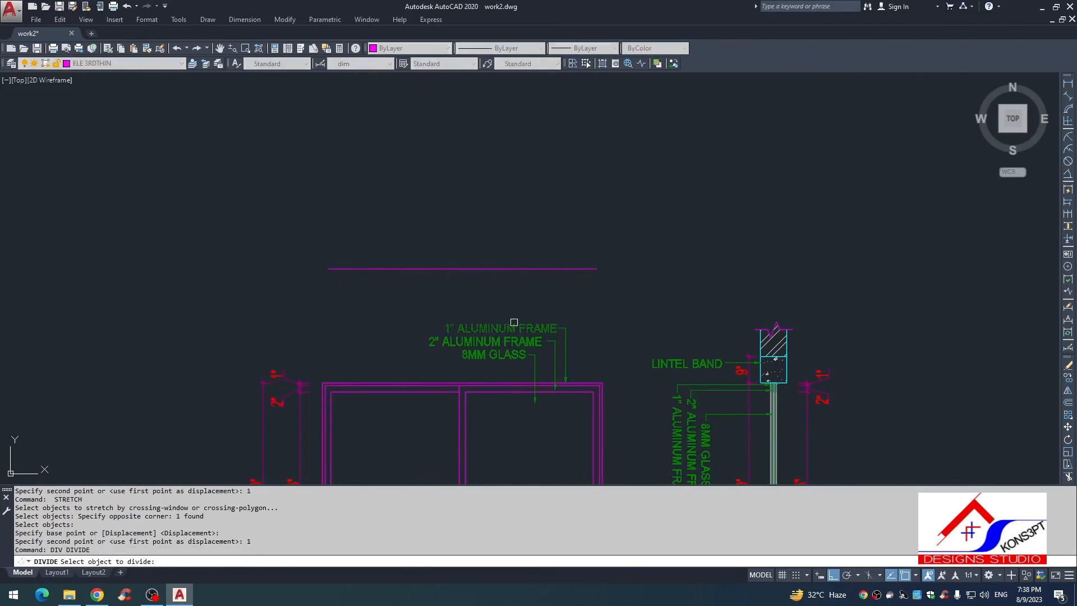
click(498, 267)
text(3)
key(Return)
key(Escape)
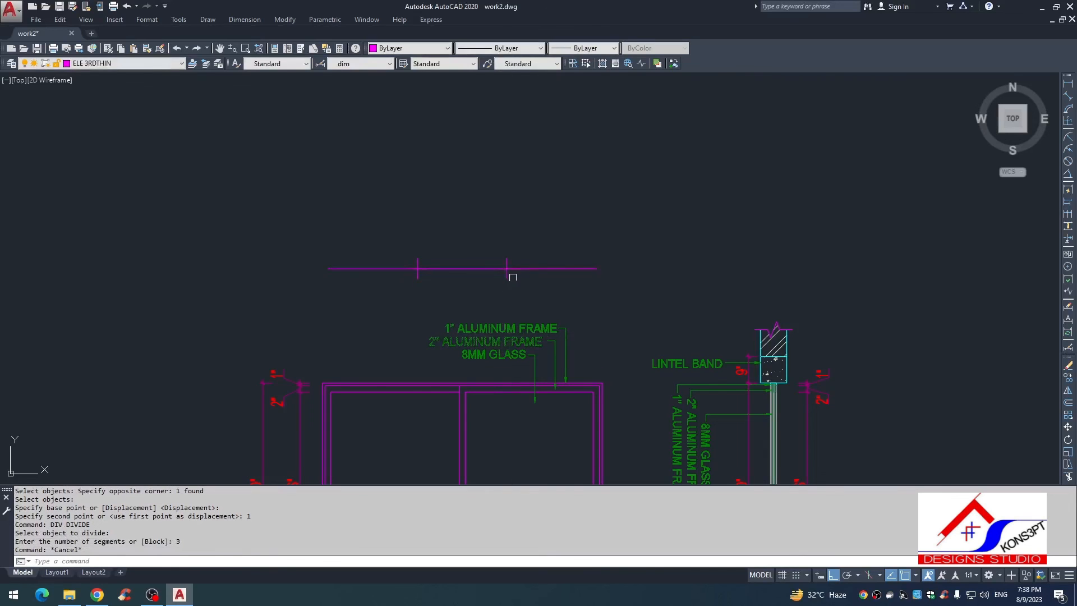
Step: Draw a vertical line from each of the two division points down into the window elevation
text(l)
key(Return)
click(506, 268)
click(510, 448)
key(Escape)
key(Return)
click(418, 268)
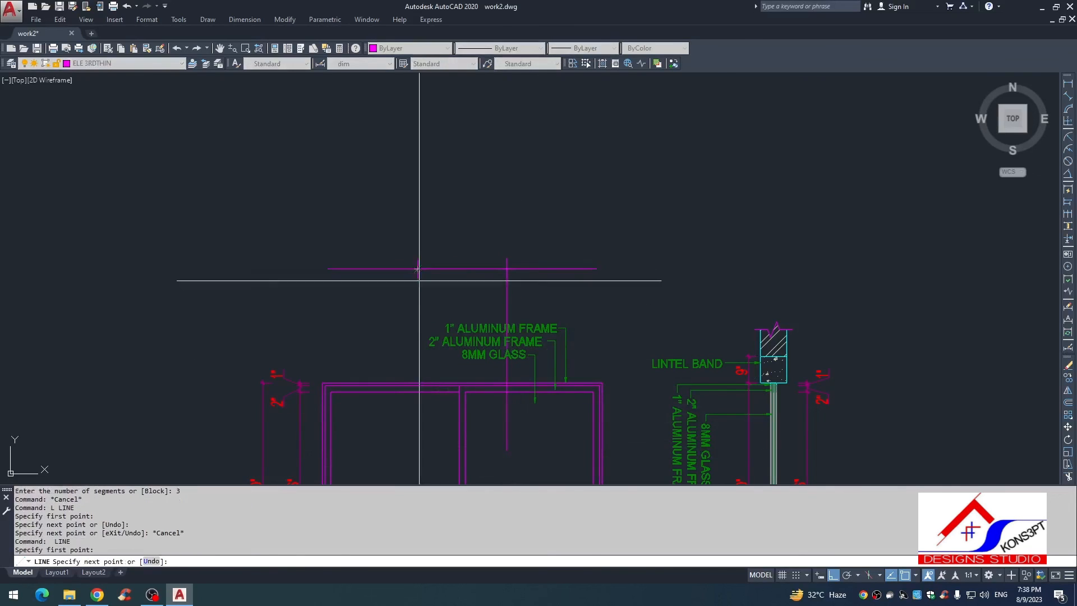
click(419, 432)
key(Escape)
key(Escape)
Step: Offset both vertical division lines by 1" to each side
text(o)
key(Return)
text(1)
key(Return)
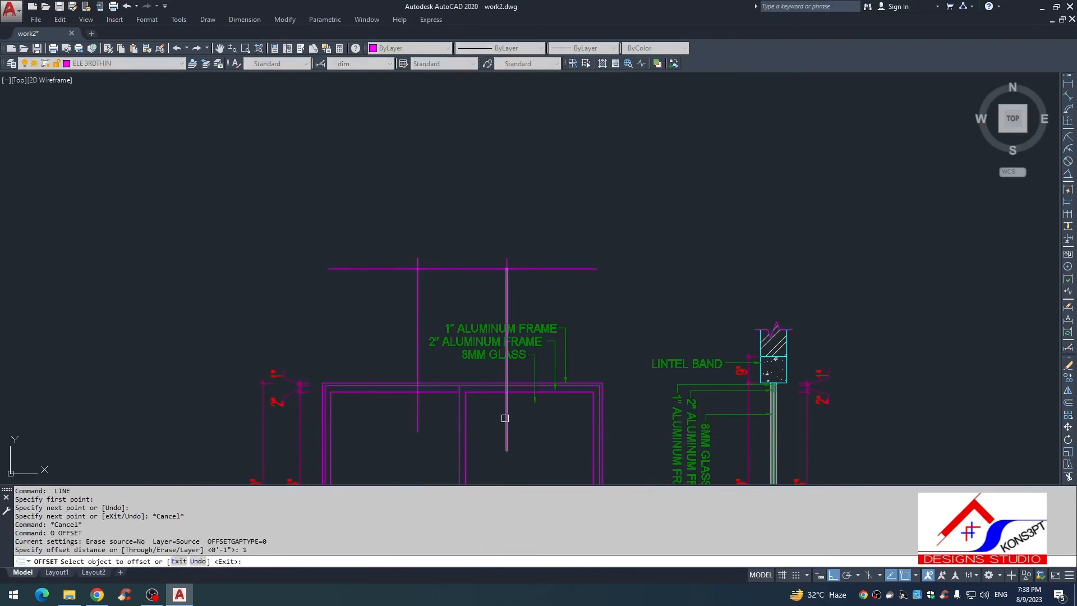
click(505, 418)
click(495, 420)
scroll(506, 425, up, 2)
click(506, 426)
click(520, 427)
click(363, 418)
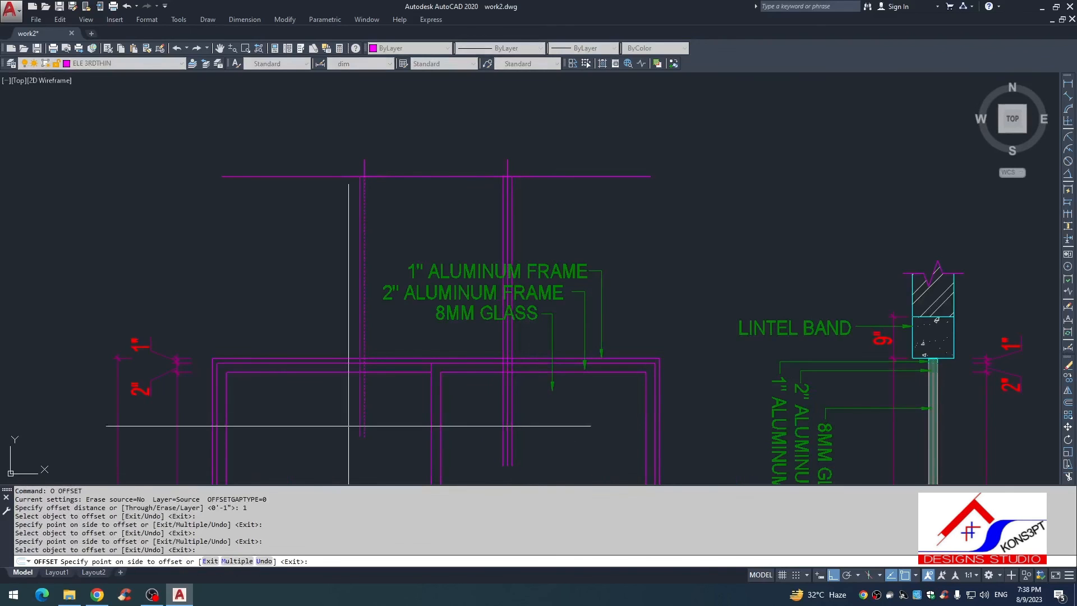
click(349, 426)
key(Escape)
key(Escape)
Step: Dimension the clear width of the middle pane between the inner offset lines
text(D)
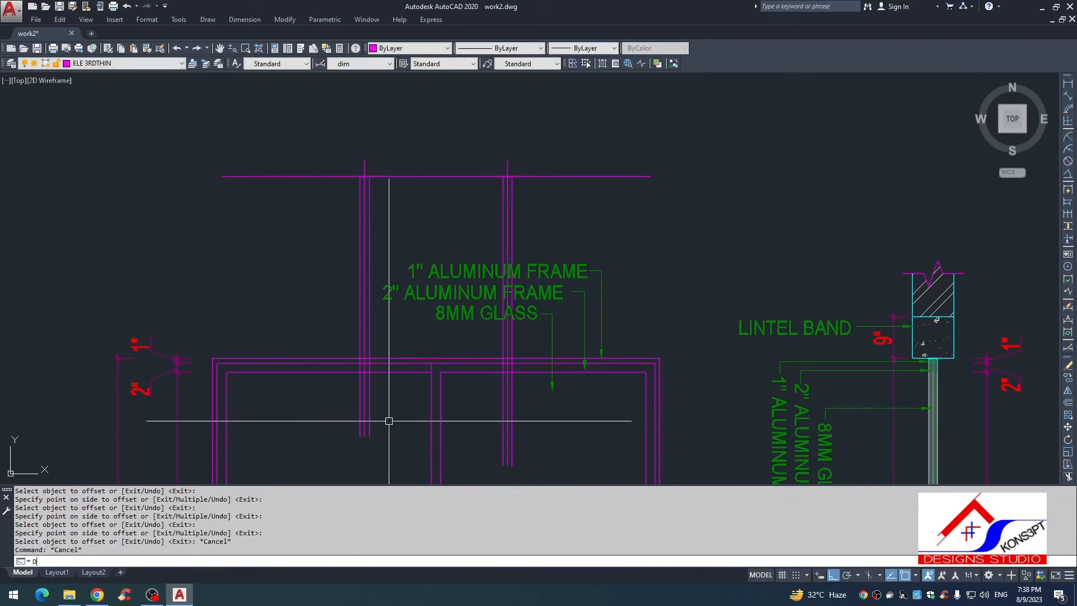
text(LI)
key(Return)
click(369, 422)
click(503, 421)
click(437, 429)
Step: Dimension the clear widths of the two outer panes between the offset lines and the side frames
key(Return)
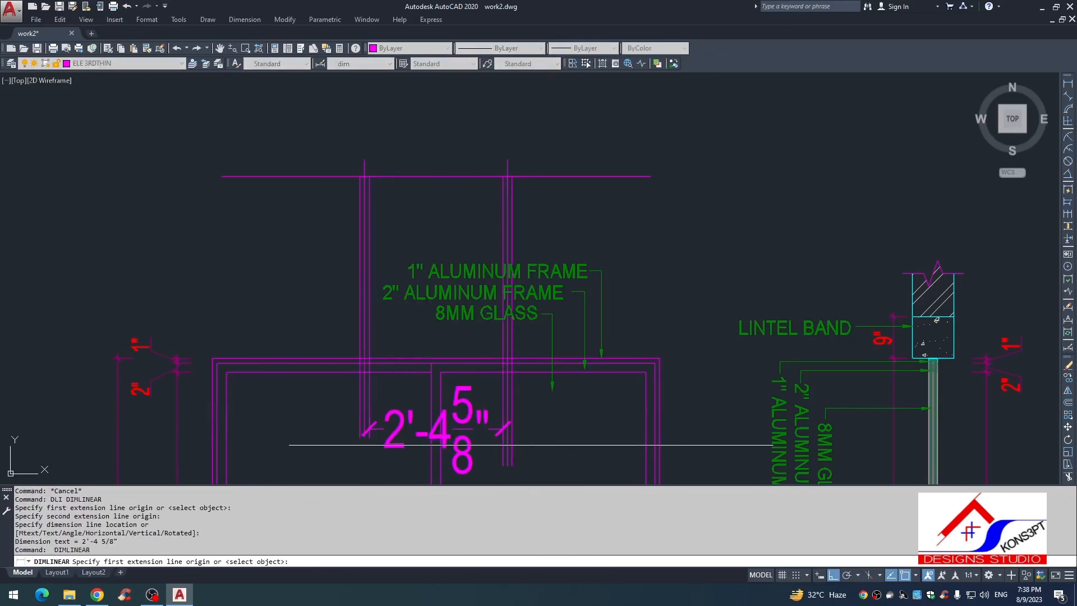
click(511, 448)
click(646, 449)
click(609, 433)
middle_drag(469, 440, 526, 402)
key(Return)
click(417, 384)
click(285, 384)
click(331, 392)
key(Escape)
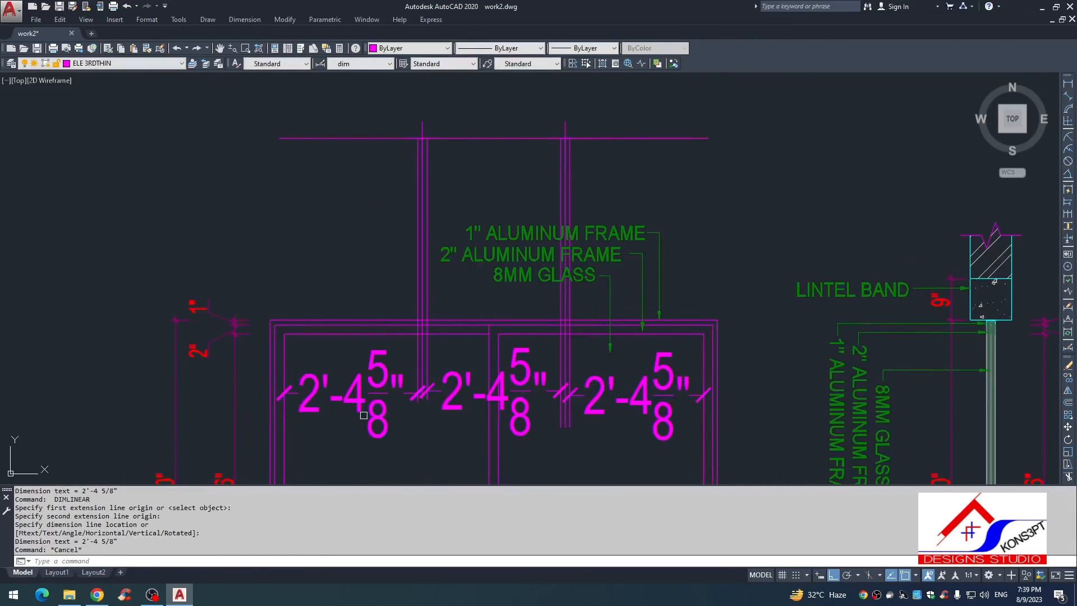
Step: Match the three pane-width dimensions to the existing height dimension beside the elevation
text(MA)
key(Return)
click(239, 364)
click(375, 413)
click(454, 396)
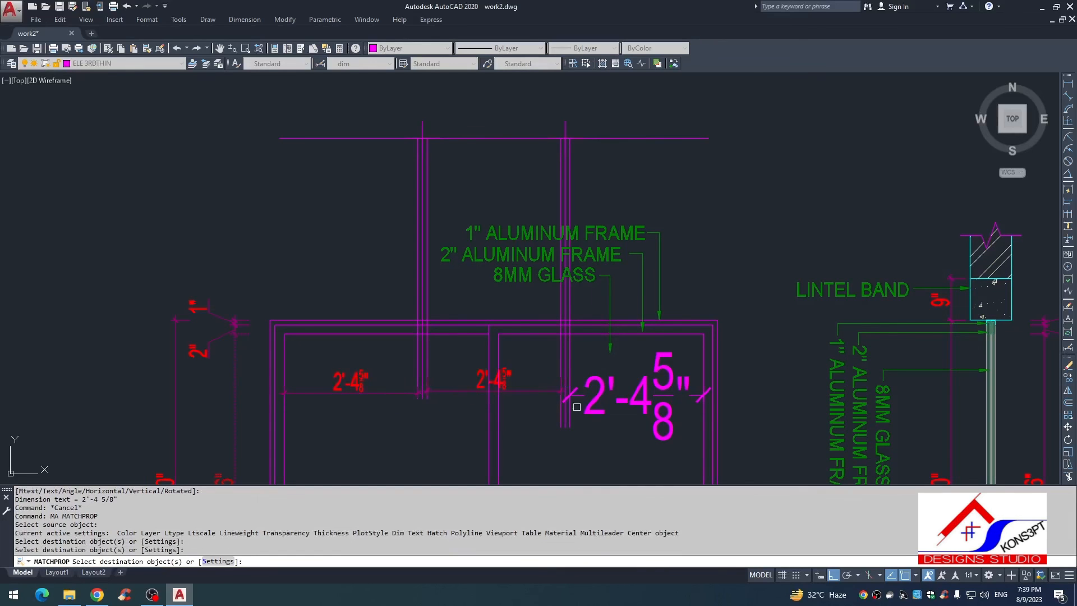
click(577, 405)
key(Escape)
scroll(608, 411, up, 4)
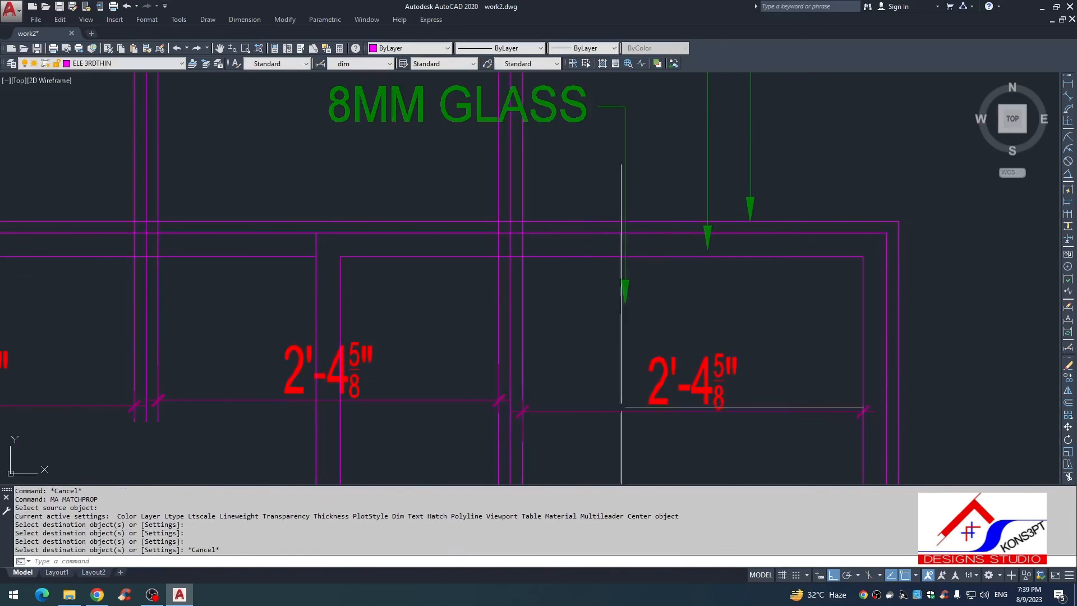
scroll(655, 243, down, 3)
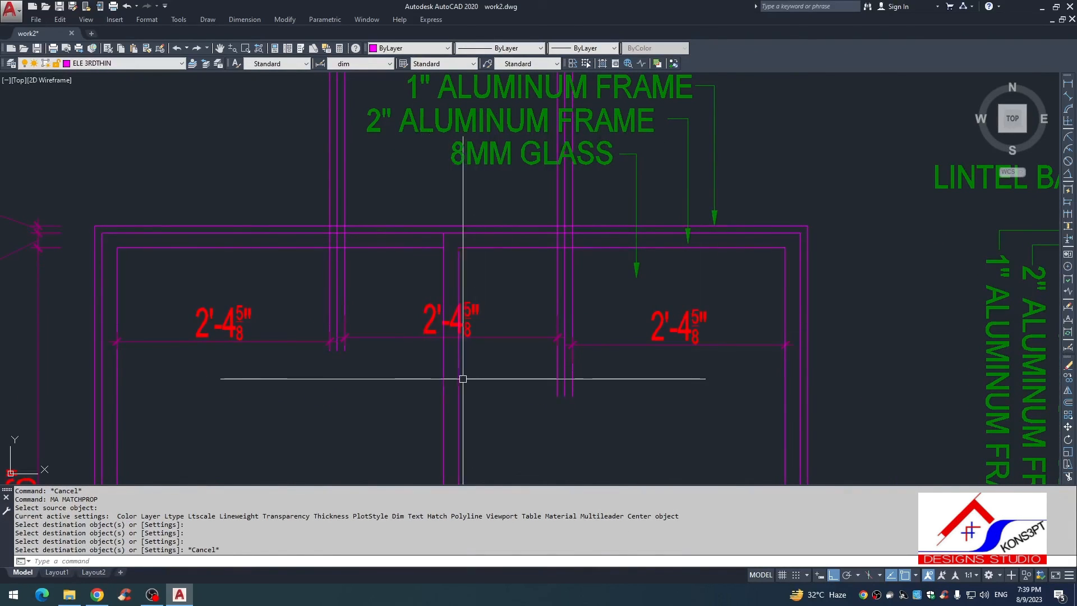
key(Escape)
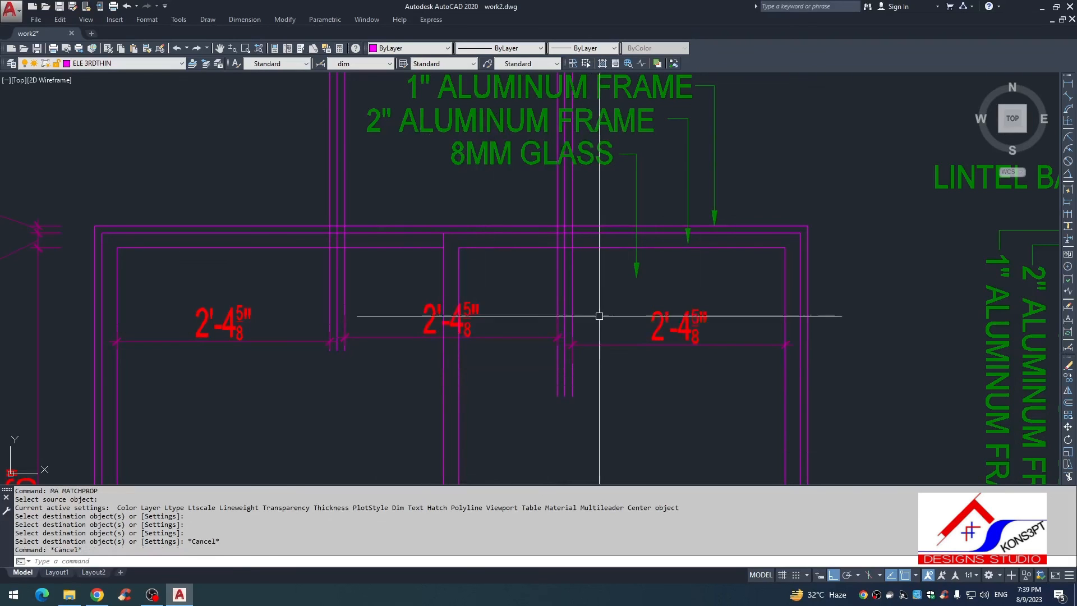
text(s)
key(Return)
key(Escape)
Step: Erase the three pane-width dimensions and all the vertical trial lines in the elevation
text(e)
key(Return)
click(595, 330)
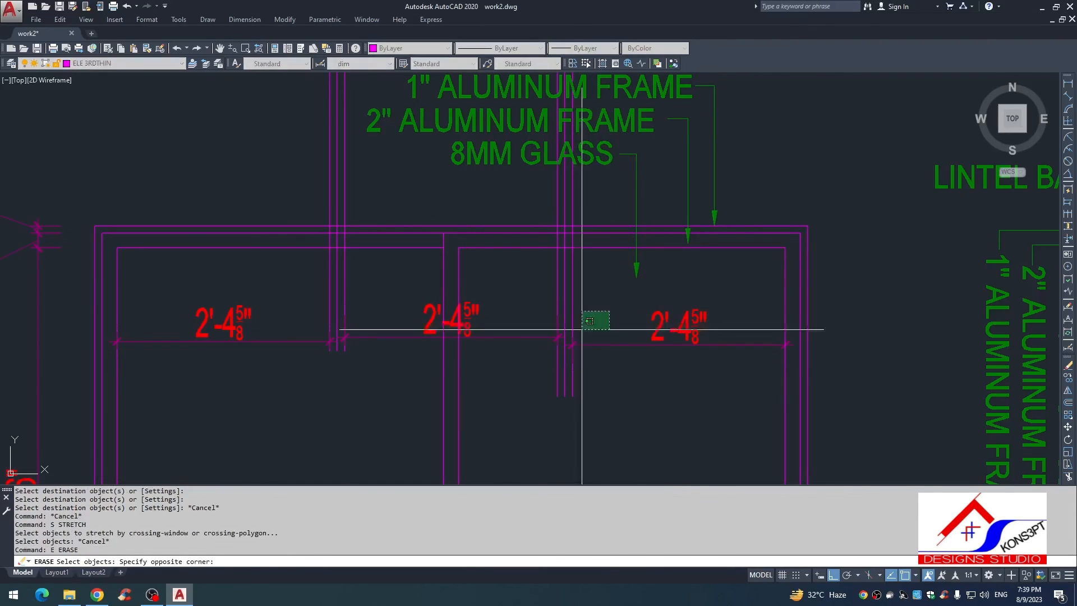
click(380, 330)
key(Return)
click(385, 312)
click(245, 368)
key(space)
Step: Erase the horizontal line above the elevation together with its two division points
scroll(419, 355, down, 4)
scroll(481, 341, down, 2)
middle_drag(481, 344, 479, 332)
key(Escape)
key(Escape)
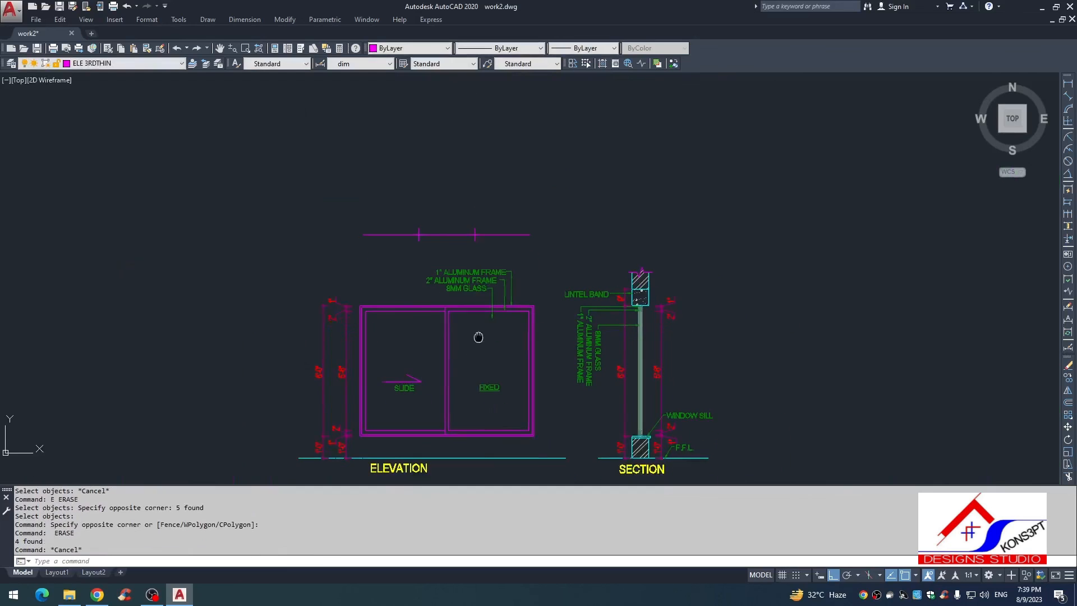
click(489, 188)
click(385, 235)
text(ew)
key(Return)
text(e)
key(Return)
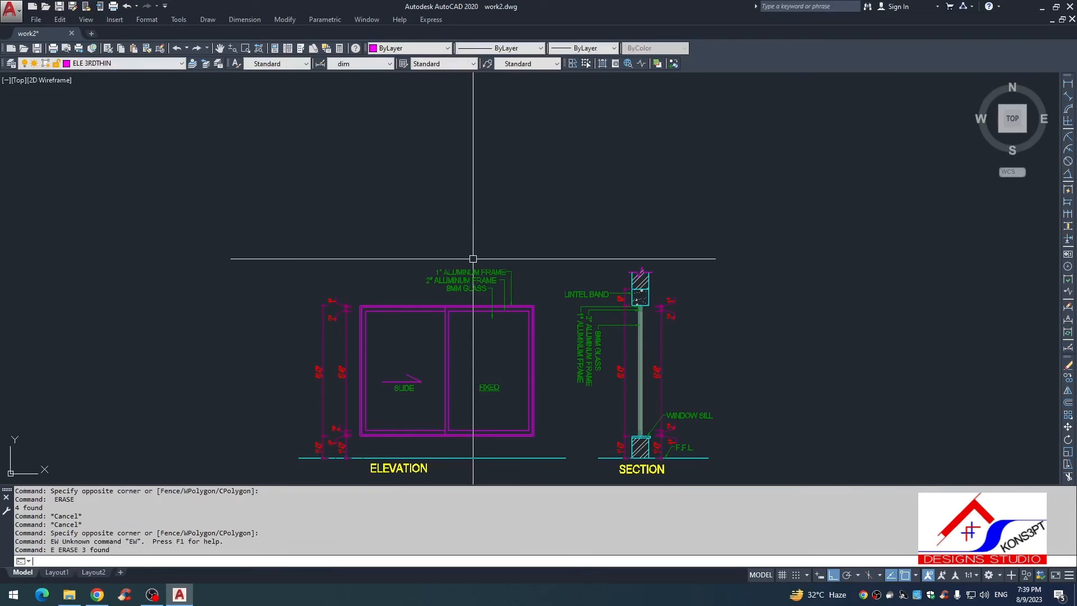
Step: Close the drawing and save the changes to work2.dwg
key(Escape)
key(Escape)
scroll(473, 259, down, 2)
scroll(550, 291, down, 1)
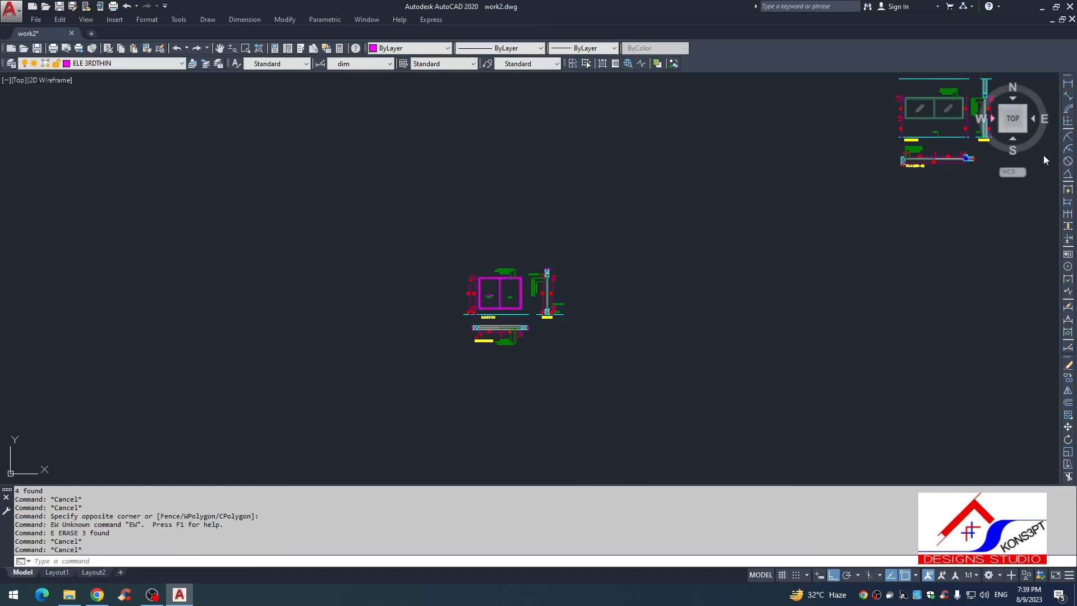
click(1072, 19)
click(520, 321)
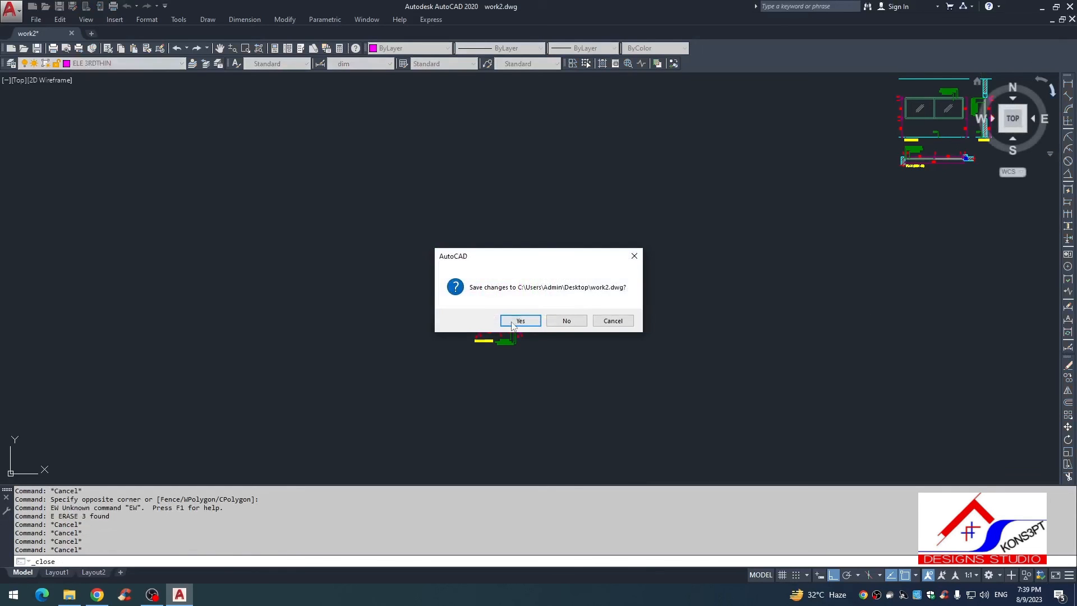